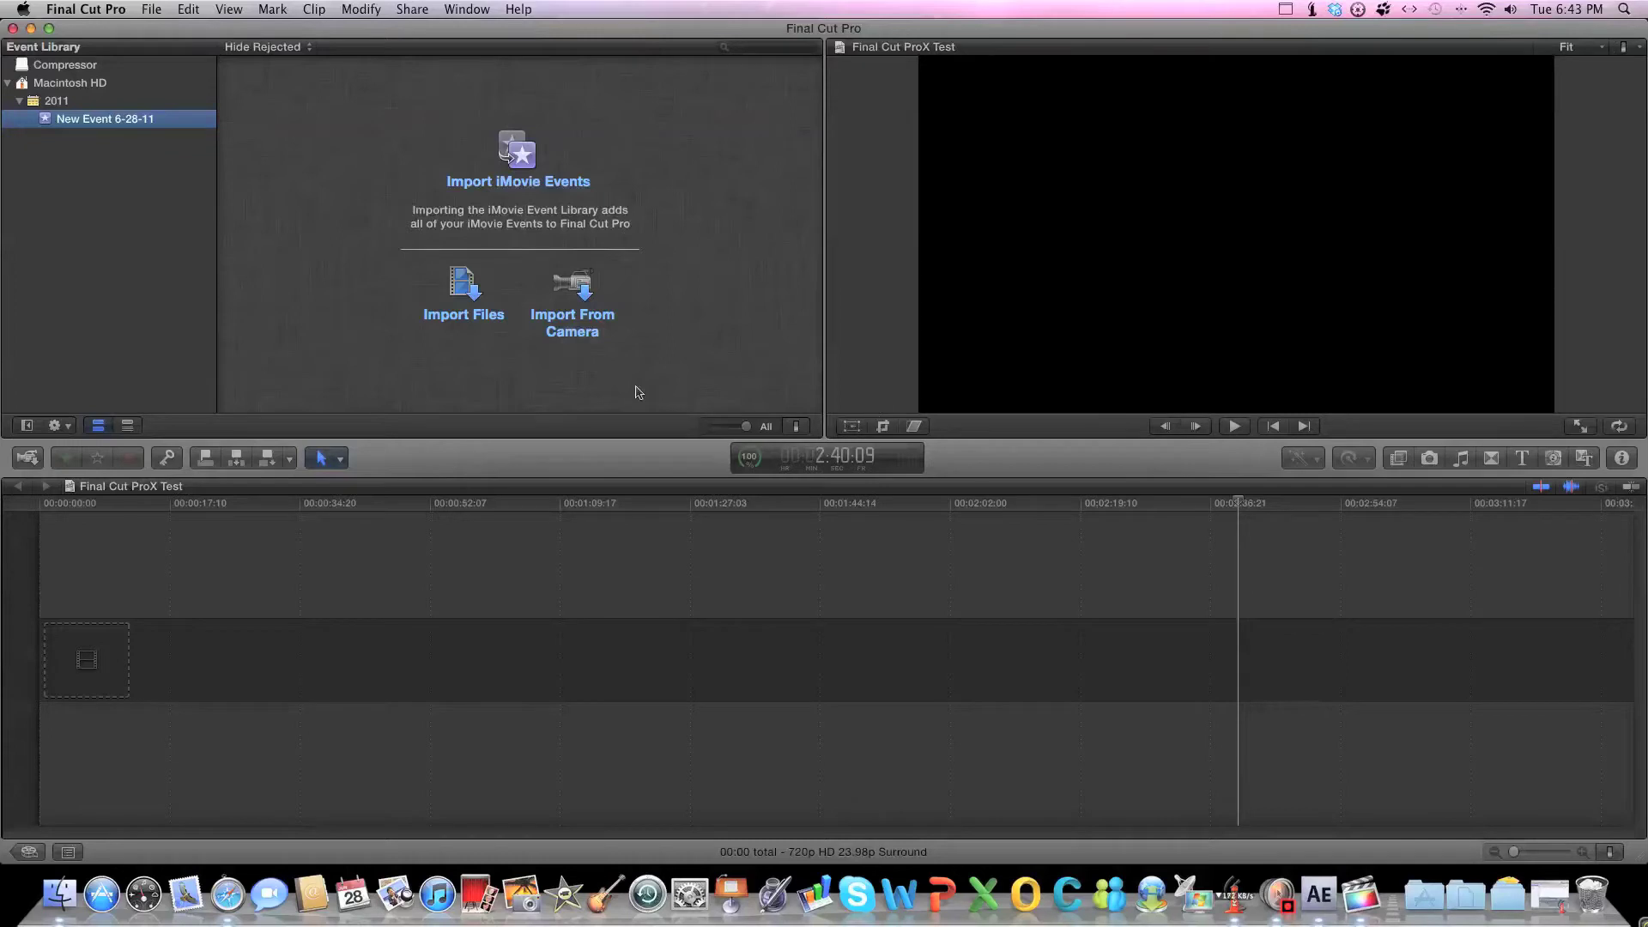
Move the playhead to several points along the empty timeline, ending near the start at about 5:15.
left_click(183, 521)
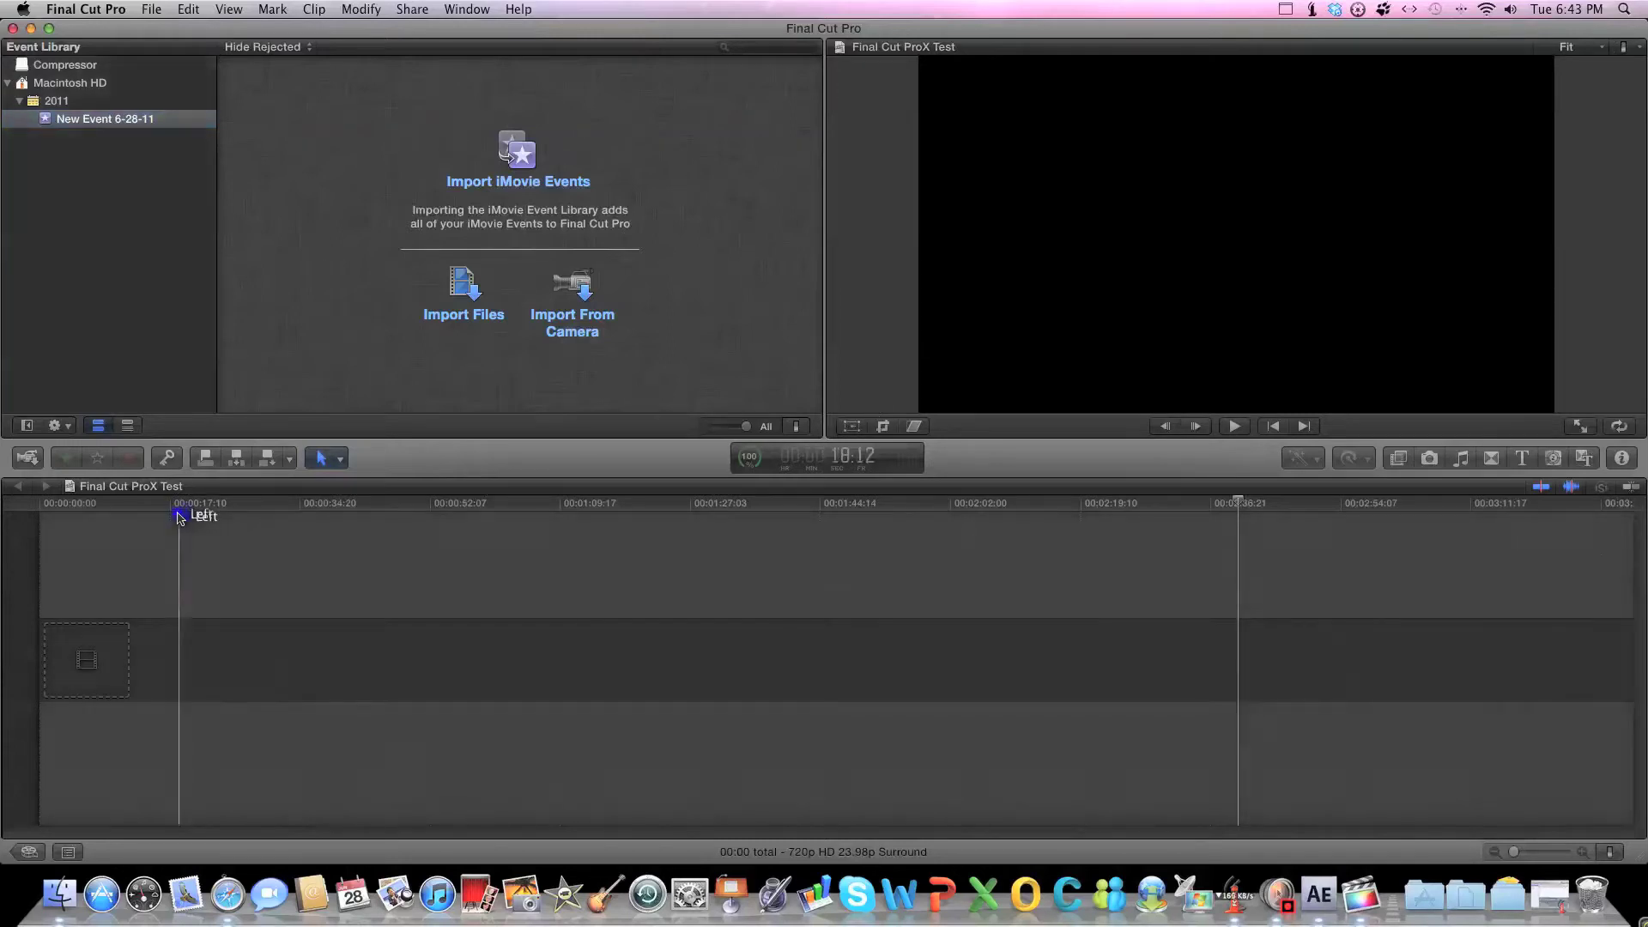
left_click(65, 506)
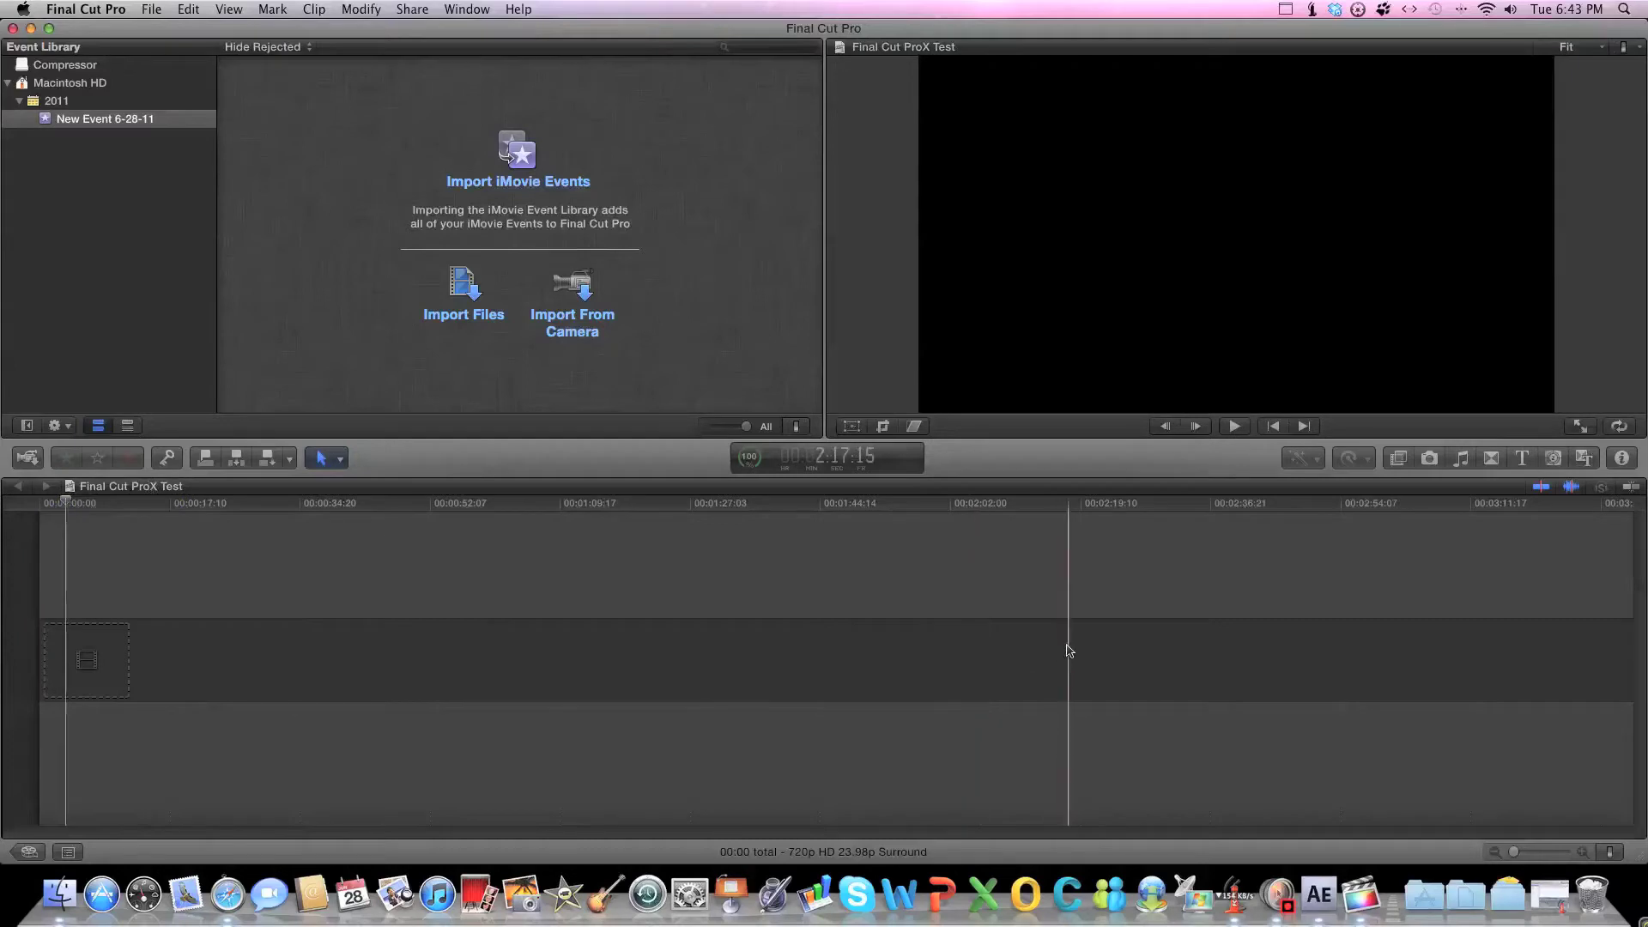
left_click(1074, 583)
left_click(209, 606)
left_click(82, 563)
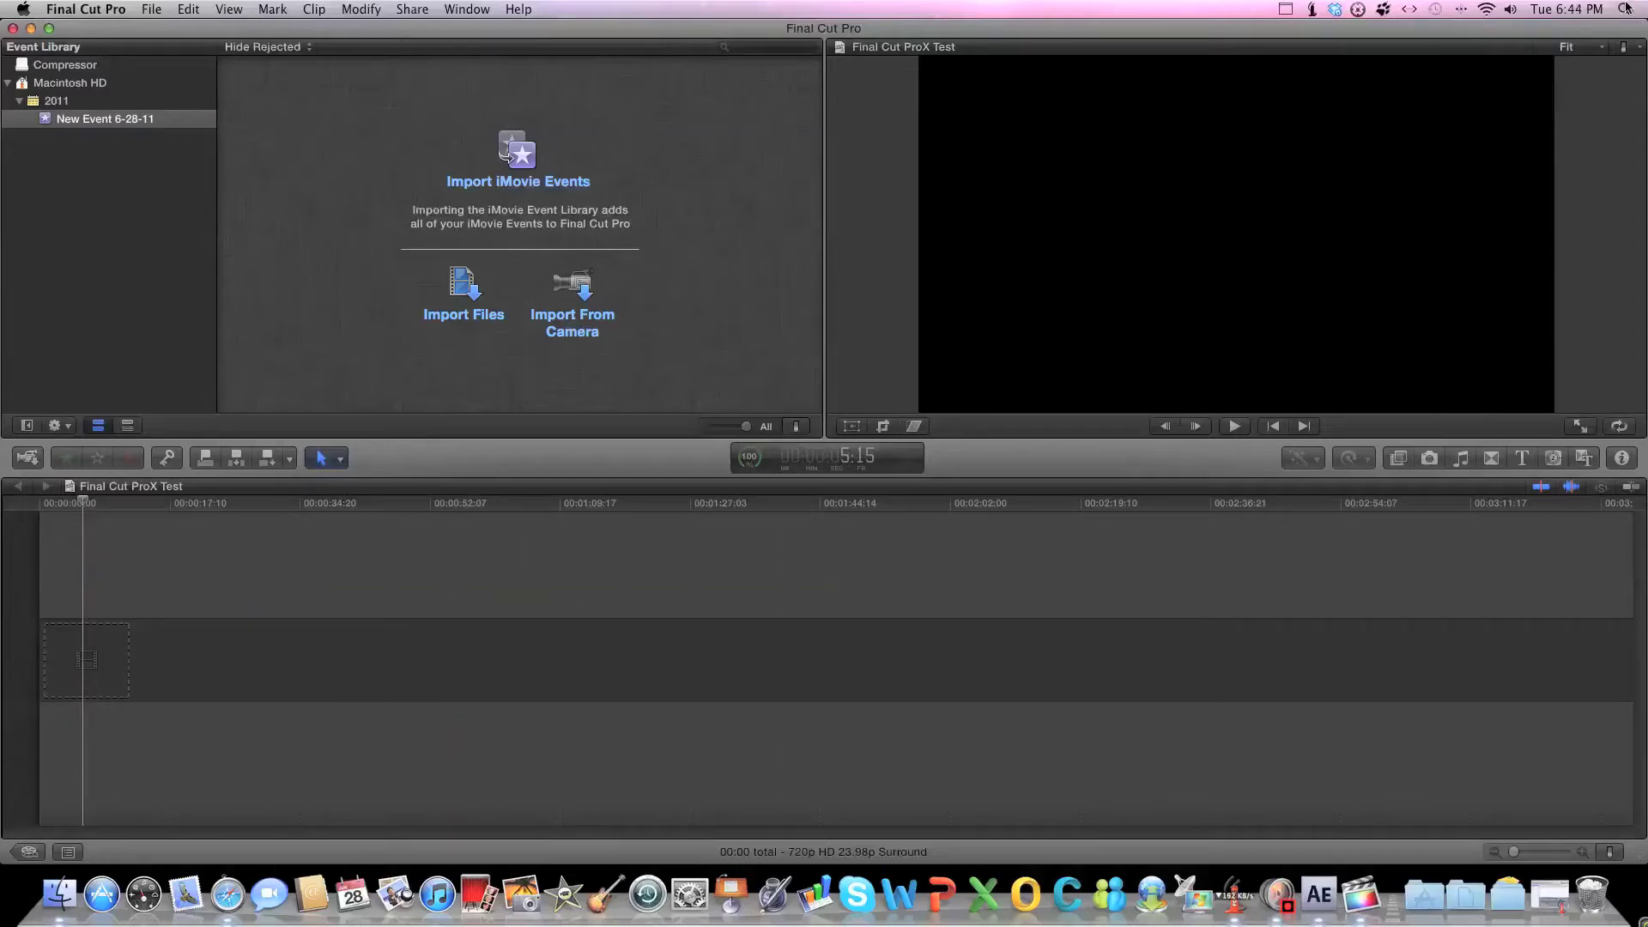
Show the video scopes next to the picture in the viewer.
left_click(1593, 48)
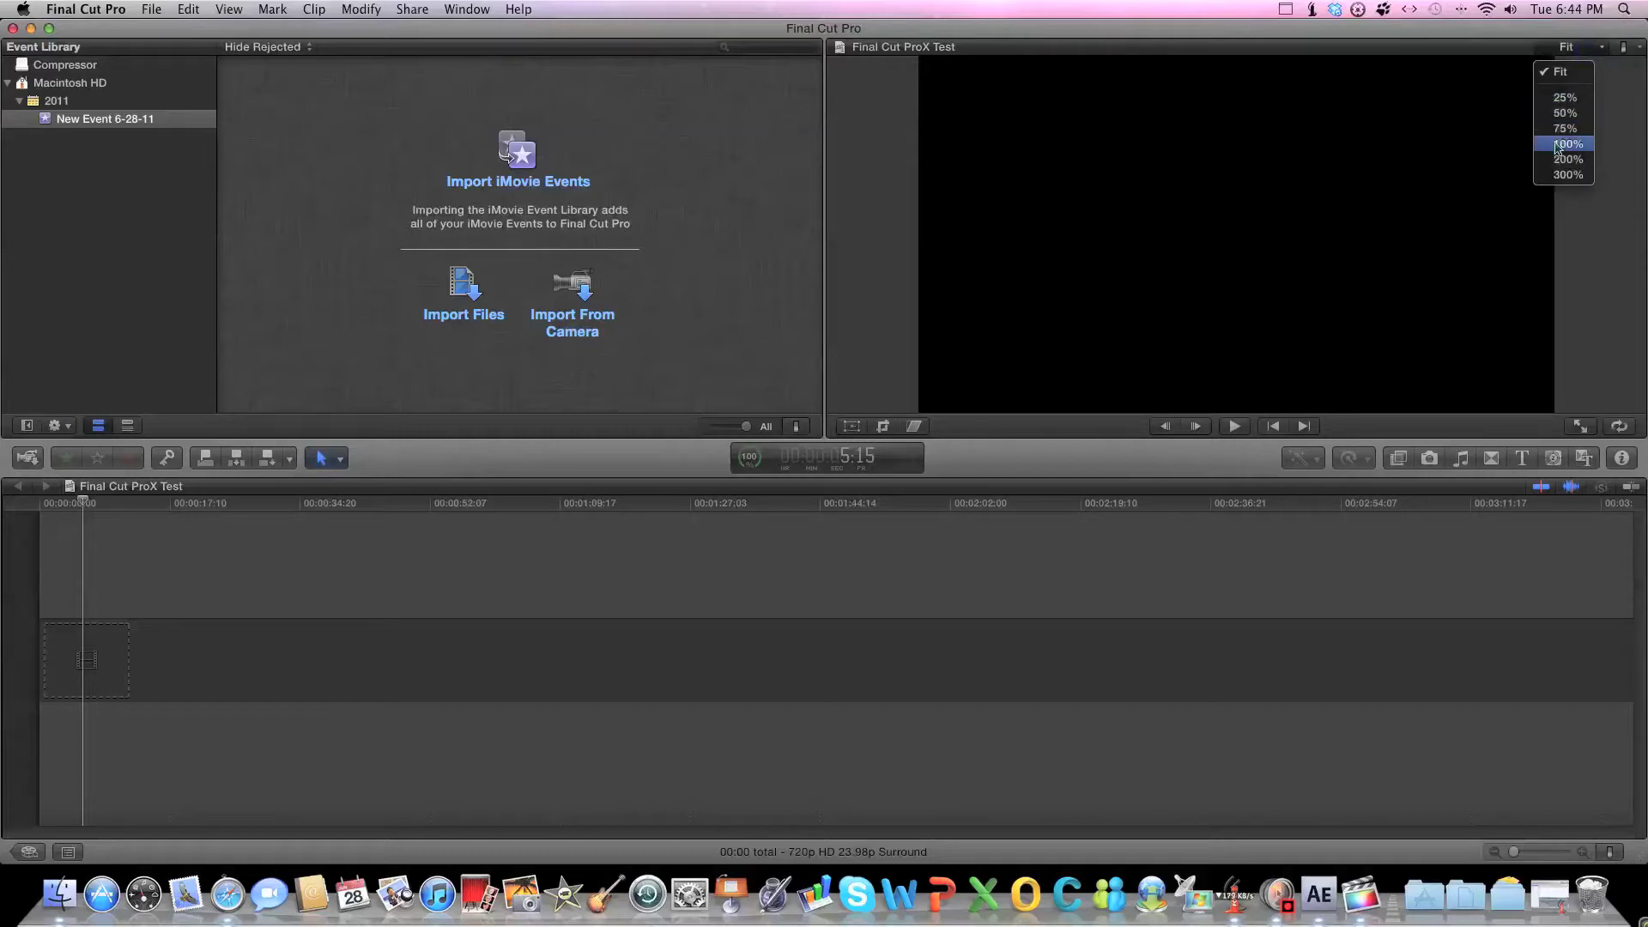
left_click(1127, 196)
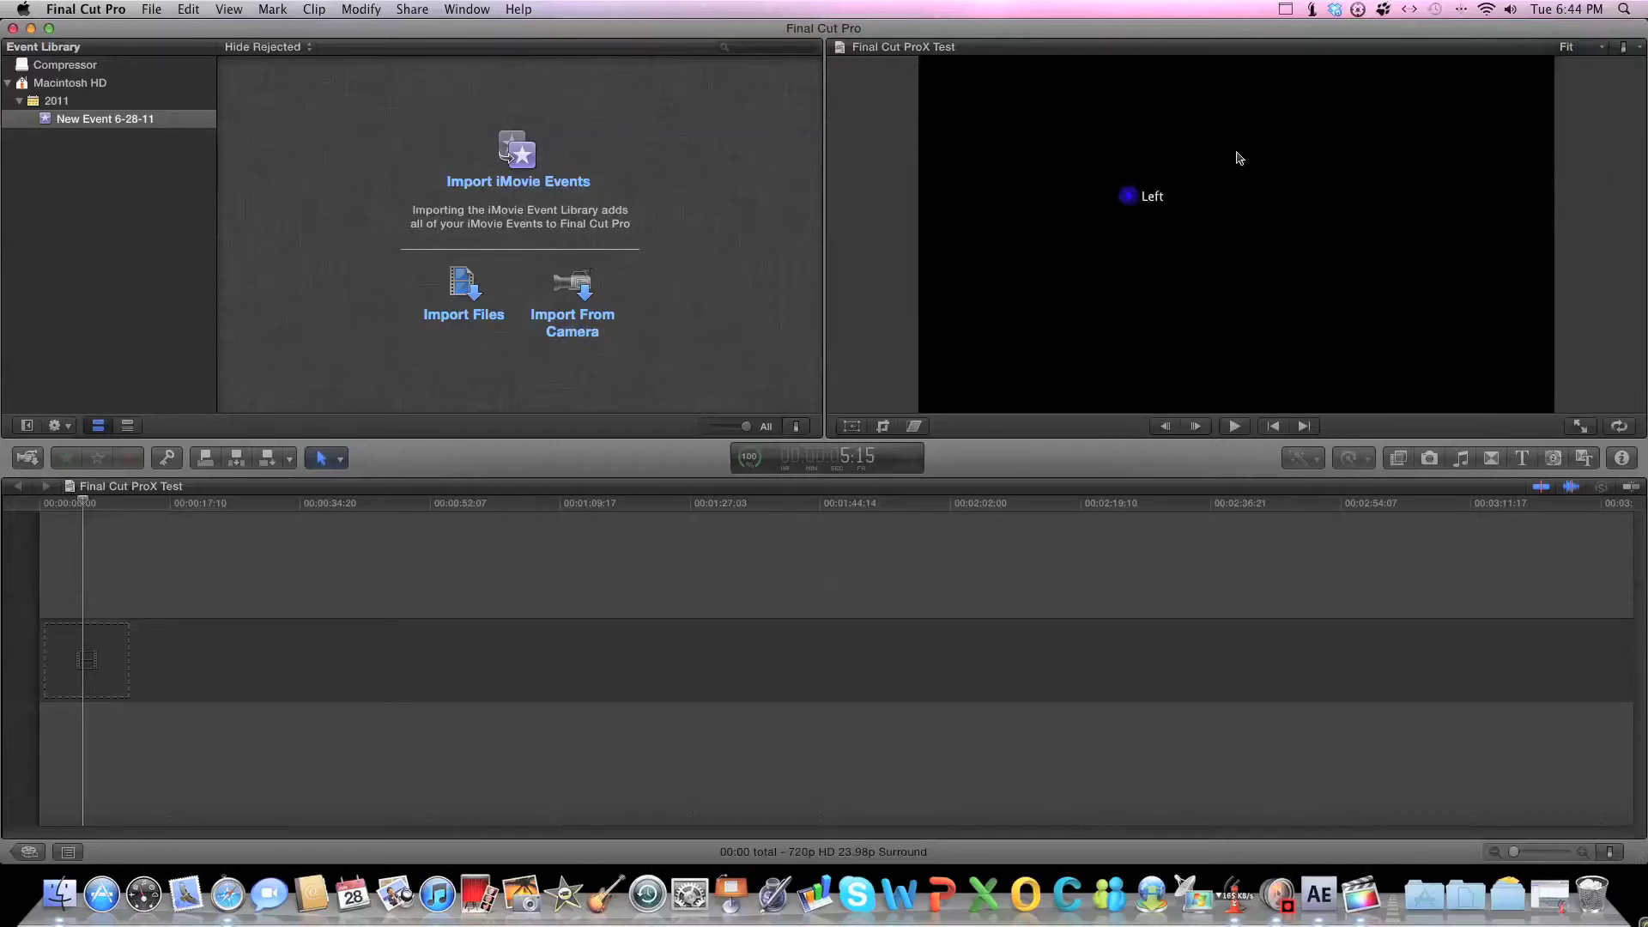
left_click(1631, 49)
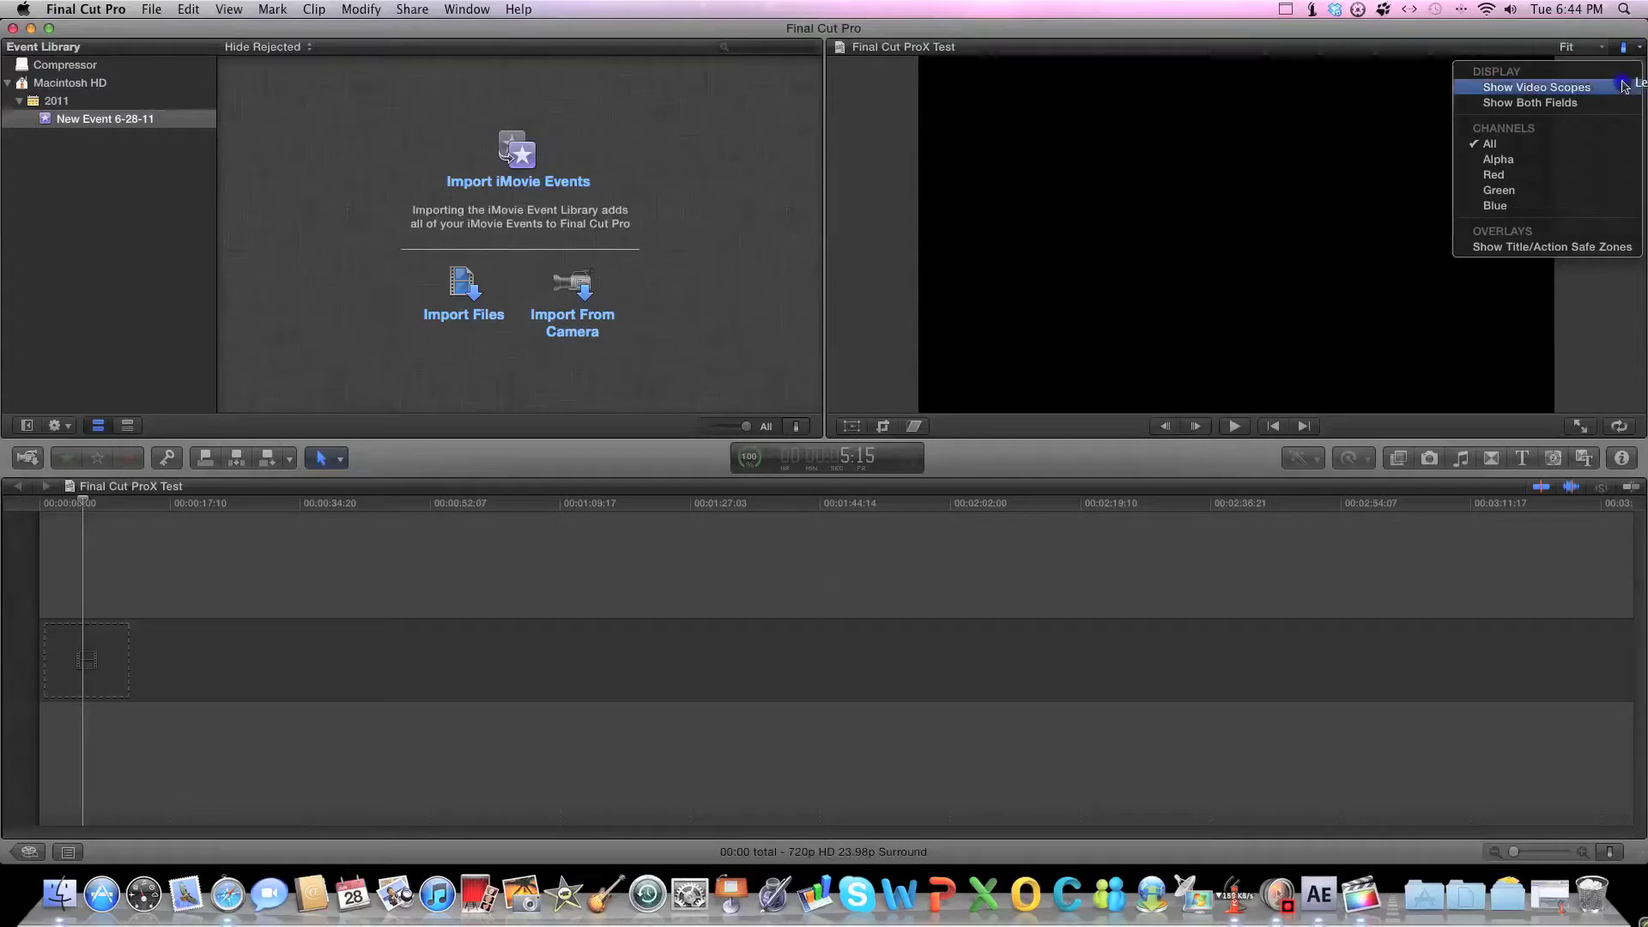
left_click(1622, 87)
left_click(908, 220)
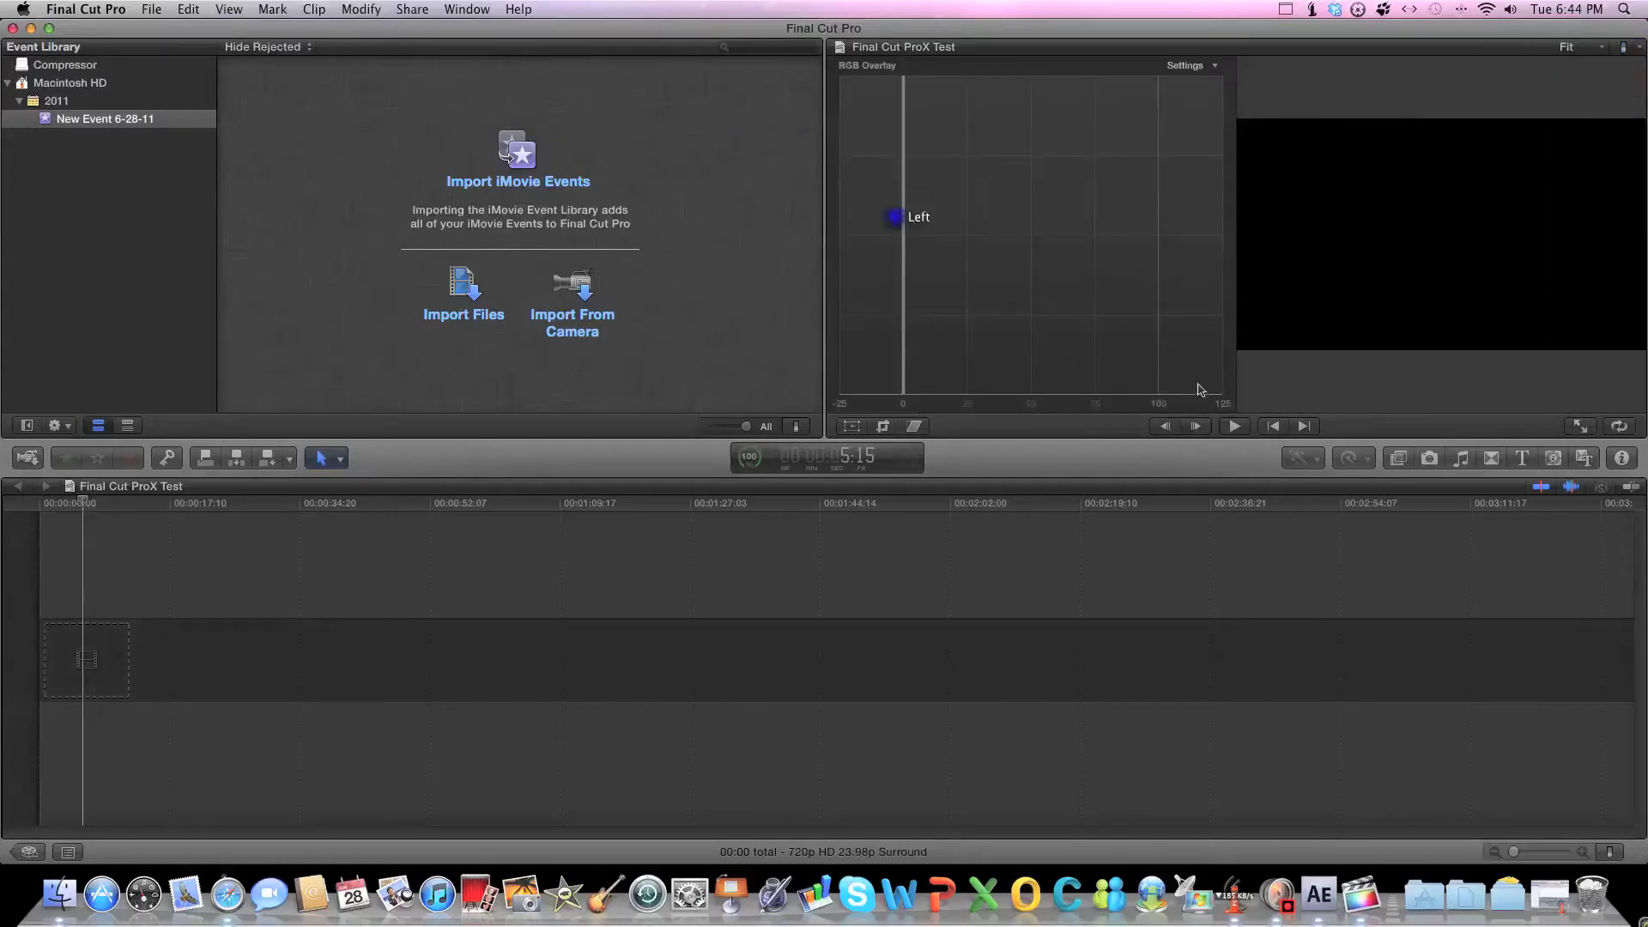
Advance the playhead frame by frame to 6:11.
left_click(1198, 425)
left_click(1197, 426)
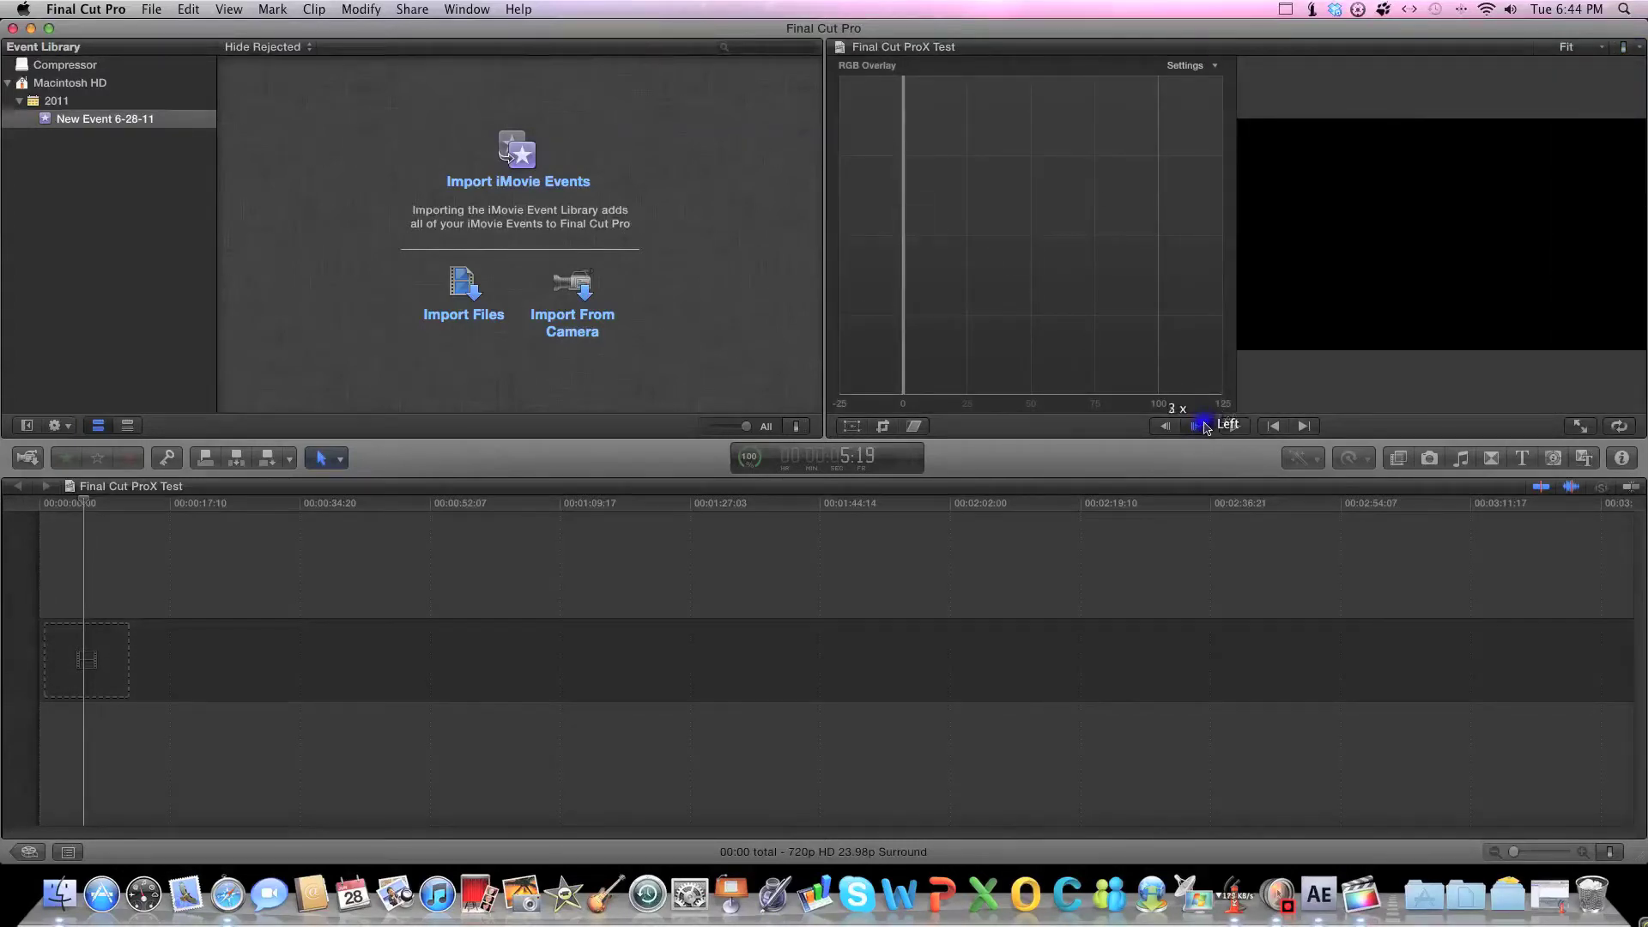
left_click(1204, 425)
left_click(1204, 424)
left_click(1204, 425)
left_click(1204, 425)
left_click(1205, 425)
left_click(1204, 425)
left_click(1204, 425)
left_click(1204, 425)
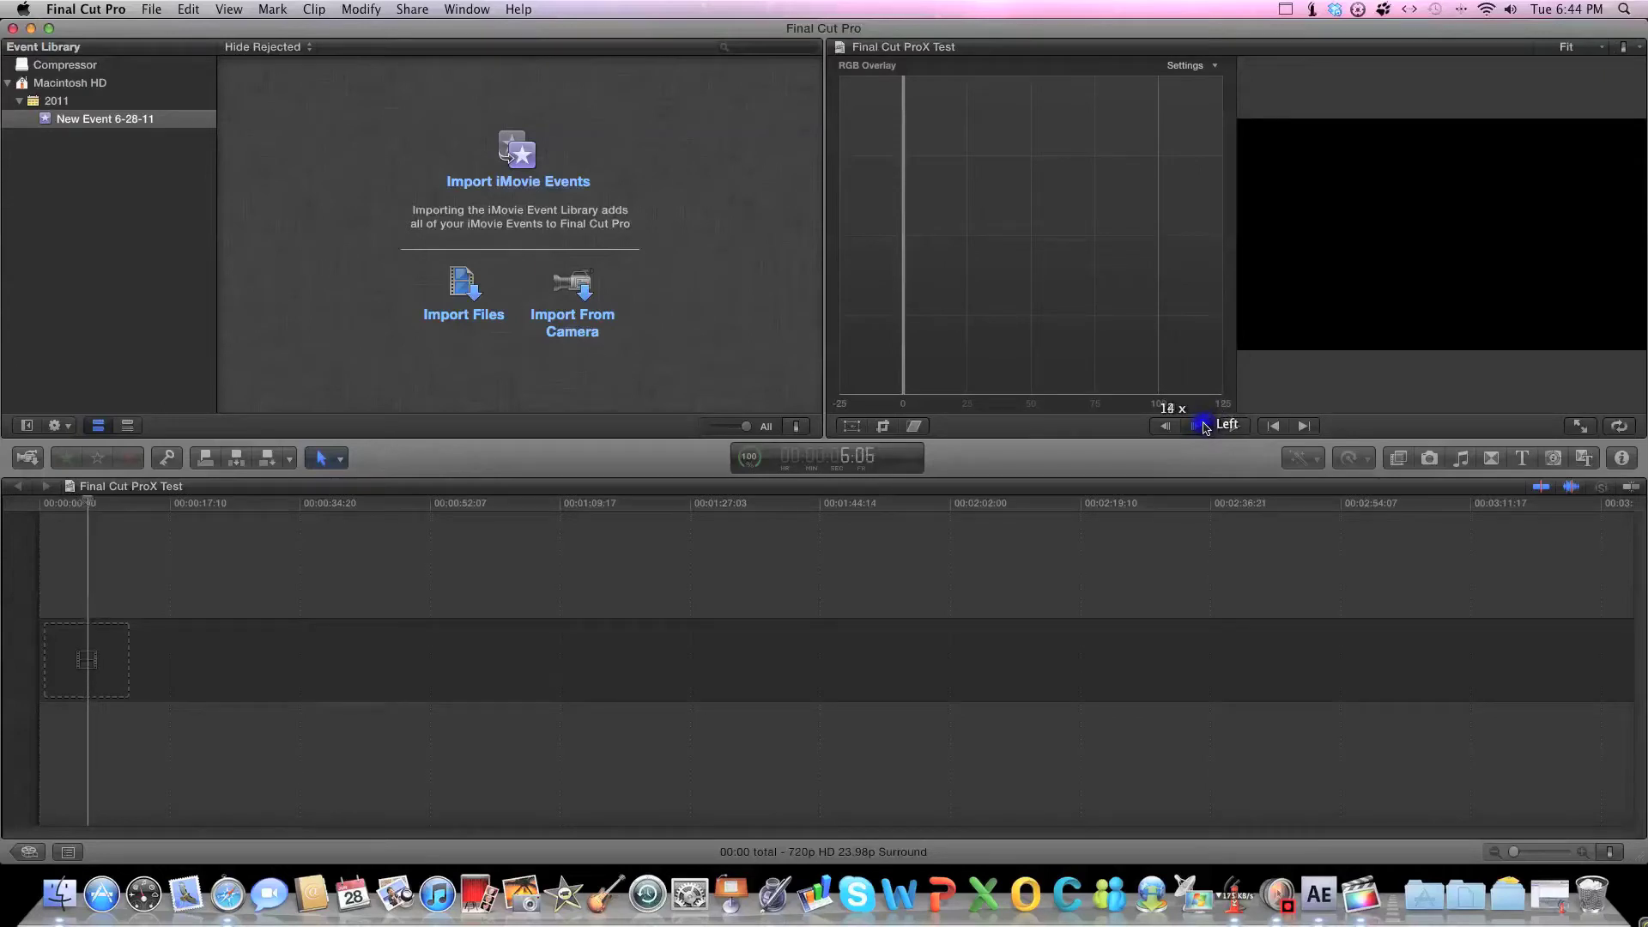
left_click(1204, 427)
left_click(1204, 427)
Switch the video scope display from Histogram to Vectorscope.
left_click(1133, 257)
left_click(903, 77)
left_click(1089, 71)
left_click(1213, 66)
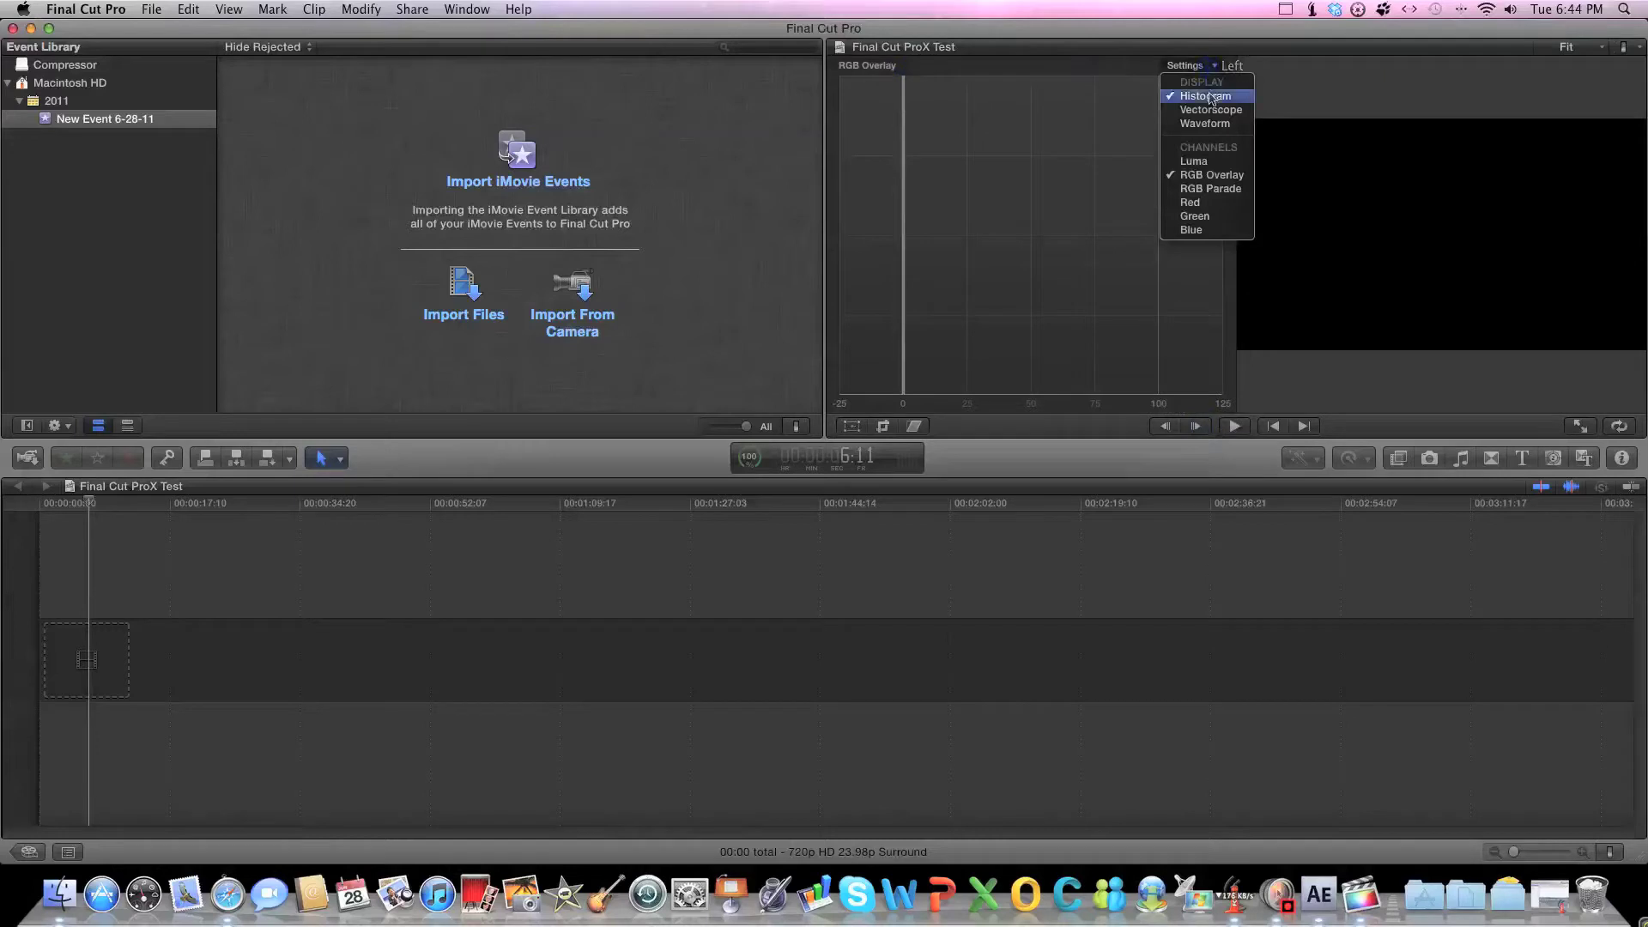
left_click(1211, 110)
left_click(925, 215)
left_click(1041, 302)
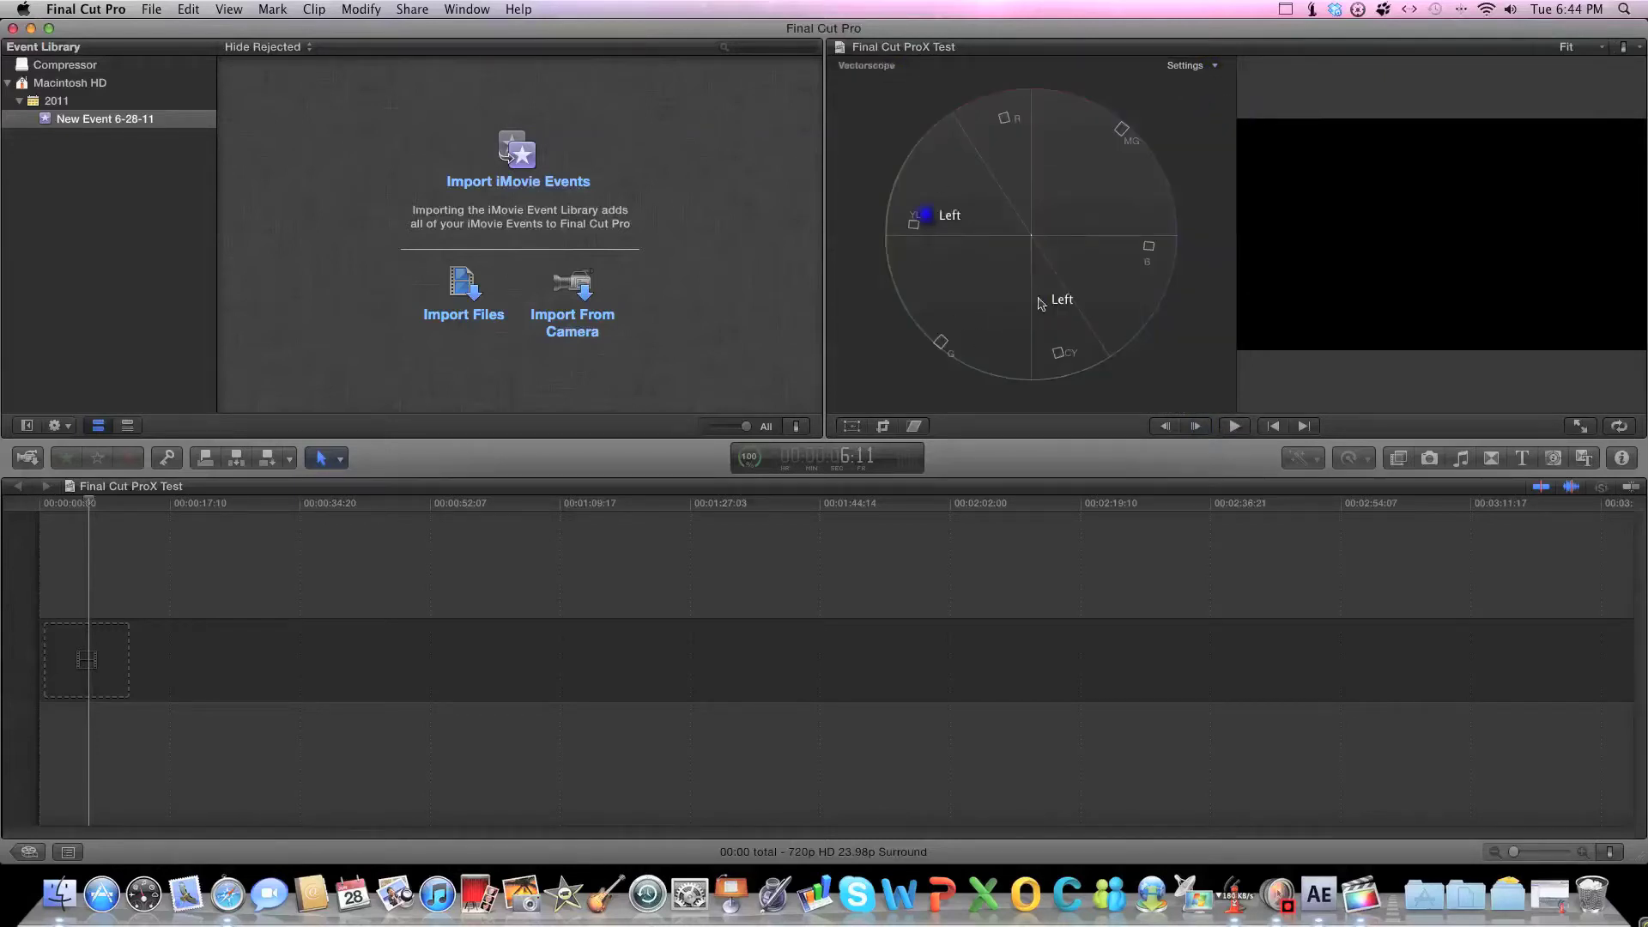
Switch the video scope to Waveform and return it to Histogram, keeping the RGB Overlay channels.
left_click(1211, 66)
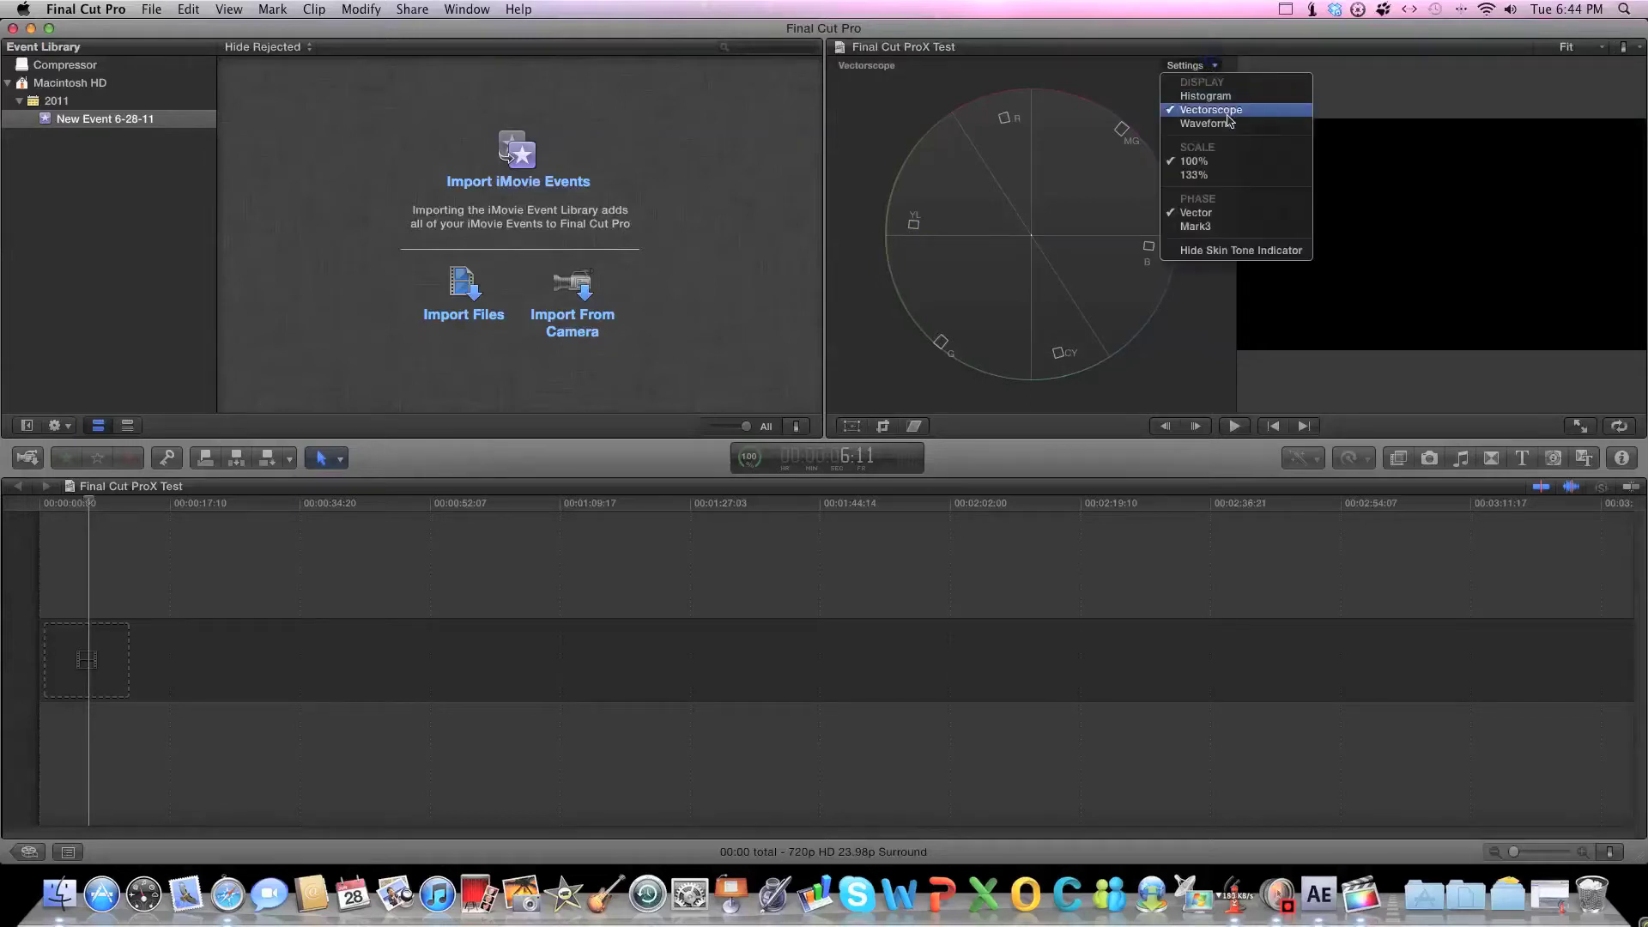
left_click(1226, 125)
left_click(1185, 65)
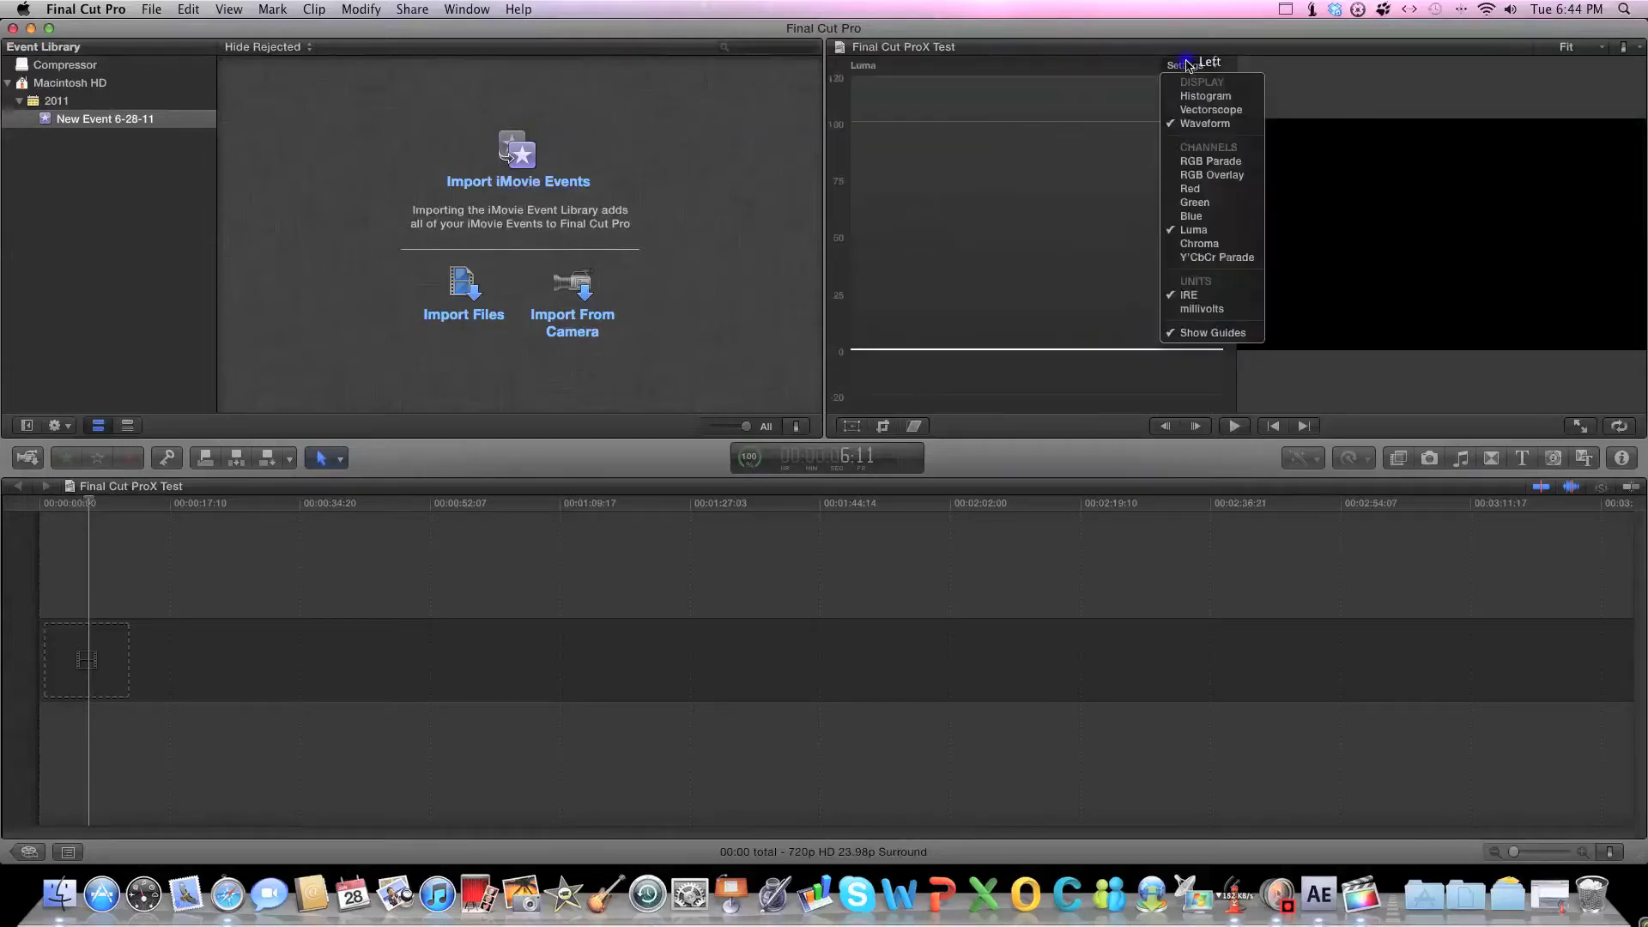
left_click(1176, 94)
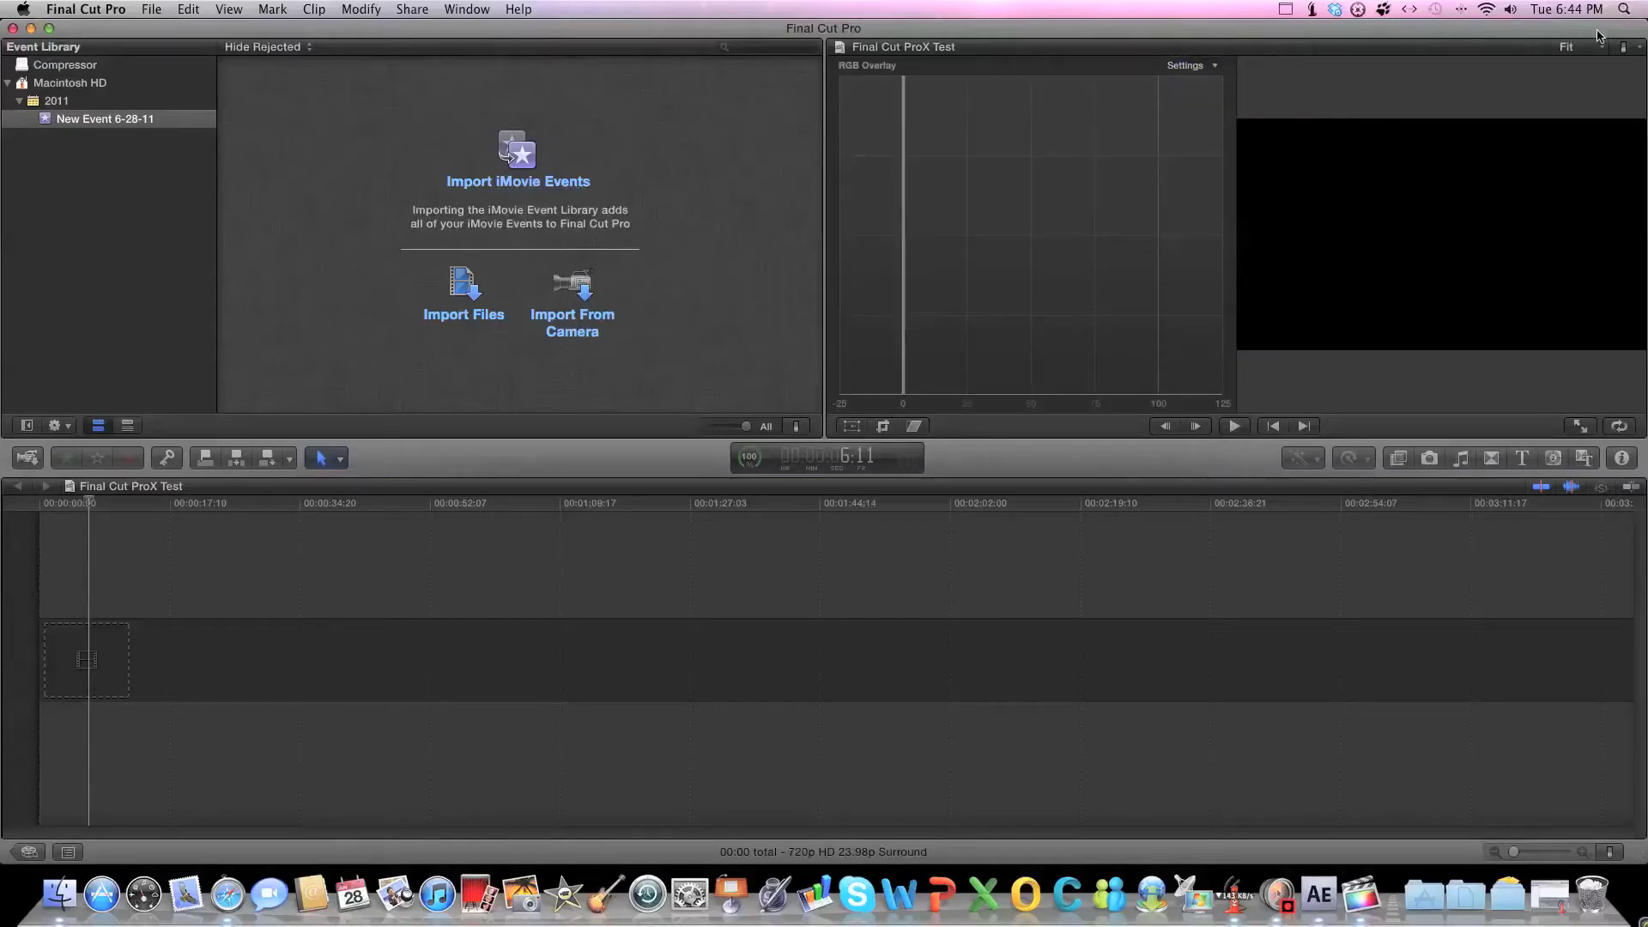
left_click(1217, 66)
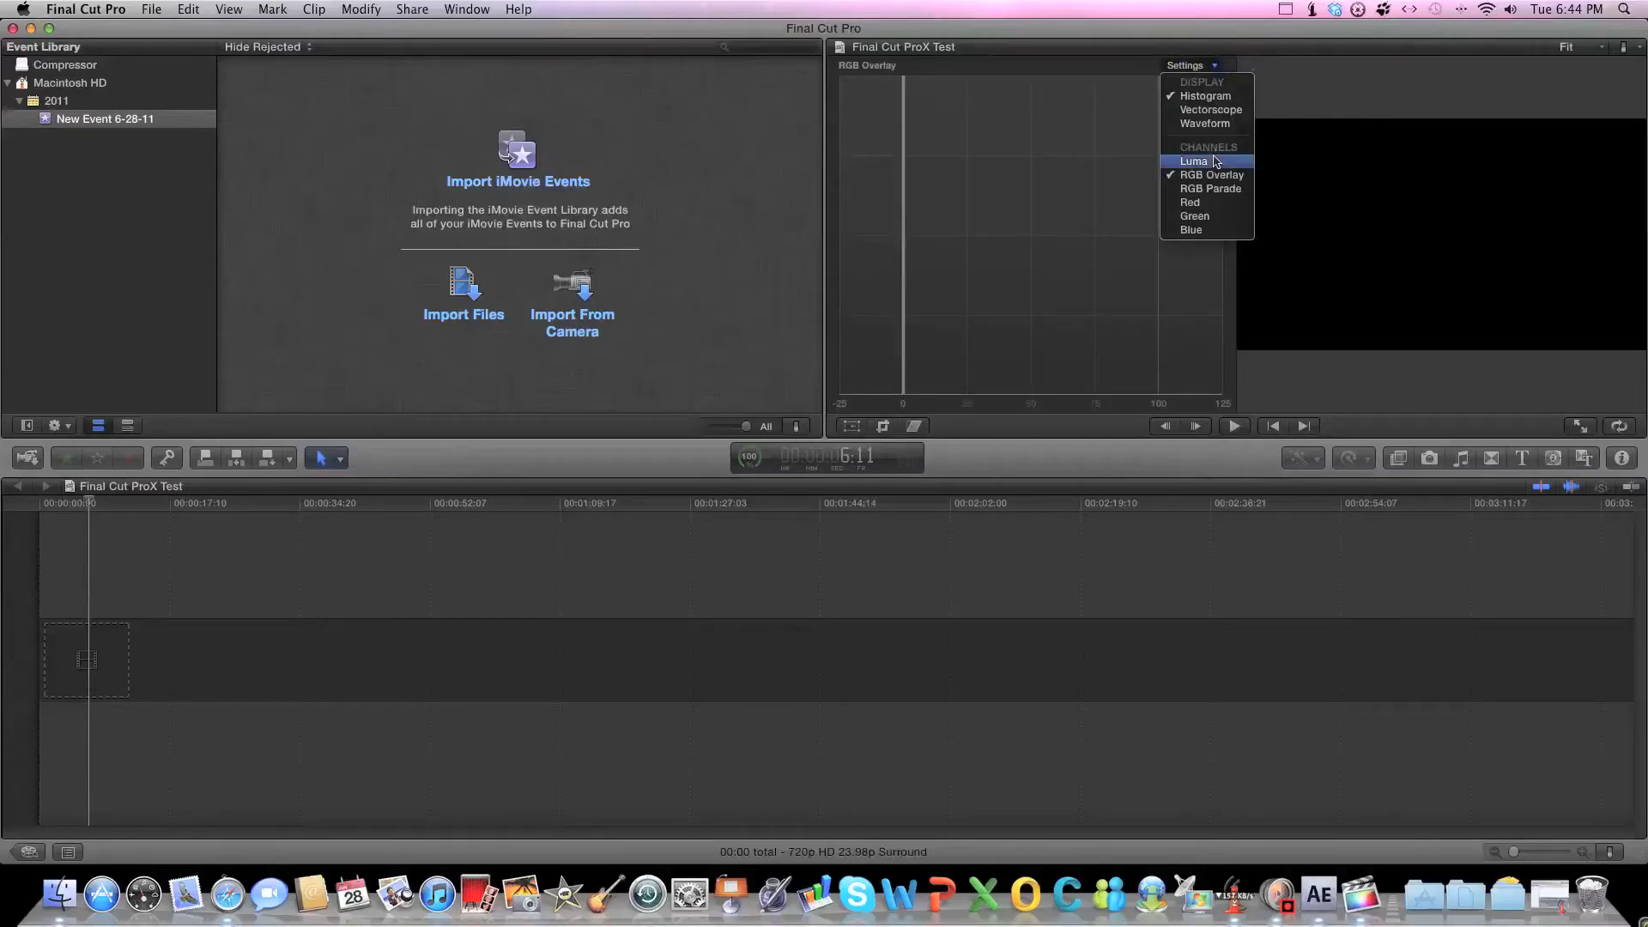
left_click(1131, 122)
Hide the video scopes and enable the title/action safe zones overlay in the viewer.
left_click(1584, 49)
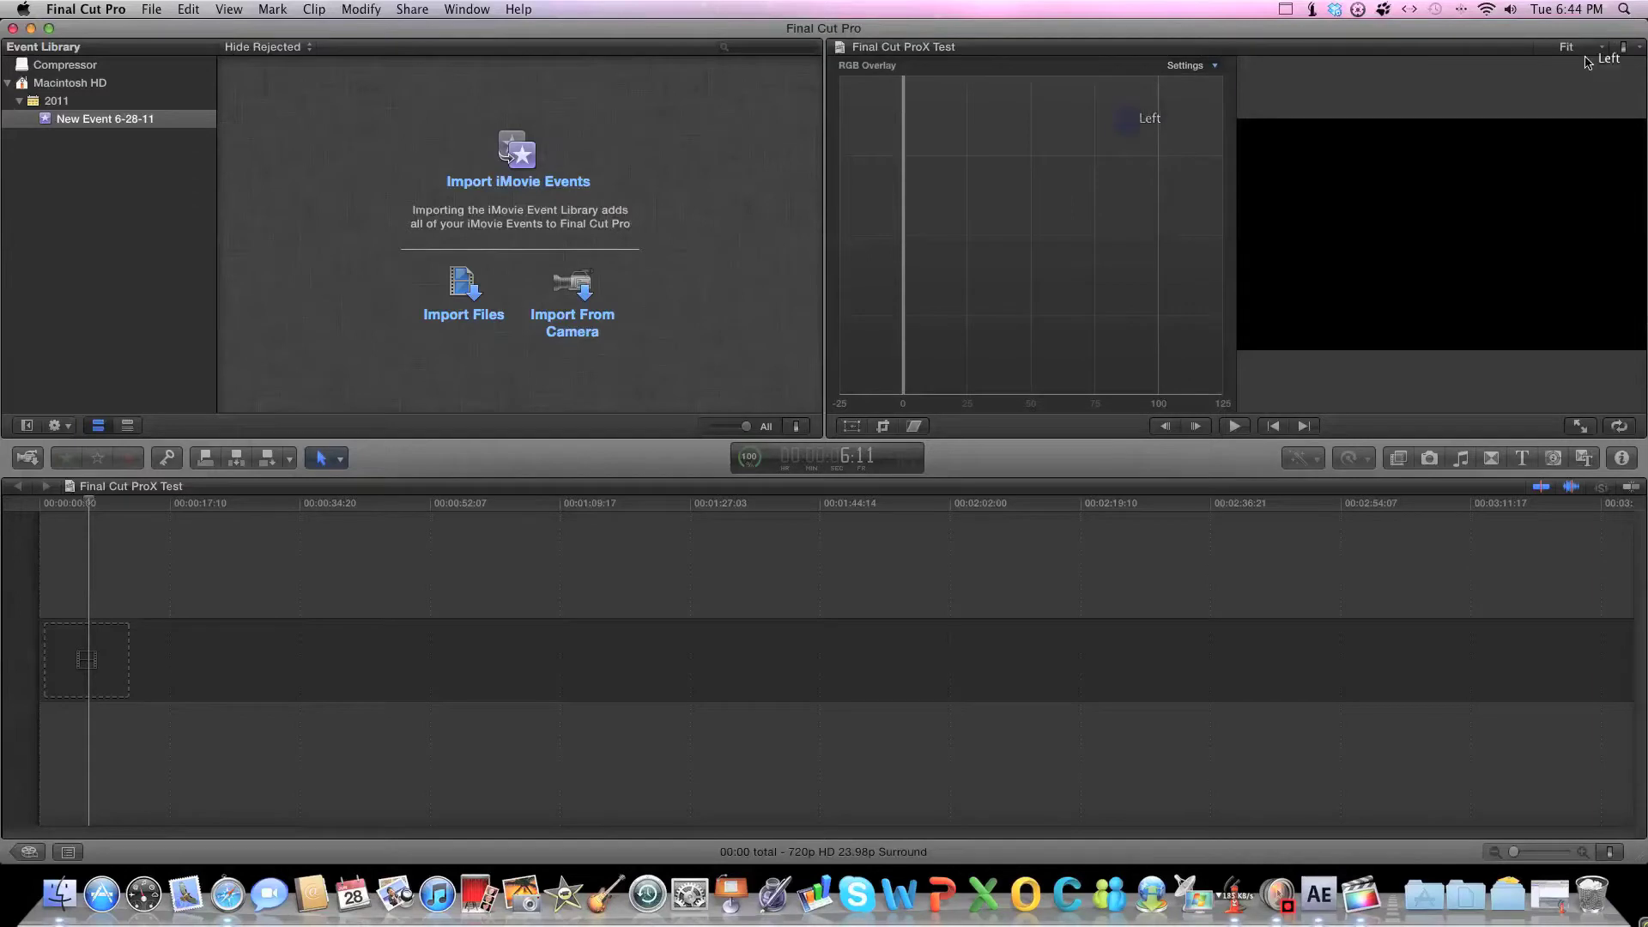
double_click(1629, 49)
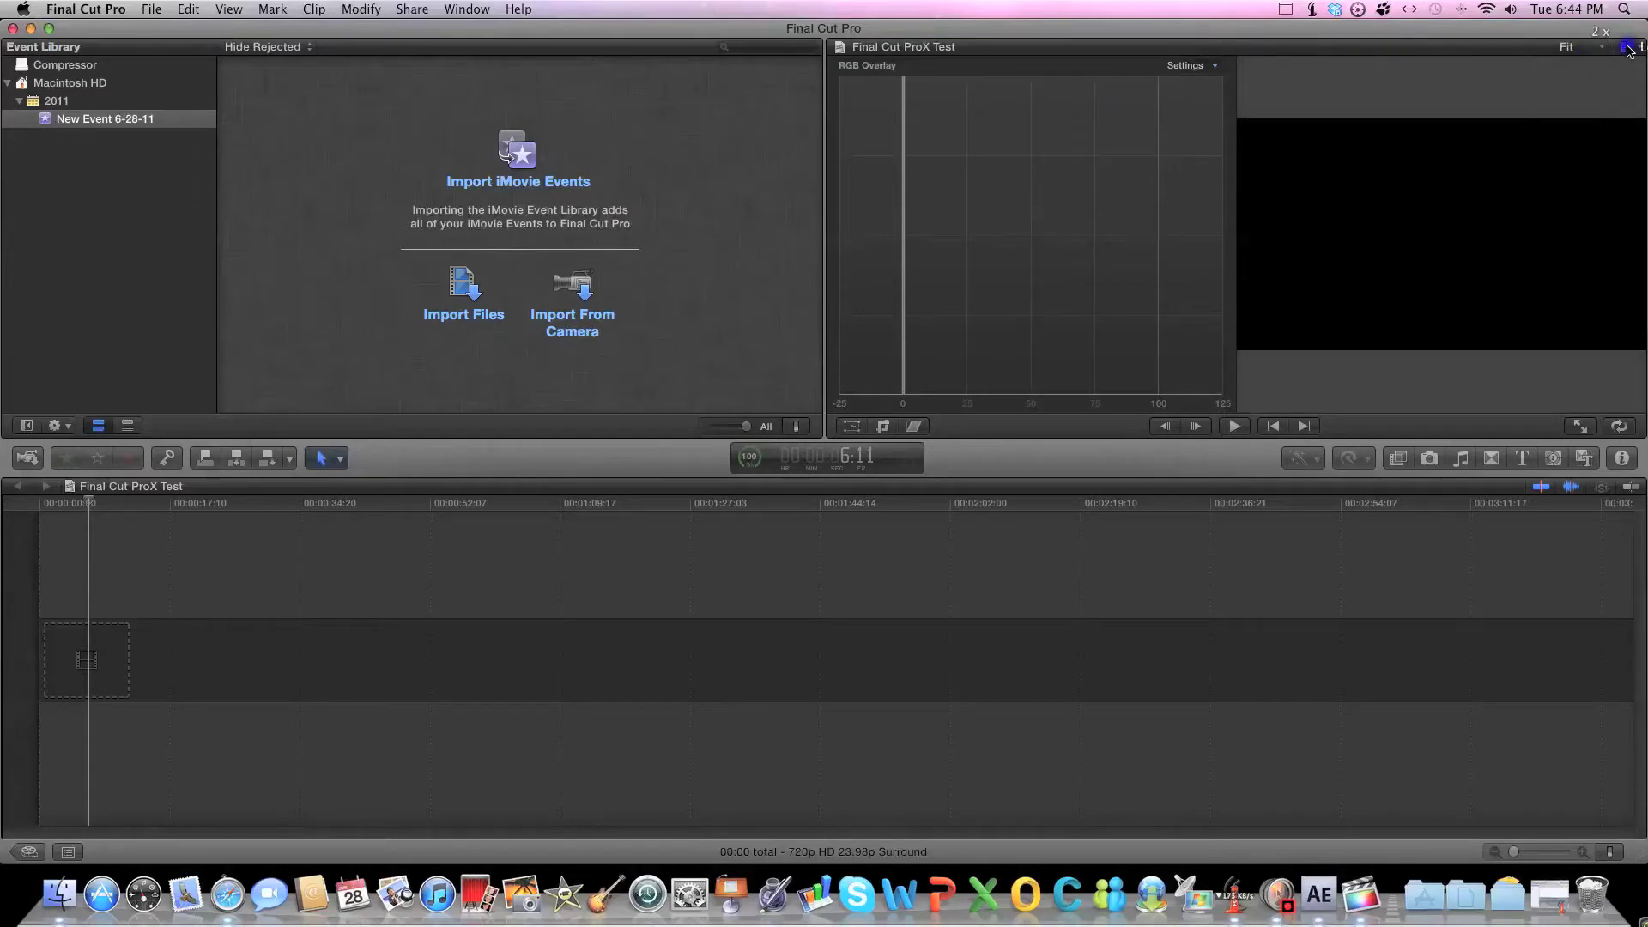
left_click(1628, 49)
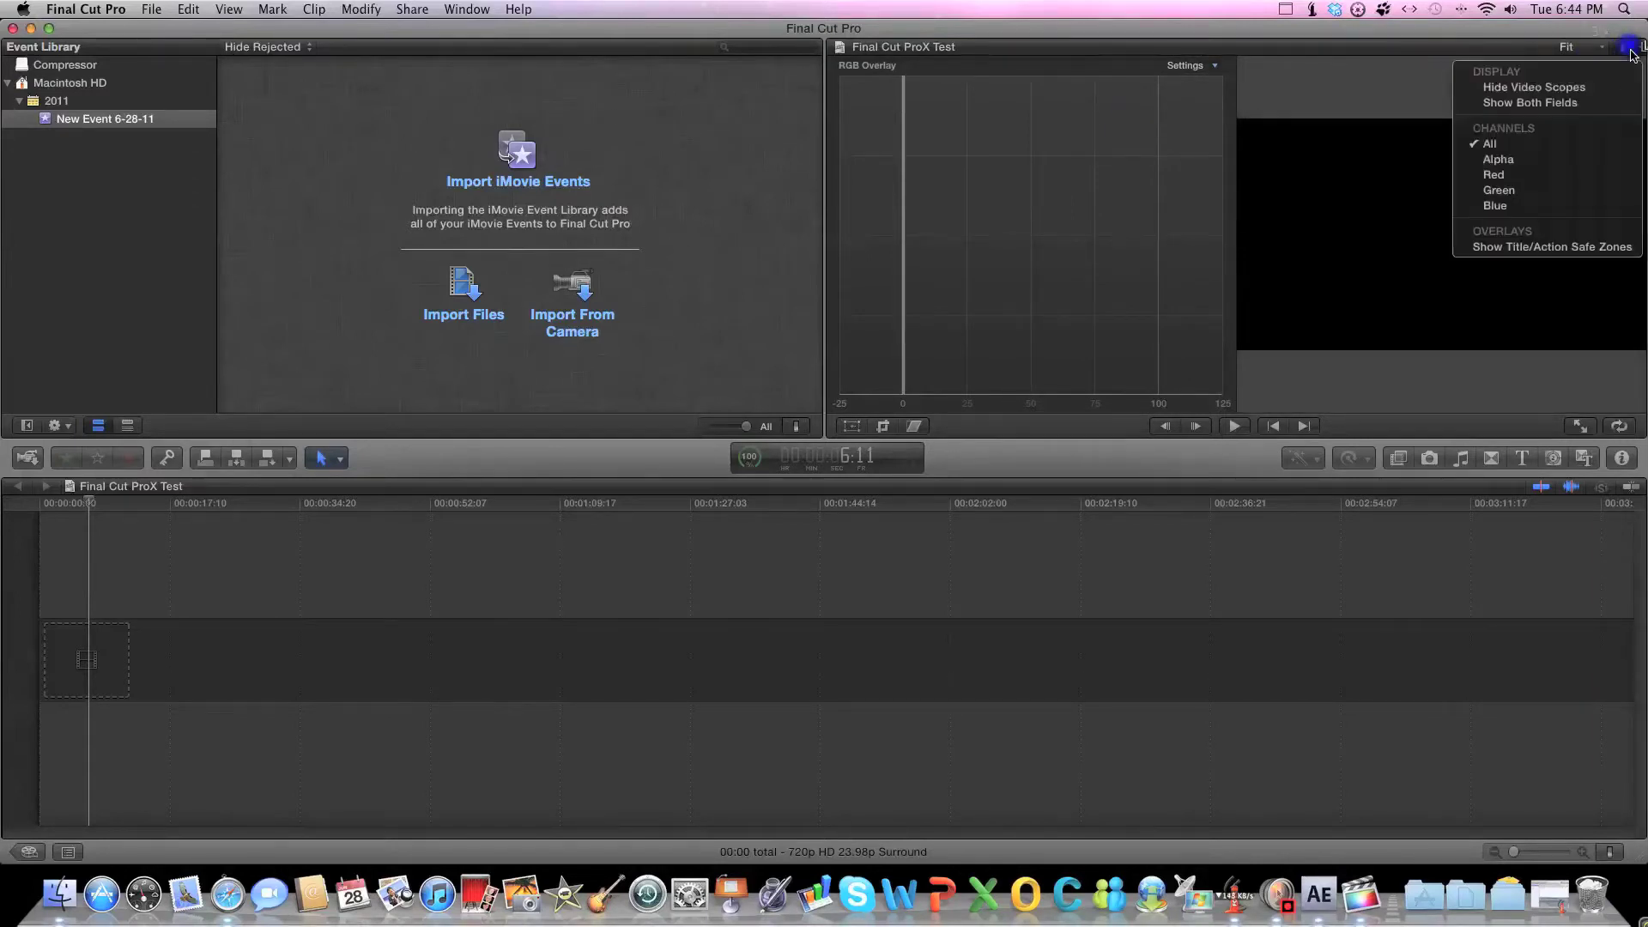
left_click(1594, 89)
left_click(1628, 49)
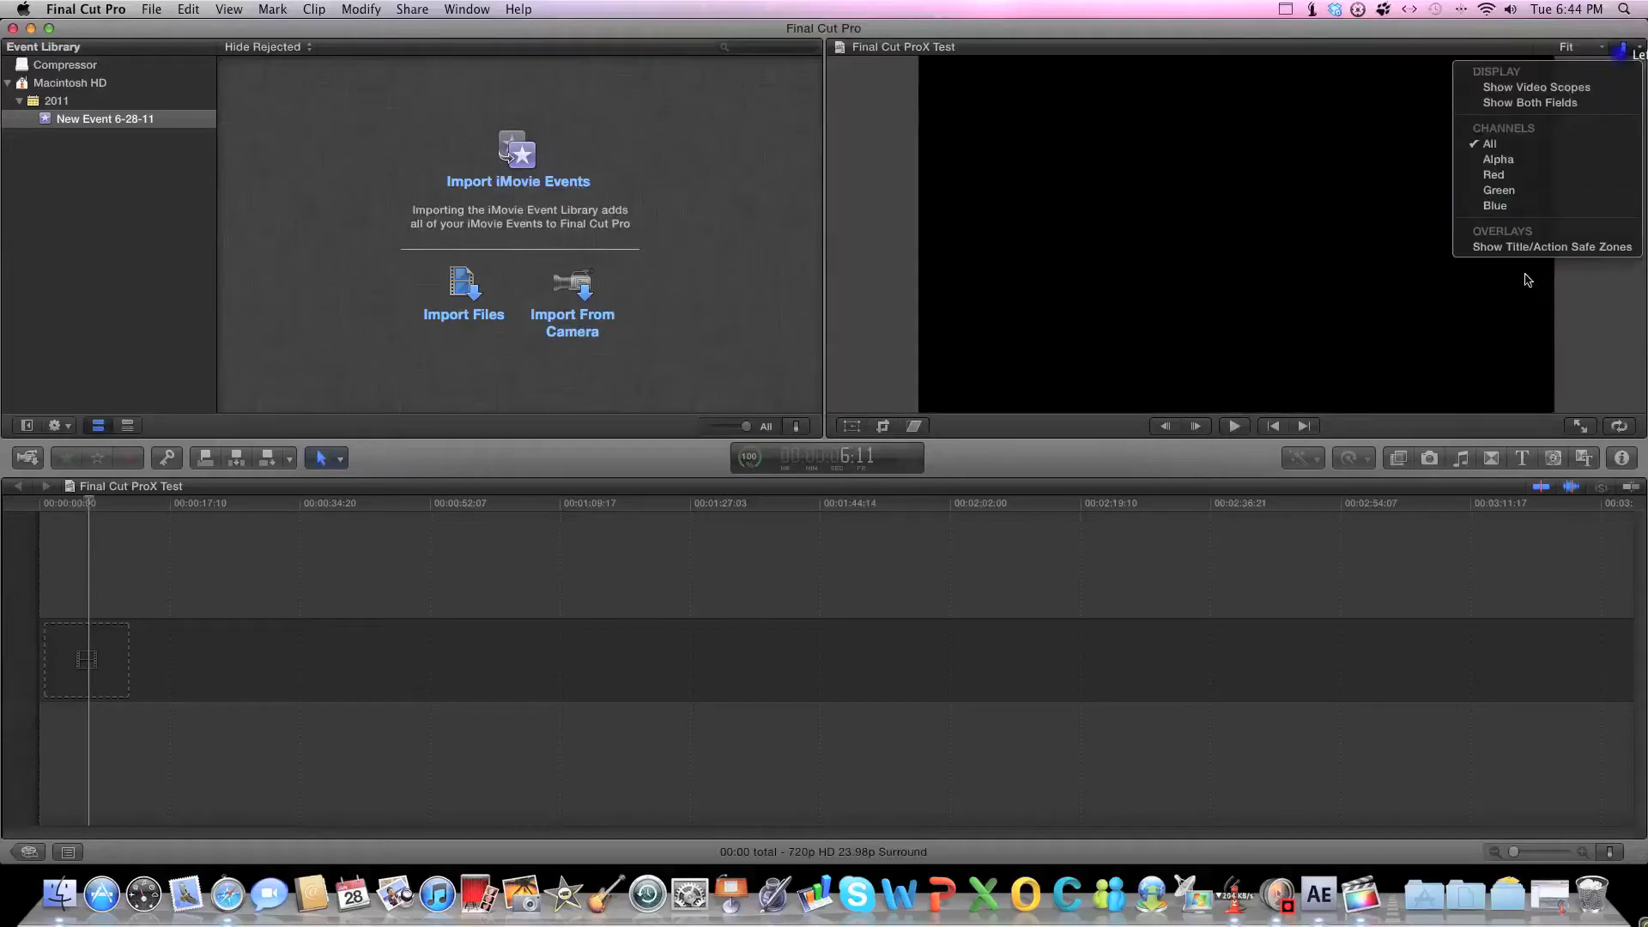
left_click(1540, 247)
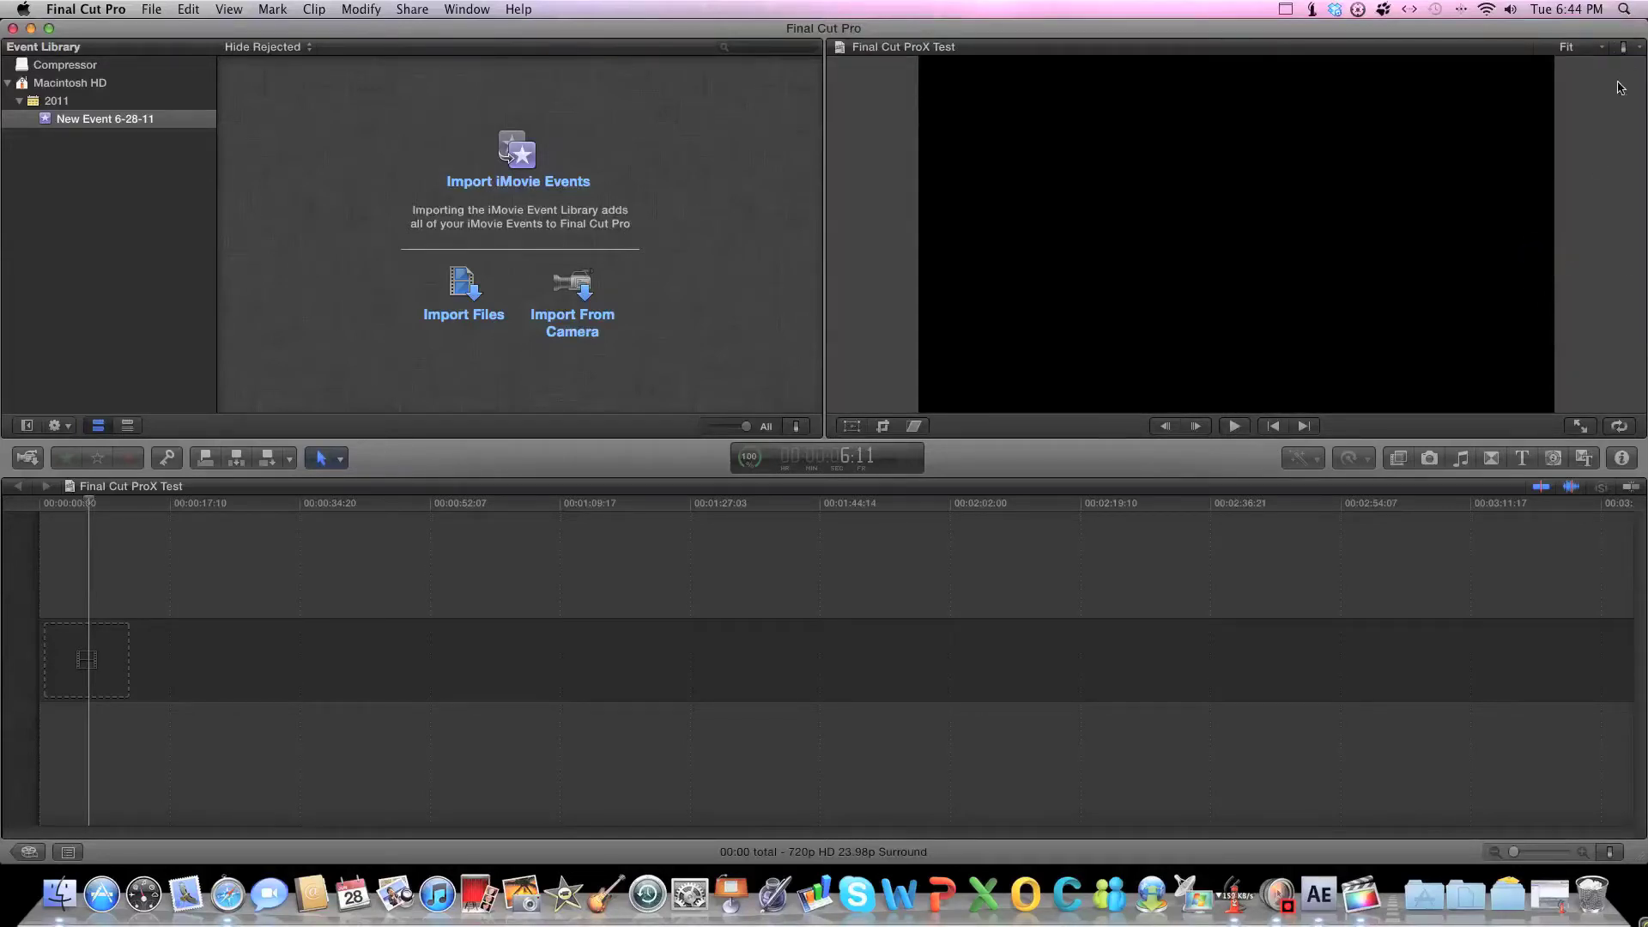
Turn on the display of both fields in the viewer and turn it back off.
left_click(1630, 52)
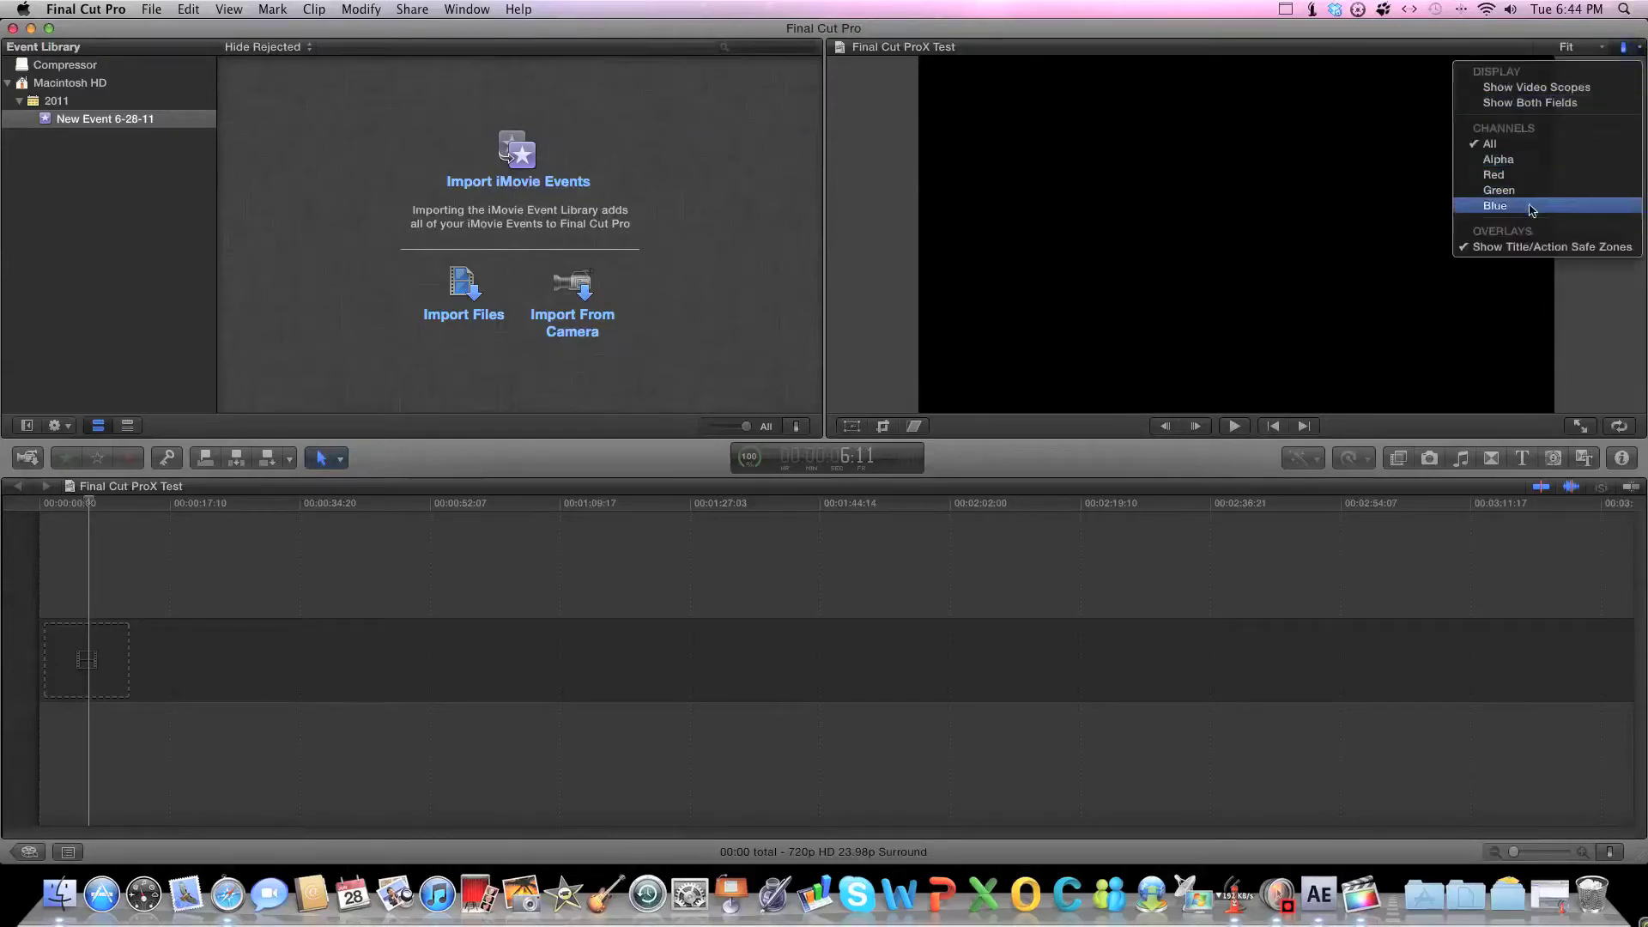
left_click(1544, 102)
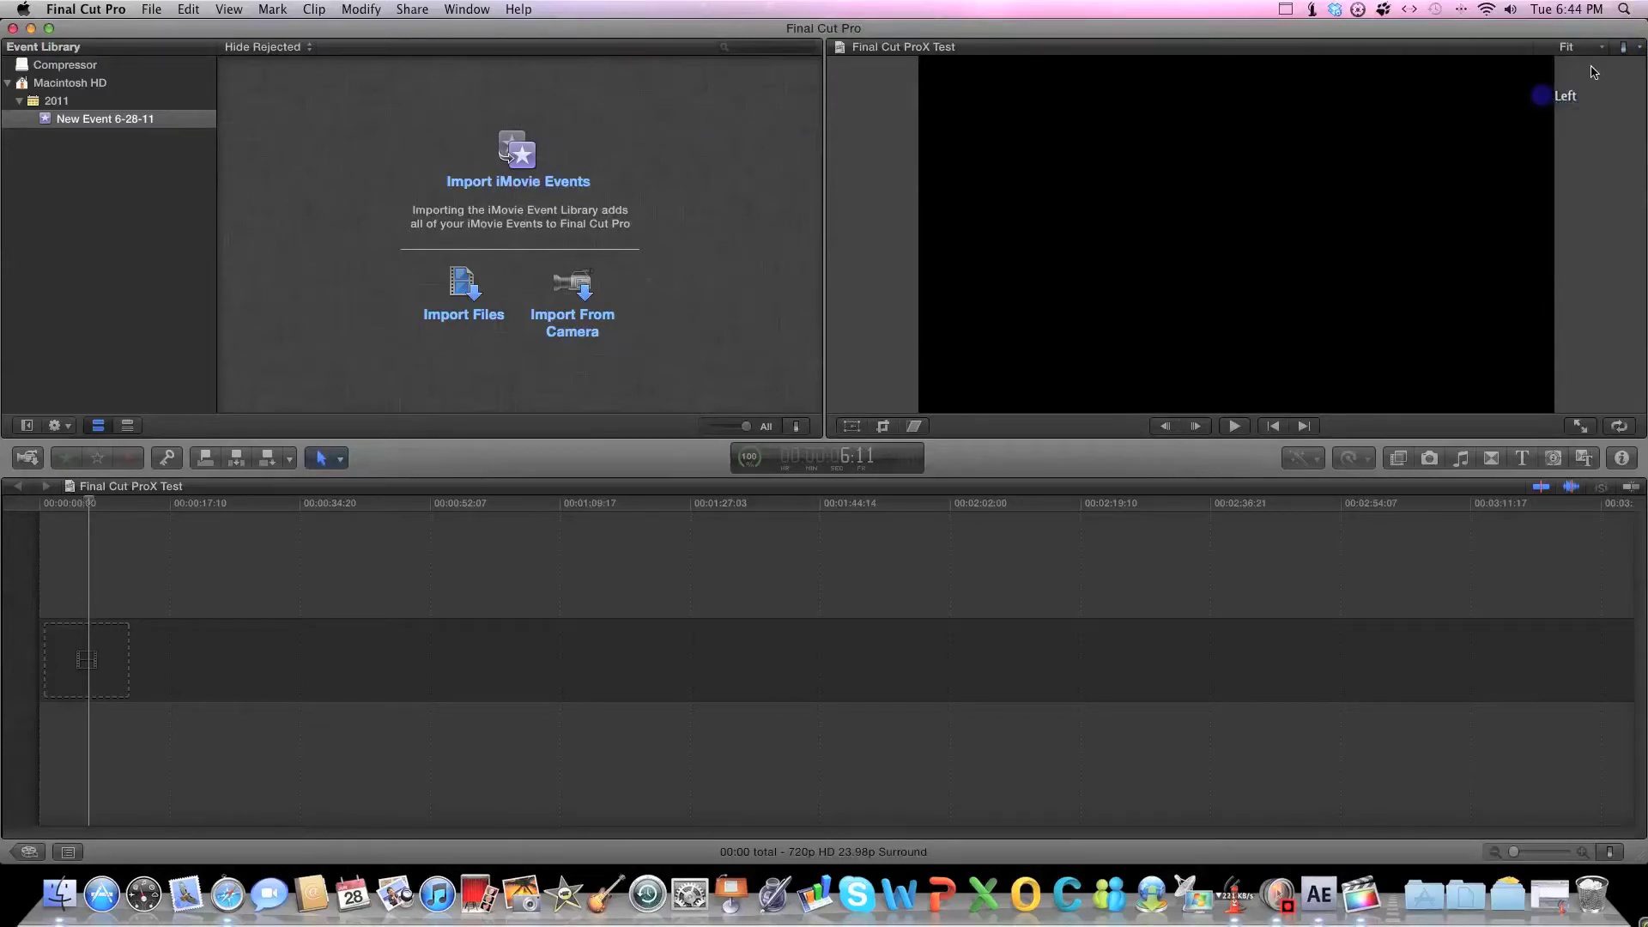
left_click(1622, 49)
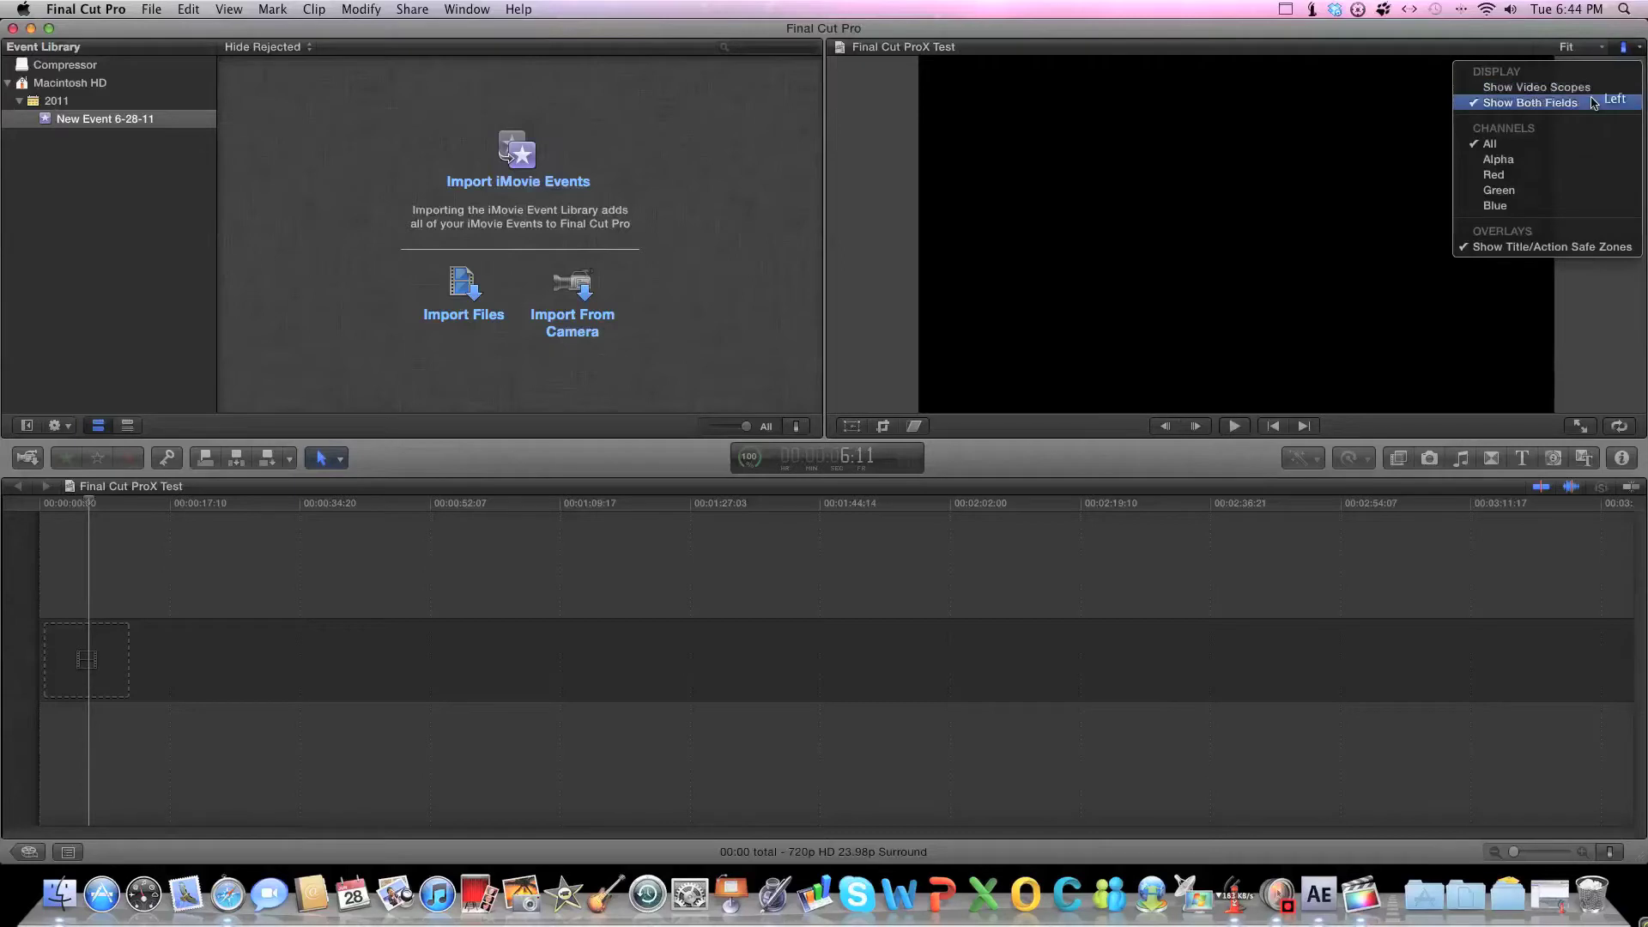
left_click(1596, 102)
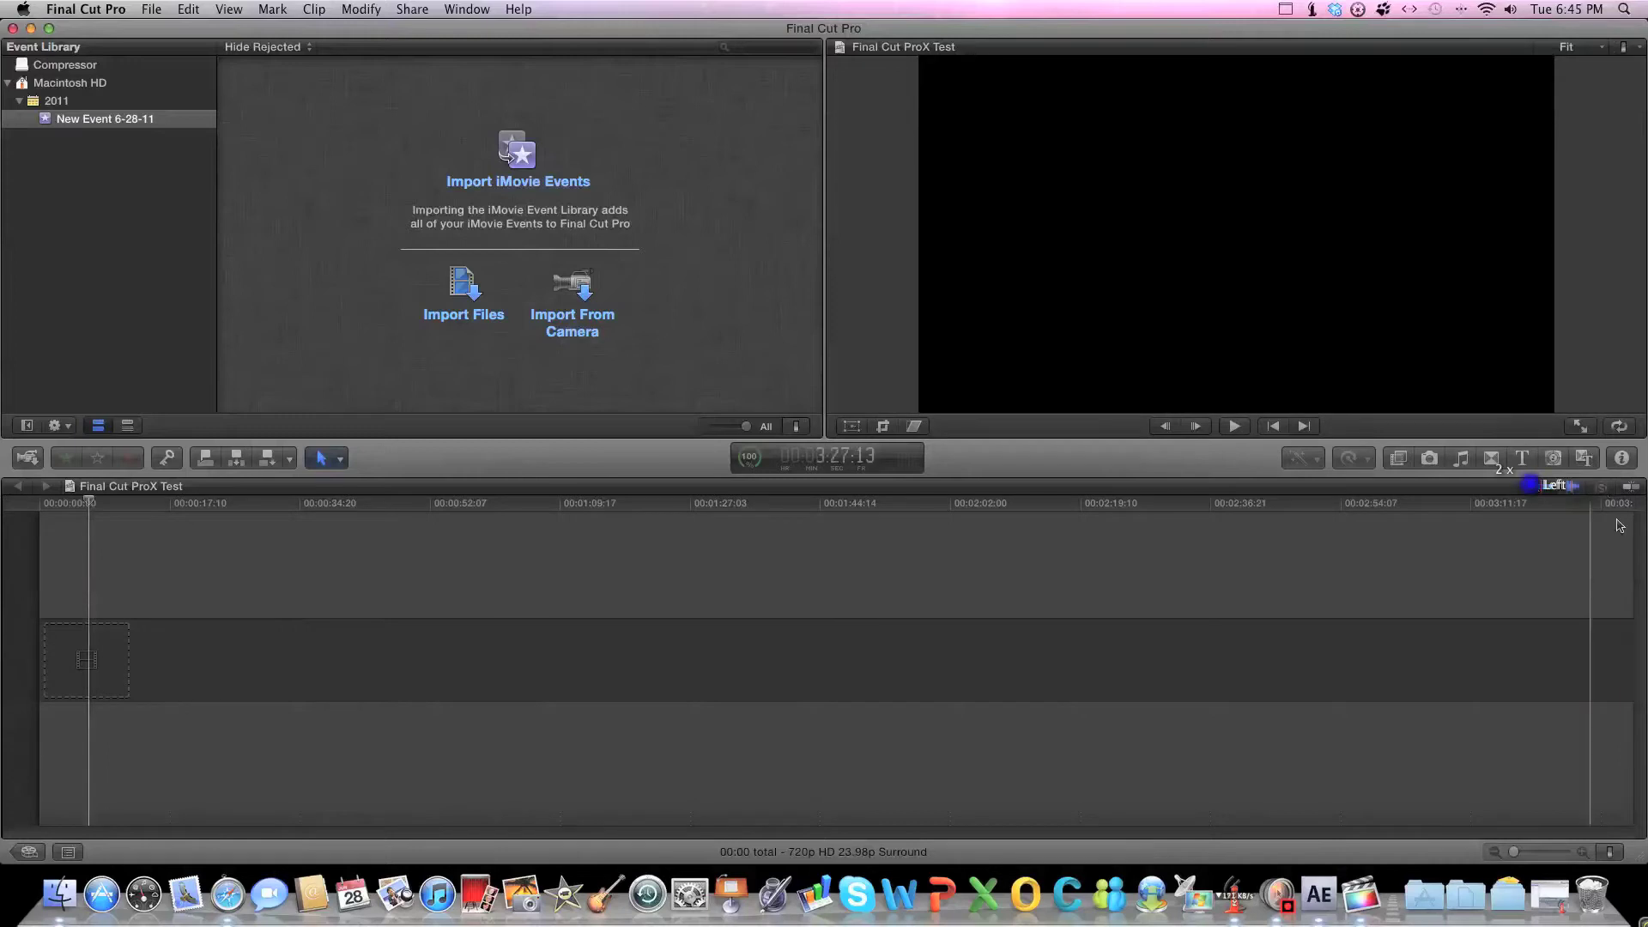
Open the Effects browser, look through the full list of video effects and return to its beginning.
left_click(1632, 487)
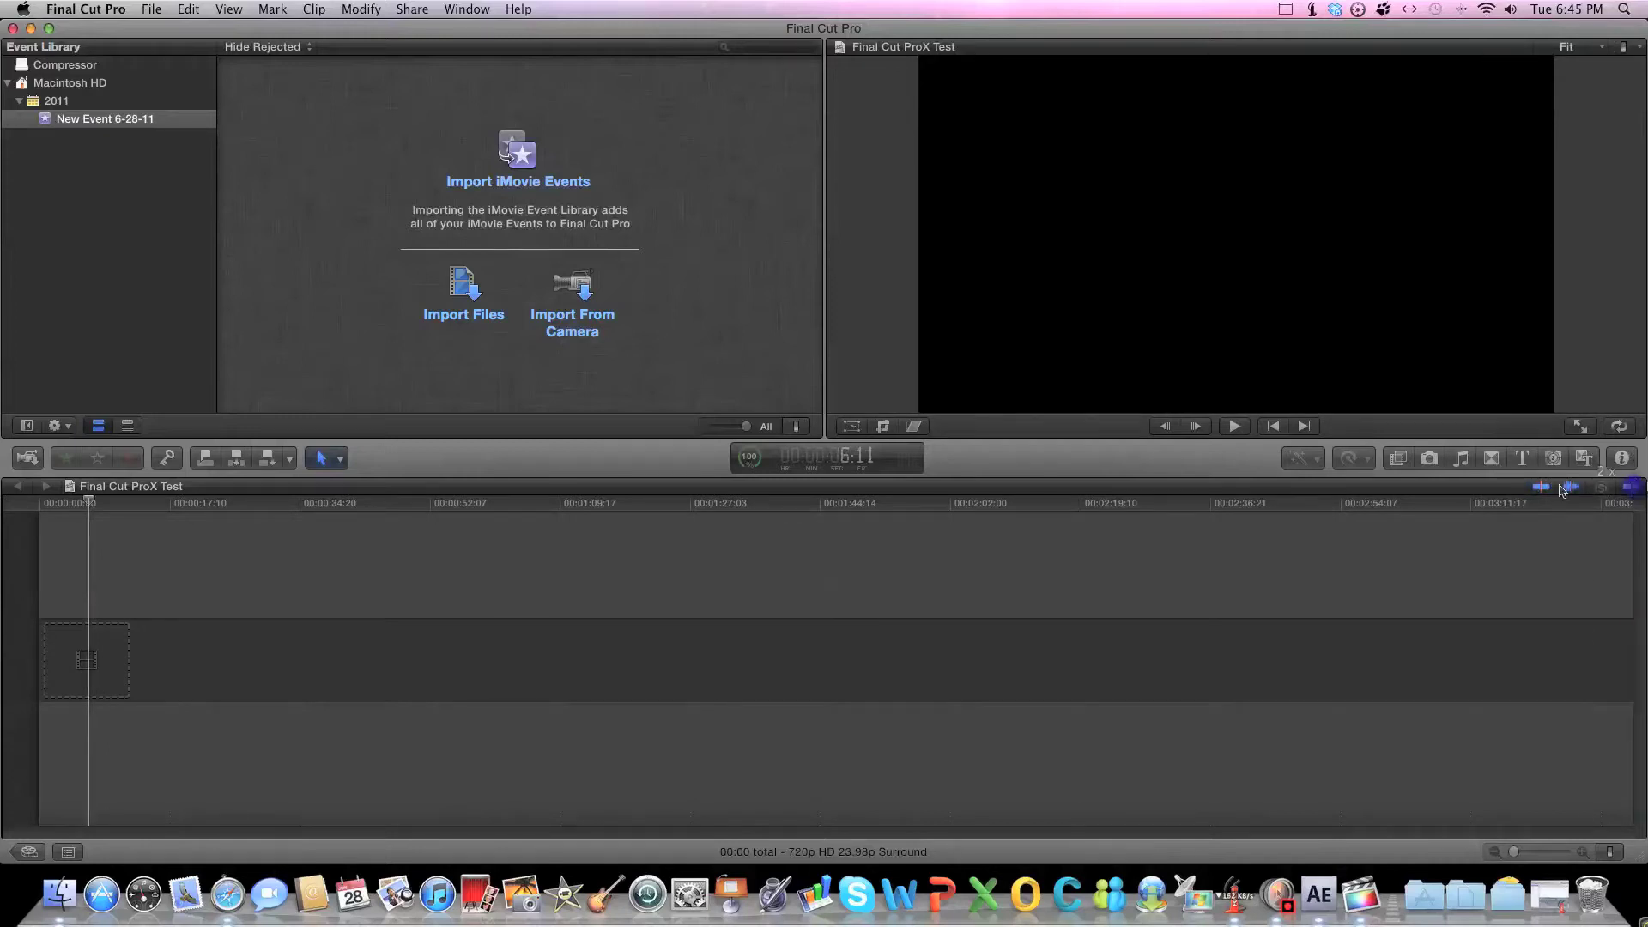
left_click(1399, 461)
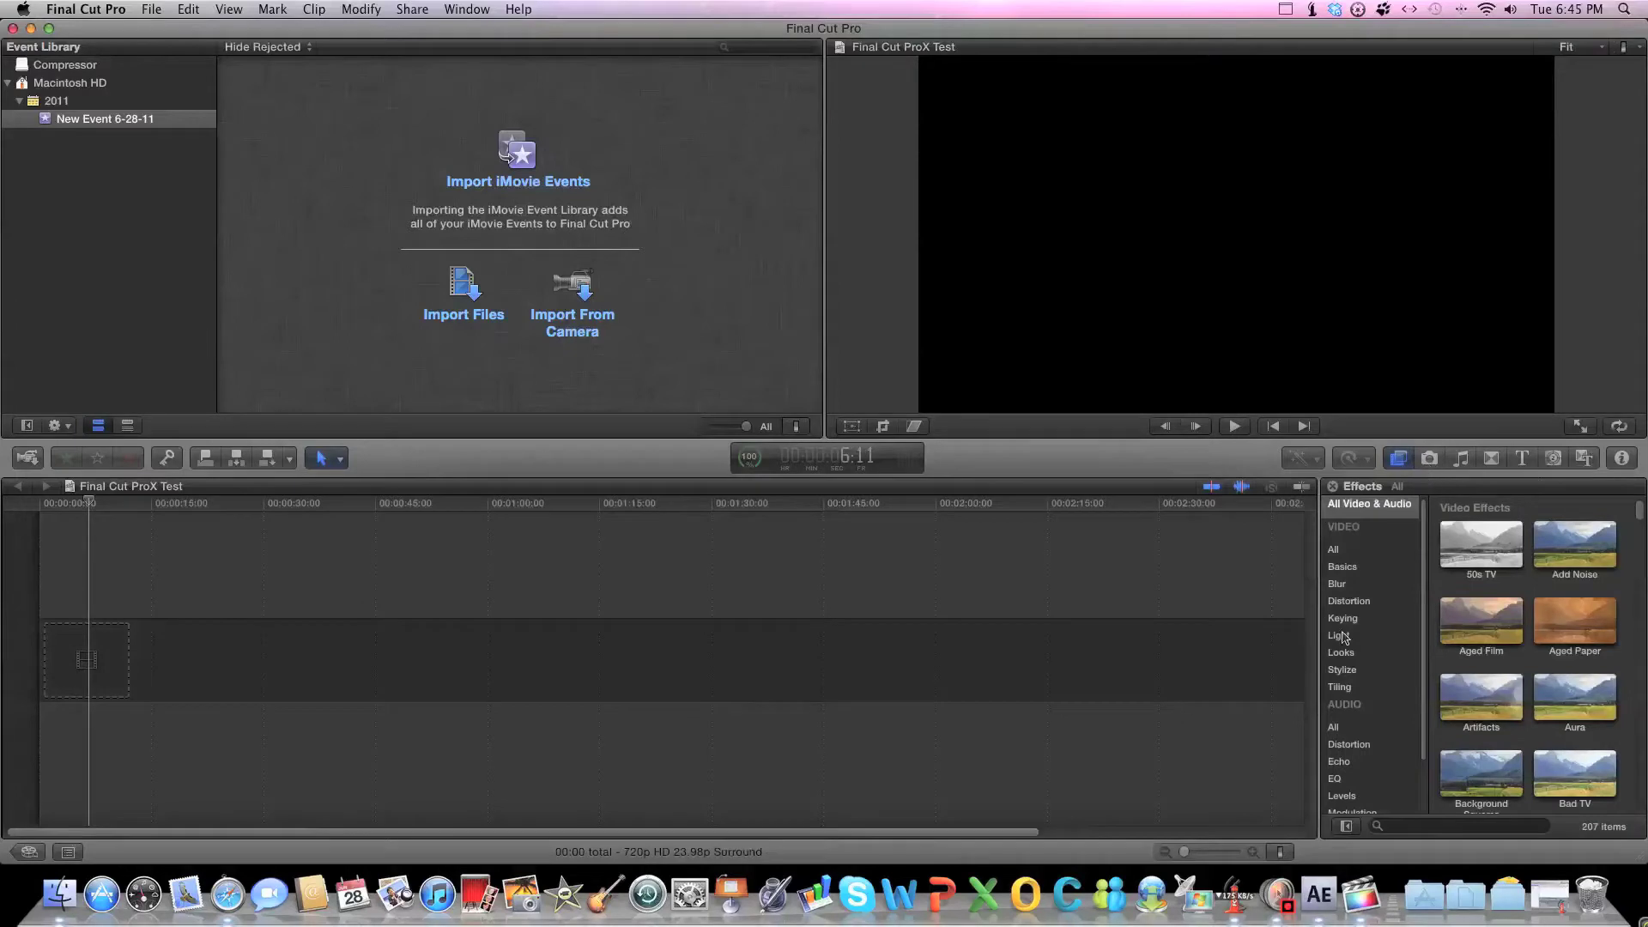
scroll(1524, 606, "down", 10)
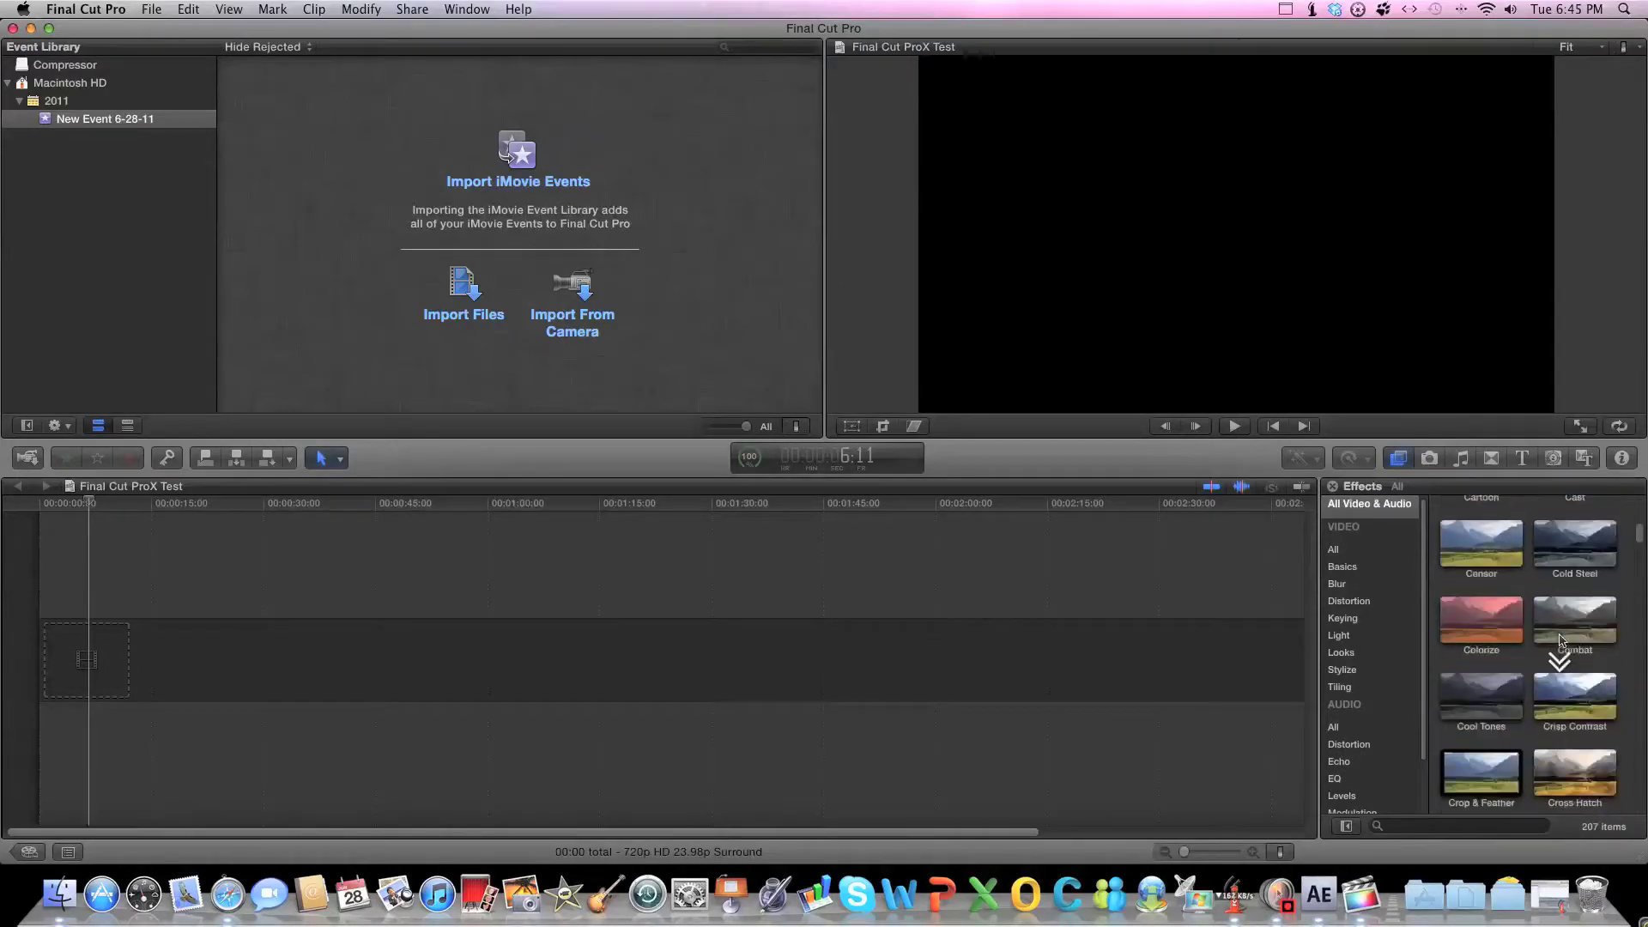
scroll(1559, 639, "down", 10)
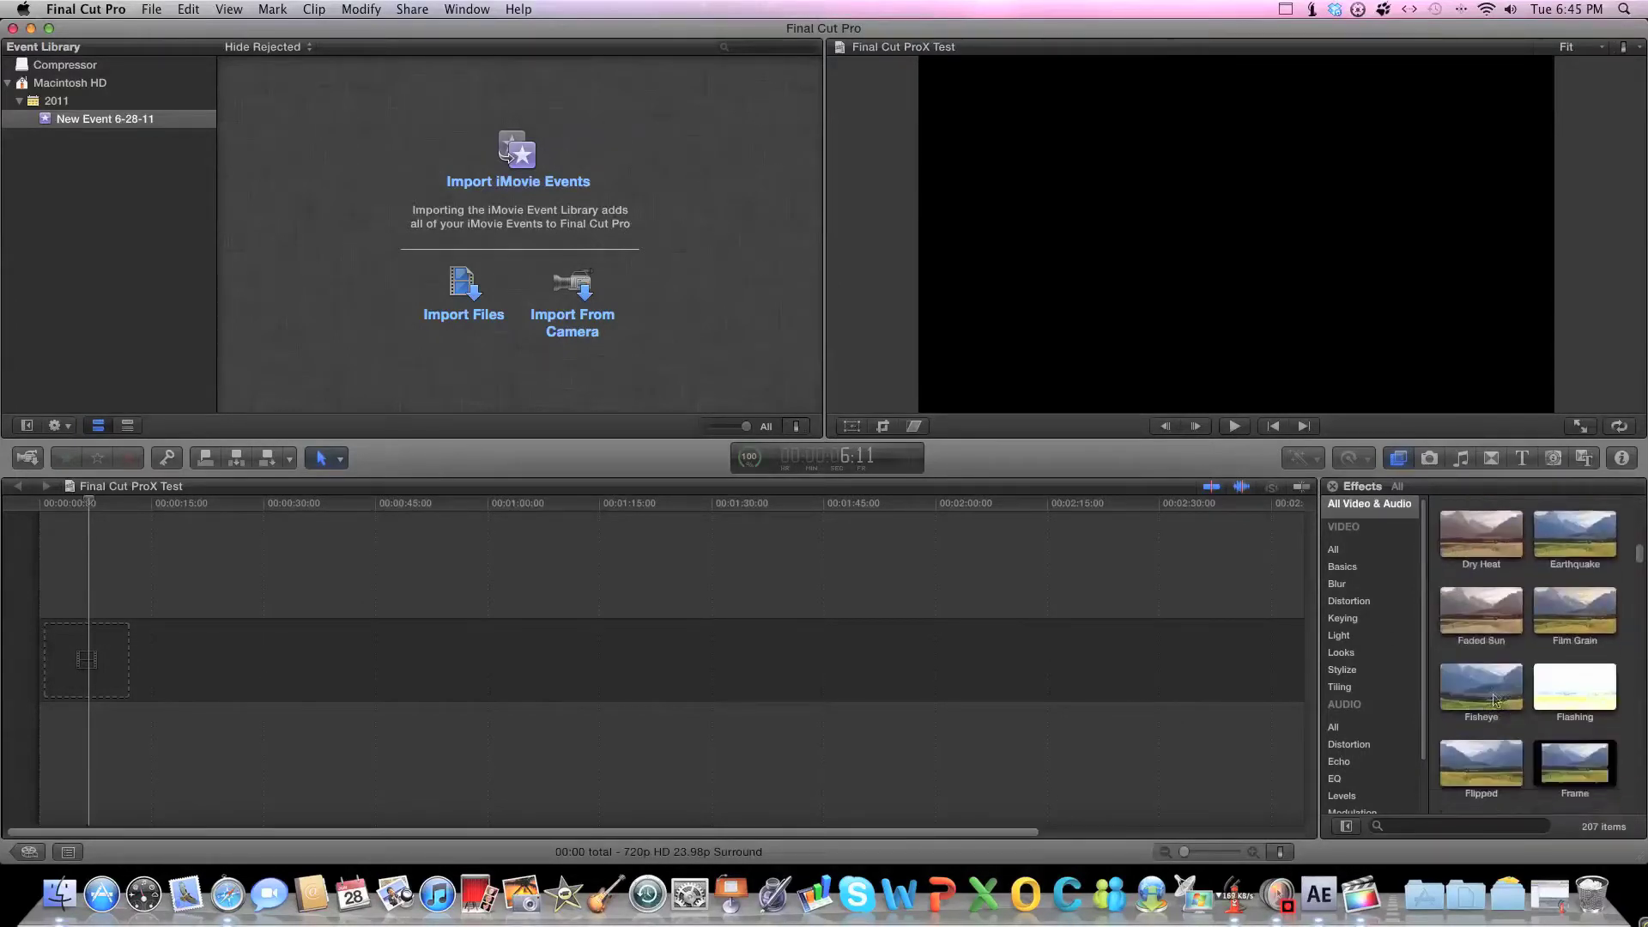
scroll(1494, 686, "down", 10)
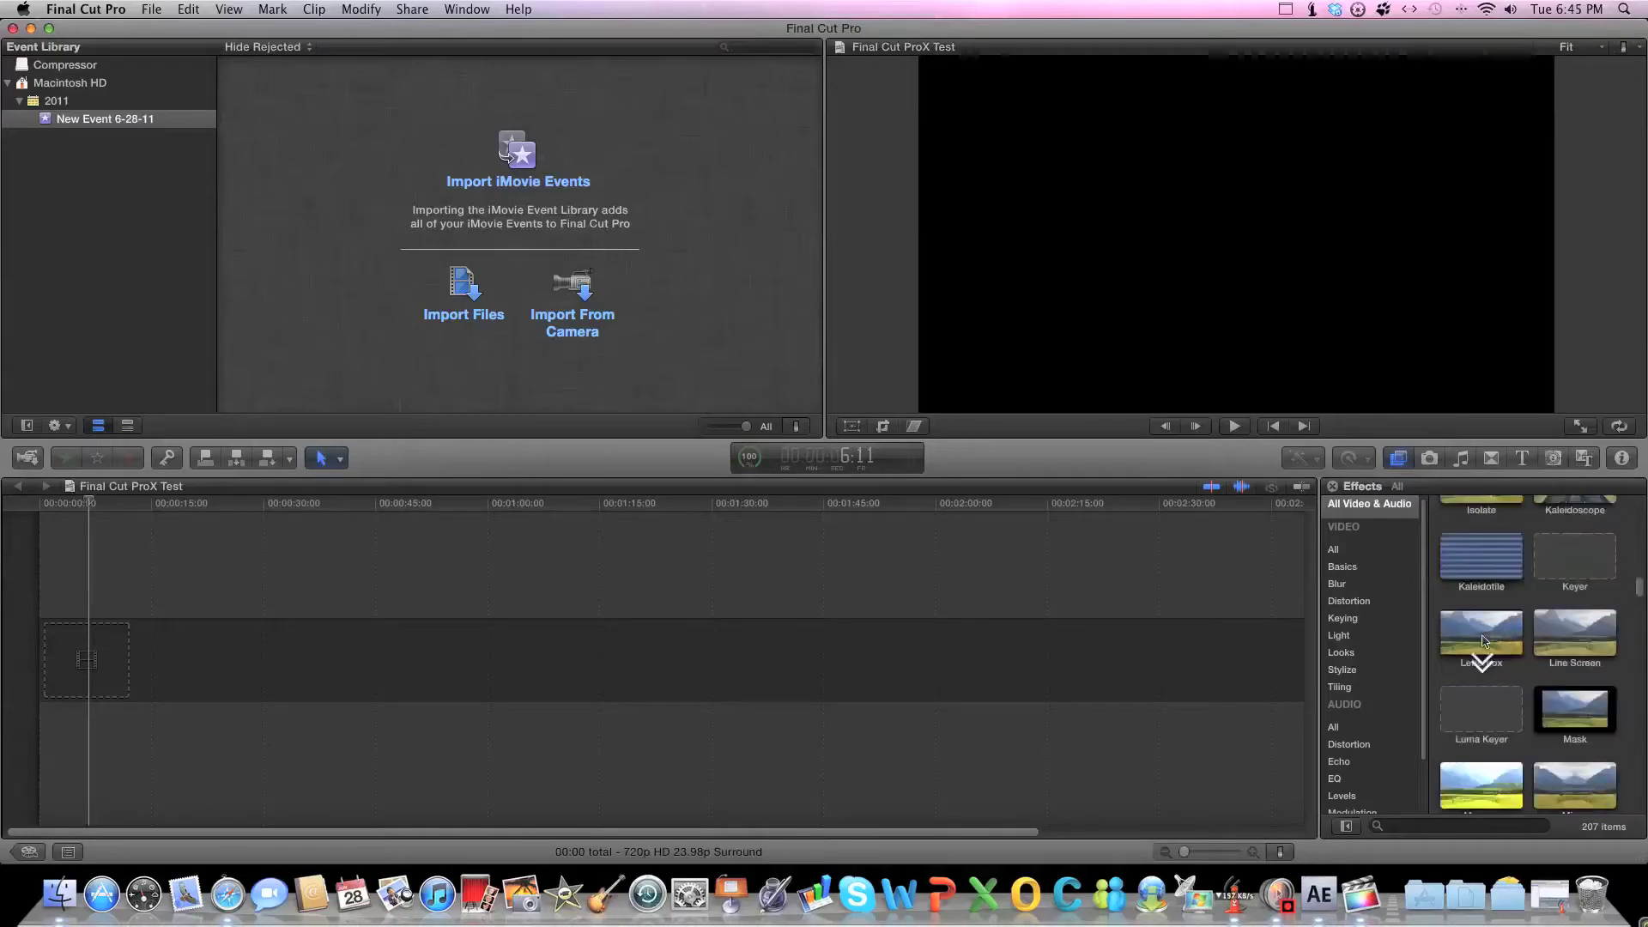
scroll(1482, 641, "down", 10)
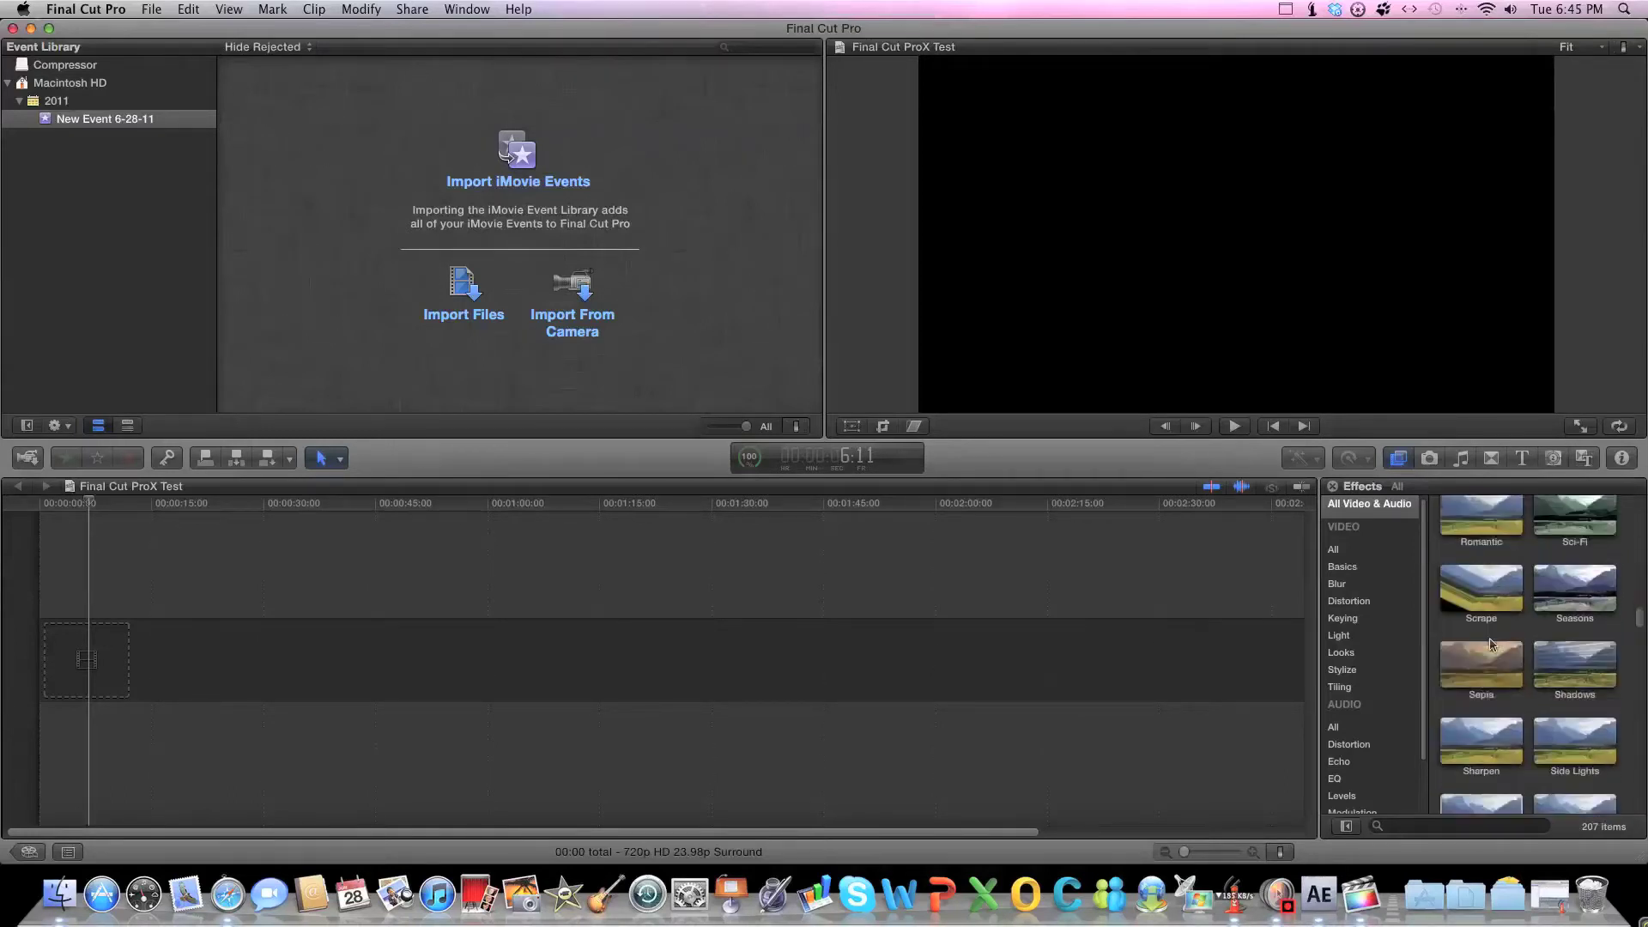
scroll(1545, 657, "down", 3)
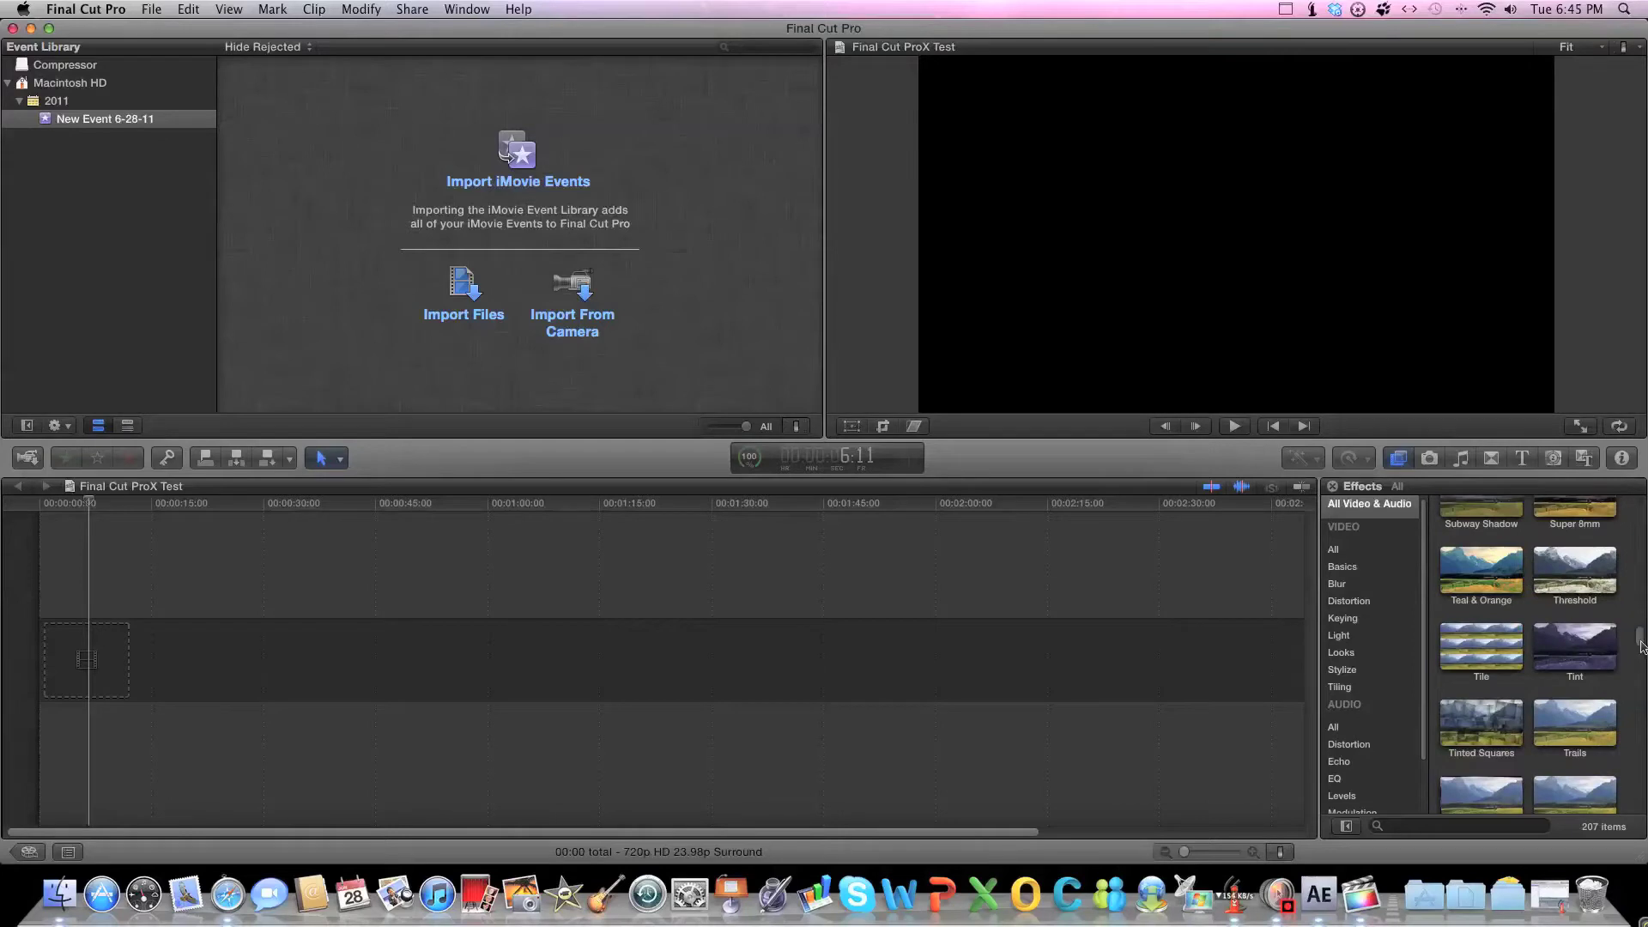
left_click_drag(1641, 646, 1645, 445)
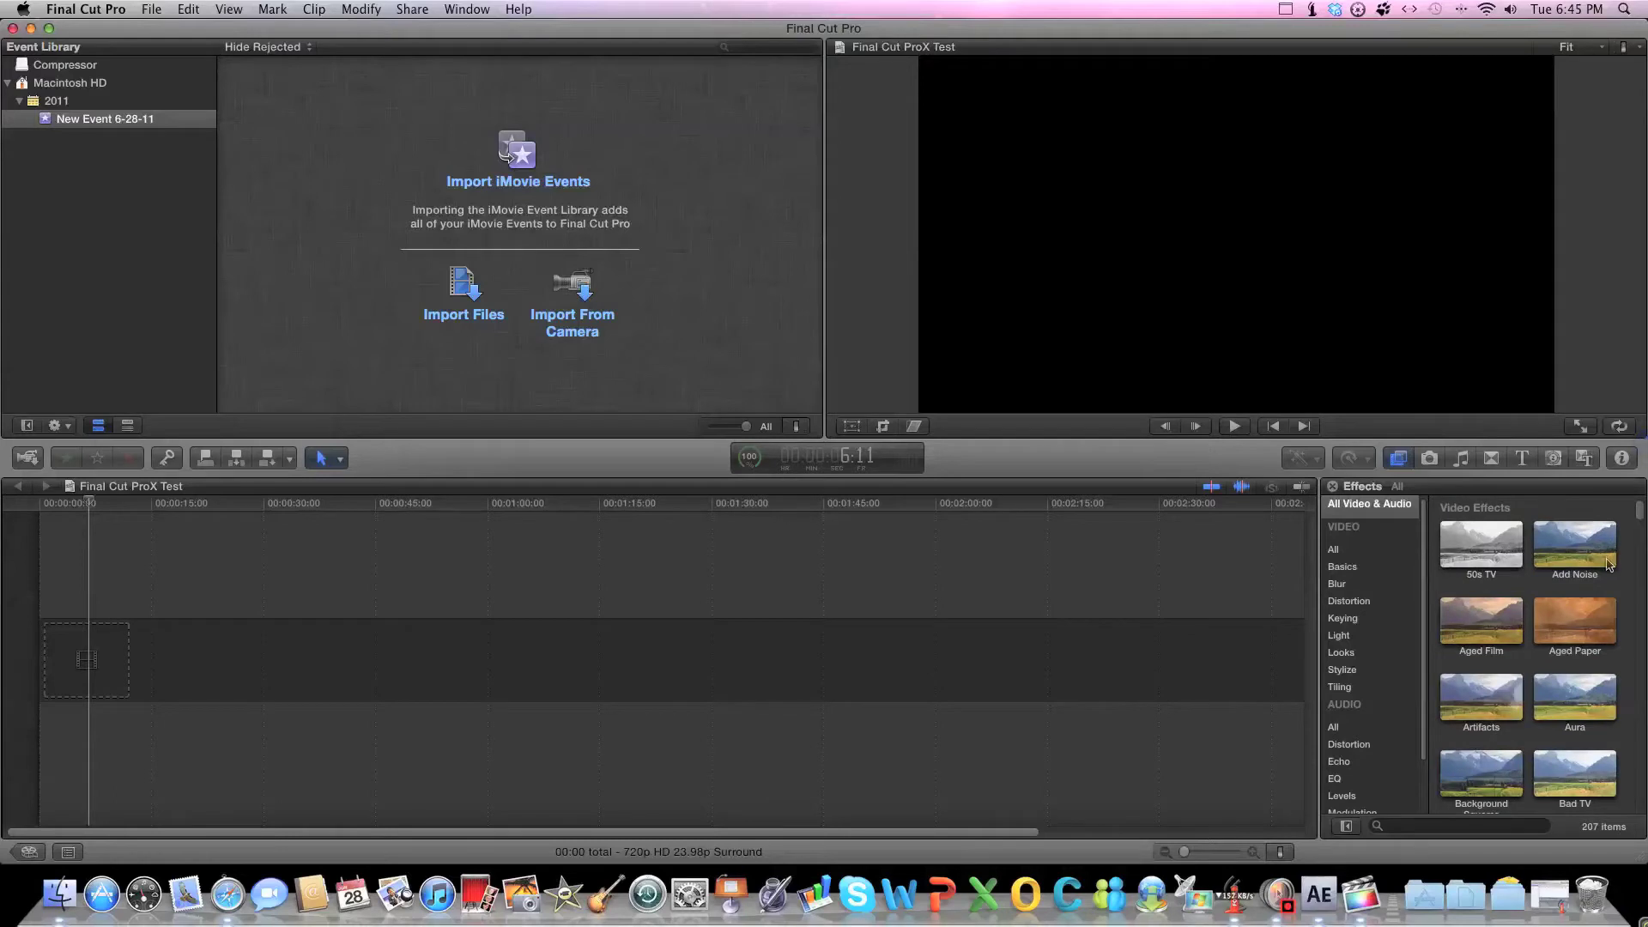
Browse the first video effects, selecting the Aged Film and Camcorder effects in the list.
scroll(1561, 538, "down", 1)
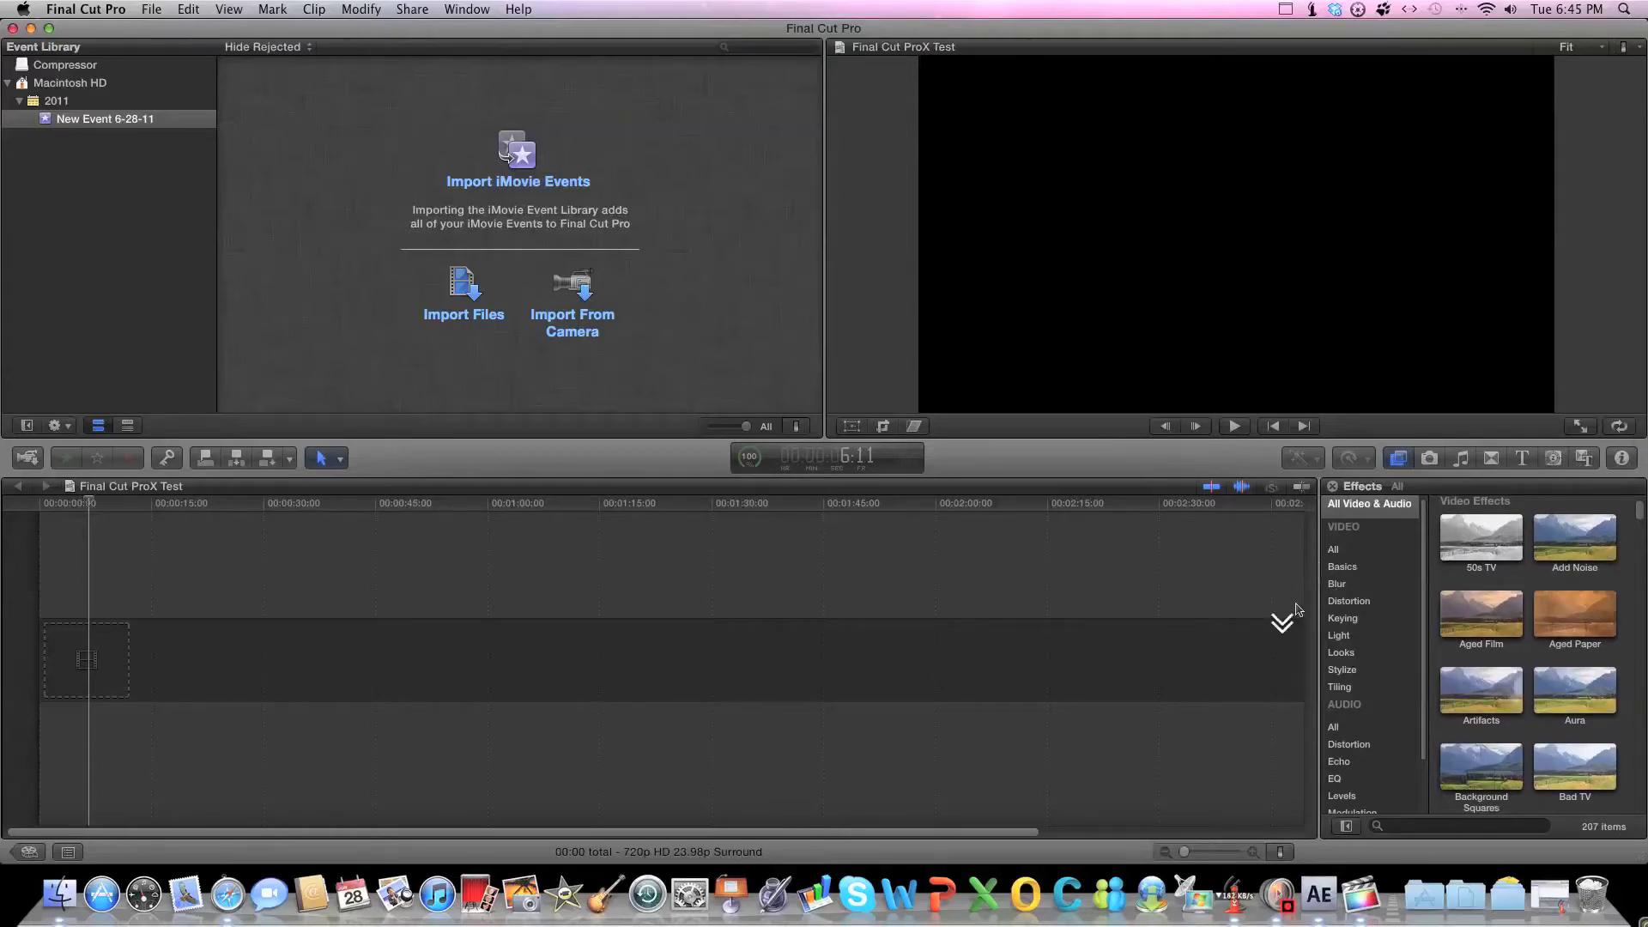
scroll(1347, 610, "down", 2)
scroll(1352, 618, "up", 2)
scroll(1618, 571, "down", 5)
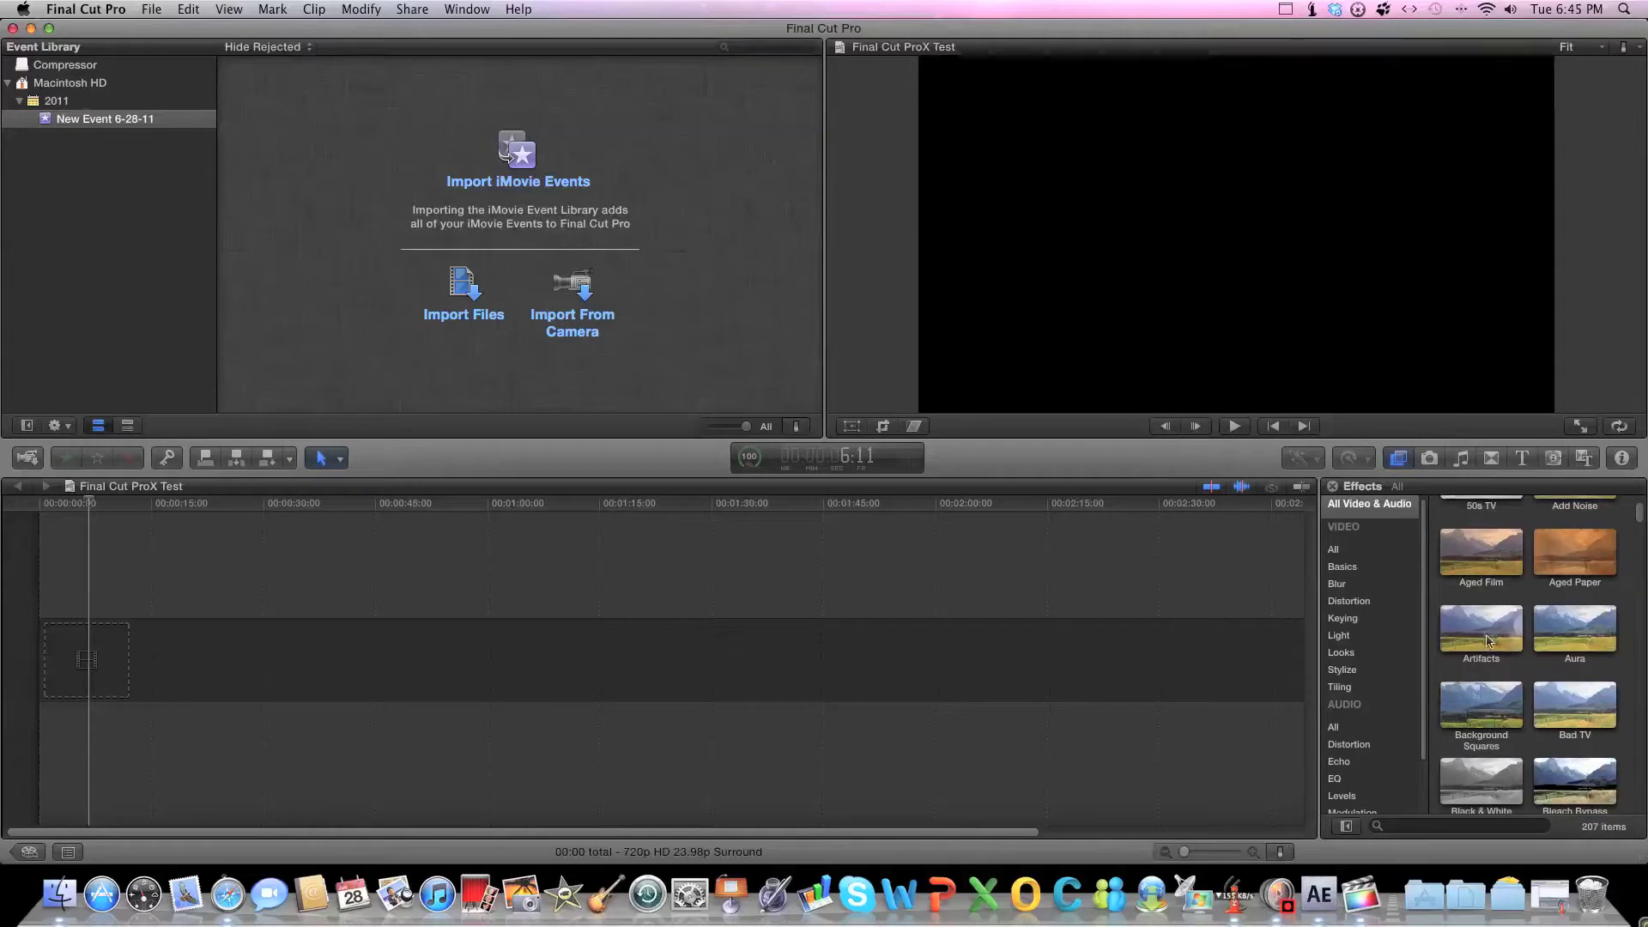
left_click(1493, 554)
scroll(1501, 606, "down", 2)
scroll(1504, 695, "down", 5)
left_click(1598, 643)
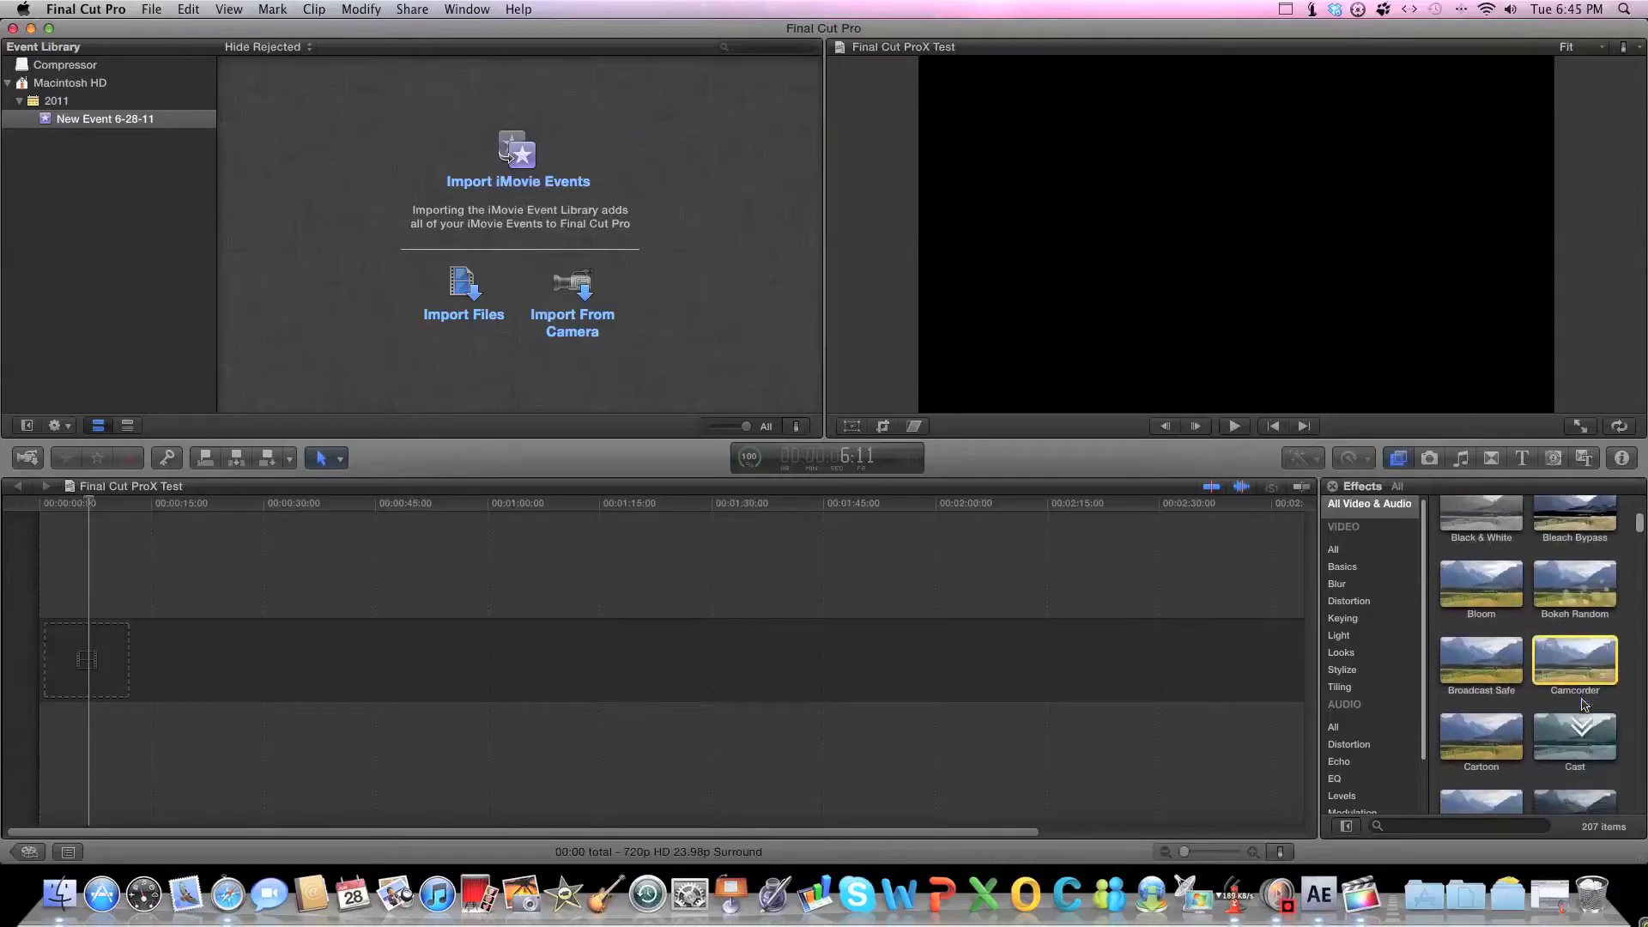
Look through the rest of the full effects list, down to the audio effects.
scroll(1584, 701, "down", 1)
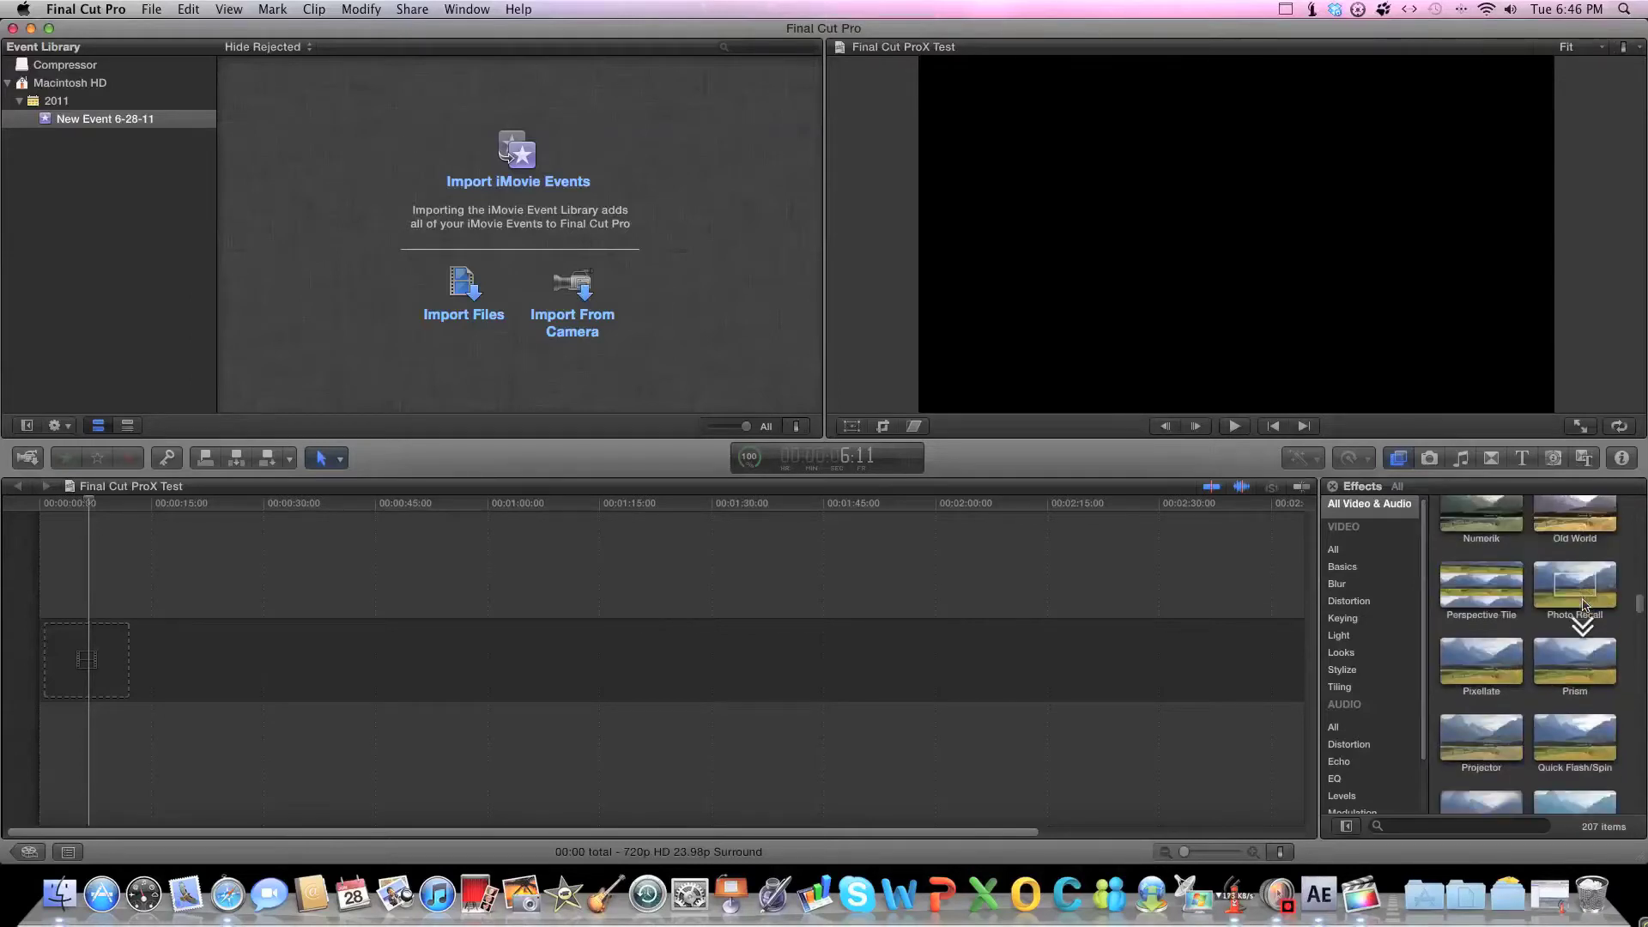
scroll(1582, 604, "down", 3)
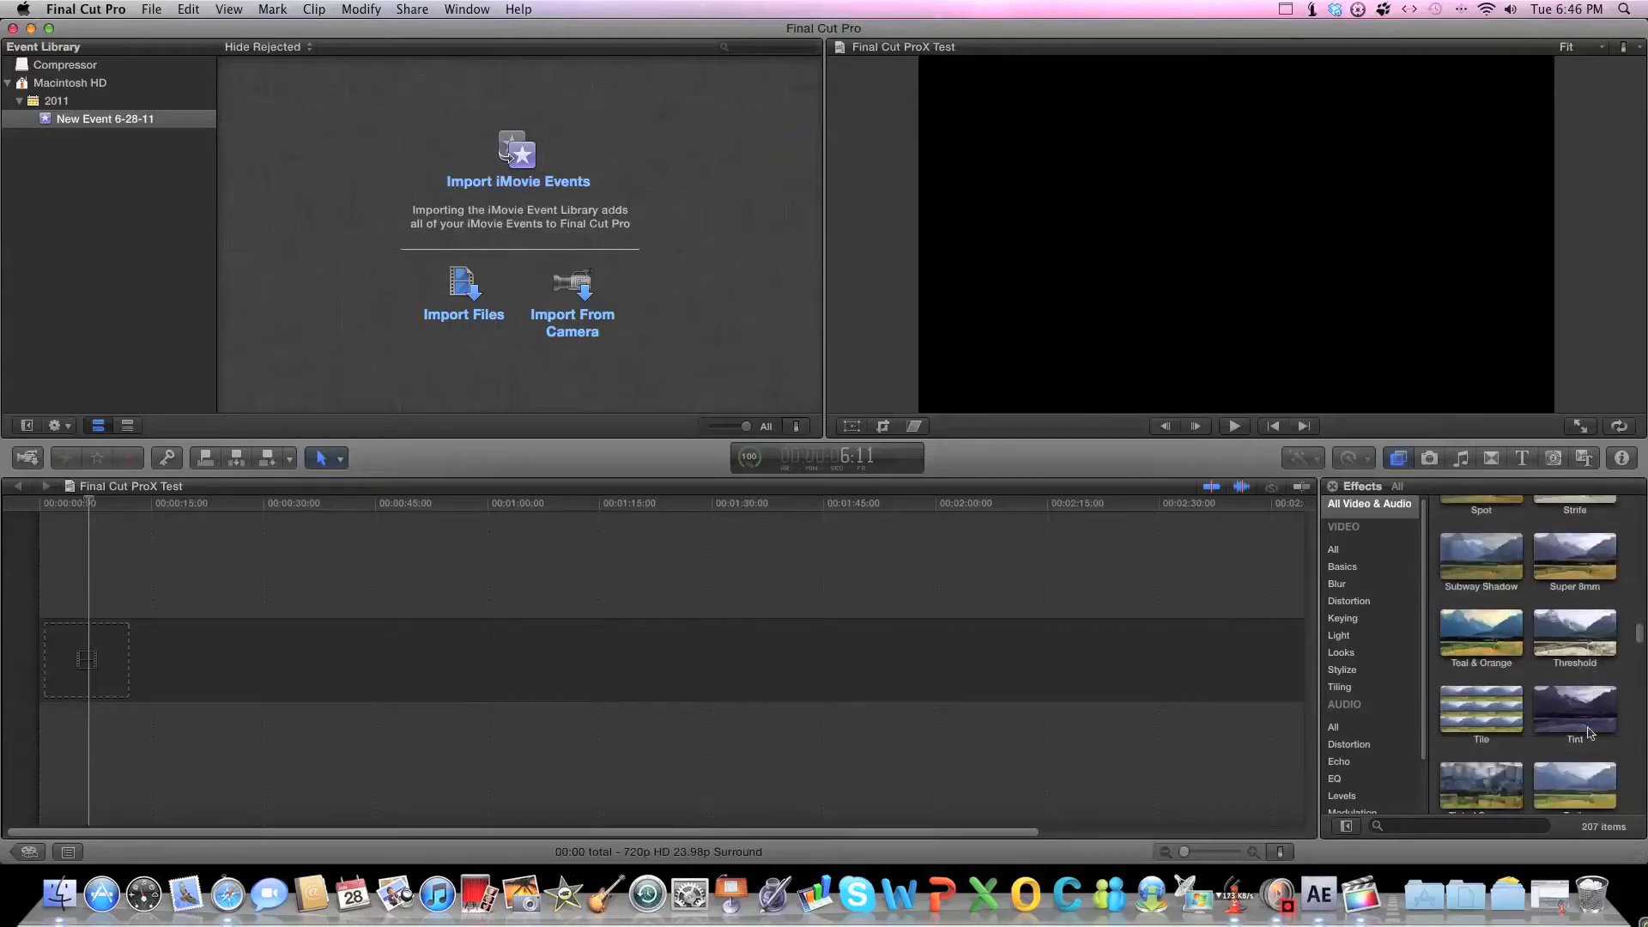
scroll(1587, 732, "down", 2)
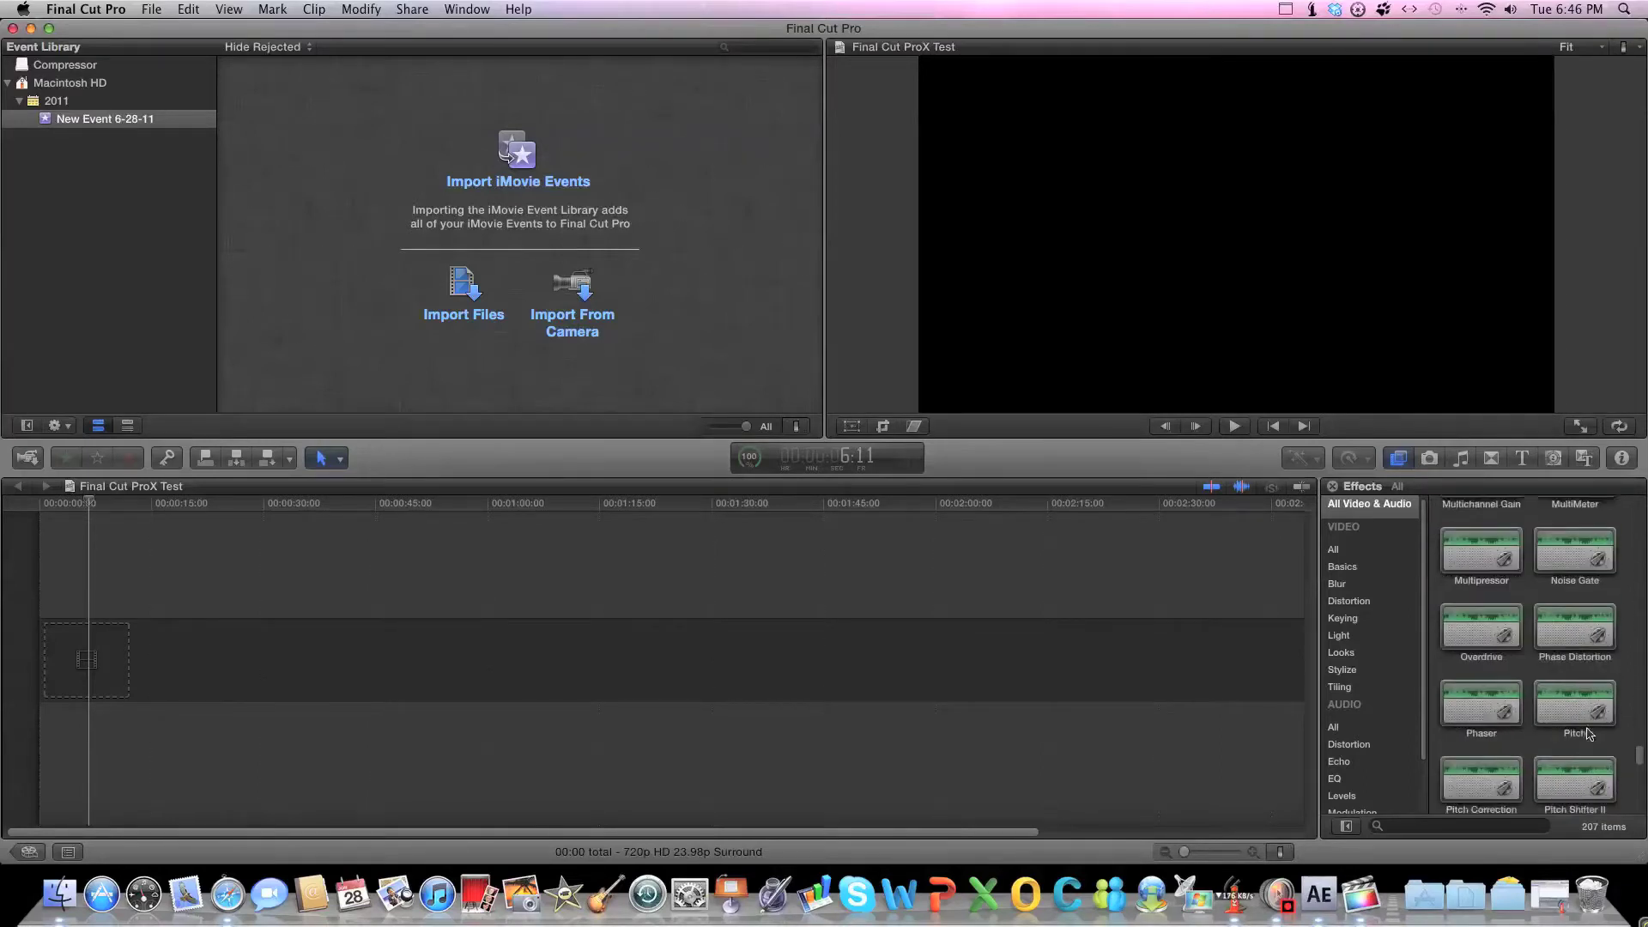
Show the Basics category of video effects, select the Colorize effect and look through the remaining effects in the category.
left_click(1343, 565)
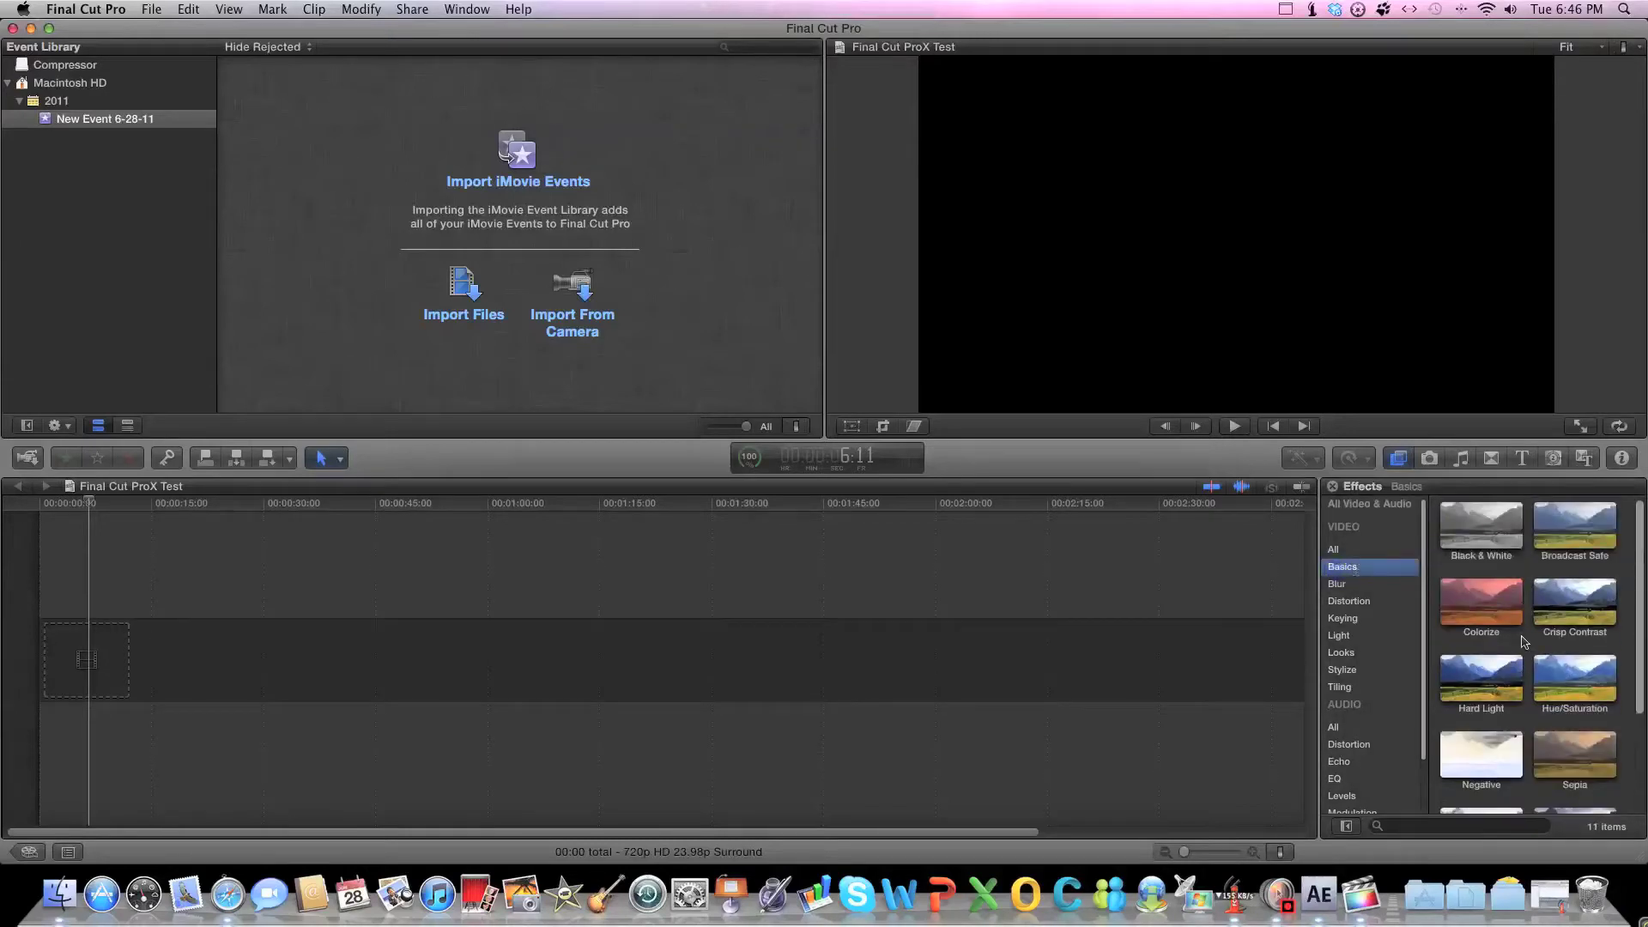
left_click(1510, 596)
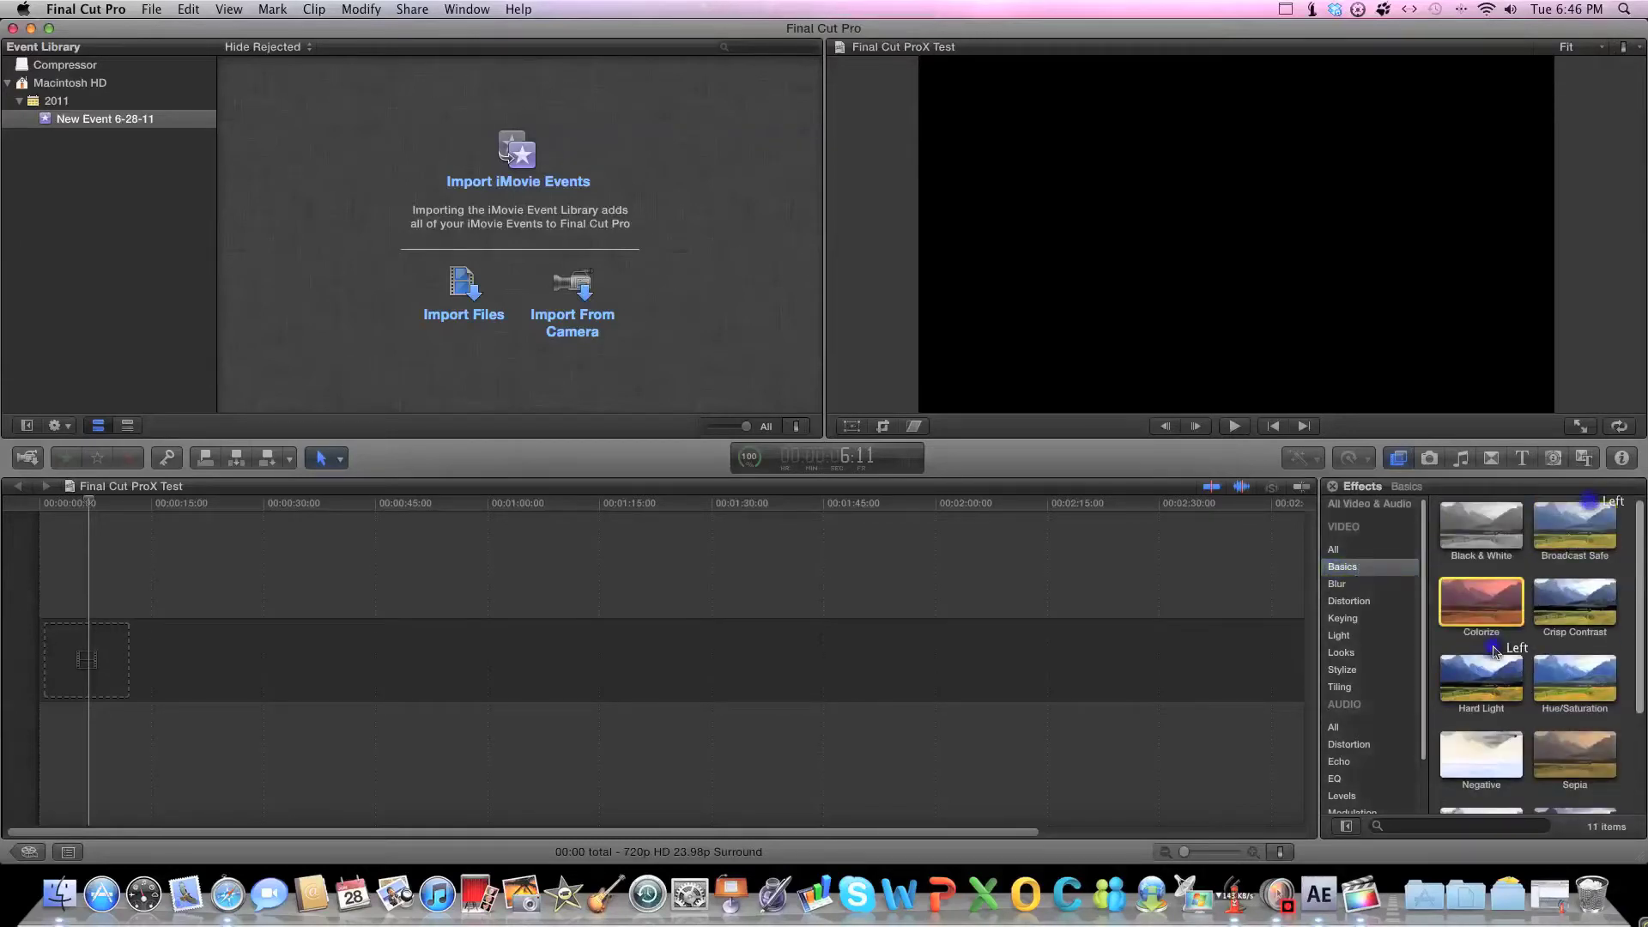
scroll(1570, 687, "down", 3)
scroll(1584, 735, "down", 1)
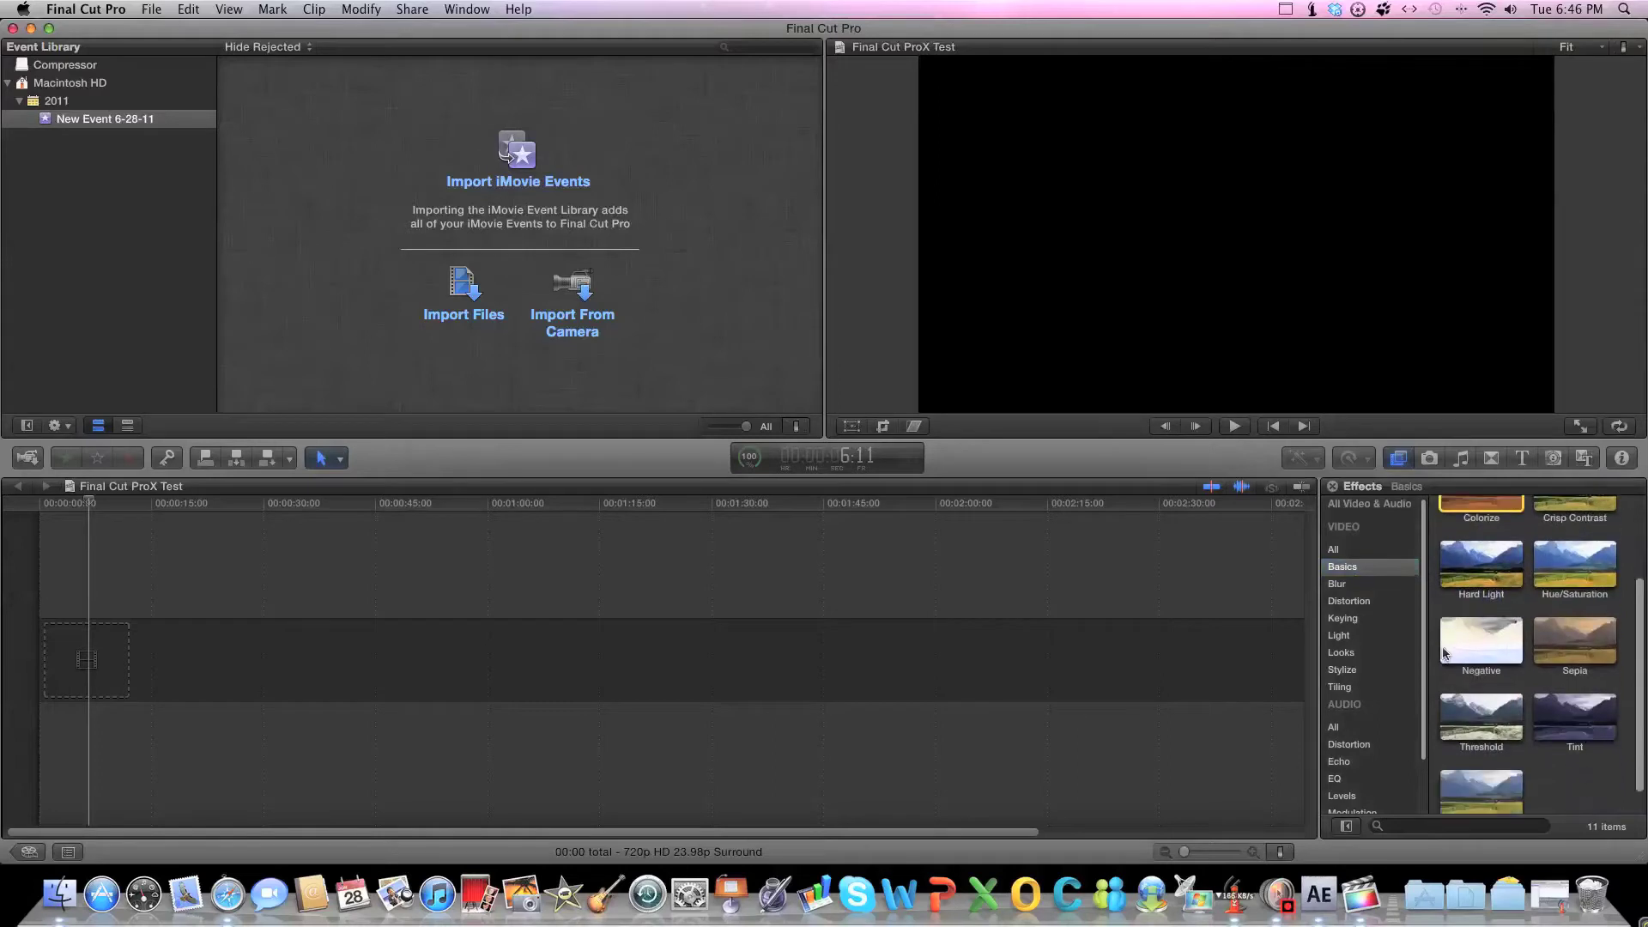
View the Blur effects, and select the Keyer effect in the Keying category.
left_click(1355, 576)
left_click(1354, 584)
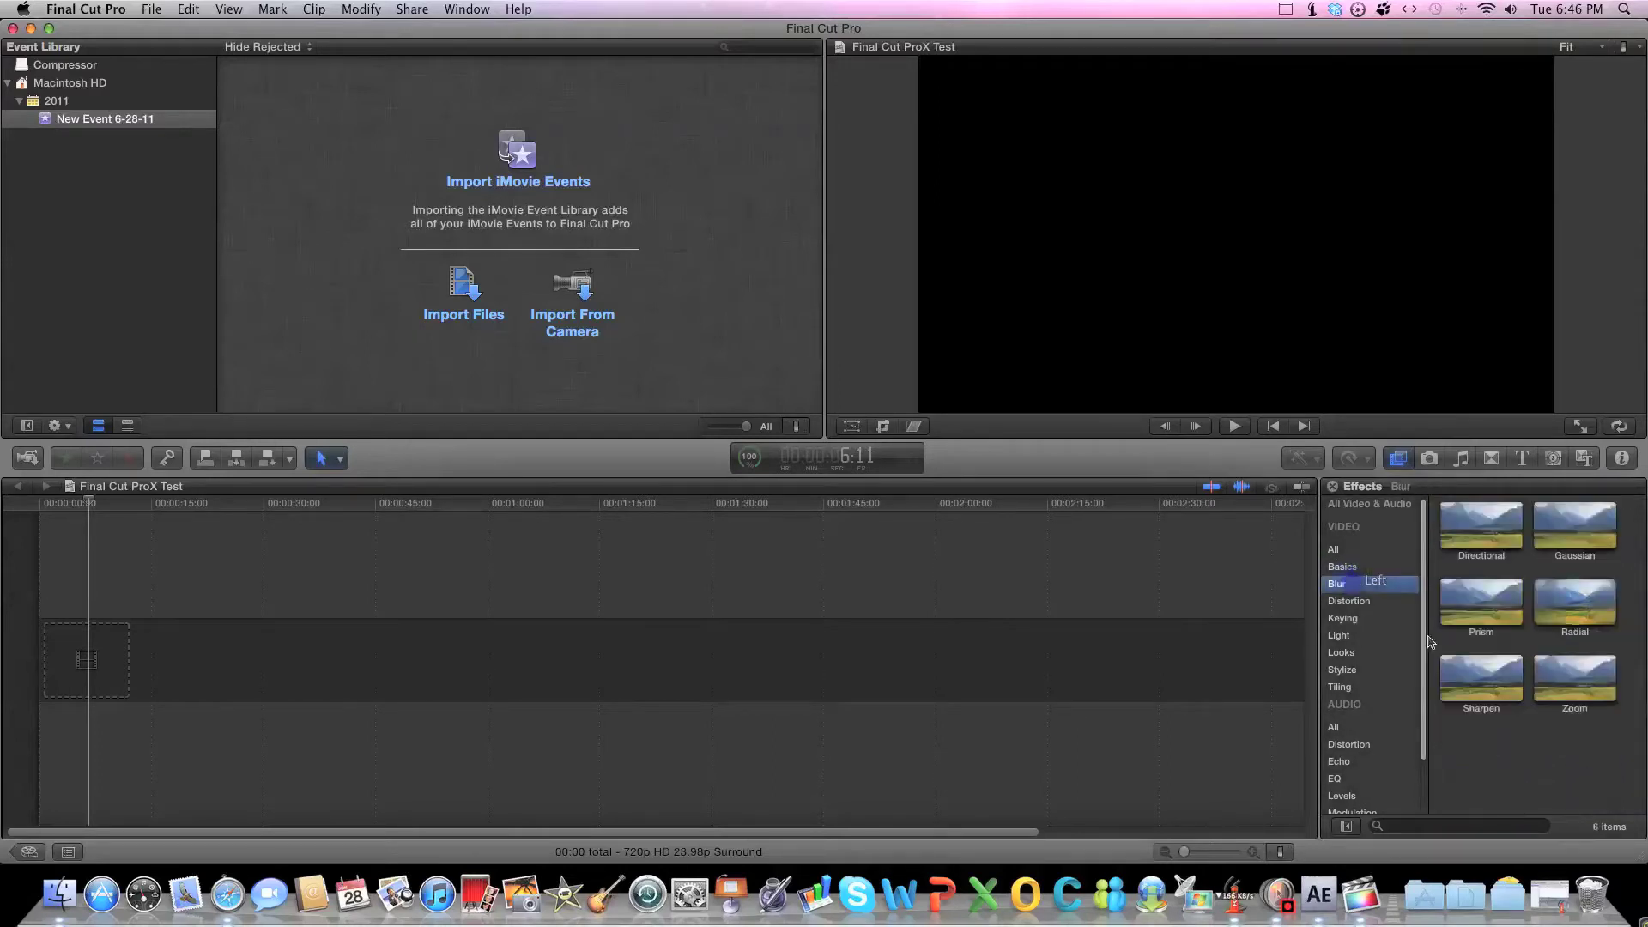
left_click(1361, 619)
left_click(1495, 550)
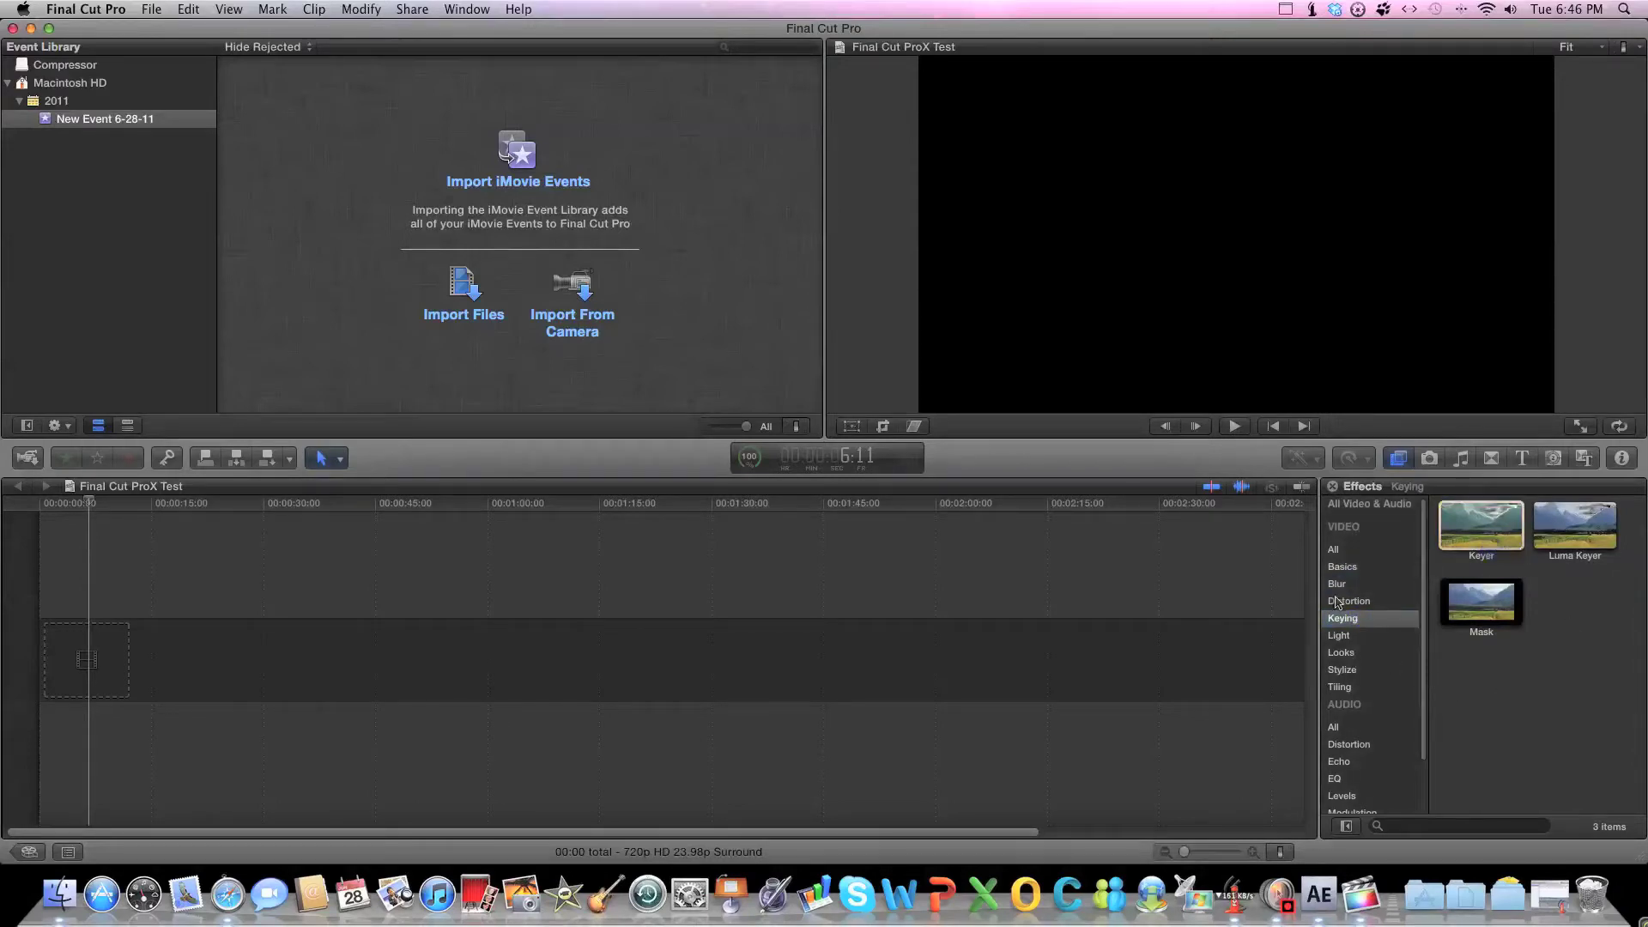
Look through the Looks category of video effects and view the Tiling category.
left_click(1341, 652)
scroll(1517, 639, "down", 3)
scroll(1517, 633, "down", 5)
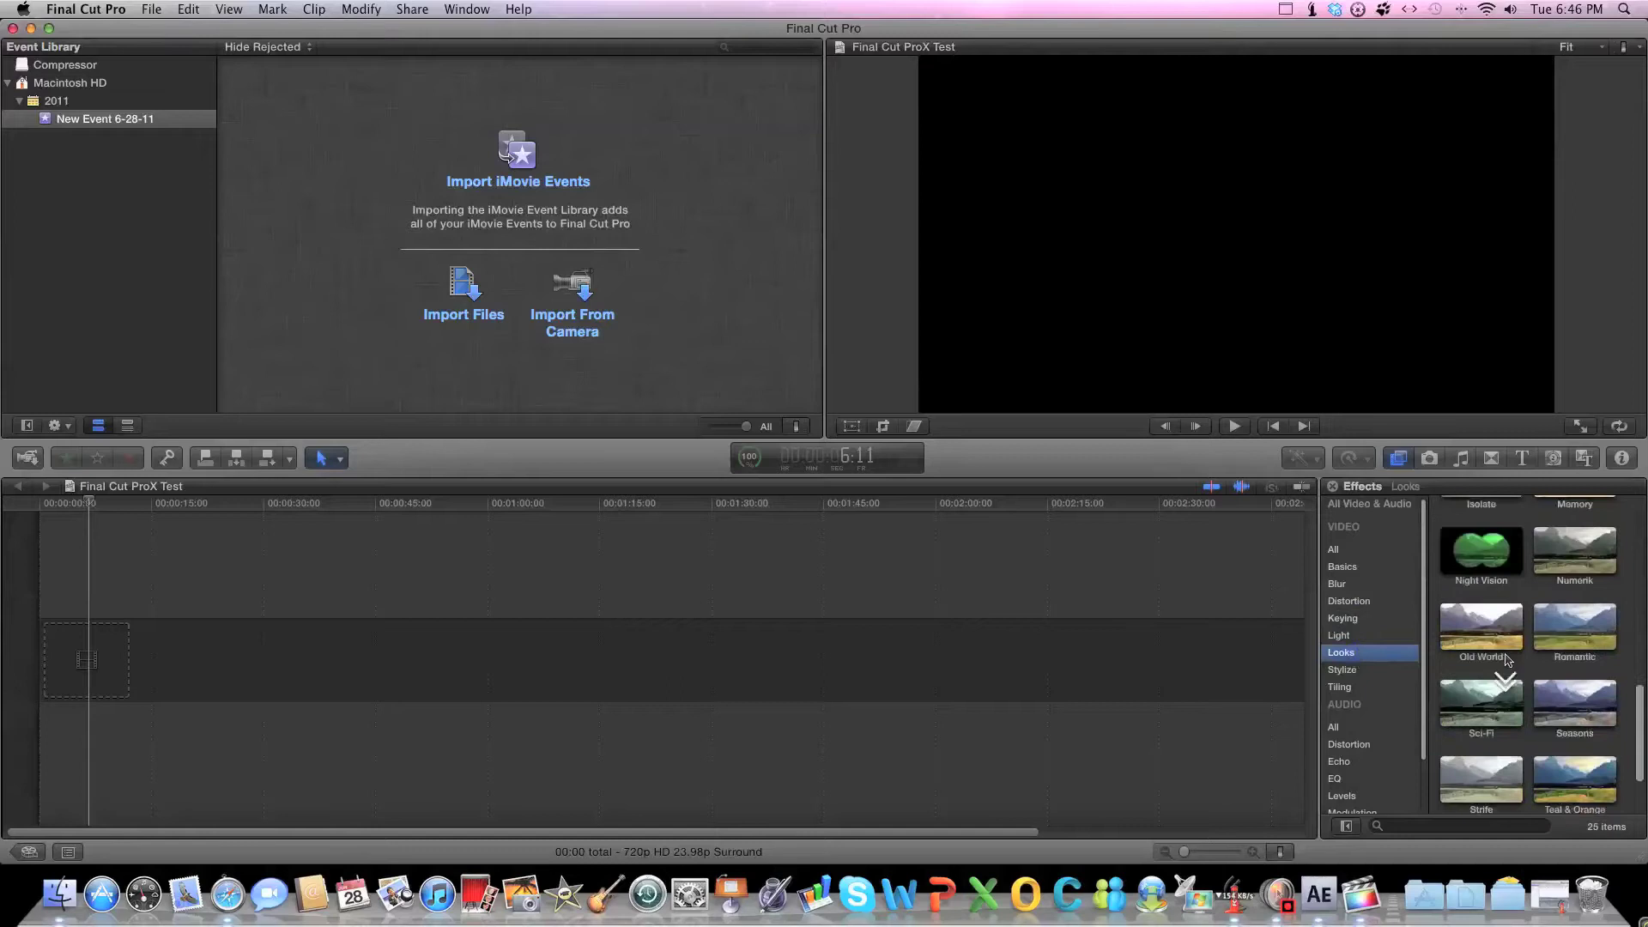
left_click(1367, 689)
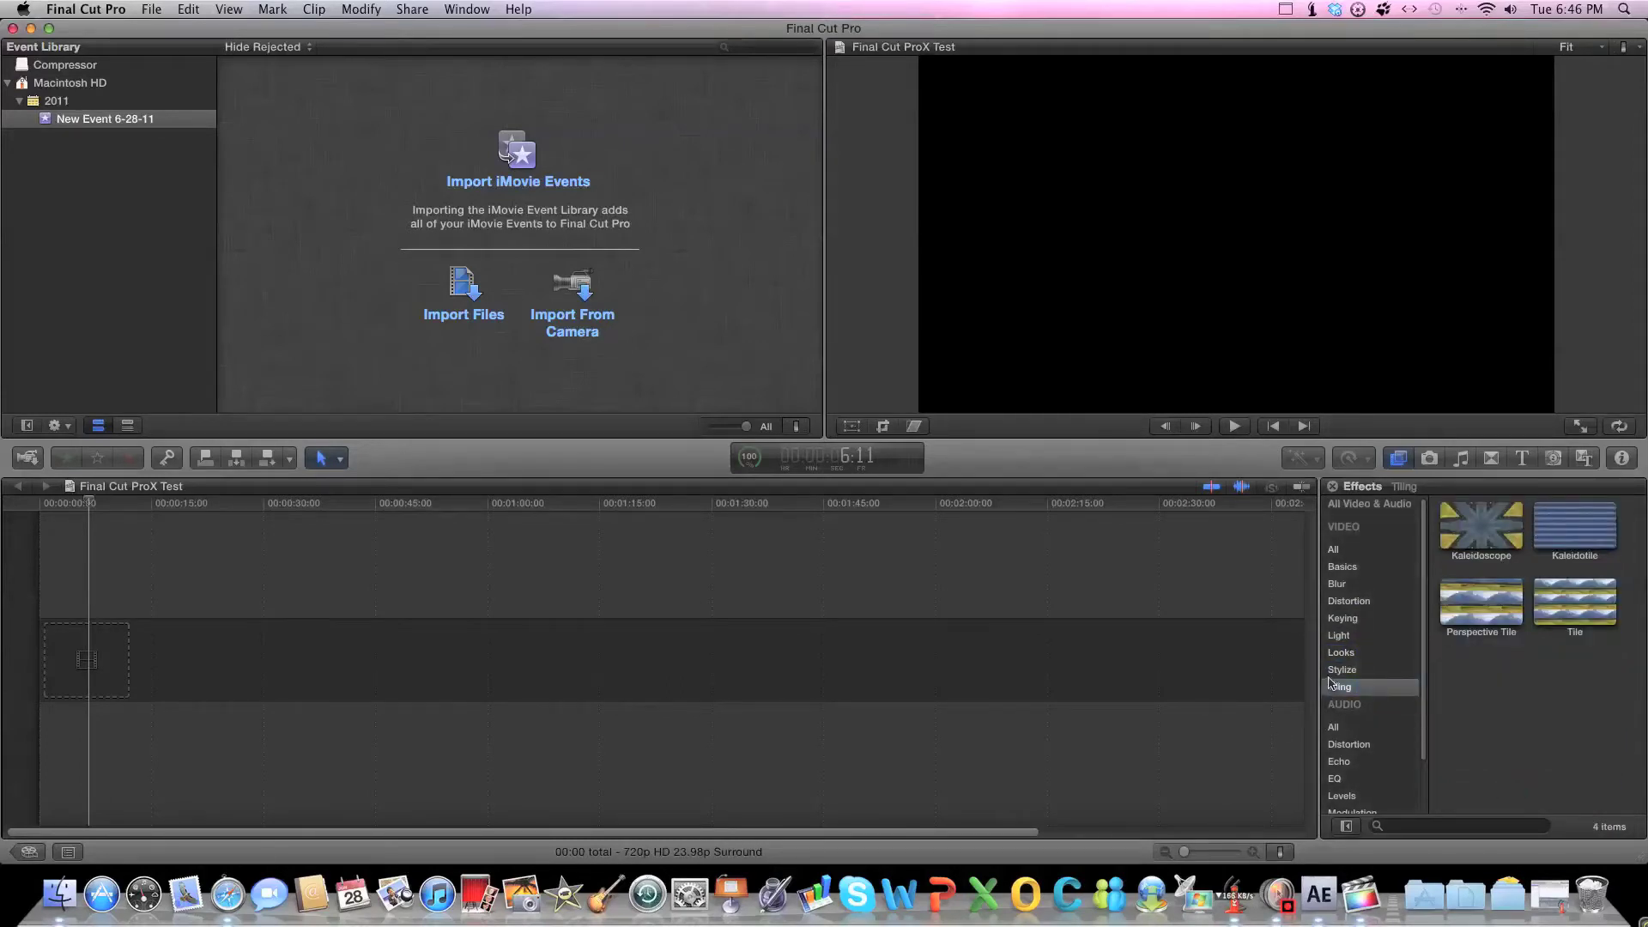
Look through the Stylize category of video effects to its end.
left_click(1343, 670)
scroll(1478, 677, "down", 2)
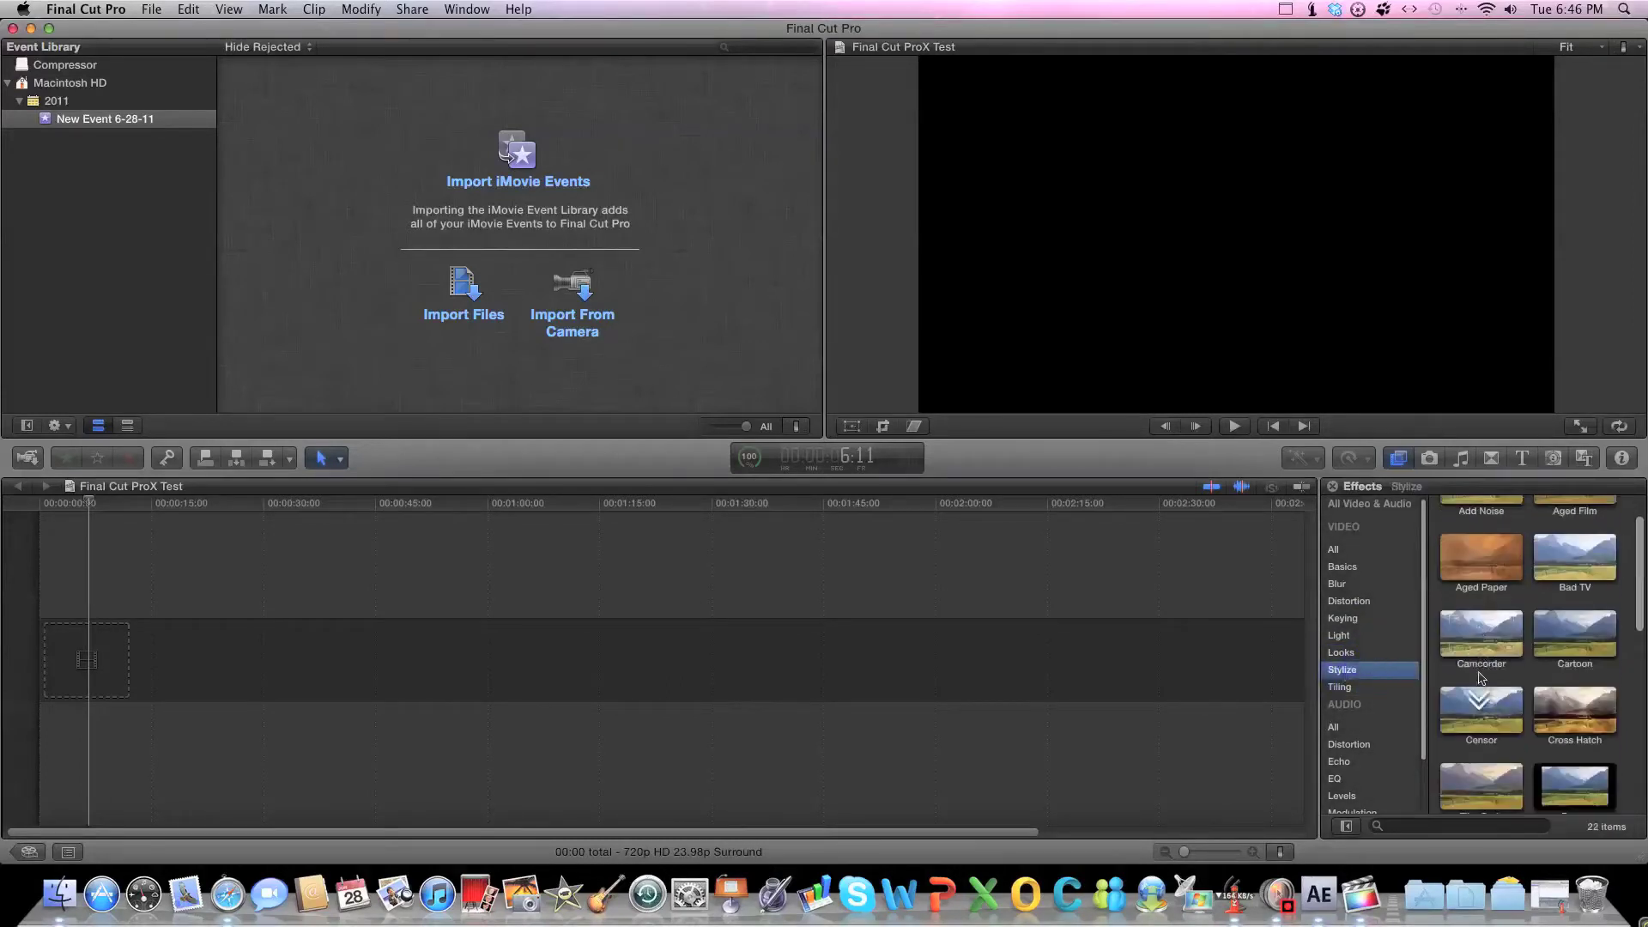
scroll(1479, 678, "down", 4)
scroll(1405, 687, "down", 2)
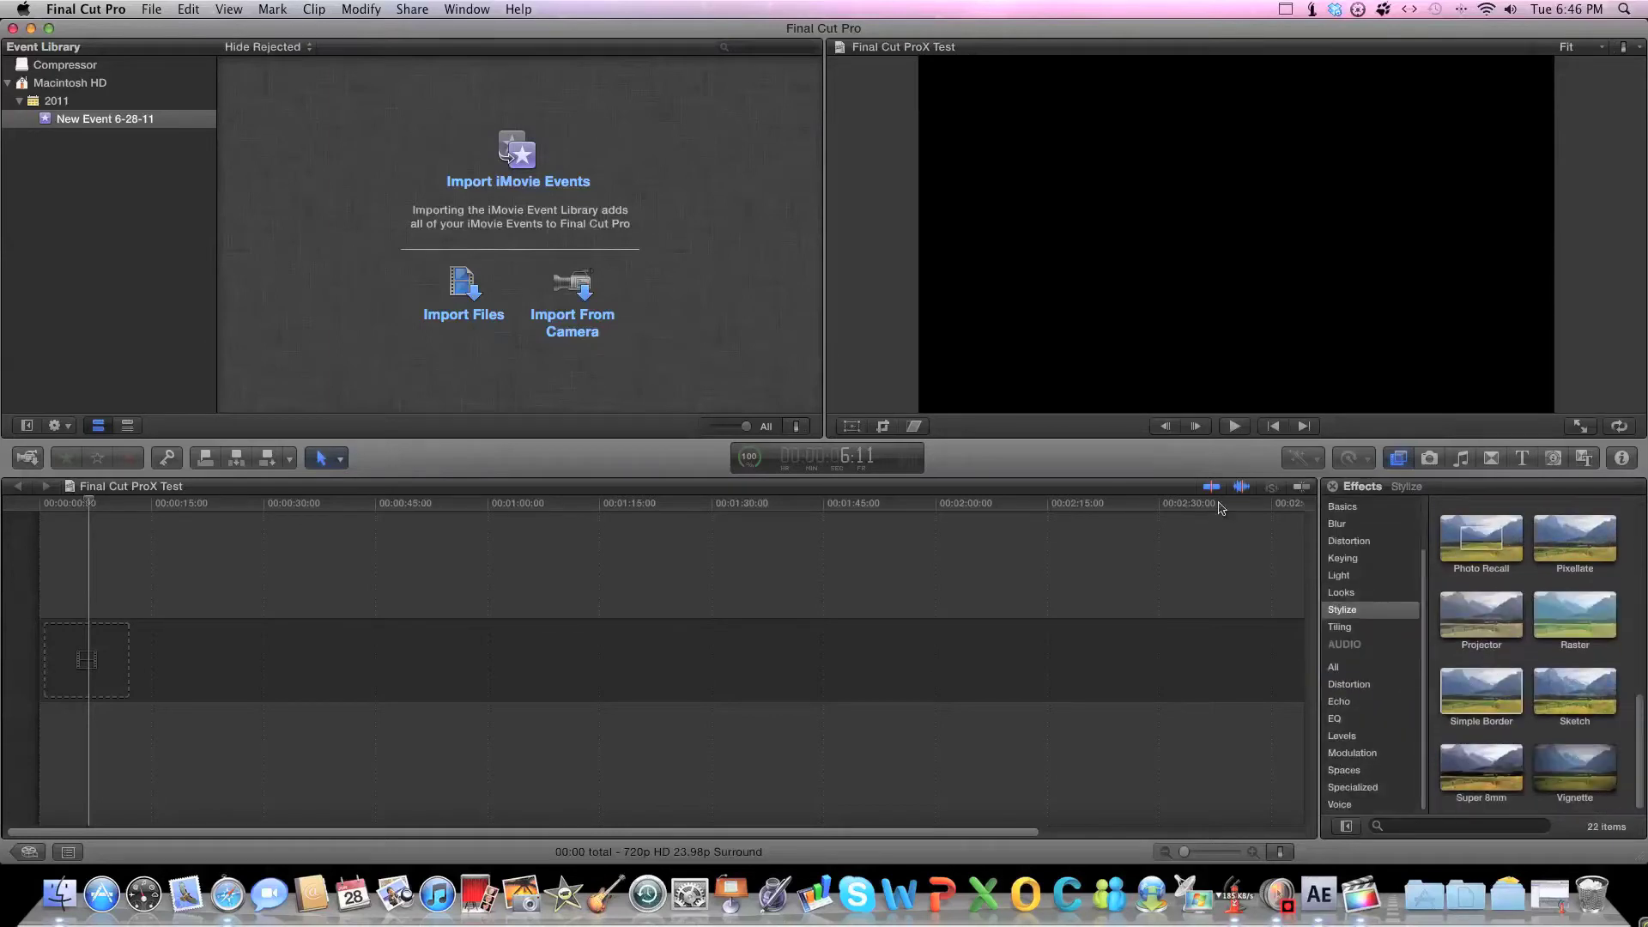
View the Photos browser and the music browser.
left_click(1428, 460)
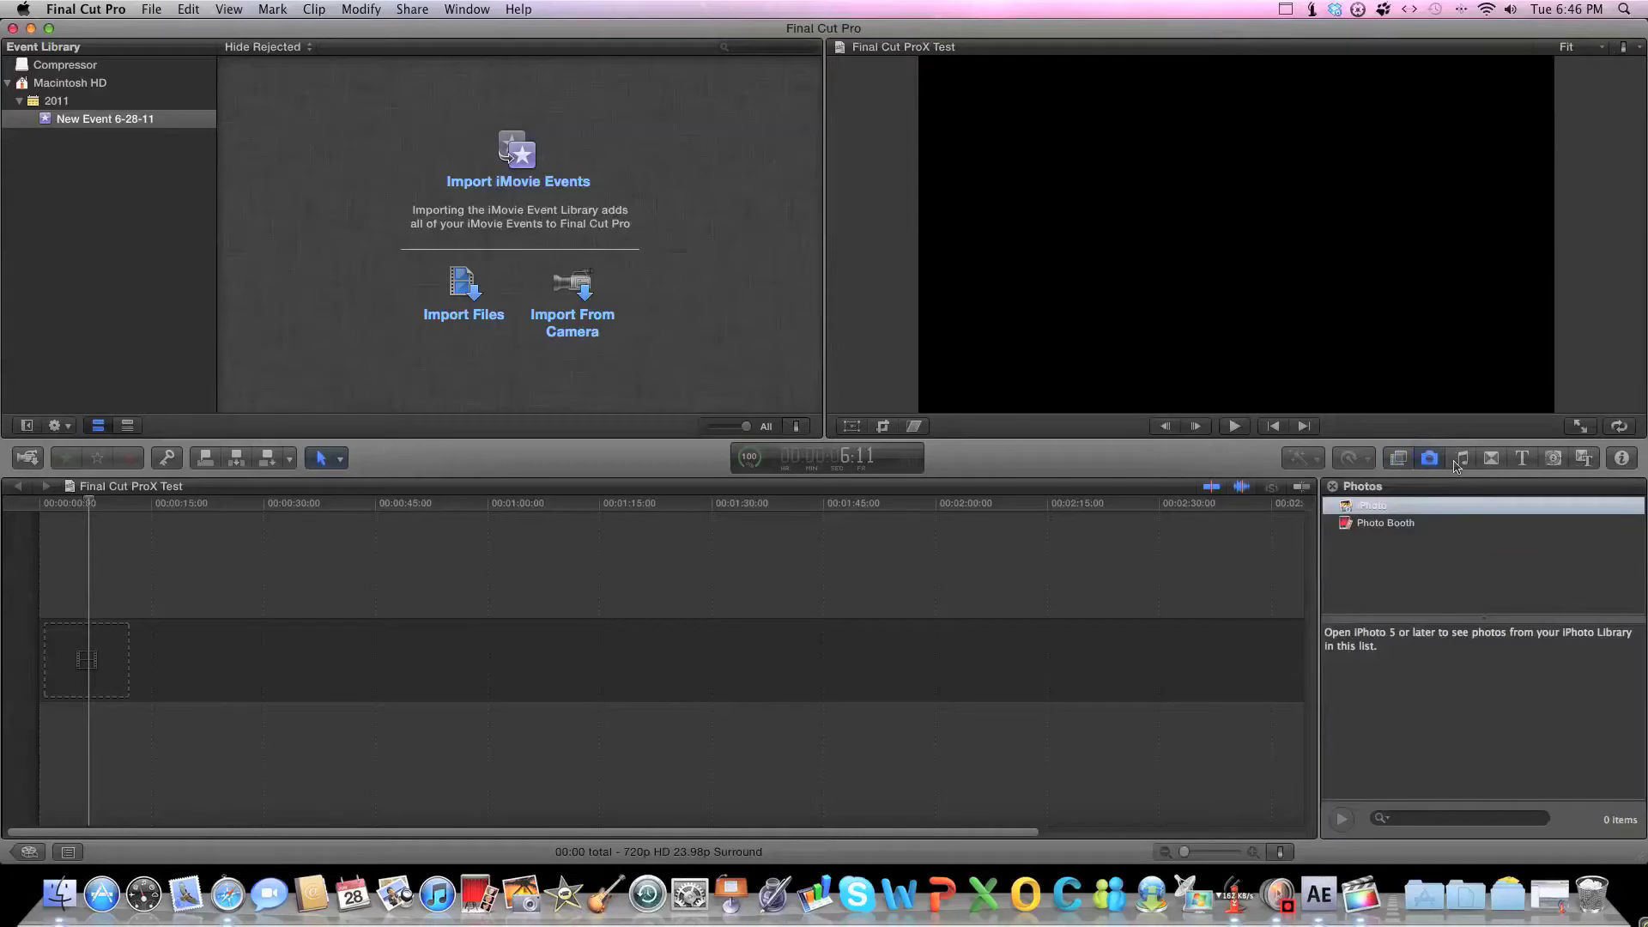
left_click(1461, 461)
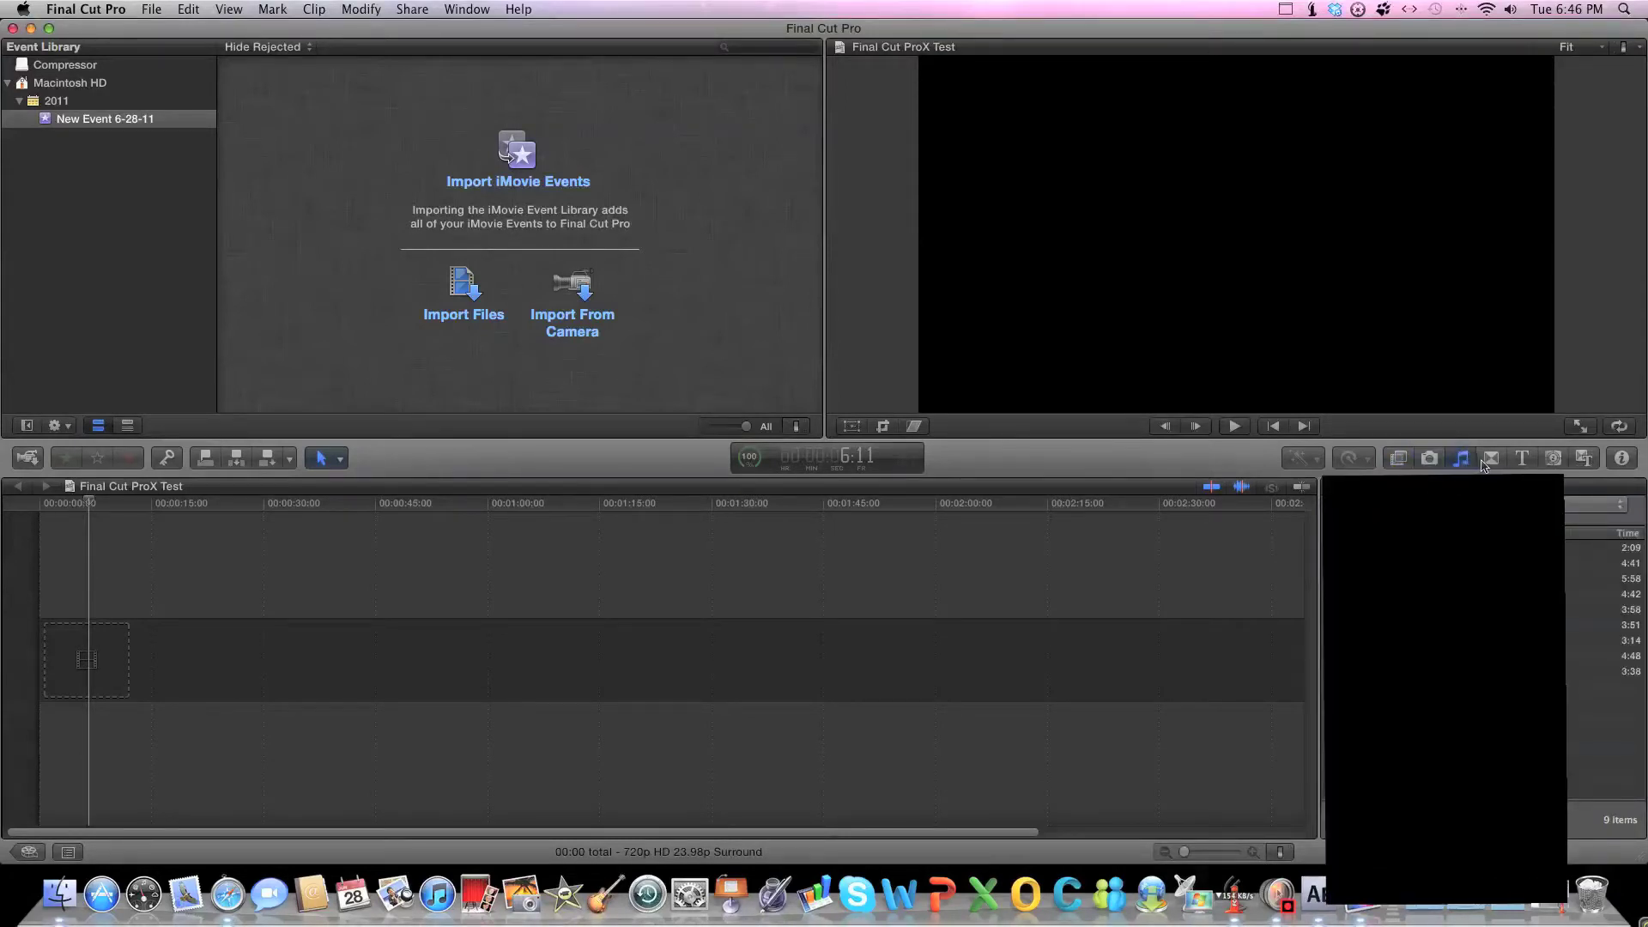
Open the Transitions browser and look through the full list of transitions, down to the Sports theme.
left_click(1483, 463)
scroll(1476, 546, "down", 15)
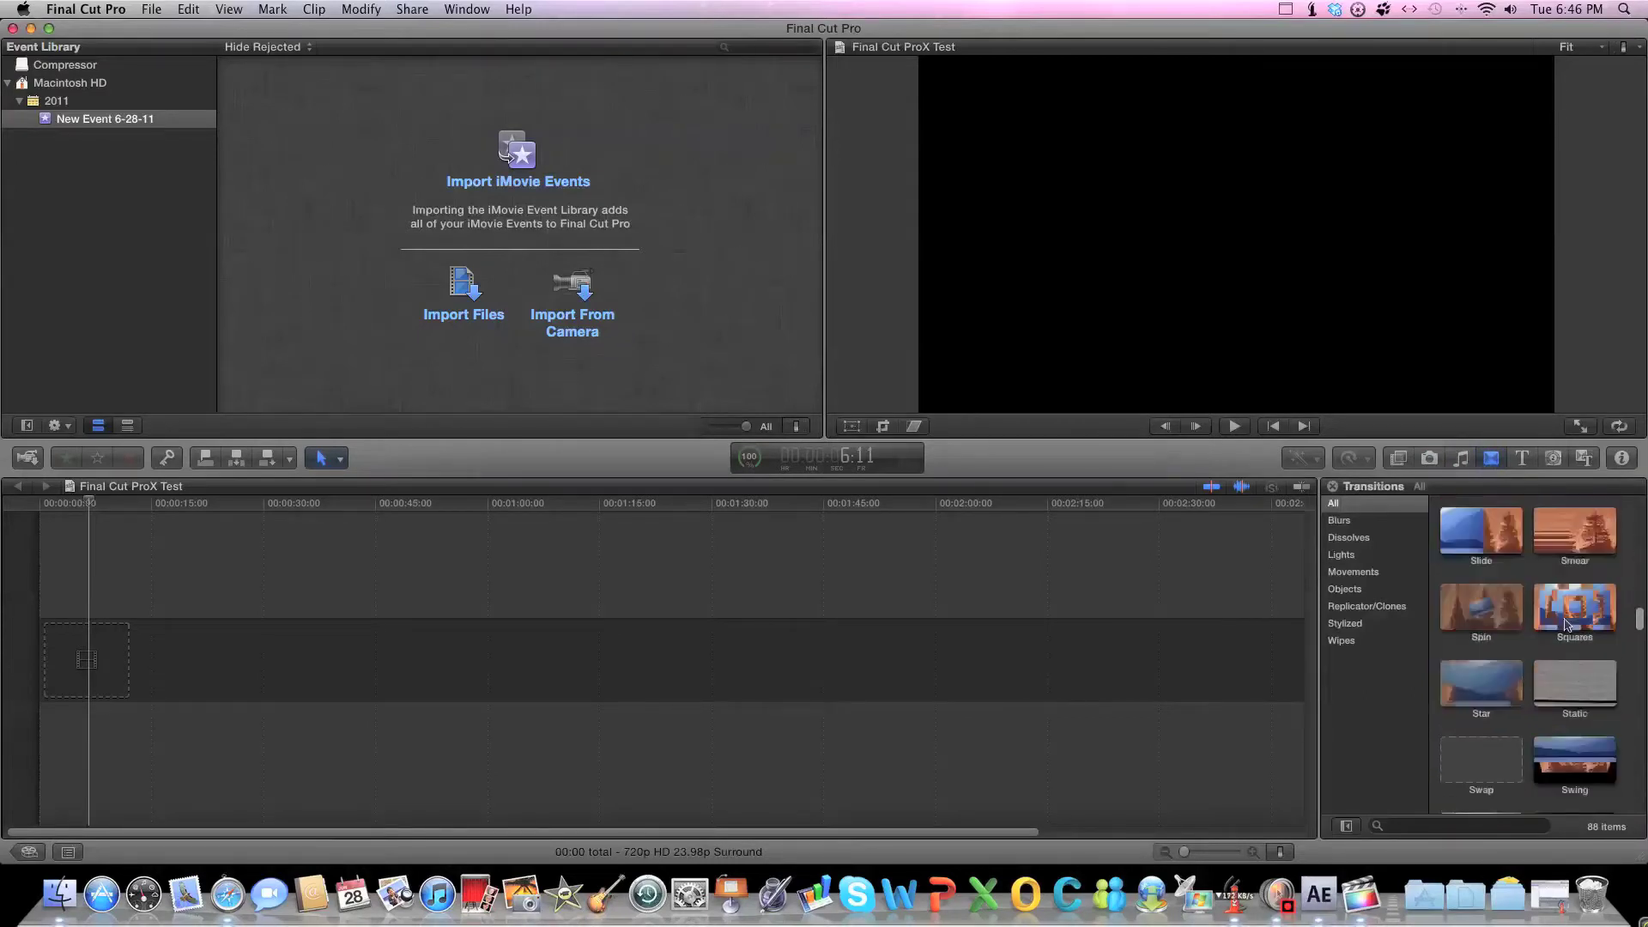
scroll(1564, 624, "down", 10)
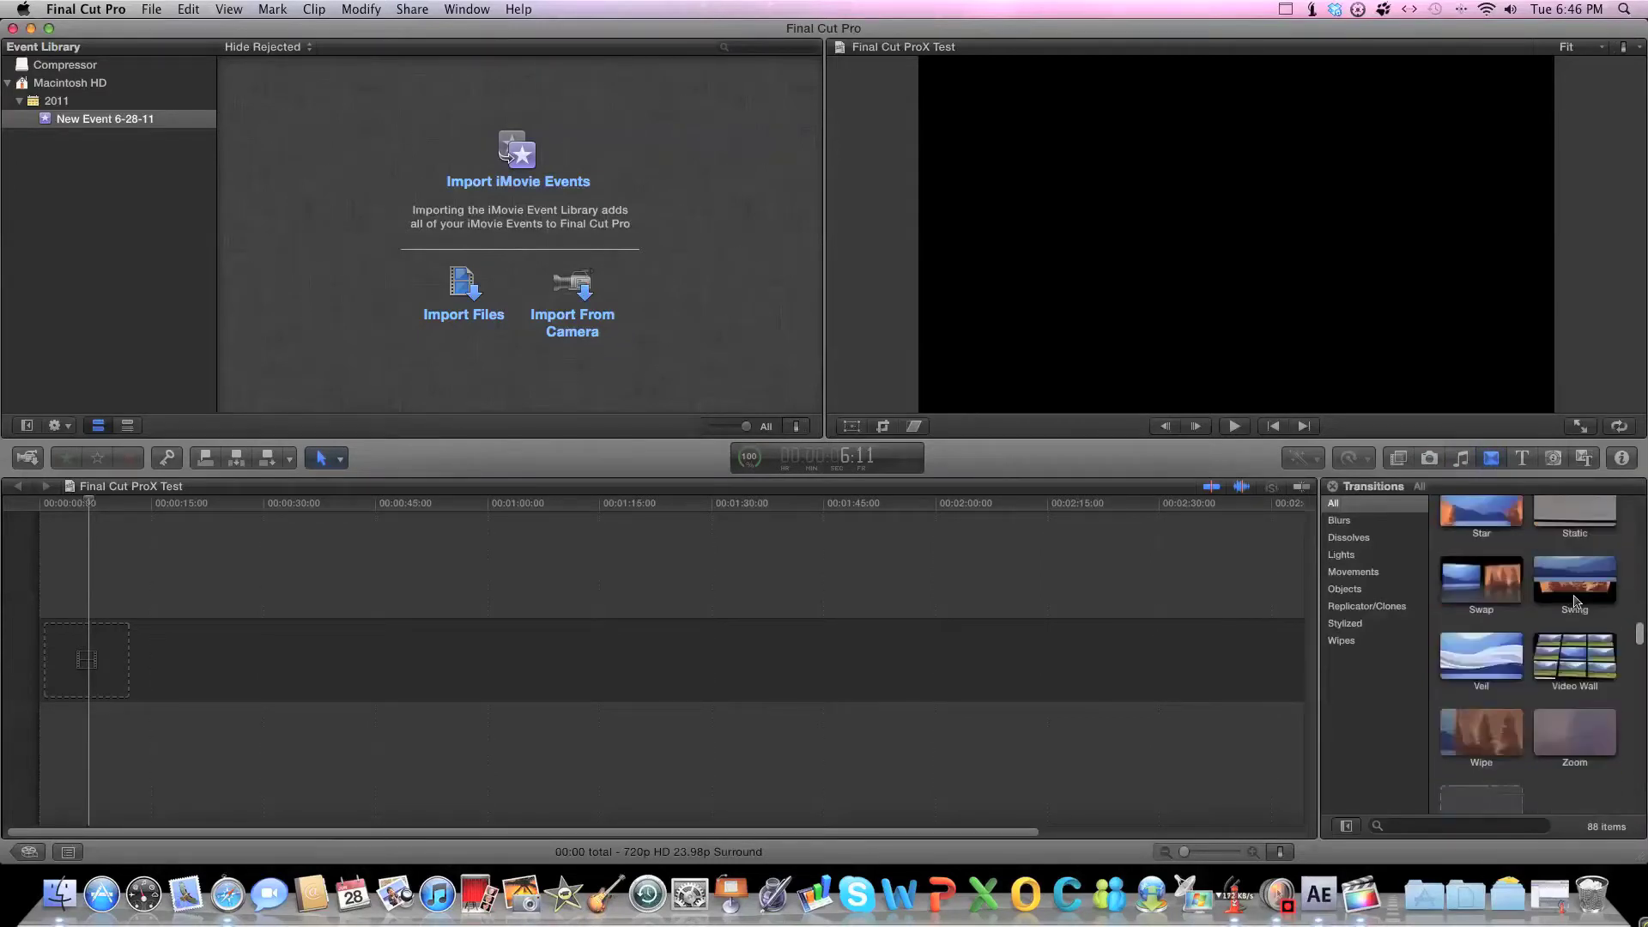
scroll(1552, 632, "down", 10)
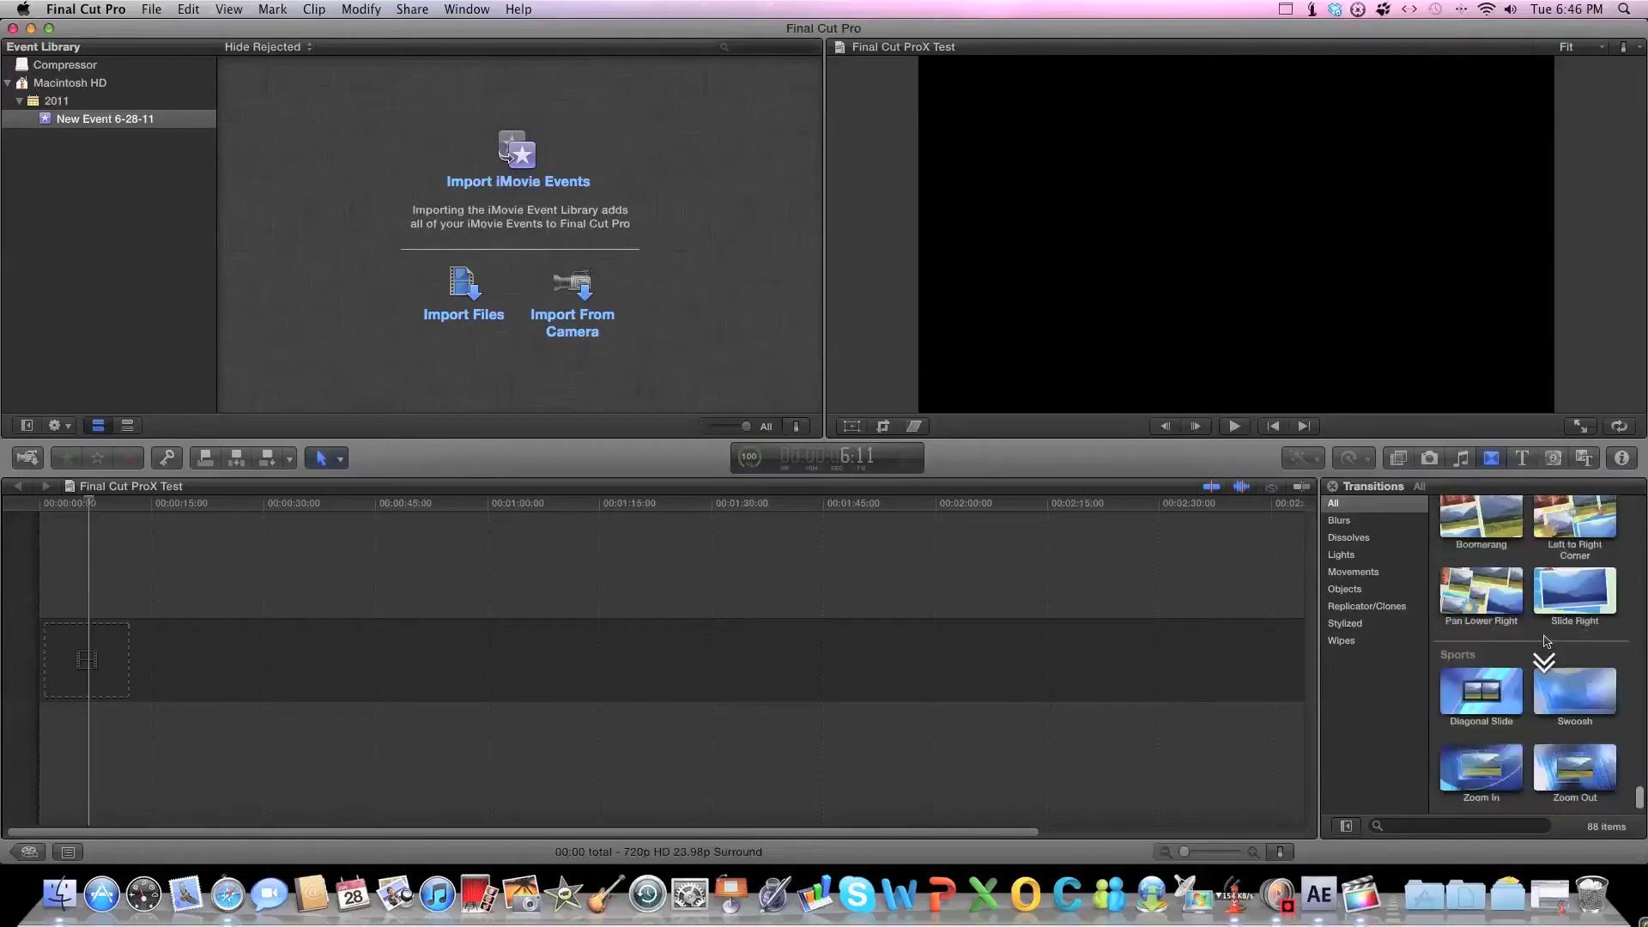
Open the Titles browser and look through all titles, including the themed Documentary, Nature and News groups.
left_click(1522, 457)
scroll(1526, 534, "down", 10)
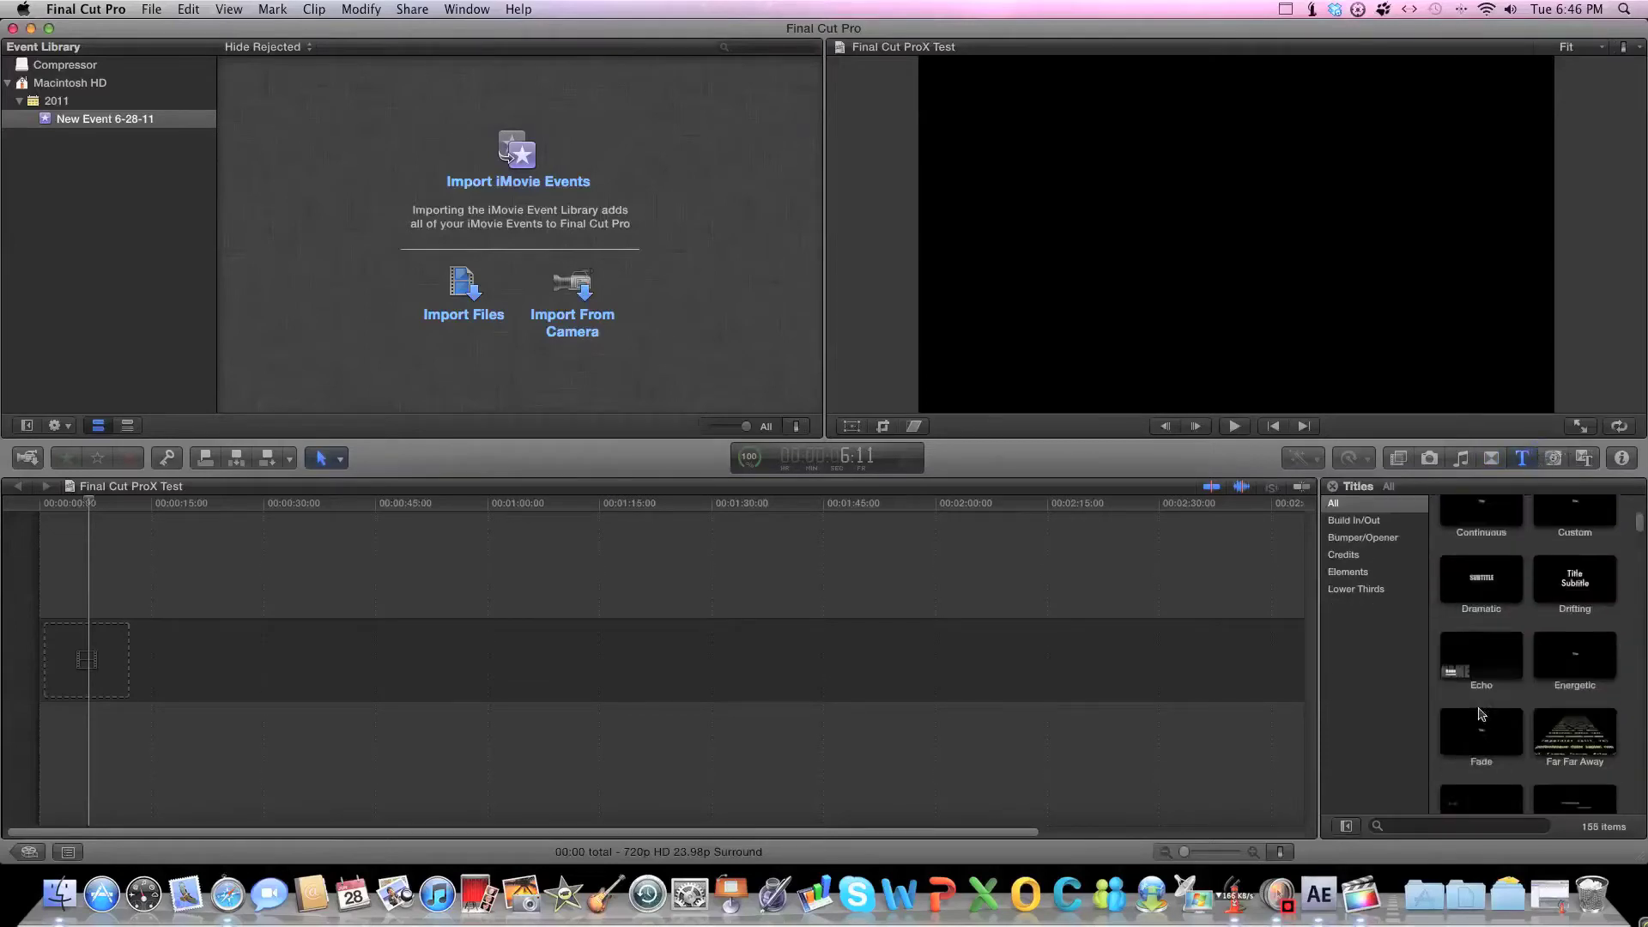
scroll(1425, 719, "down", 10)
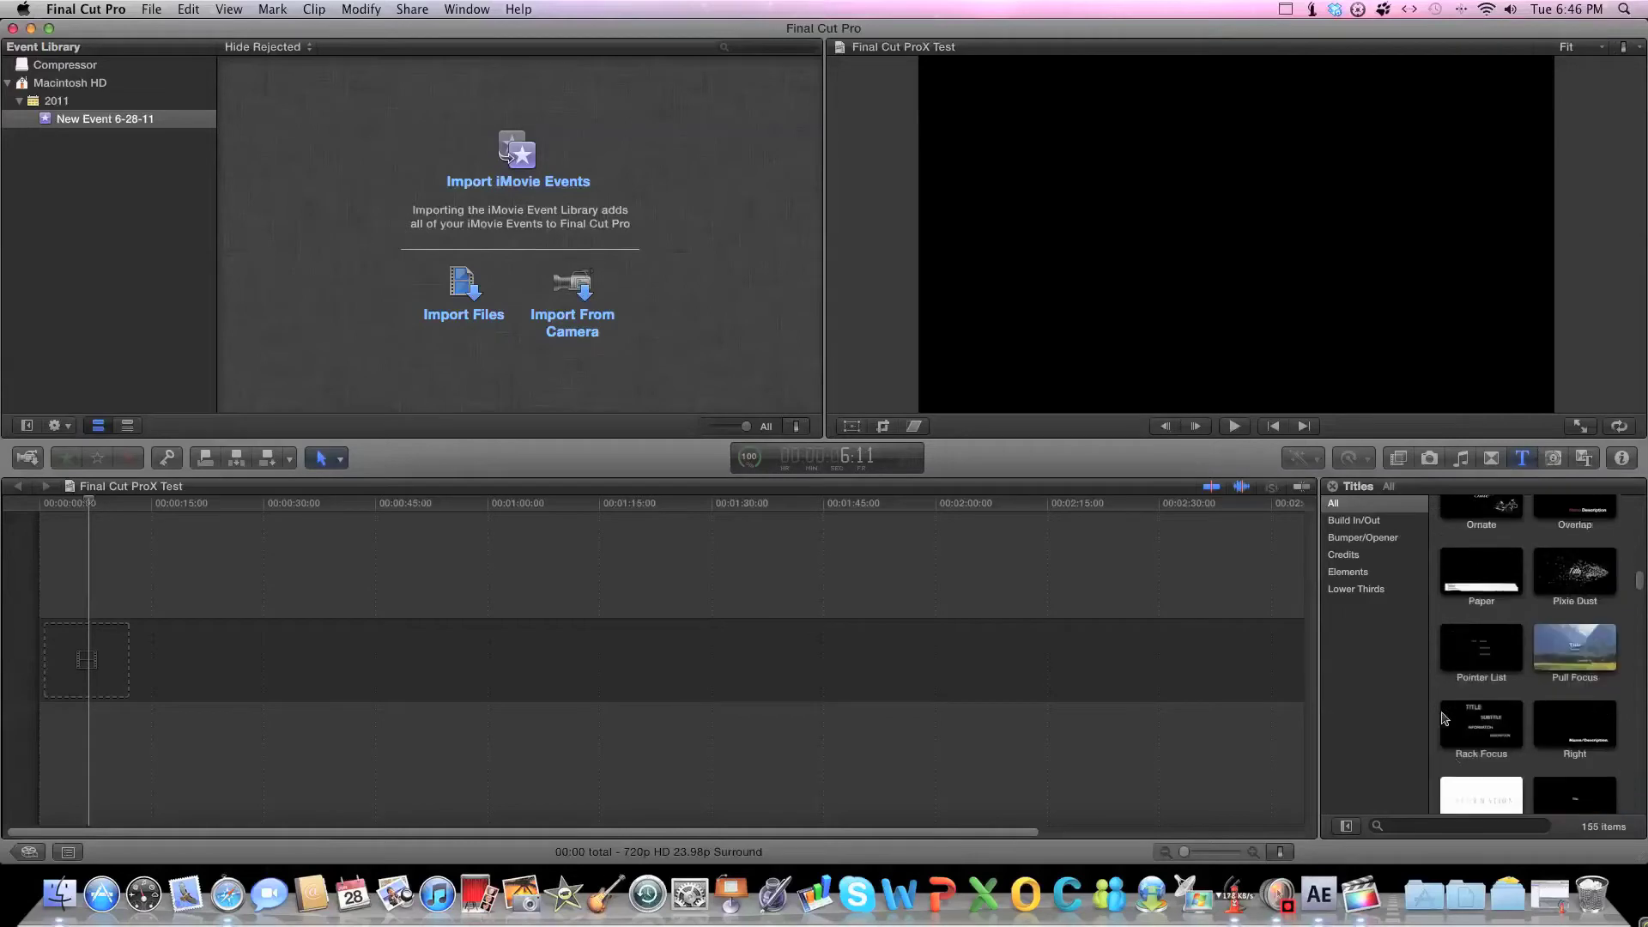
scroll(1457, 718, "down", 3)
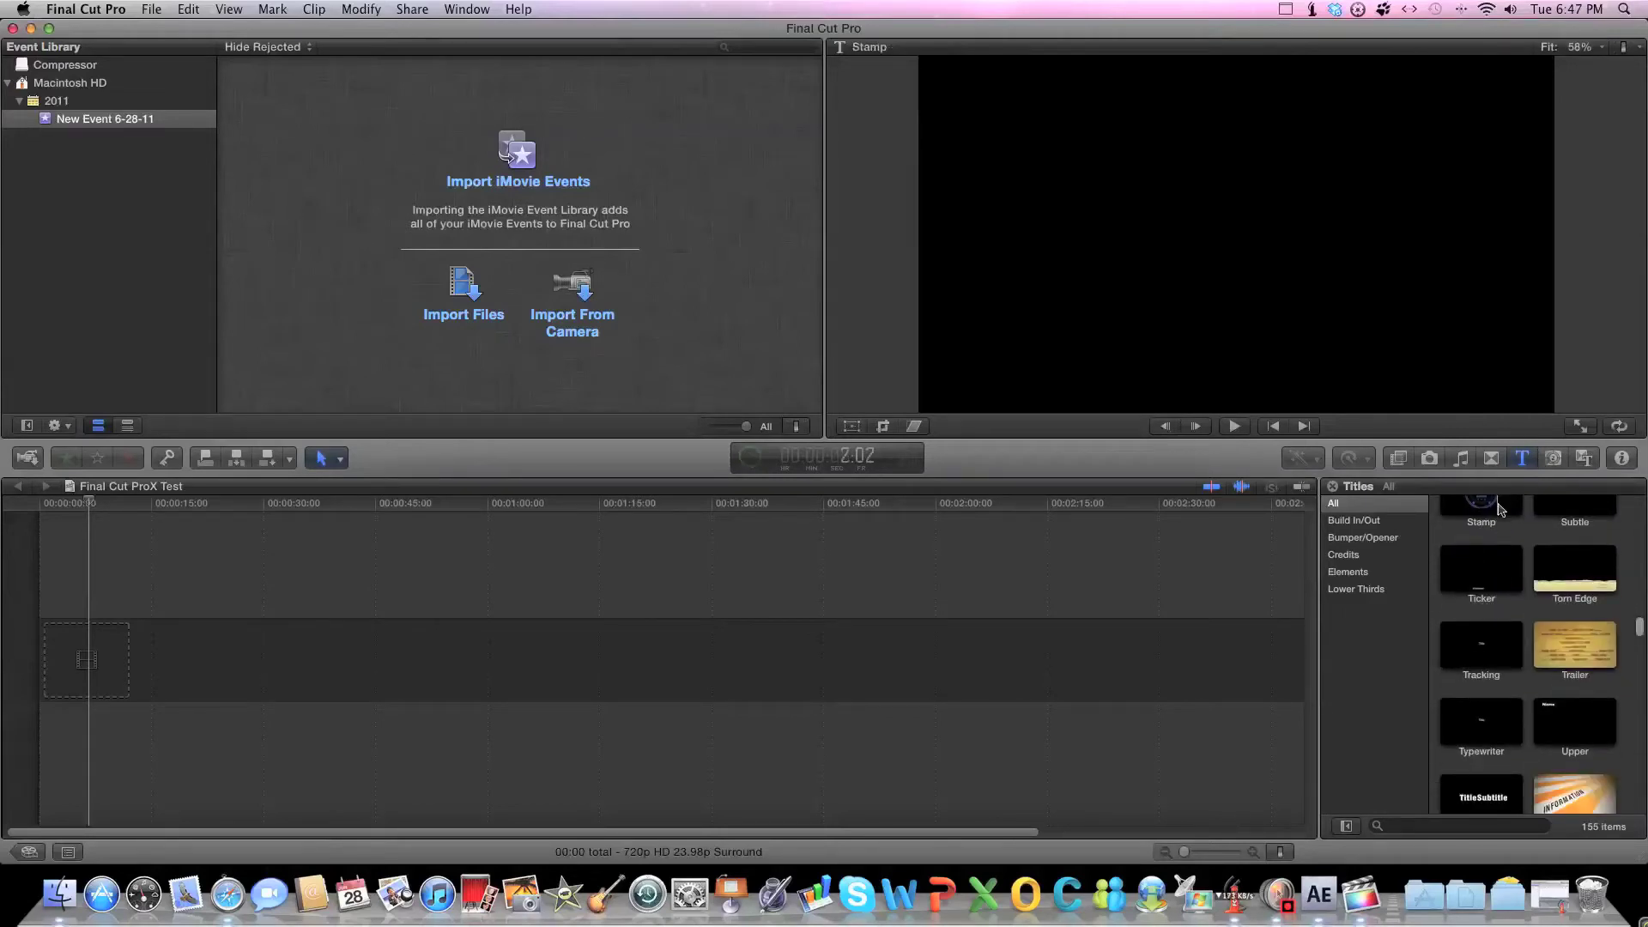
scroll(1536, 601, "down", 10)
scroll(1537, 601, "down", 10)
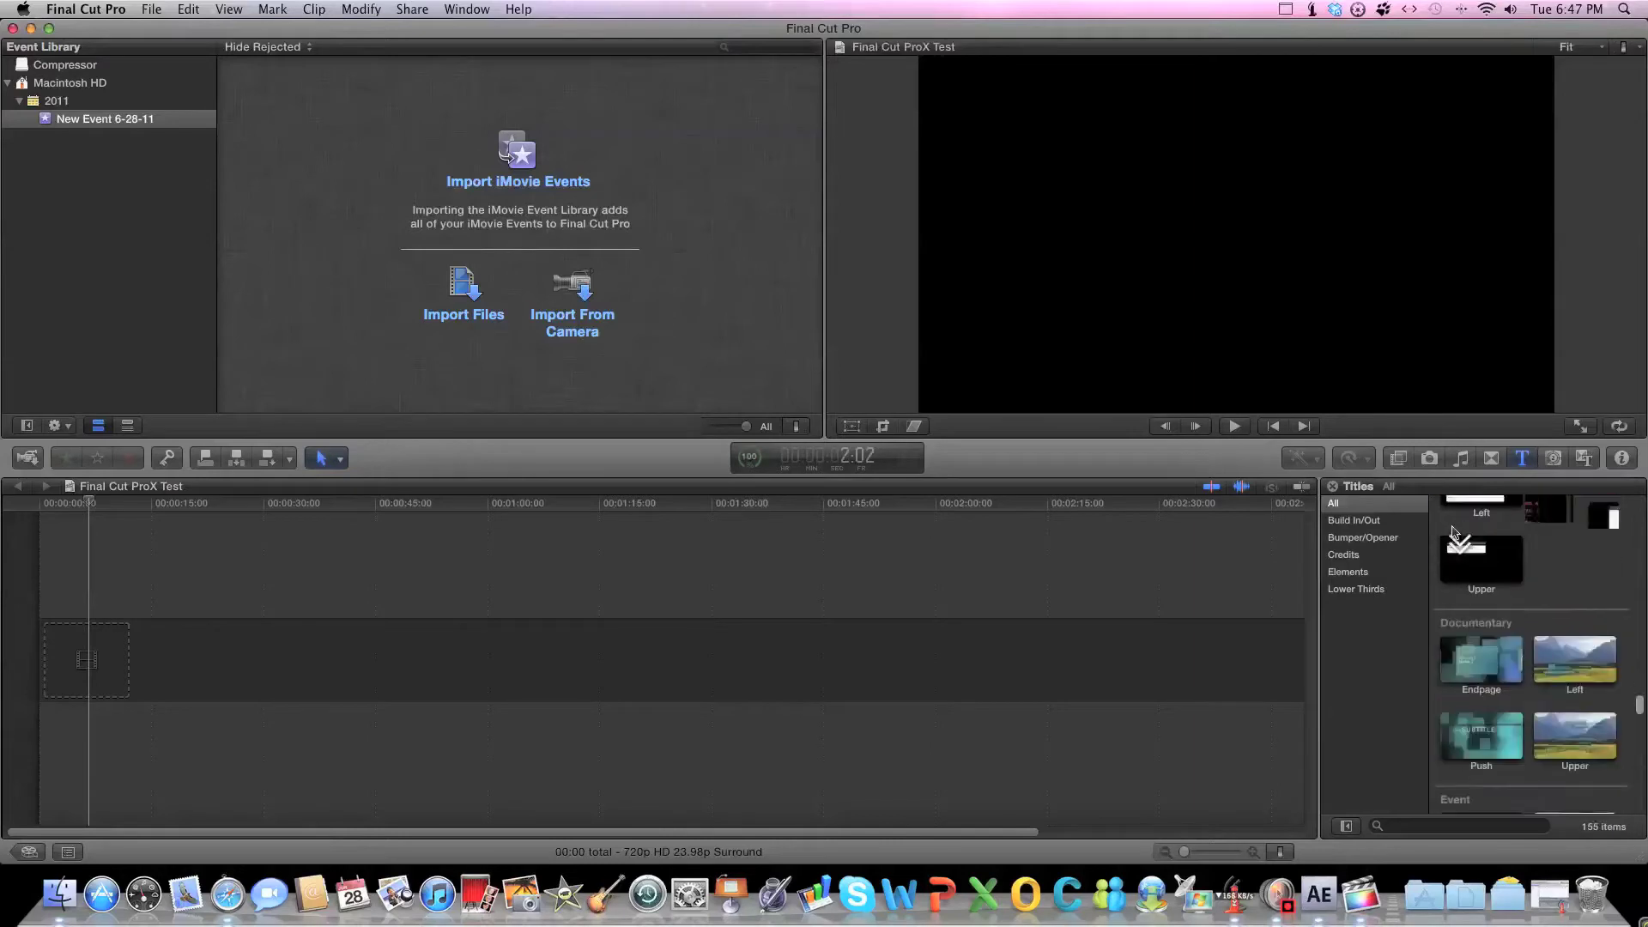
scroll(1513, 694, "down", 3)
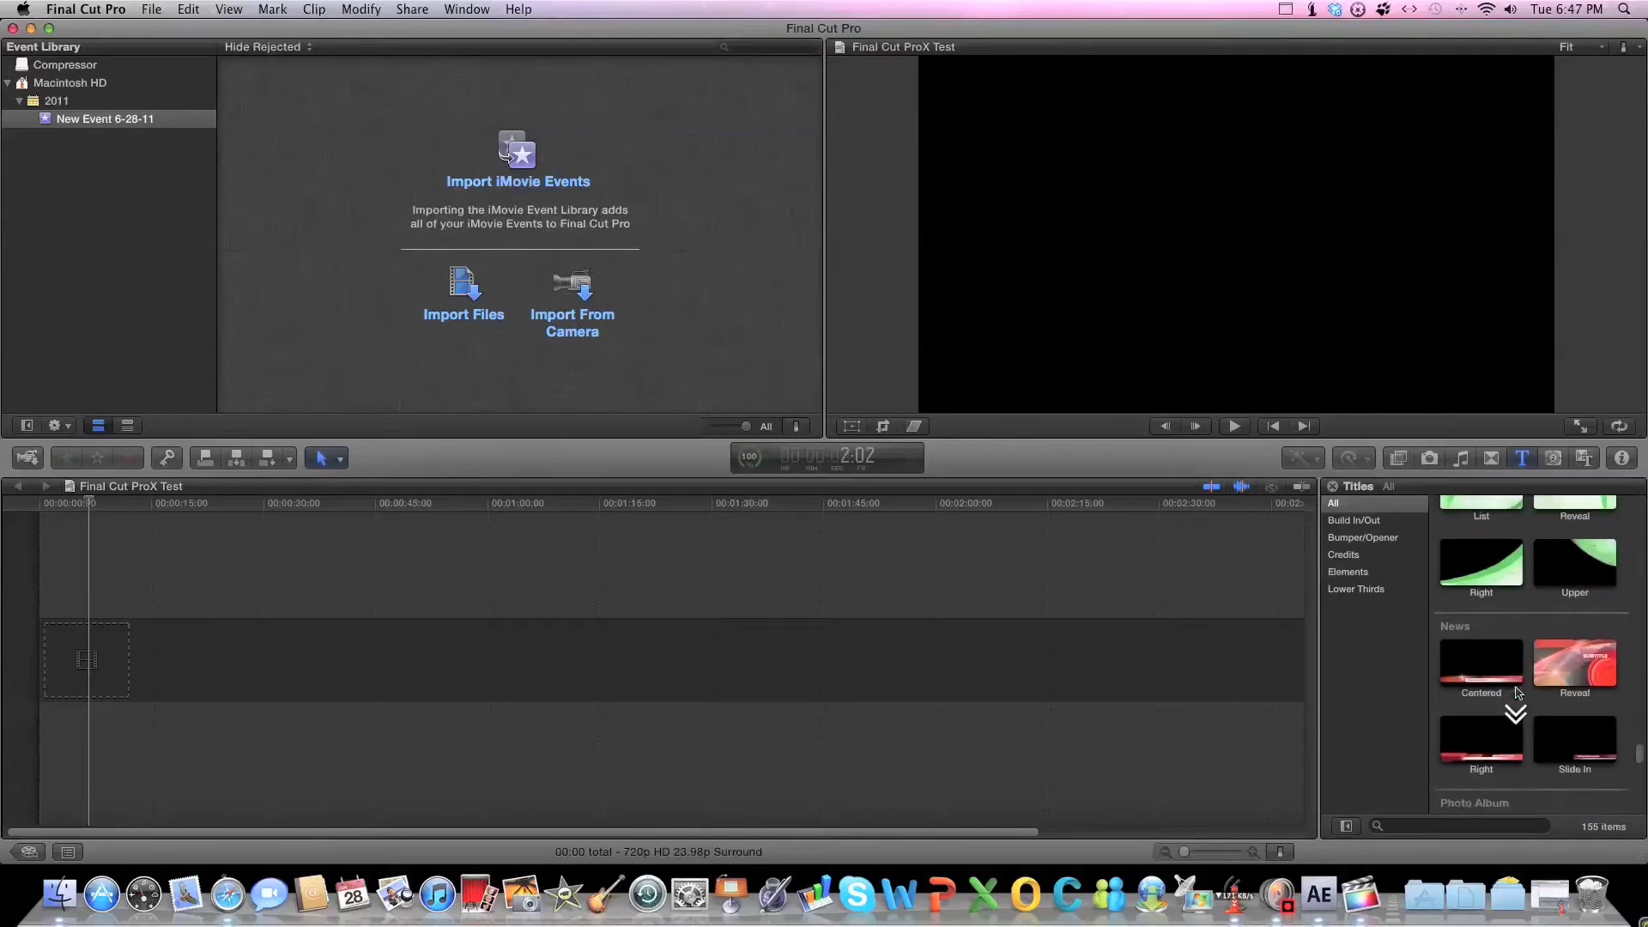
scroll(1517, 687, "up", 4)
scroll(1517, 682, "up", 3)
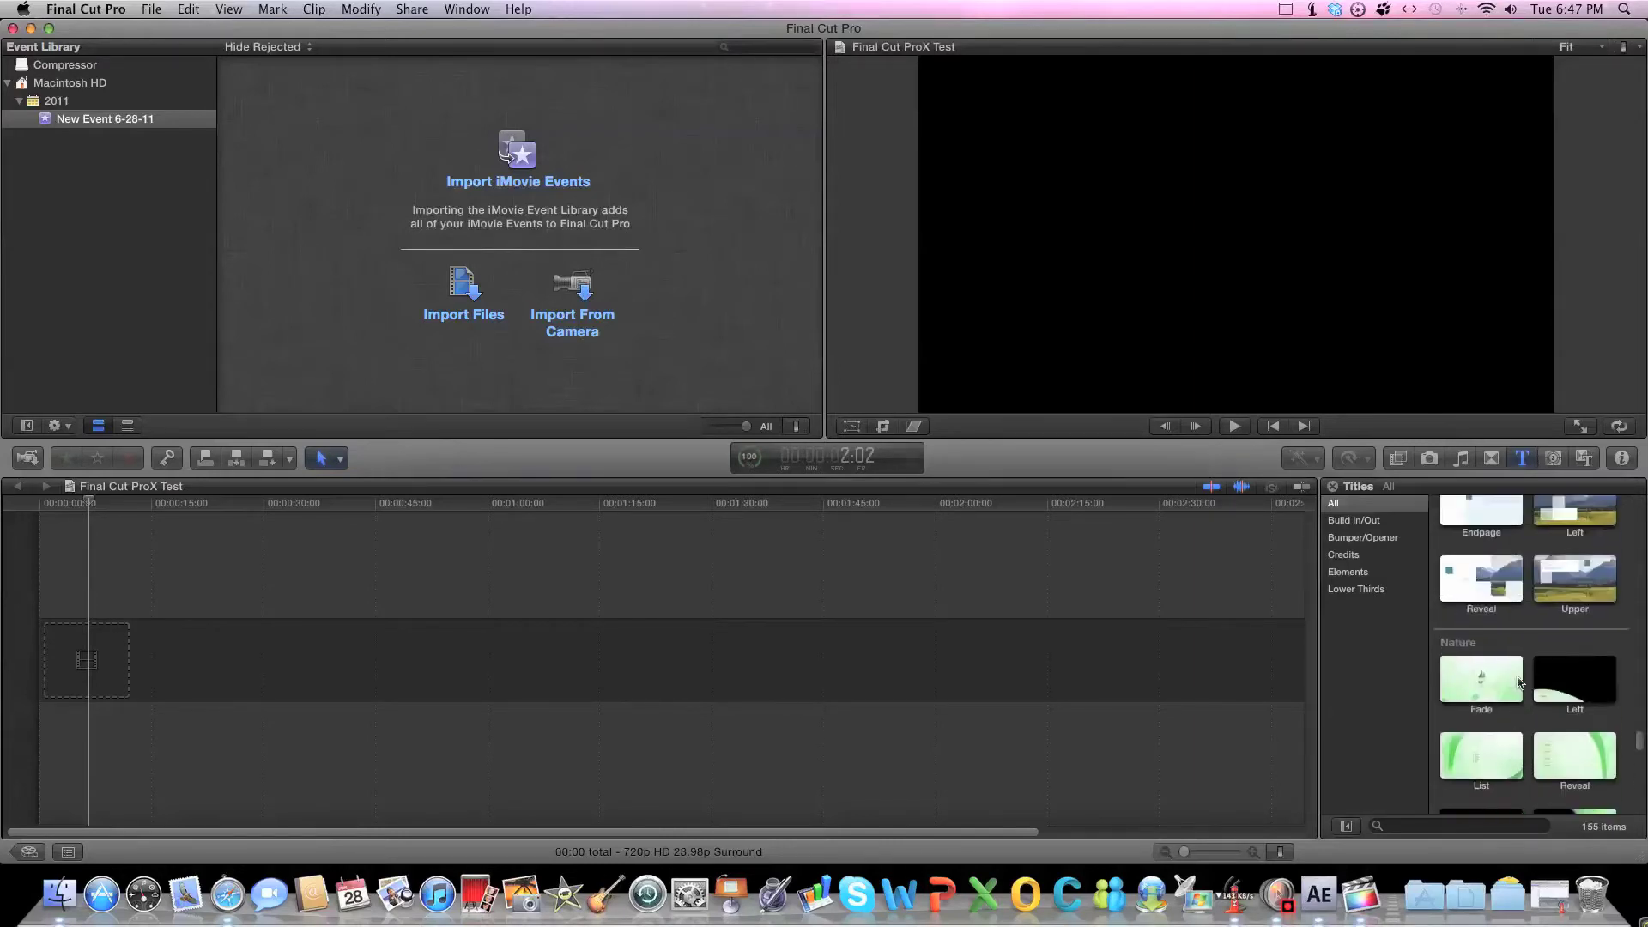
Open the Generators browser, look through the full list to its end and select the Stone generator.
left_click(1553, 457)
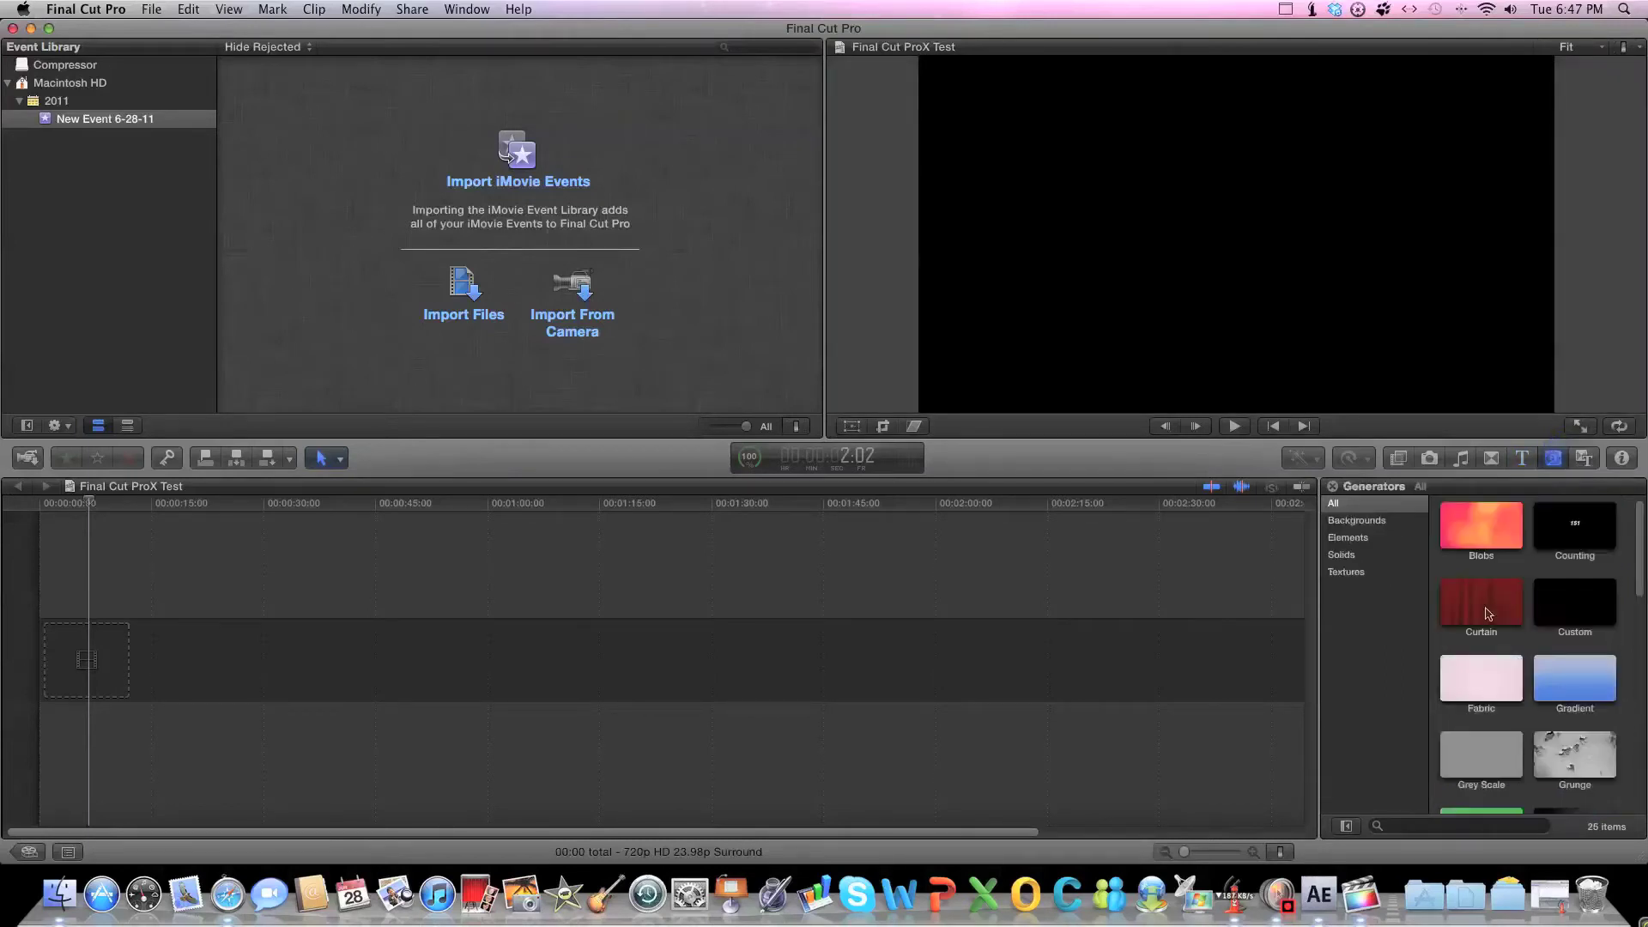
scroll(1485, 655, "down", 3)
scroll(1484, 655, "down", 5)
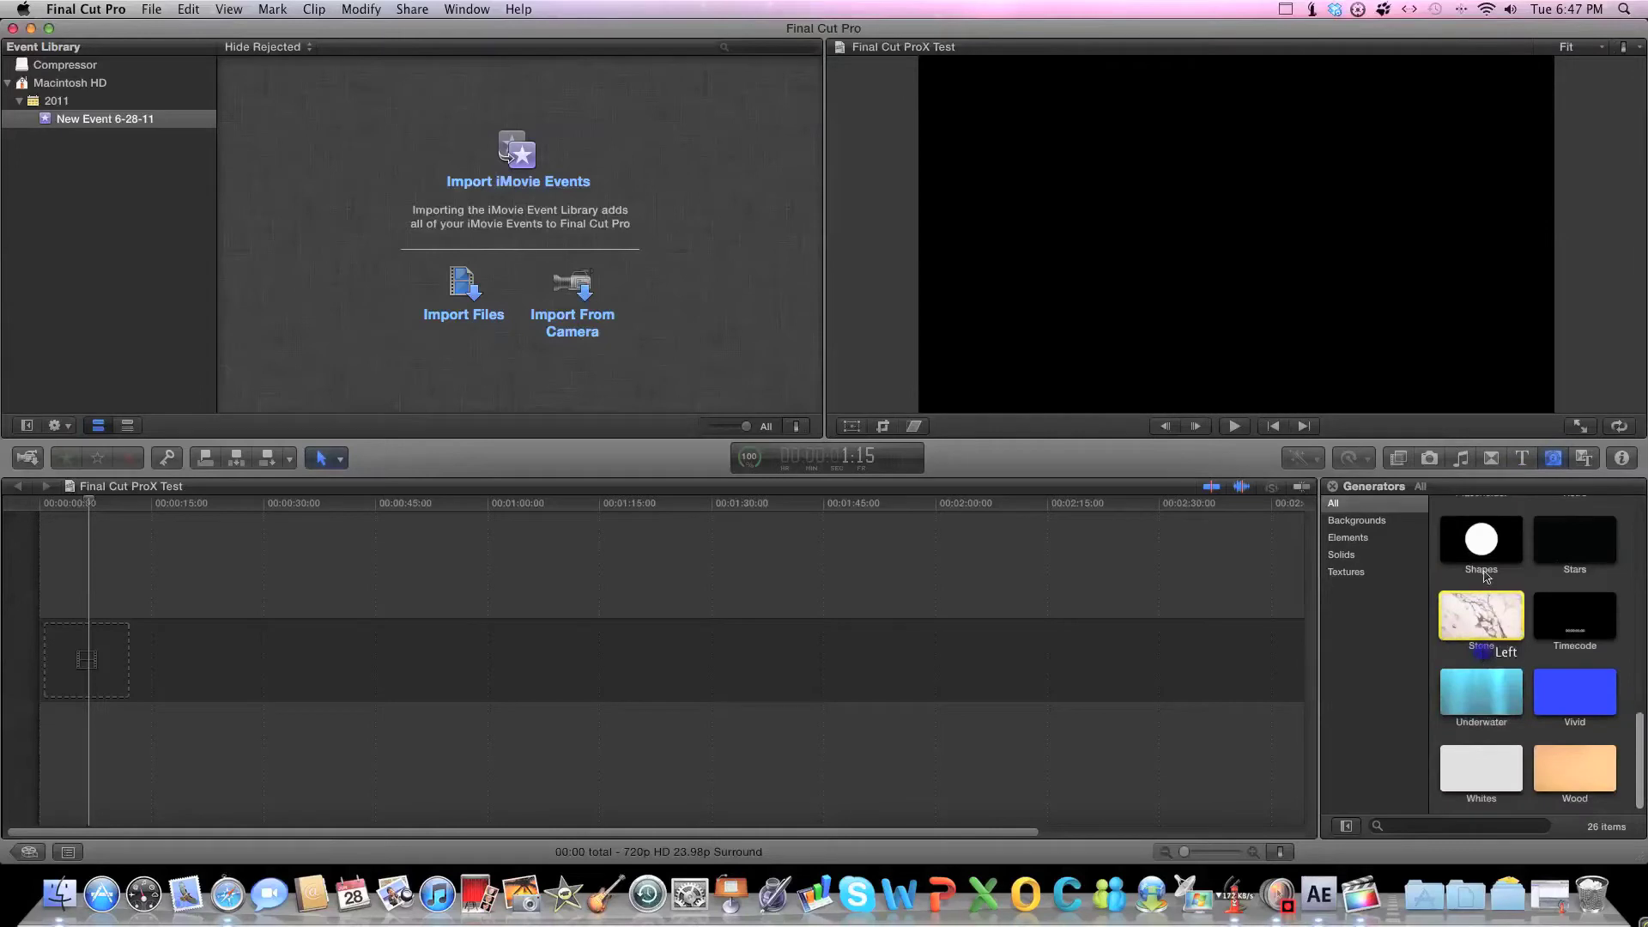
View the Textures, Elements and Solids generator categories, and select the green iMovie solid.
left_click(1340, 555)
left_click(1381, 569)
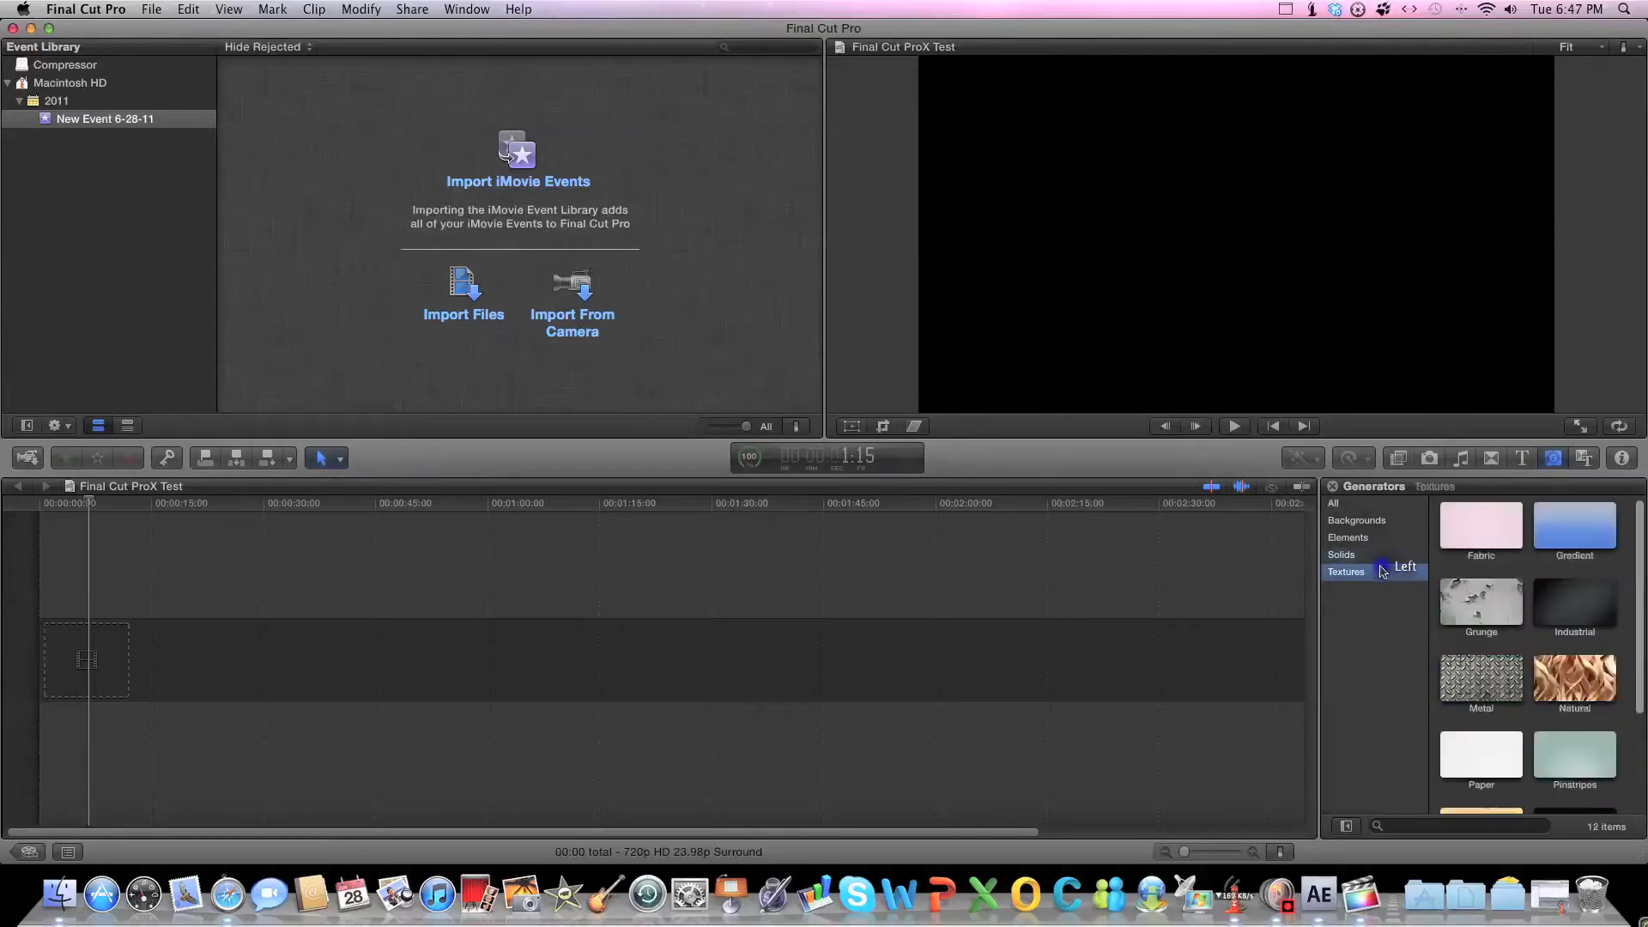
left_click(1379, 538)
left_click(1375, 556)
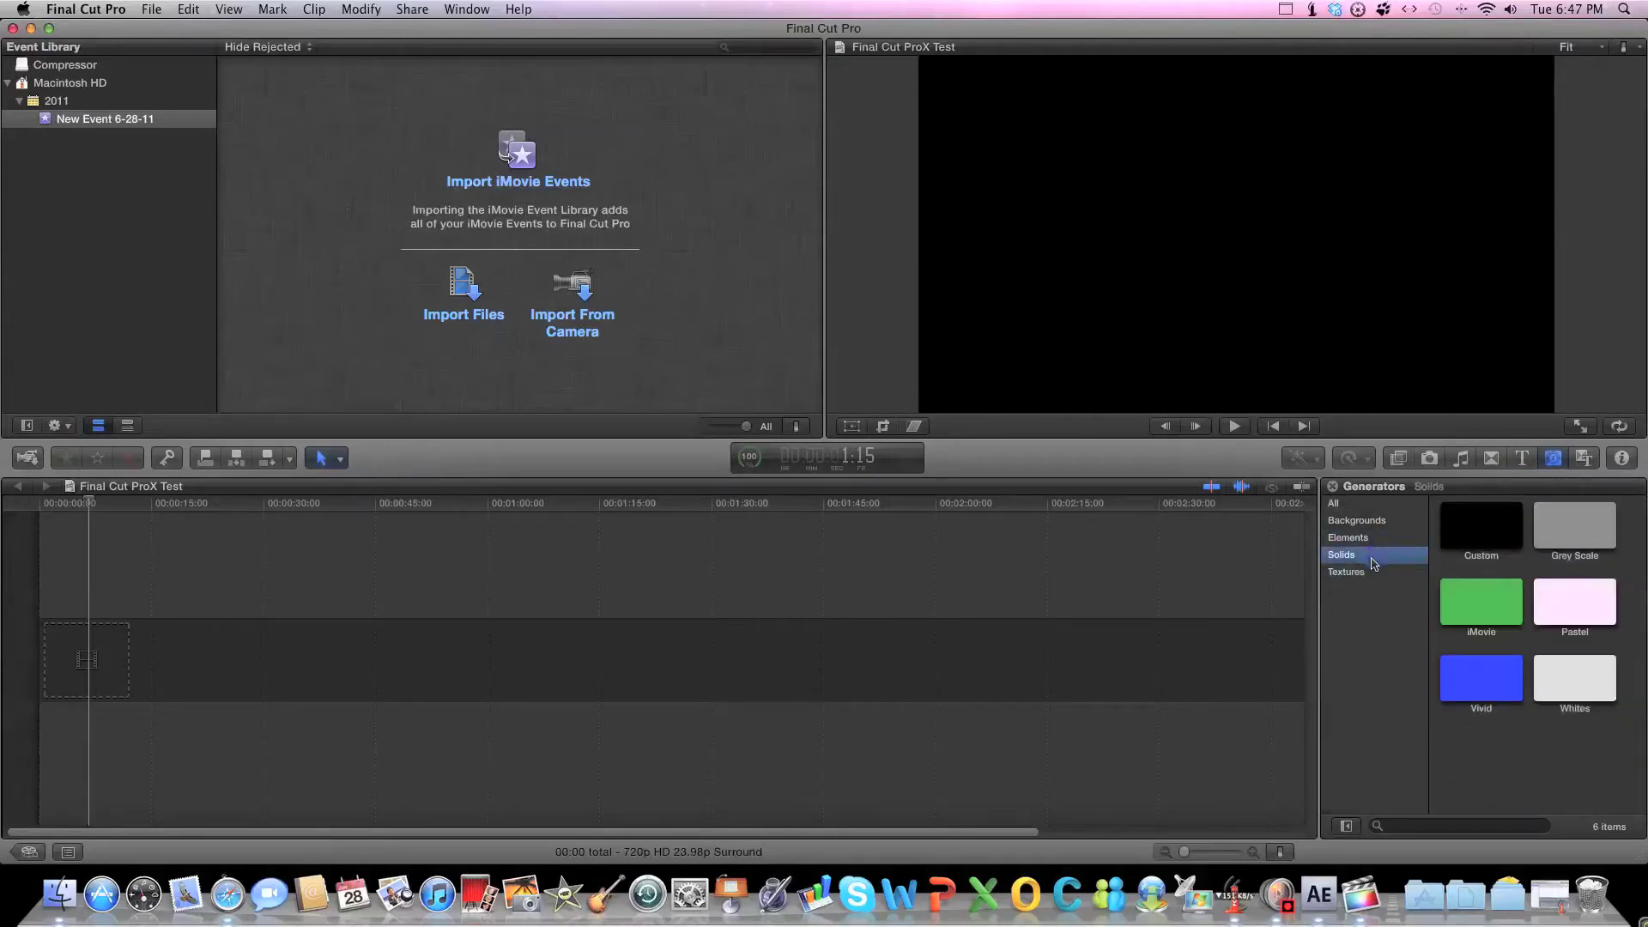
left_click(1512, 603)
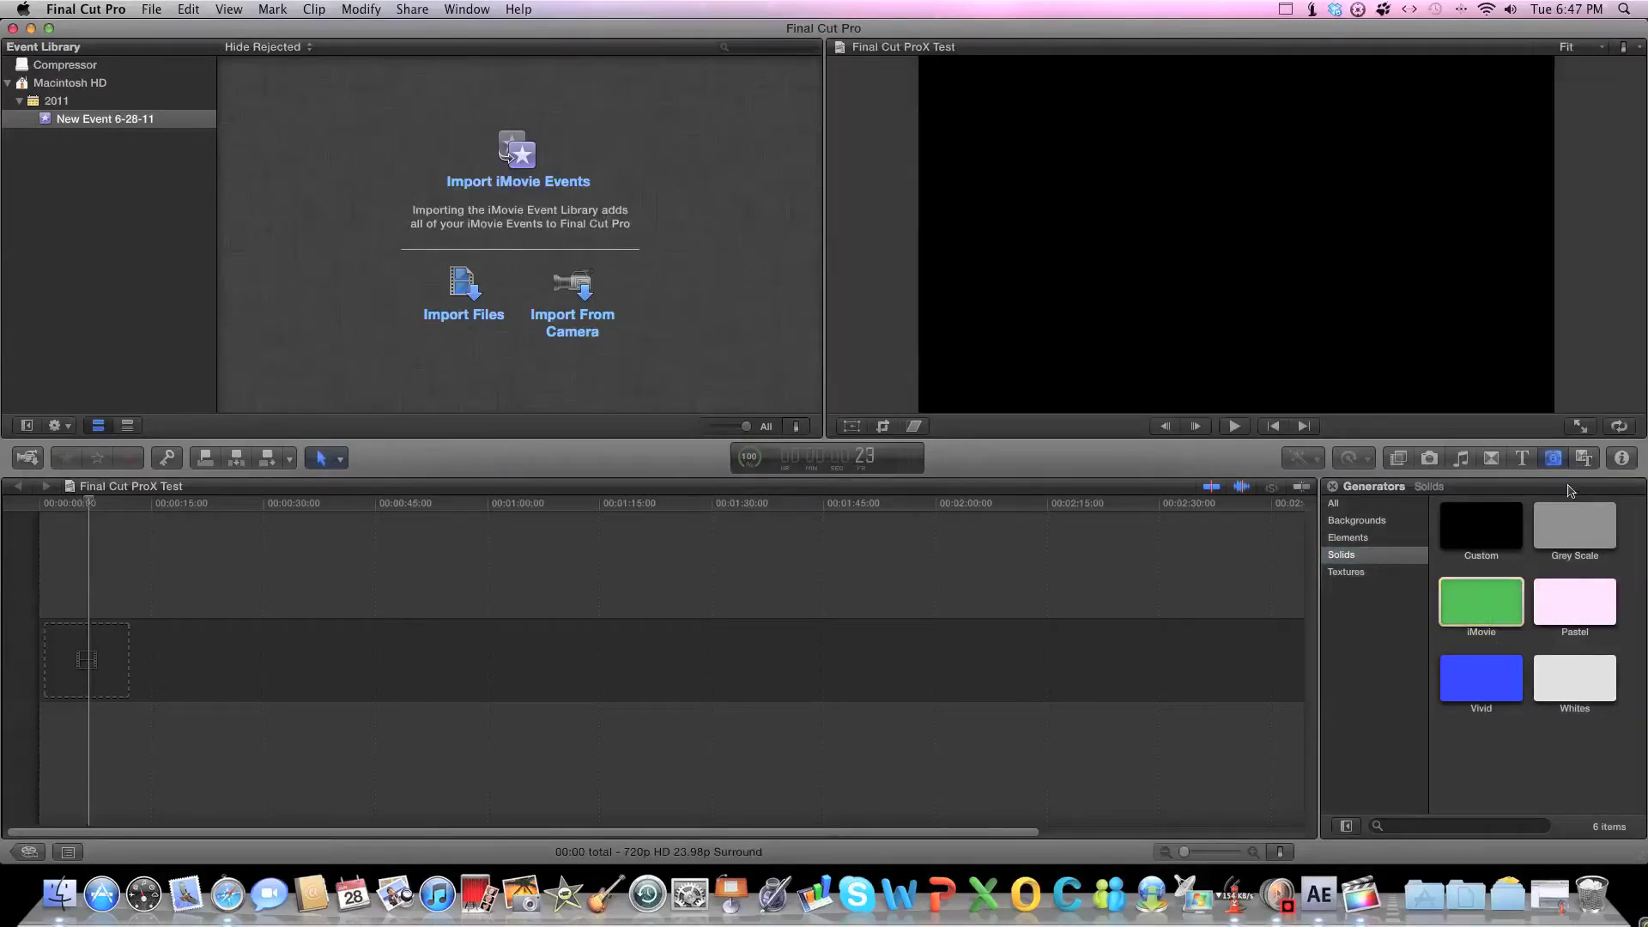
Open the Themes browser, look through all themes, and view the Event and Data categories.
left_click(1584, 458)
scroll(1467, 606, "down", 3)
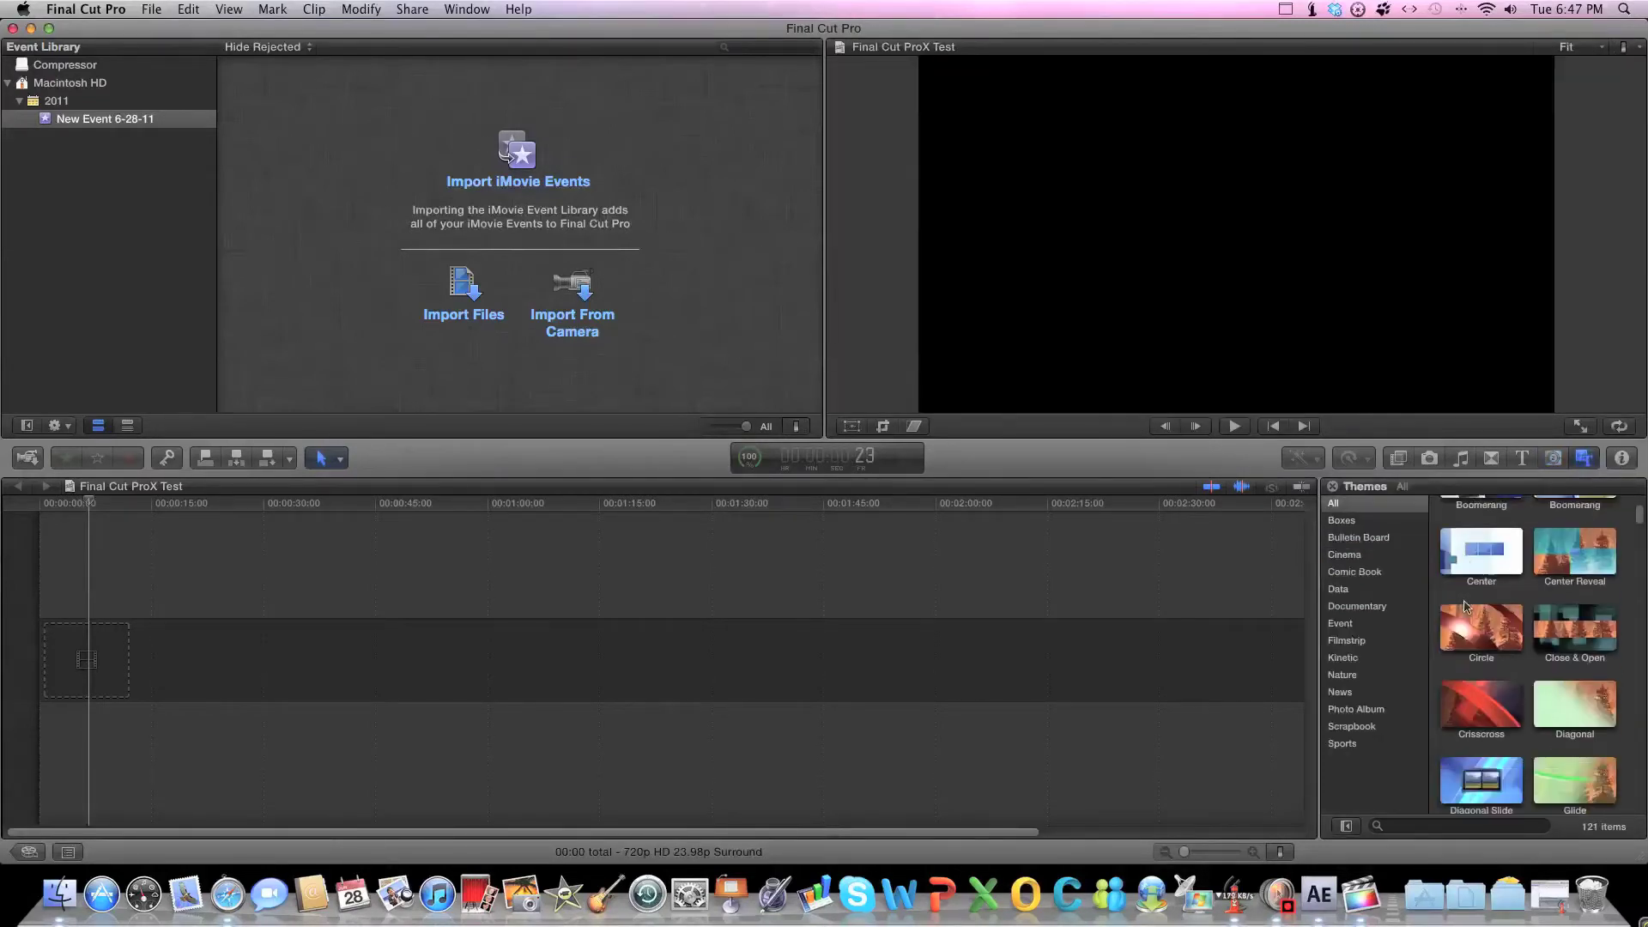
scroll(1464, 601, "down", 5)
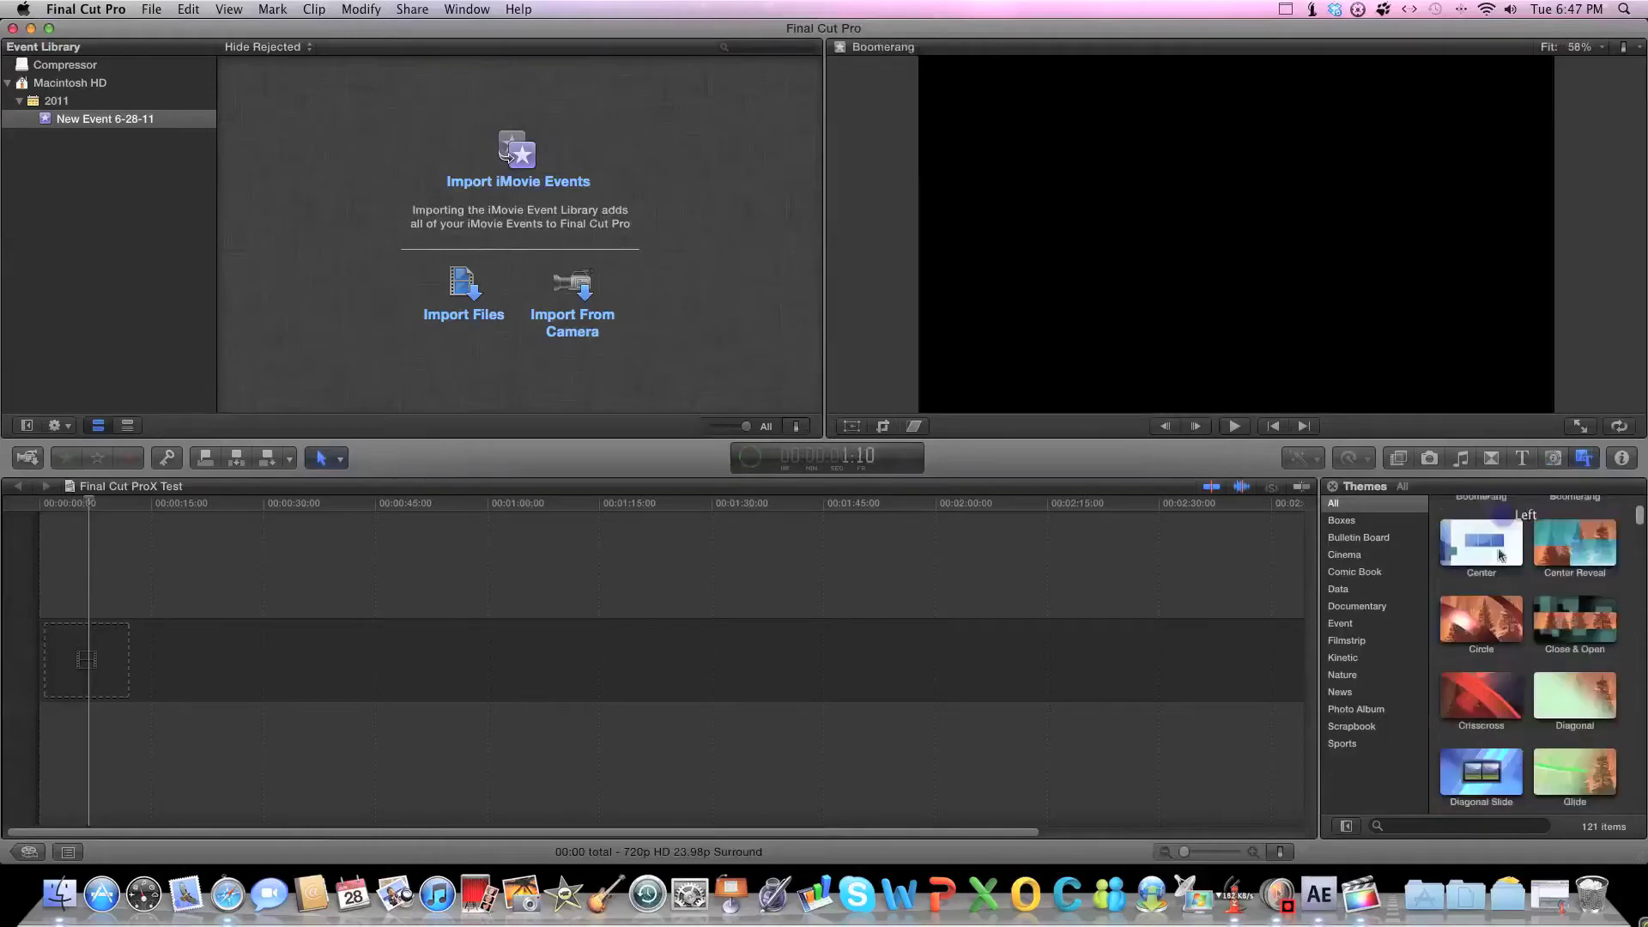
left_click(1378, 685)
left_click(1370, 629)
left_click(1384, 594)
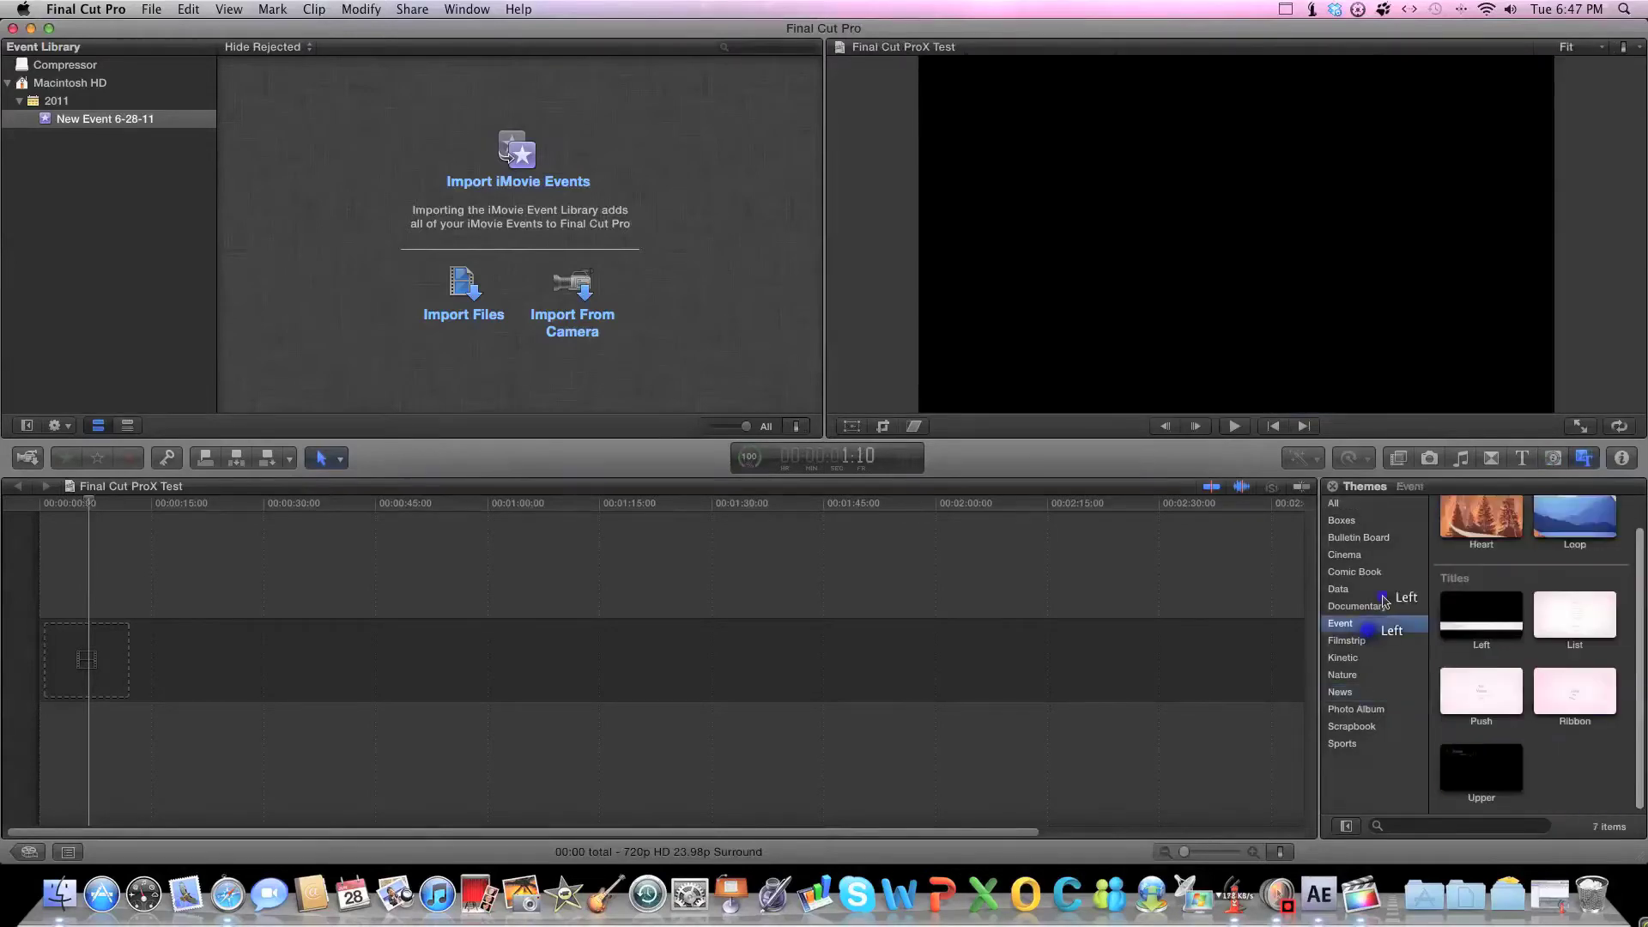
Revisit the Generators and Transitions browsers, and view the Sports and Nature categories in the Themes browser.
left_click(1584, 458)
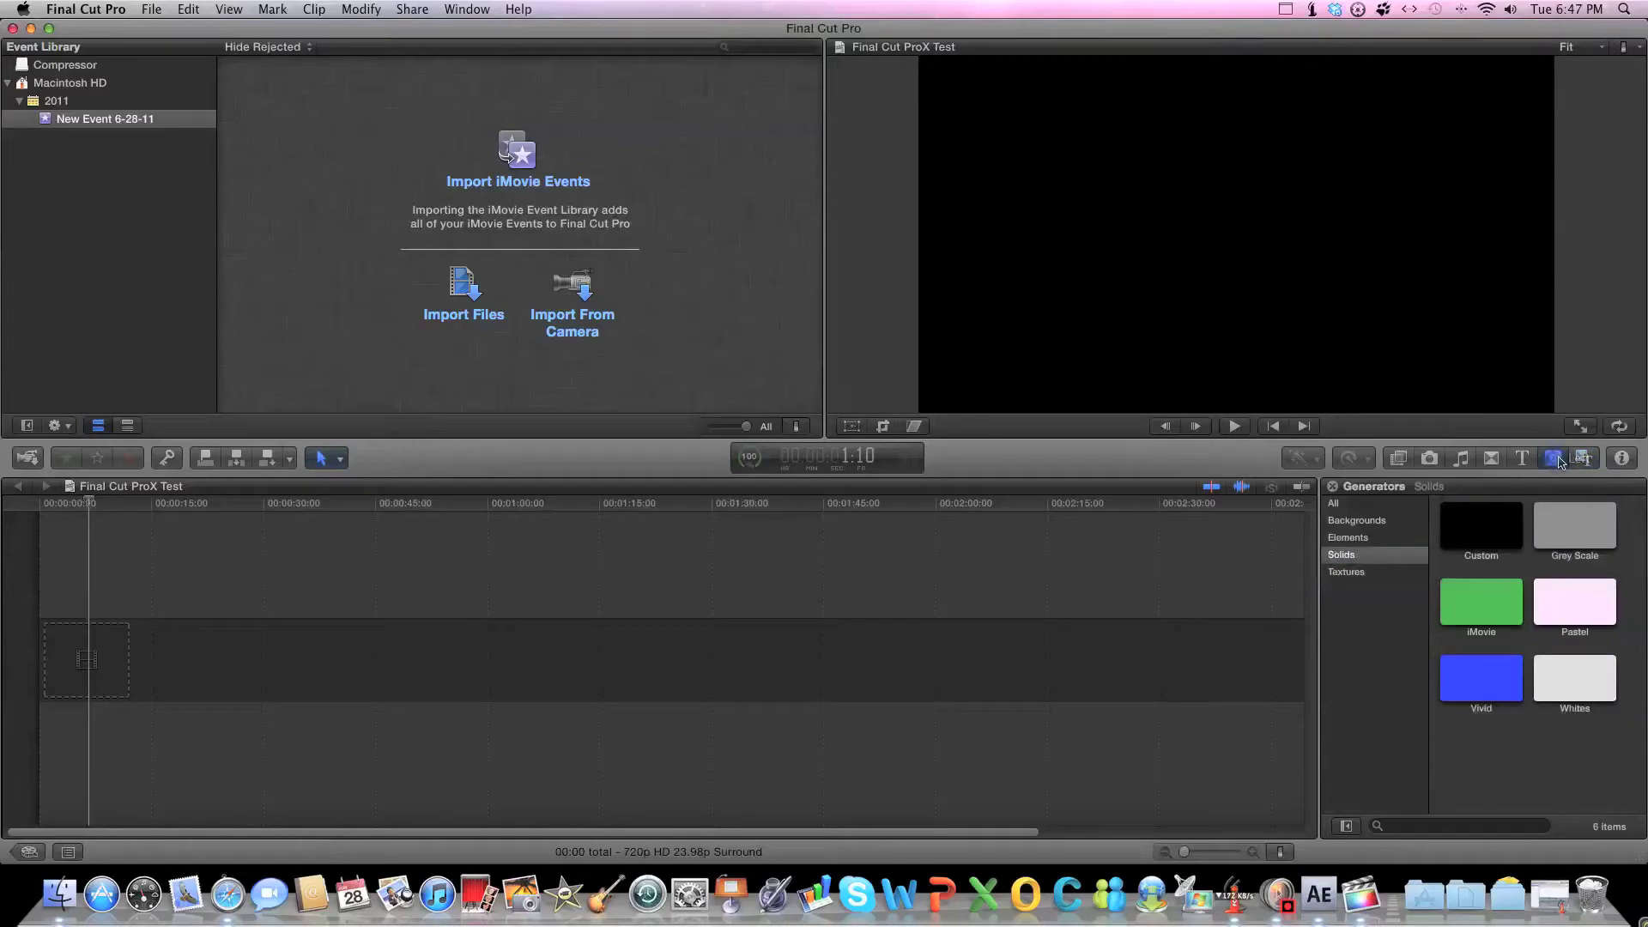
left_click(1492, 458)
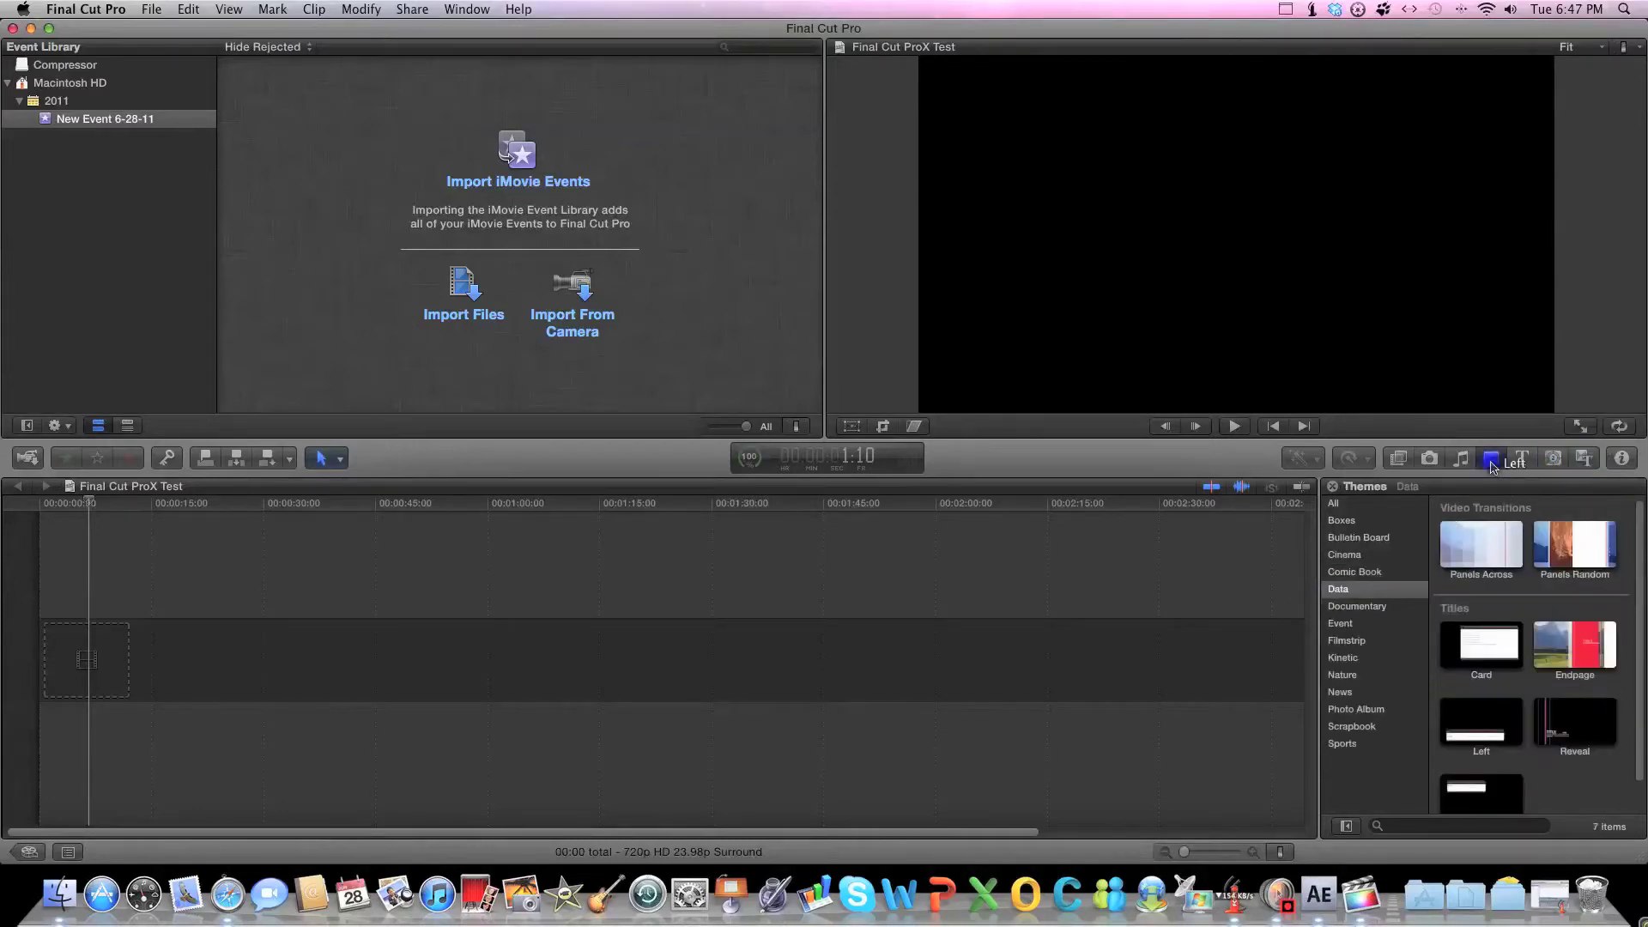
left_click(1584, 458)
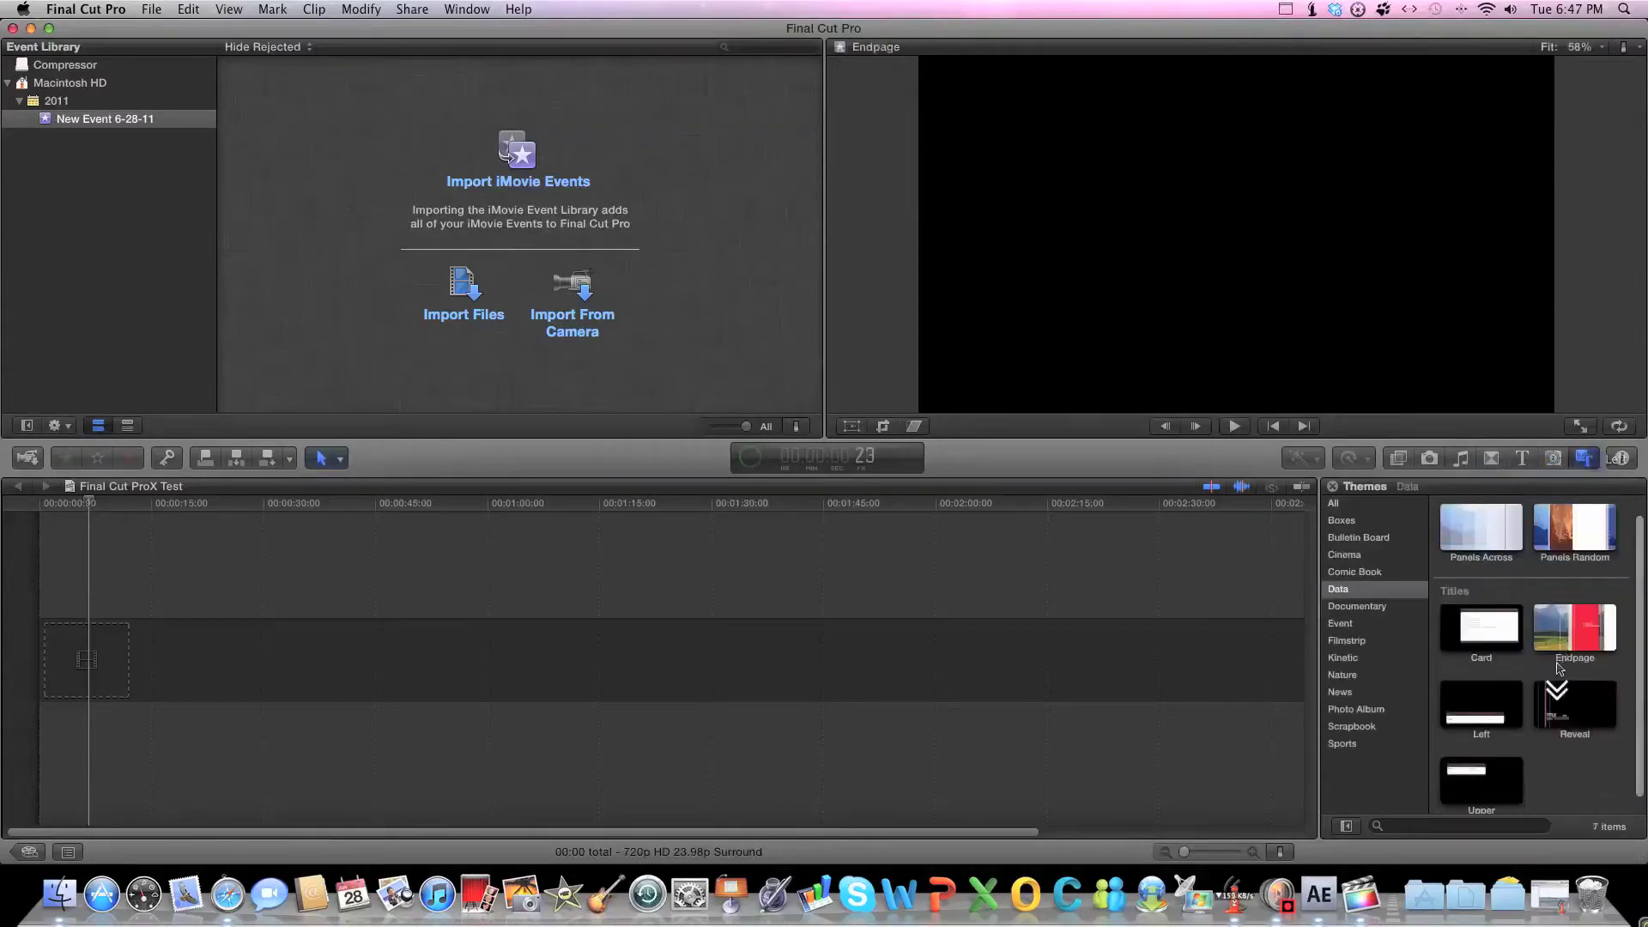
left_click(1374, 744)
left_click(1365, 675)
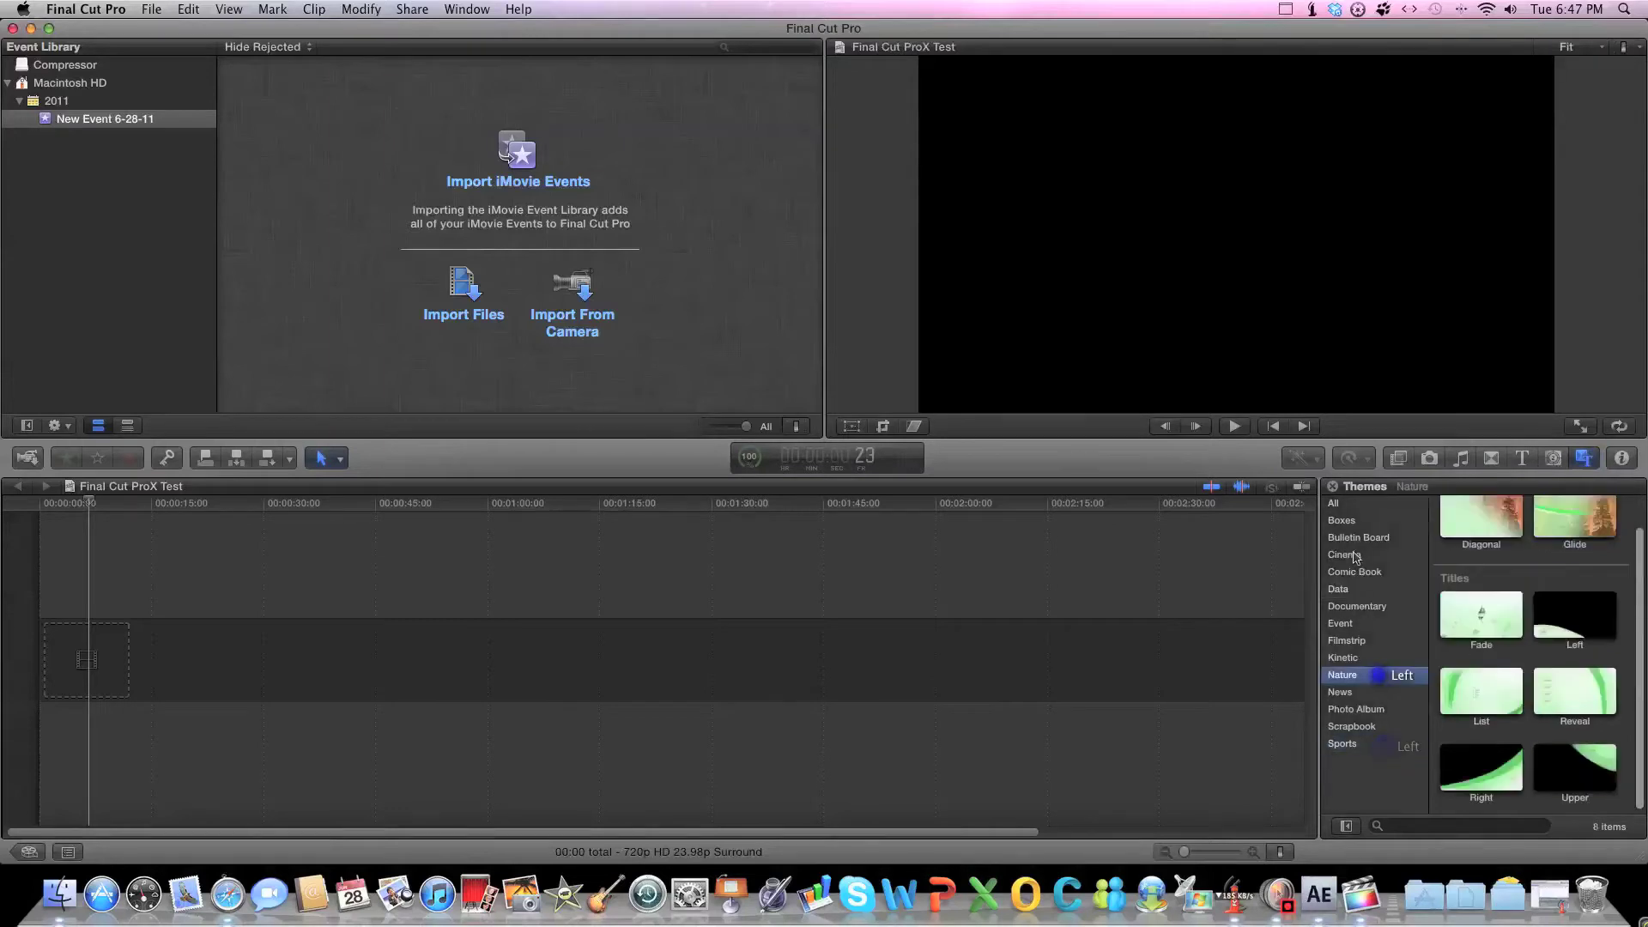
View the Cinema and Filmstrip categories in the Themes browser, looking through the Filmstrip transitions and titles.
left_click(1356, 554)
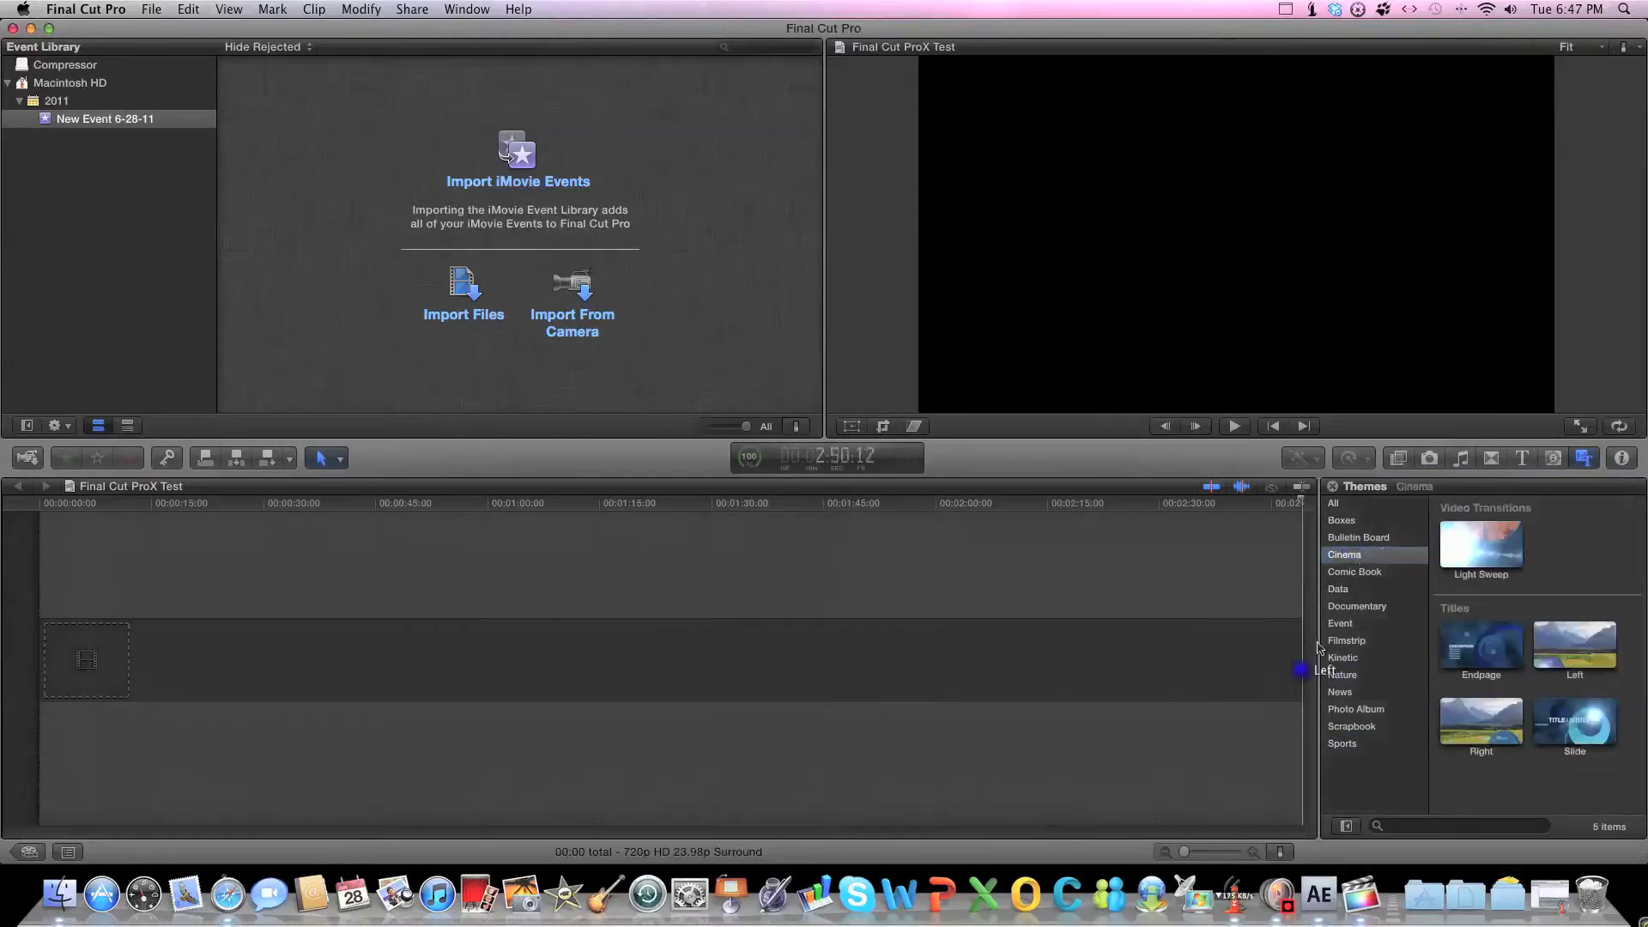
left_click(1345, 640)
scroll(1482, 576, "down", 2)
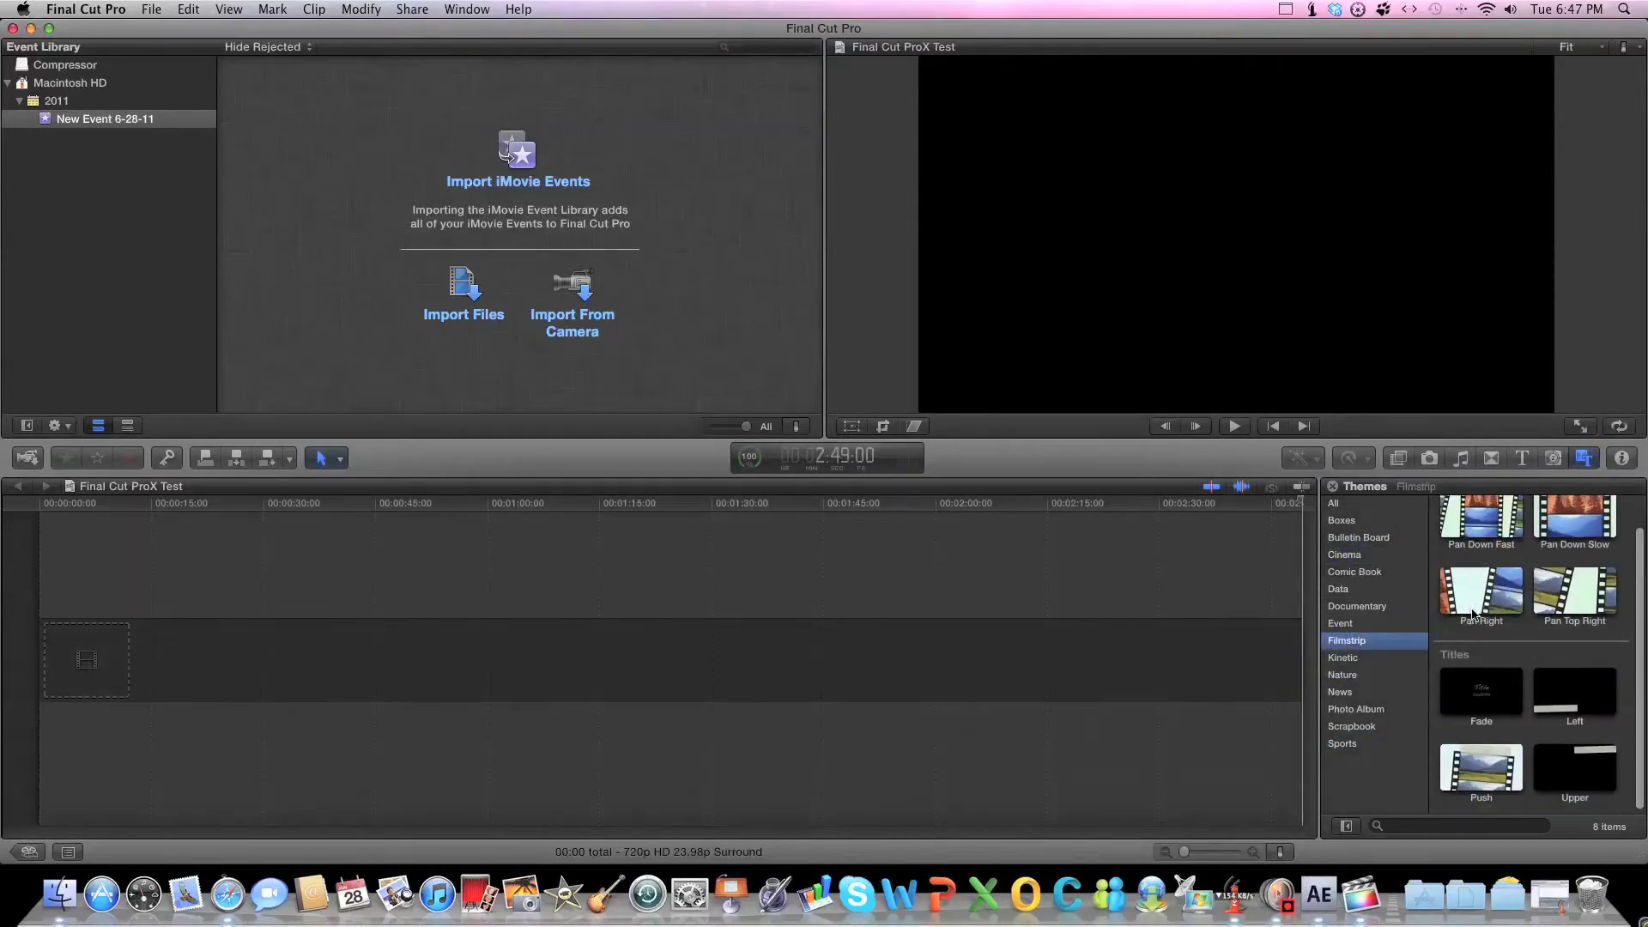
scroll(1473, 613, "up", 1)
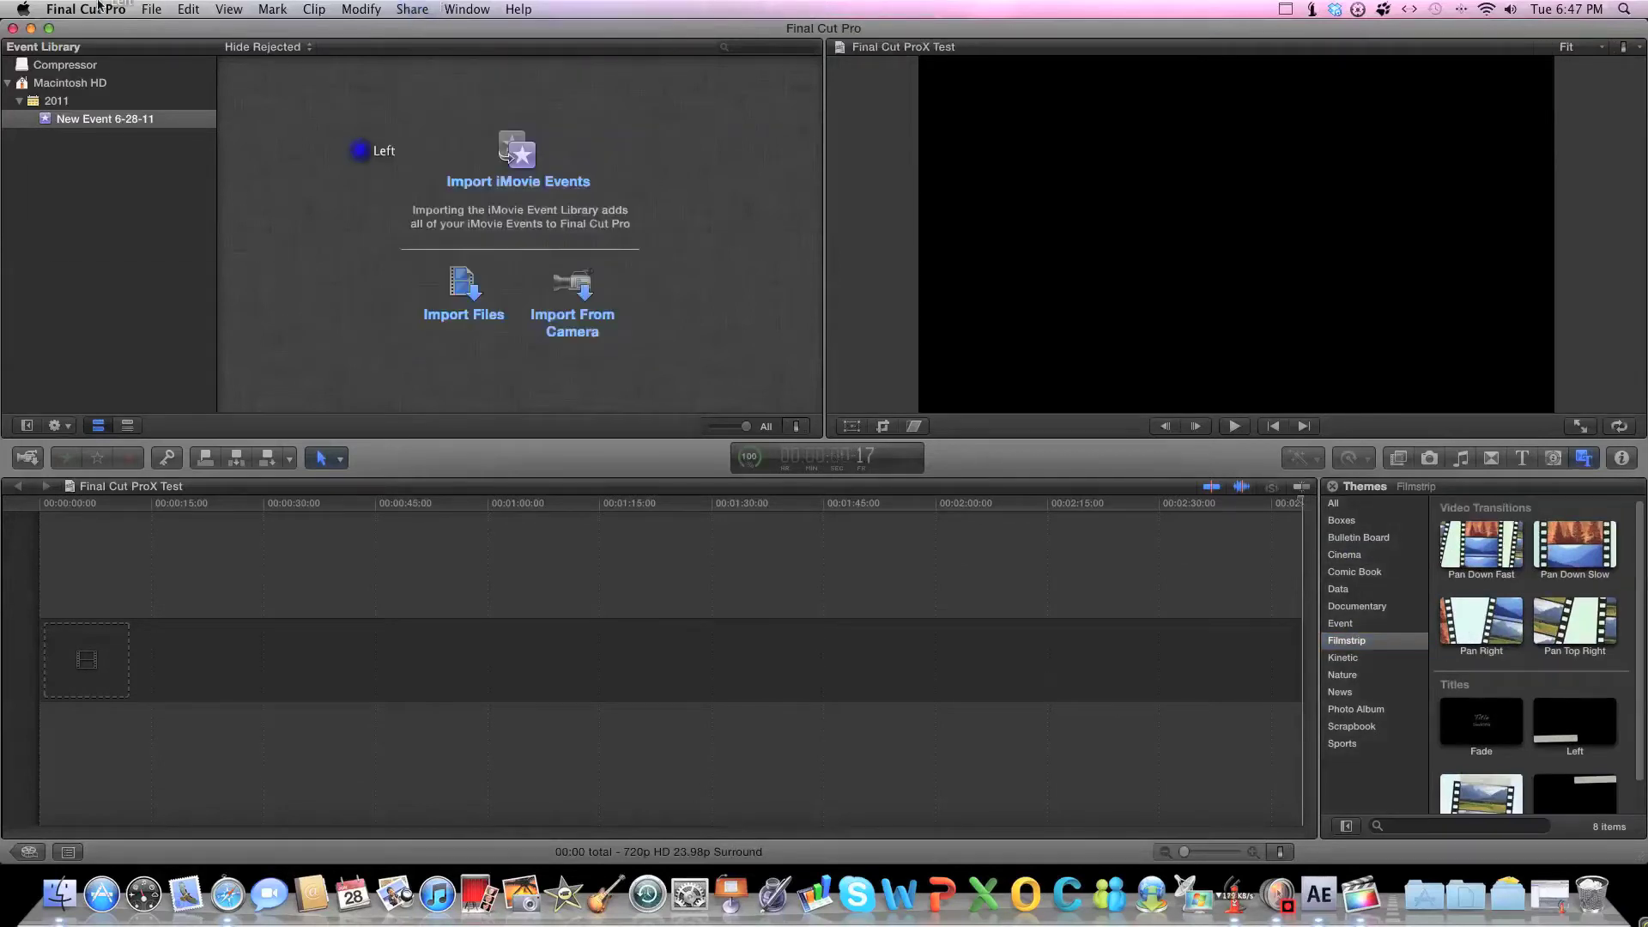
Open the application preferences, review the Editing, Playback and Import settings, and close them.
left_click(163, 9)
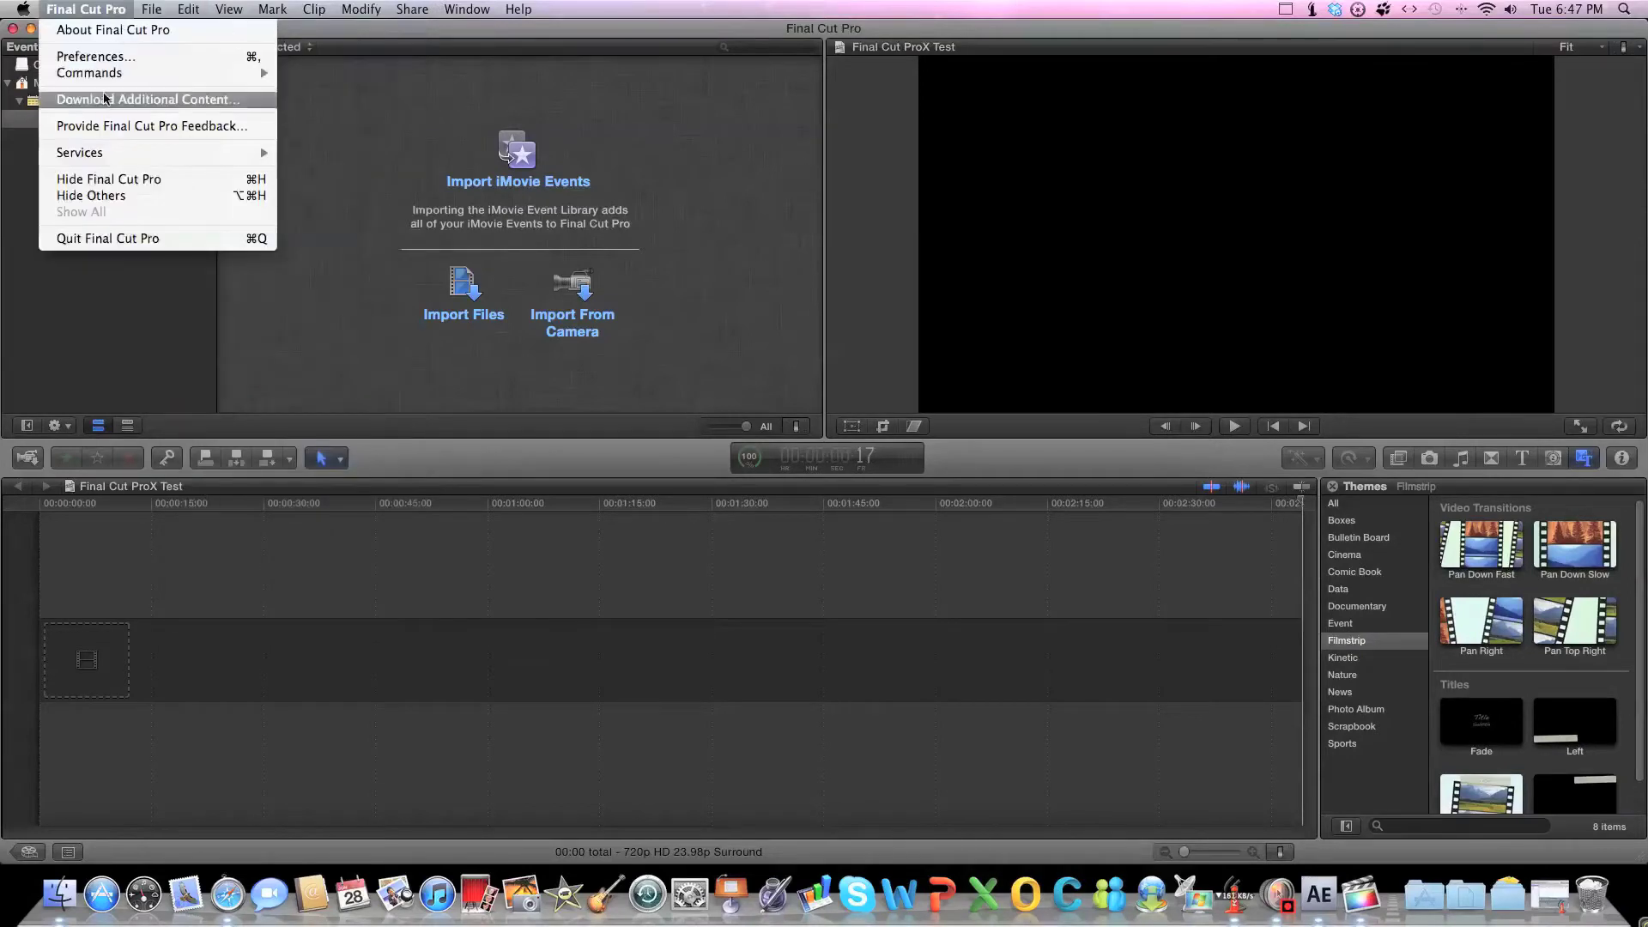
mouse_move(109, 75)
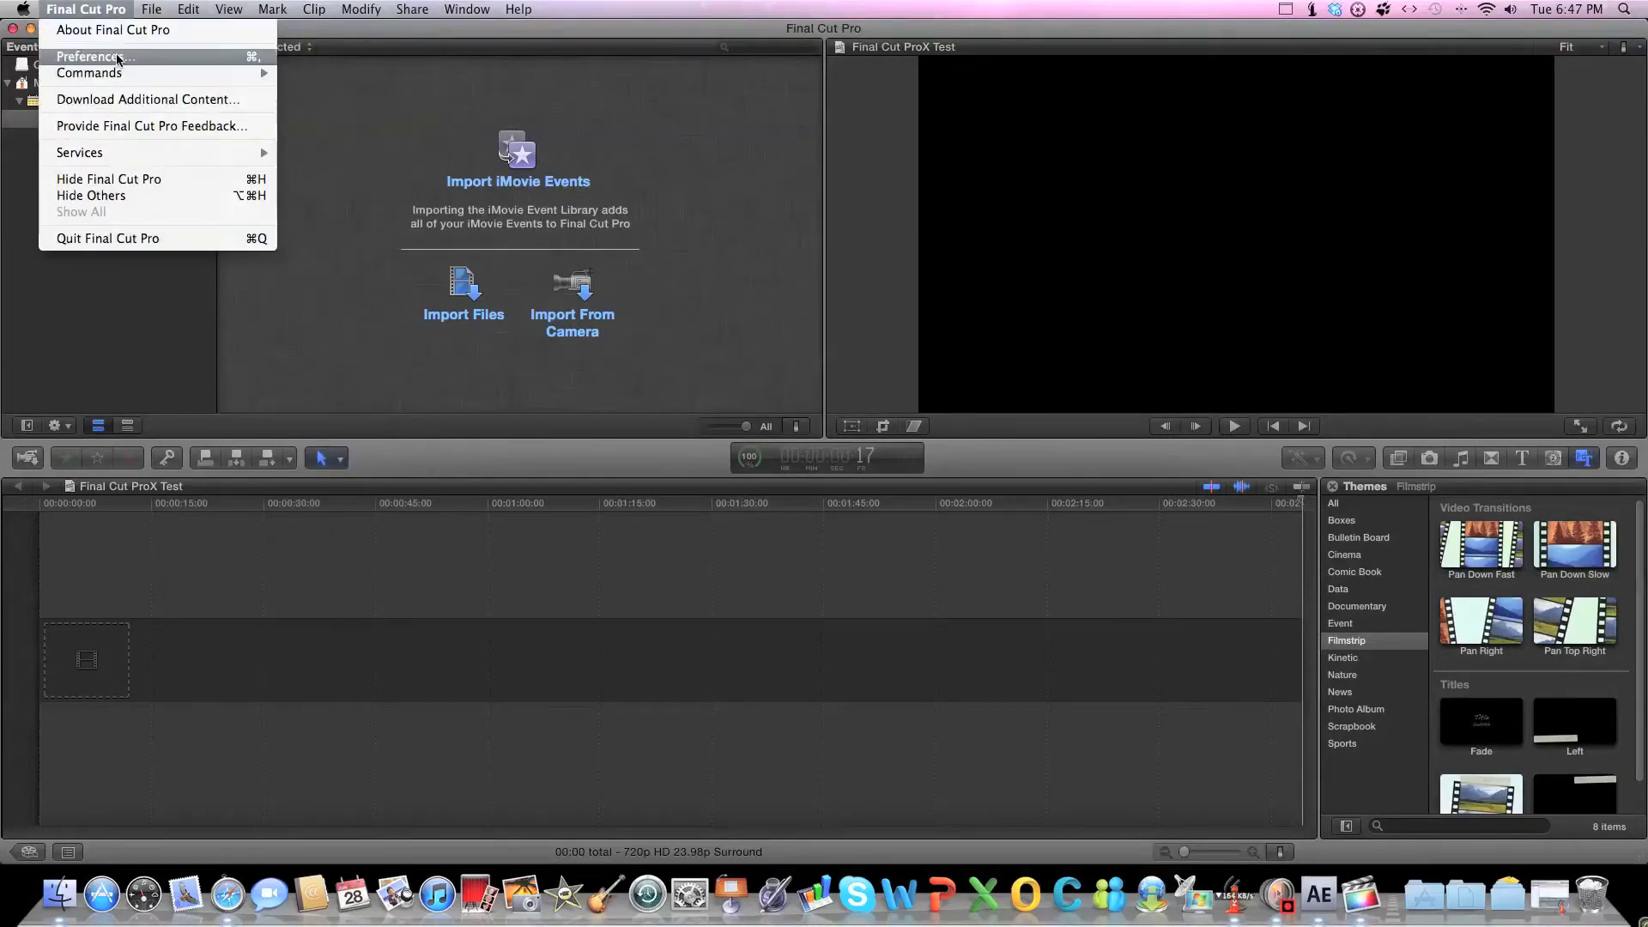
left_click(117, 57)
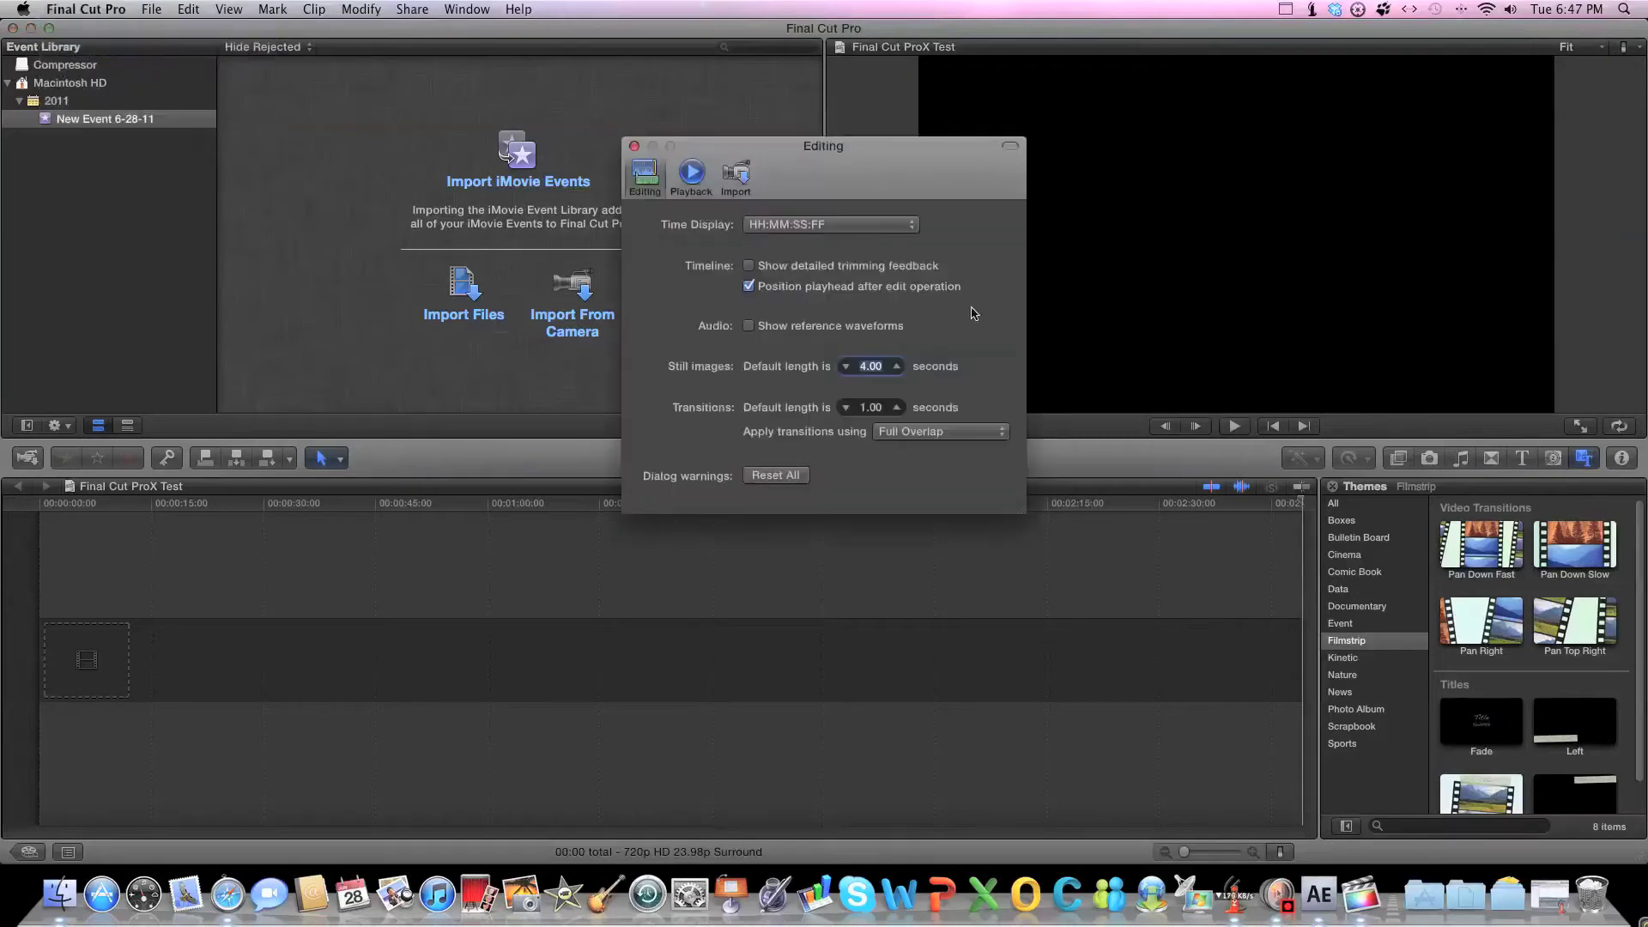
left_click(692, 176)
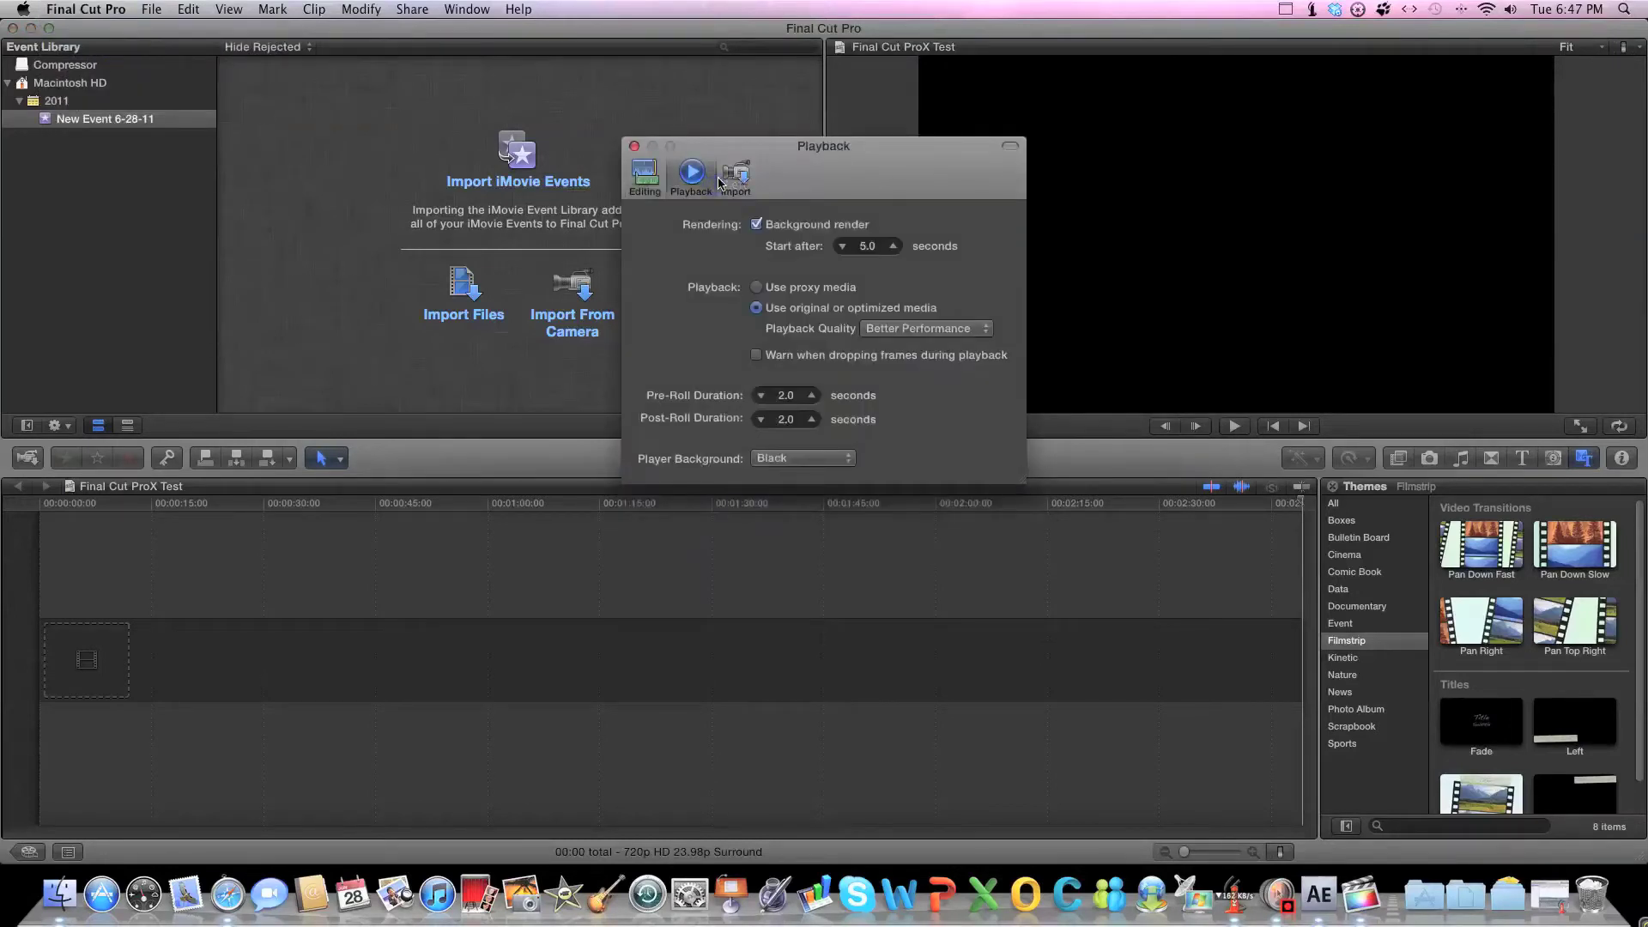
left_click(734, 176)
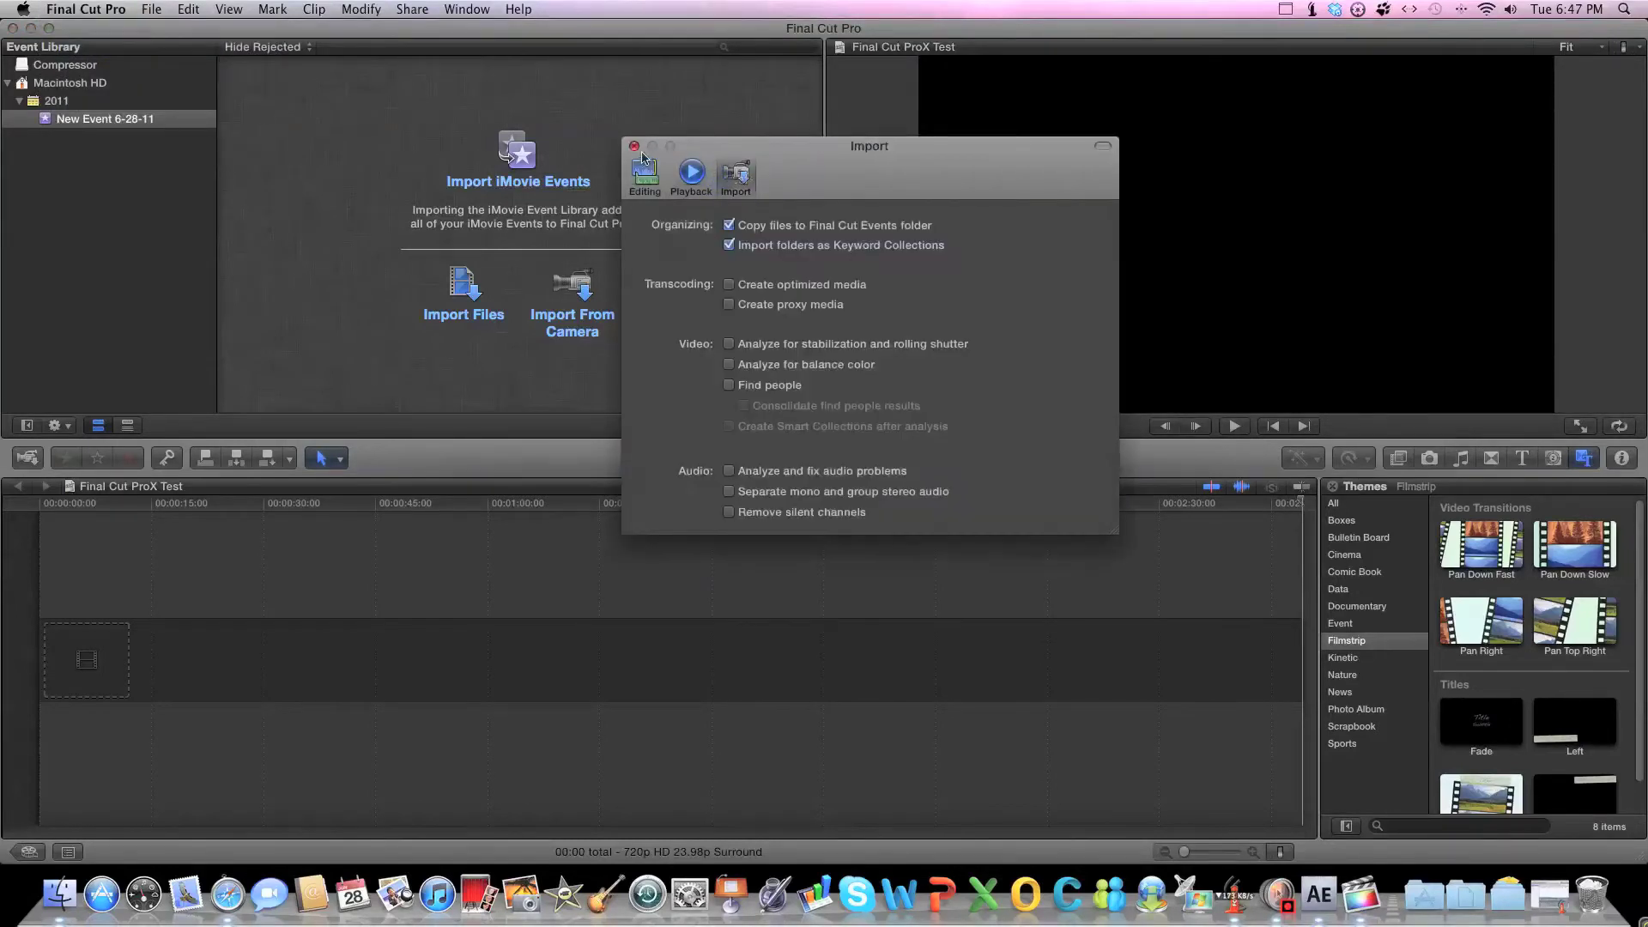
left_click(635, 146)
Look over the sharing and export options available for the empty project.
left_click(467, 8)
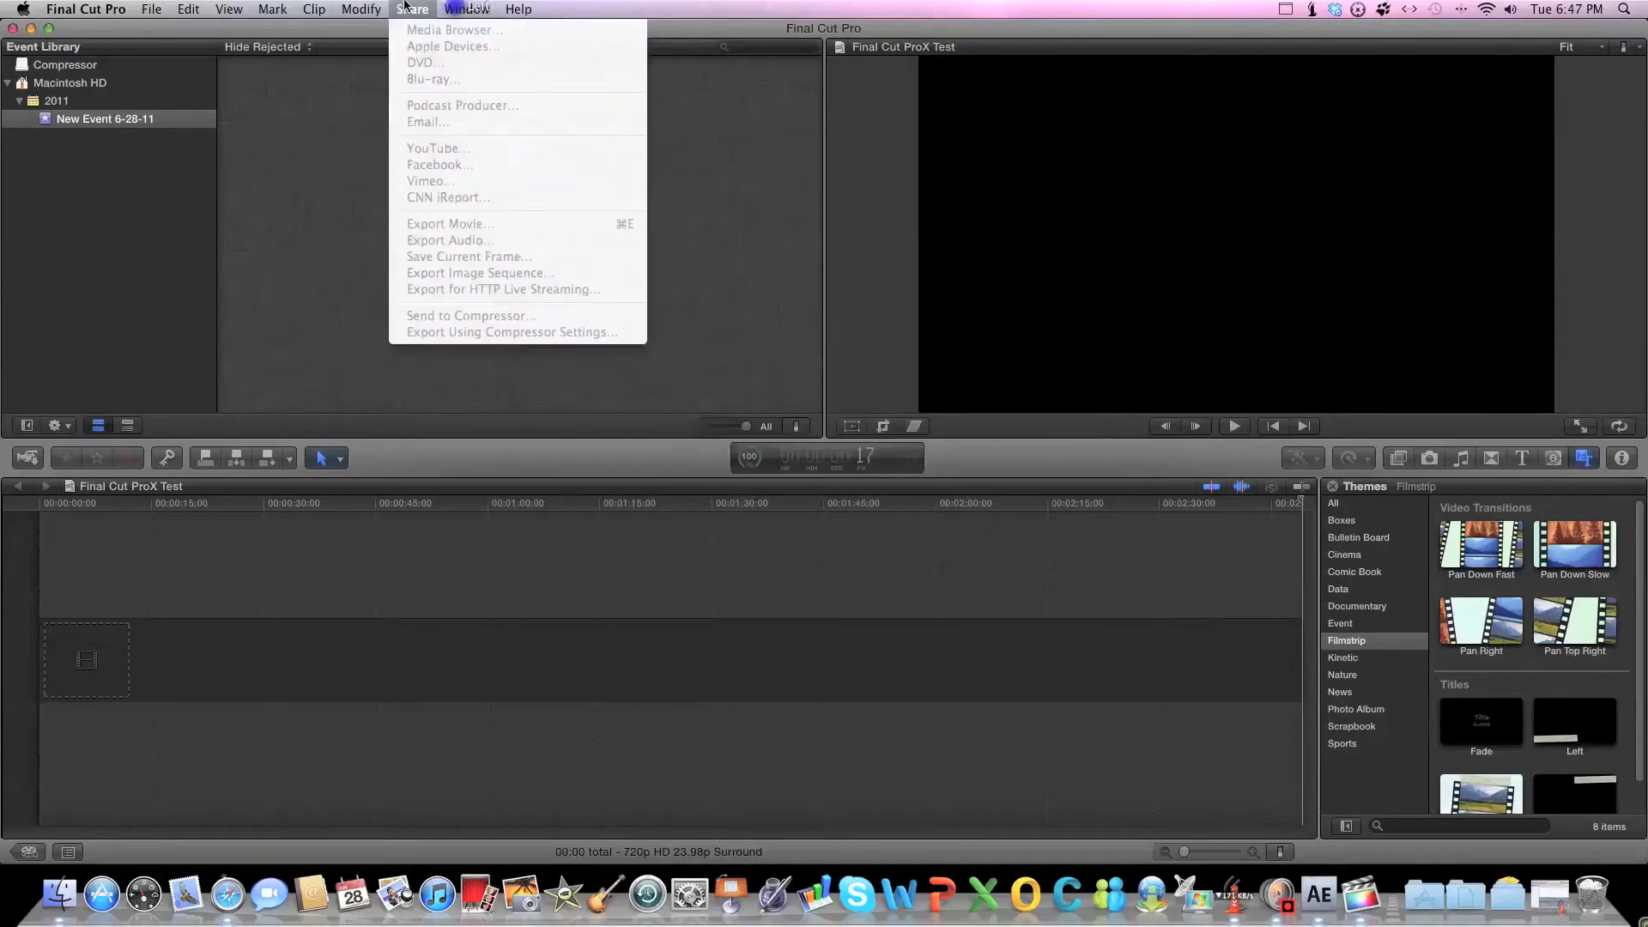
left_click(297, 202)
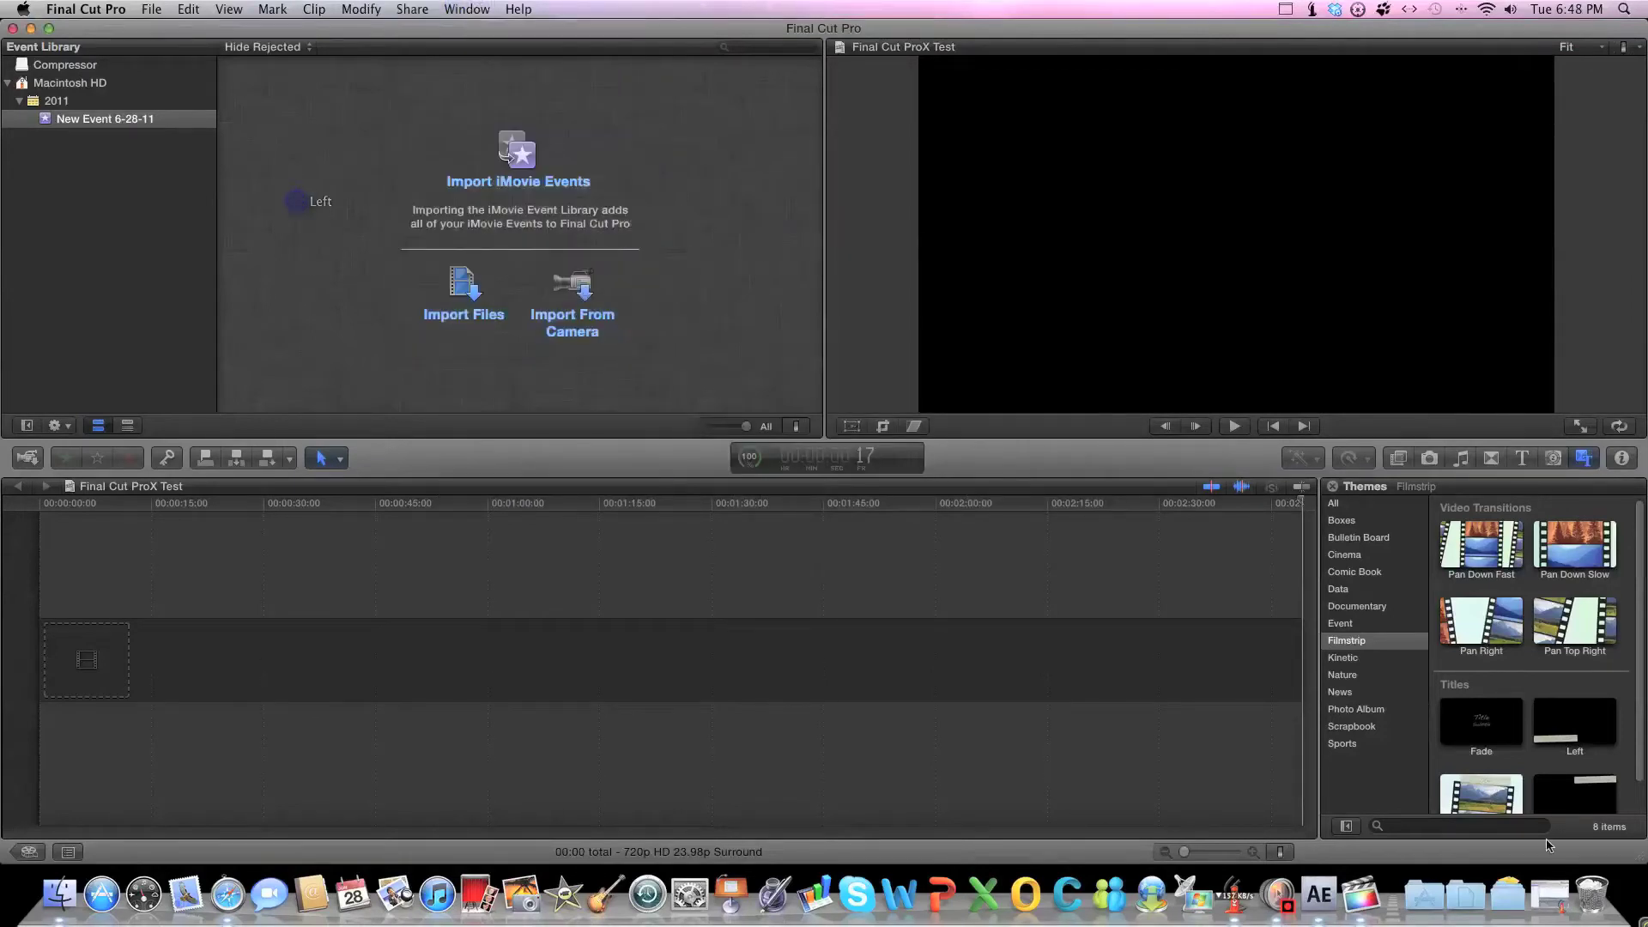
left_click(1507, 893)
left_click(1507, 892)
left_click(1428, 897)
left_click(1431, 902)
left_click(412, 8)
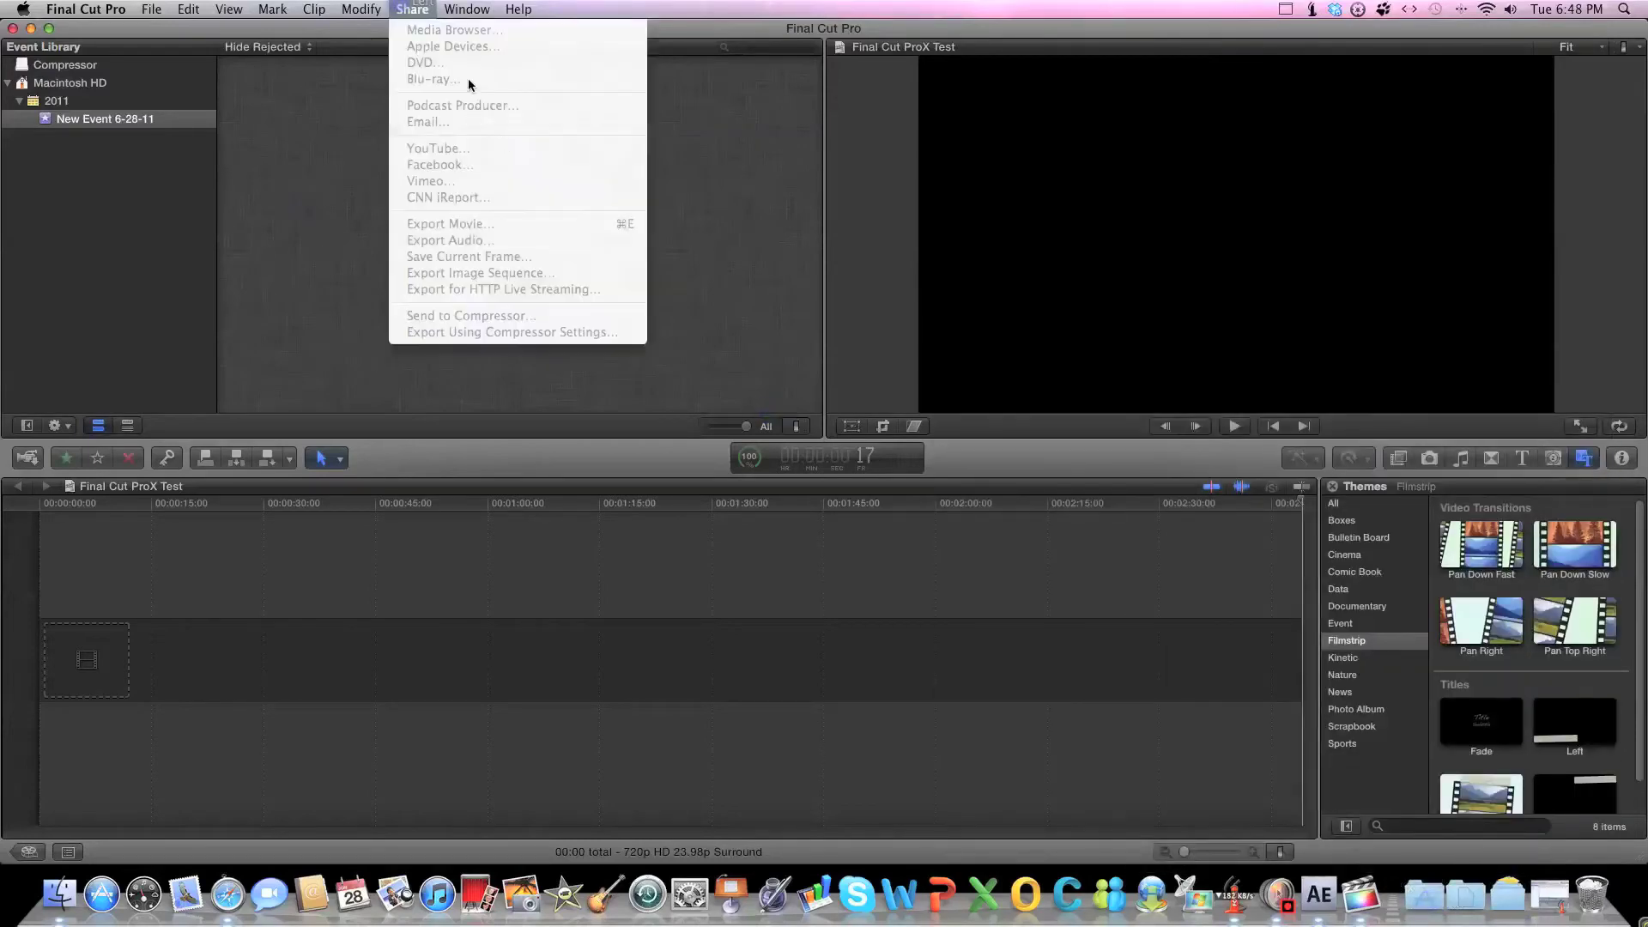
mouse_move(440, 4)
left_click(519, 10)
Add the Centered title from the Titles browser to the start of the empty timeline and select the clip.
left_click(1545, 442)
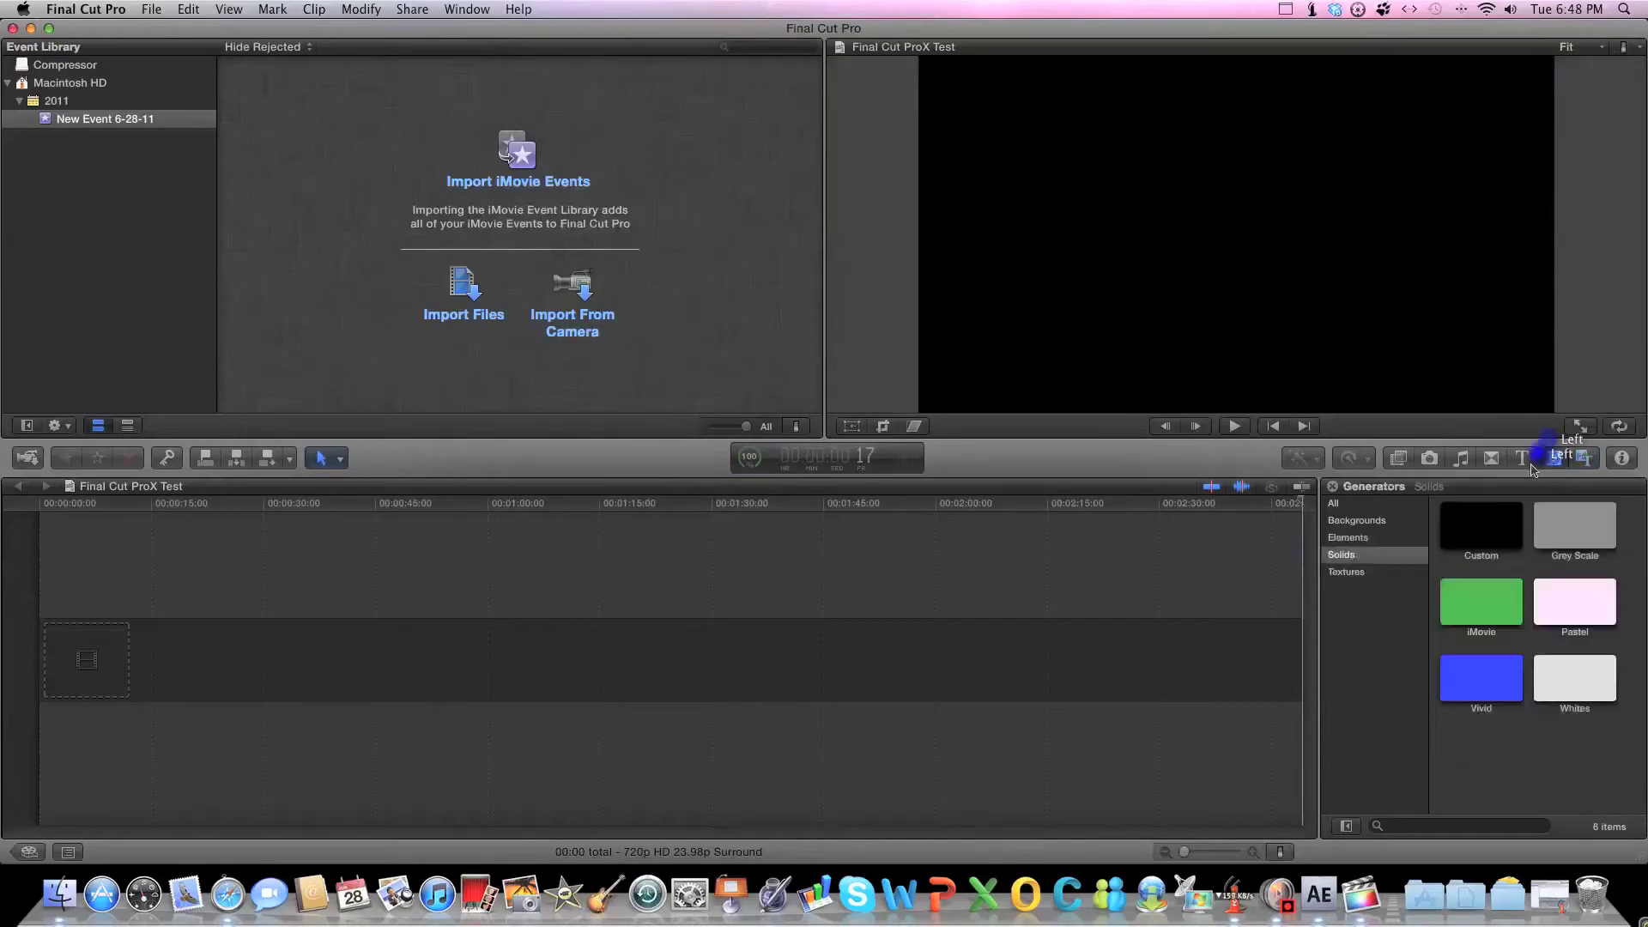
left_click(1522, 457)
left_click_drag(1577, 584, 221, 618)
left_click(412, 9)
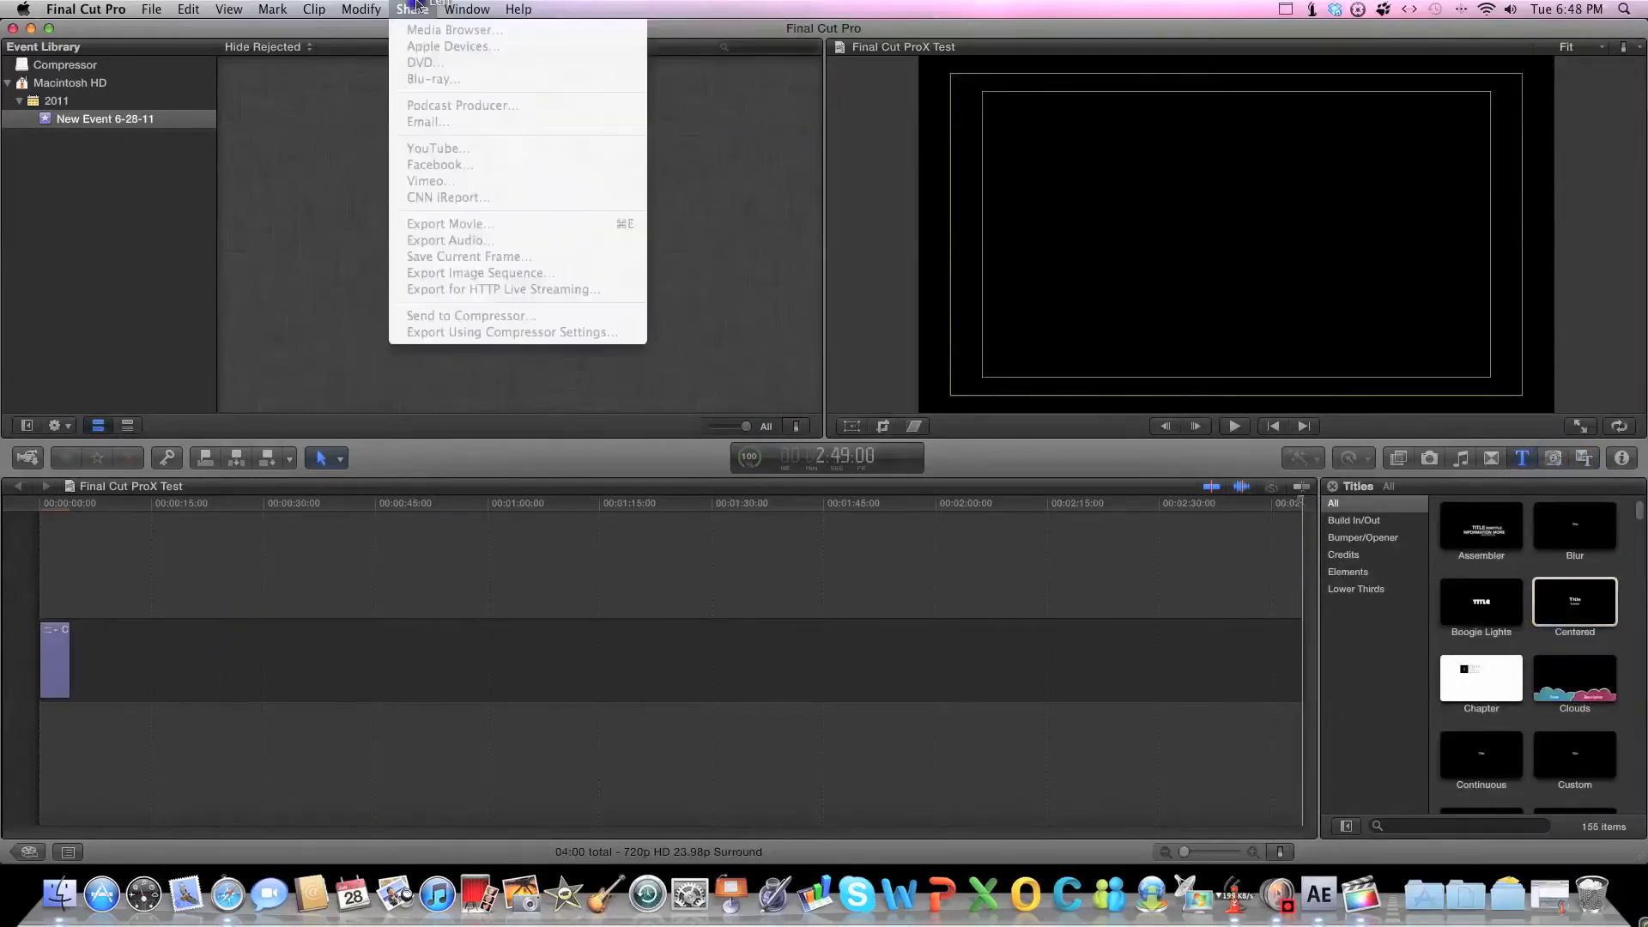
left_click(83, 653)
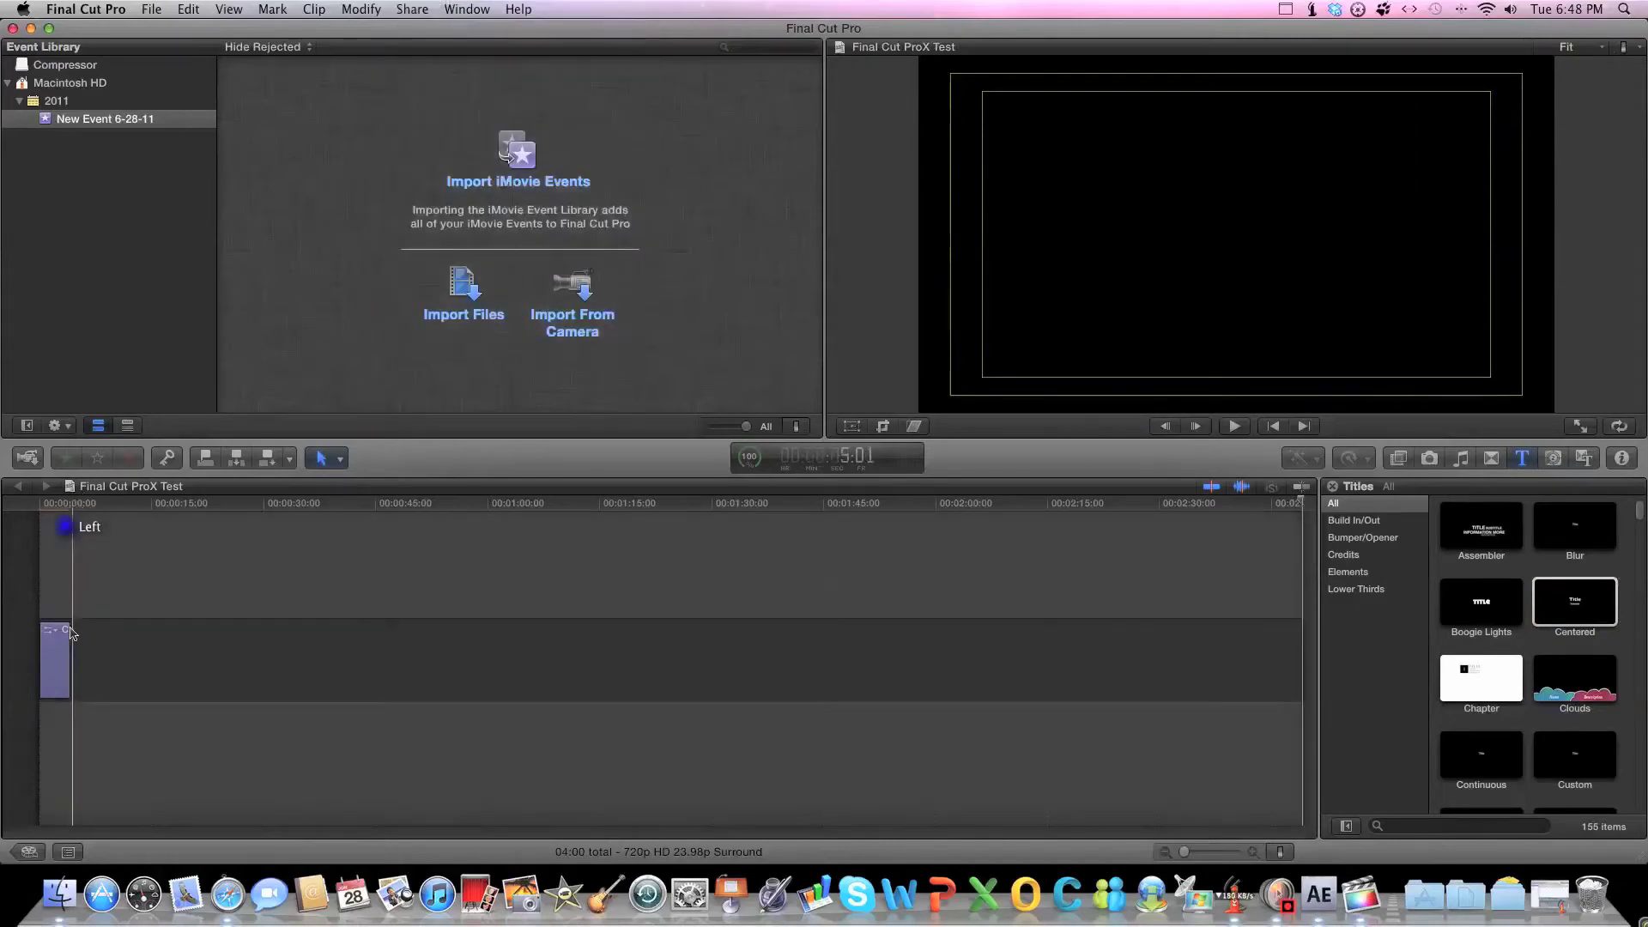
left_click(60, 636)
Start exporting the project as a QuickTime movie and review the export format choices and the output summary.
left_click(400, 9)
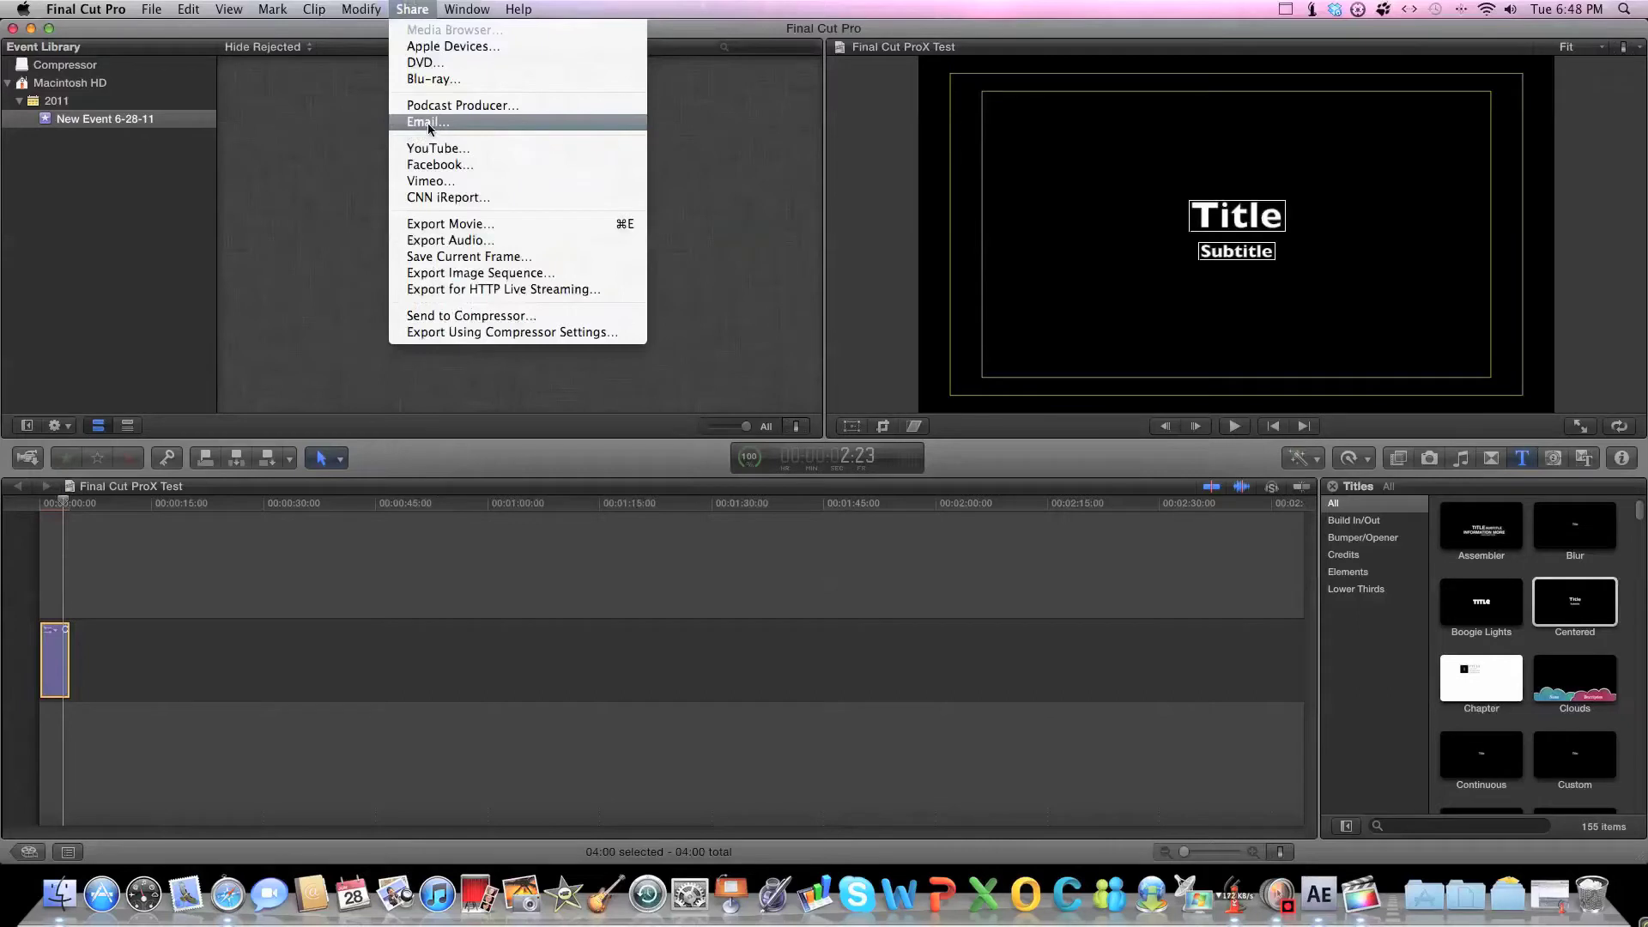
left_click(470, 224)
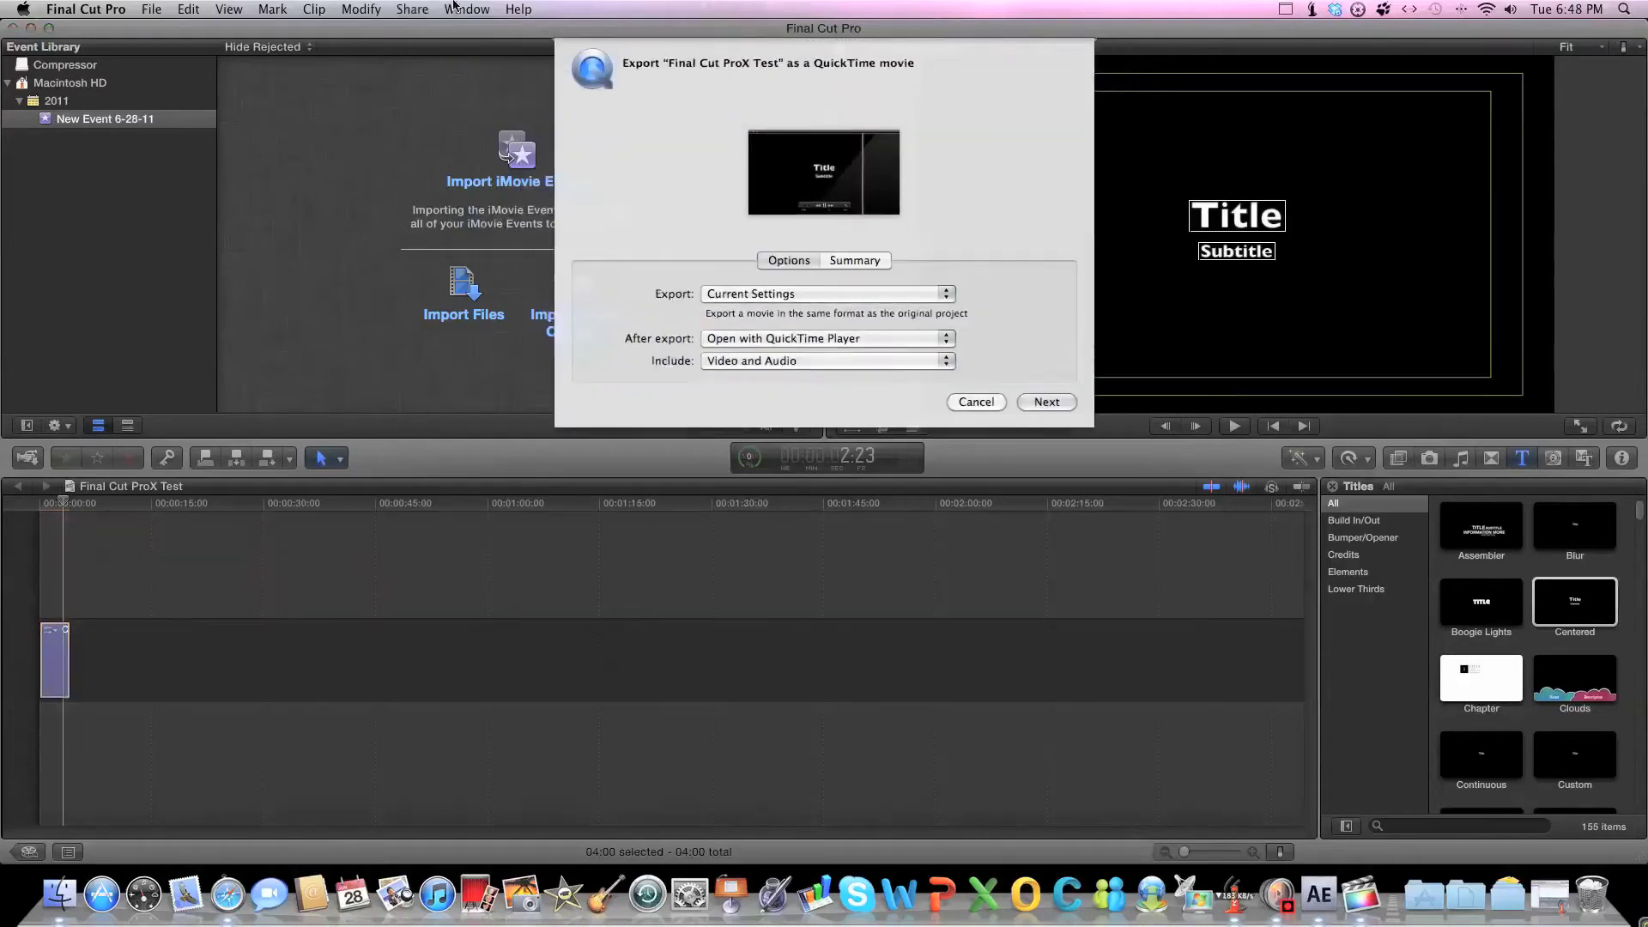
left_click(903, 295)
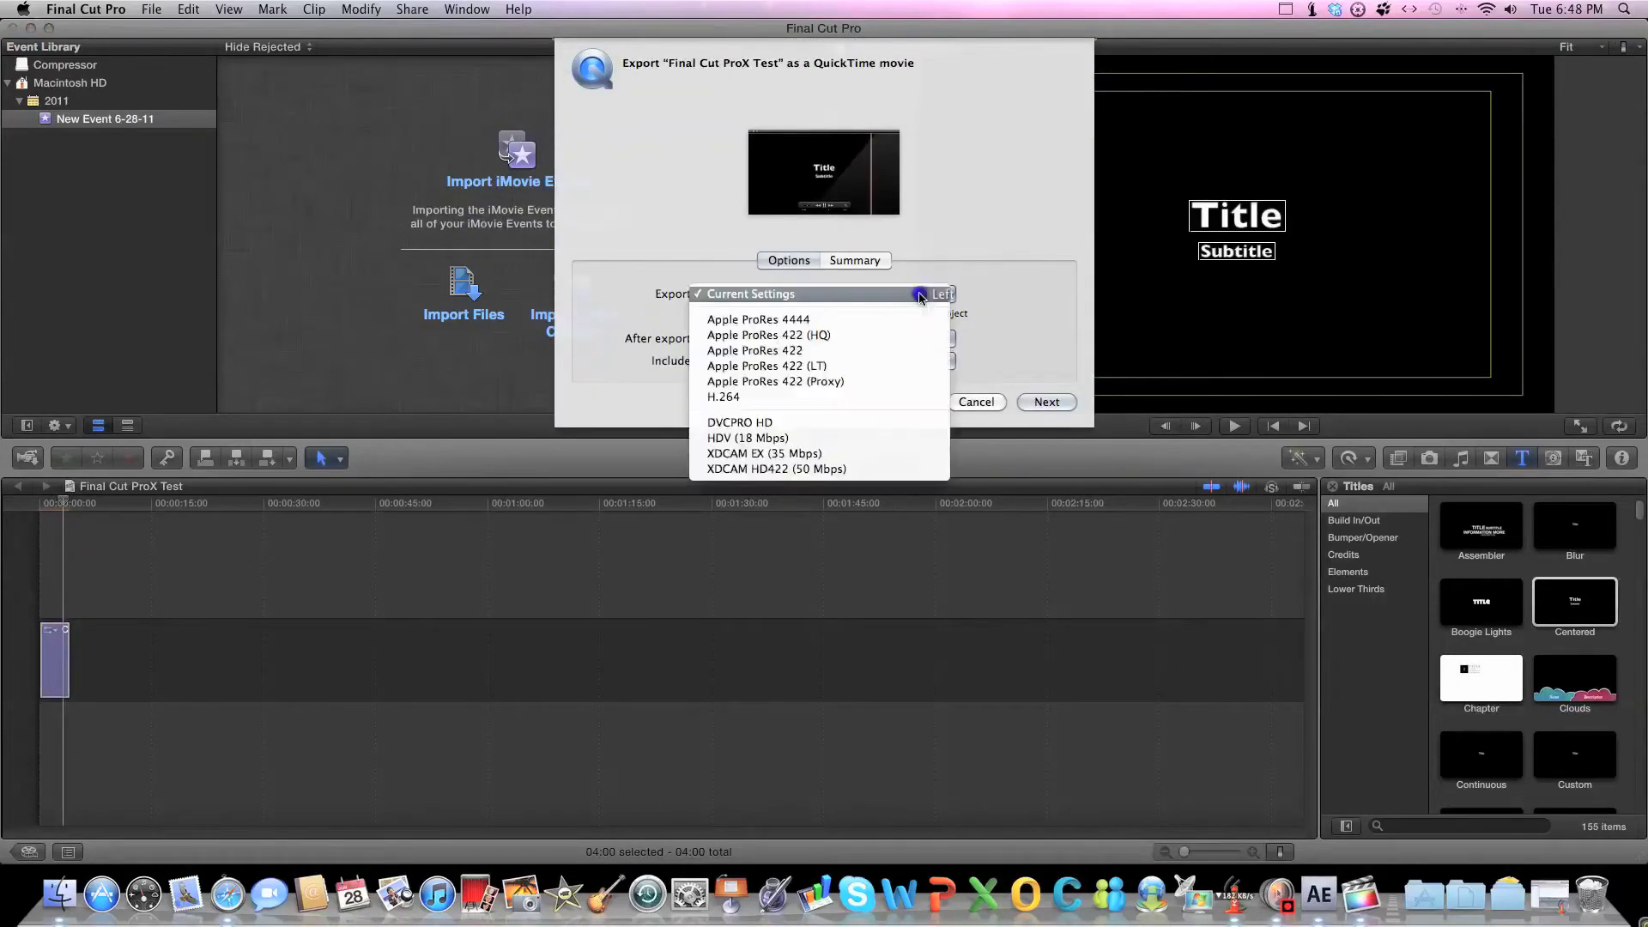
left_click(989, 313)
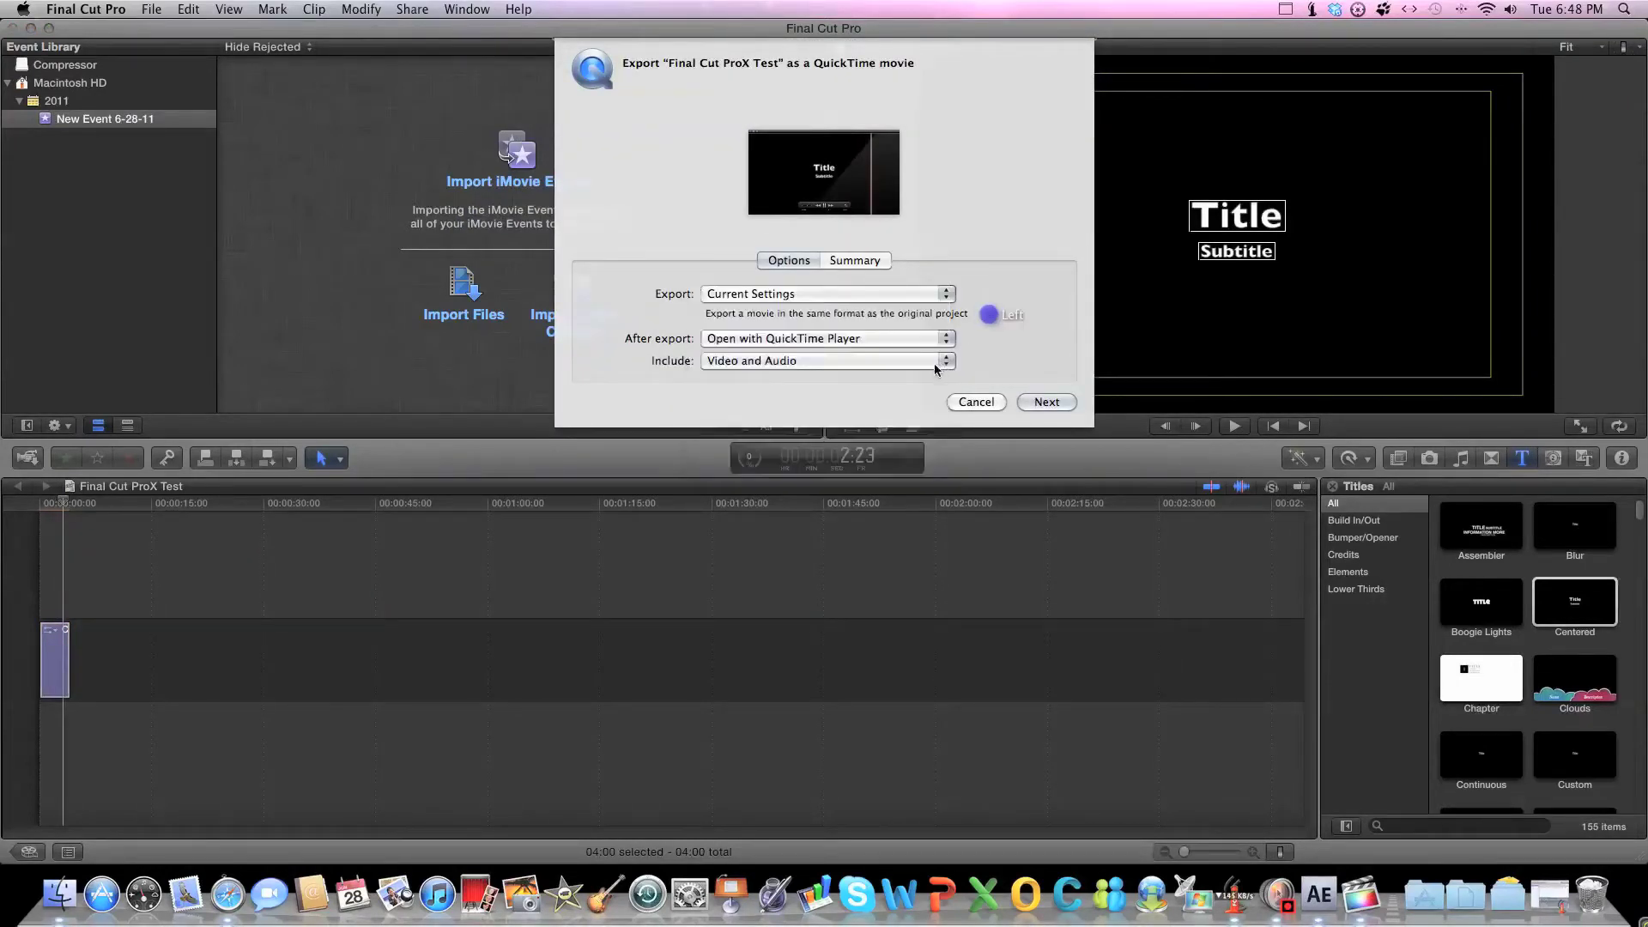
left_click(884, 260)
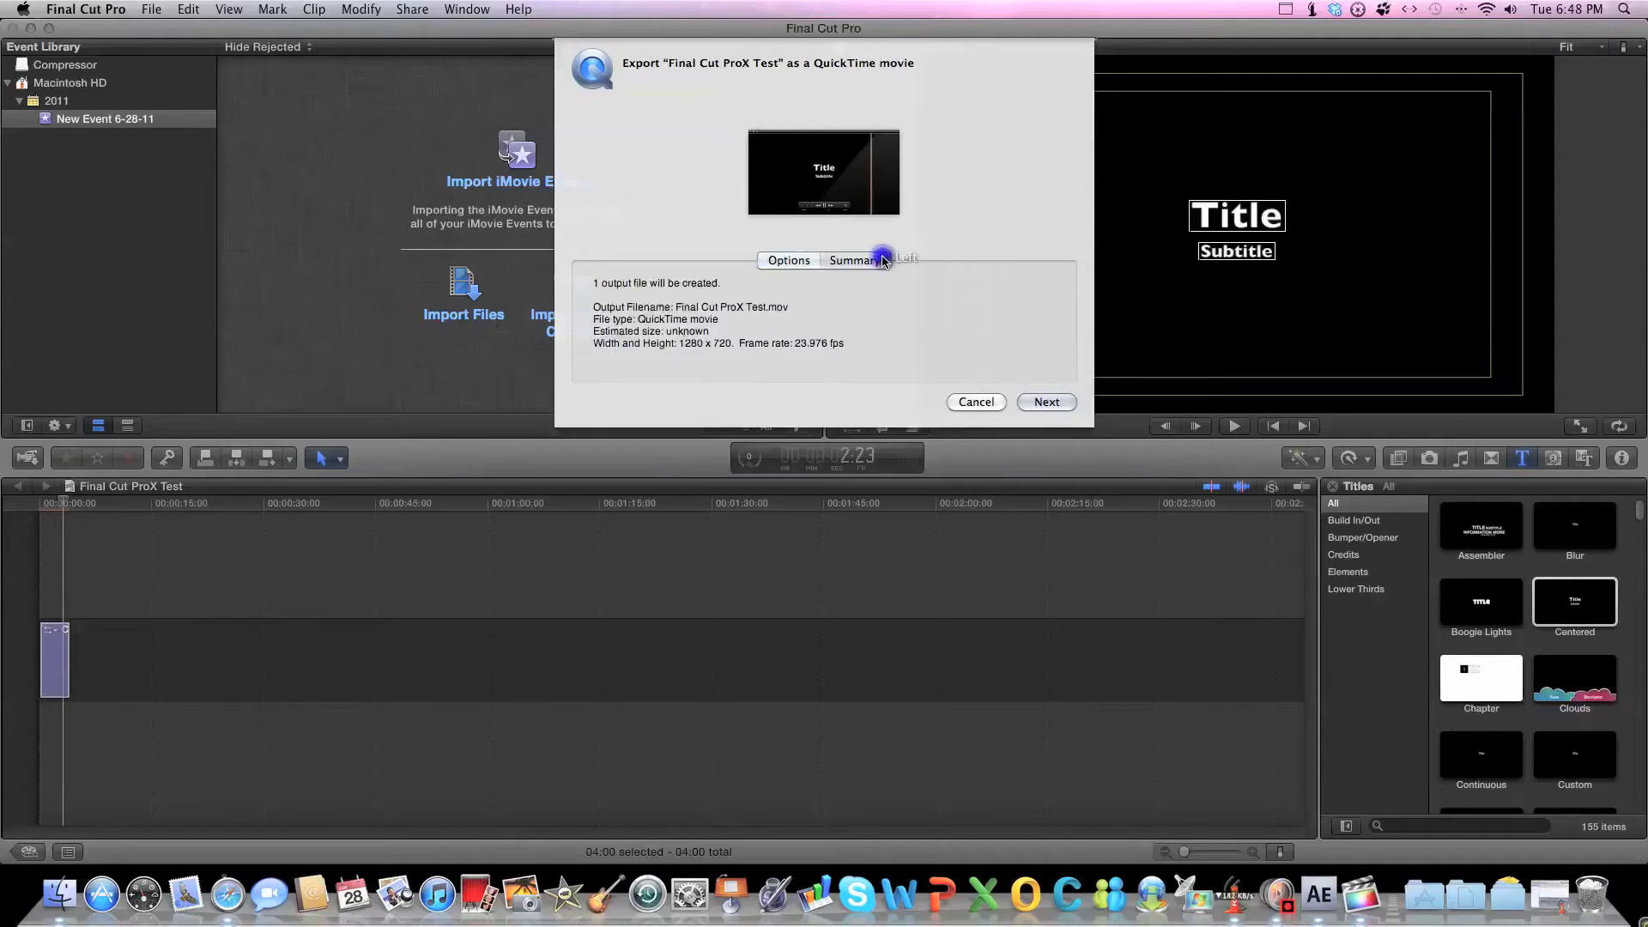
left_click(762, 266)
left_click(774, 65)
Set the export format to Apple ProRes 422, keeping Open with QuickTime Player and Video and Audio selected.
left_click(826, 293)
left_click(948, 282)
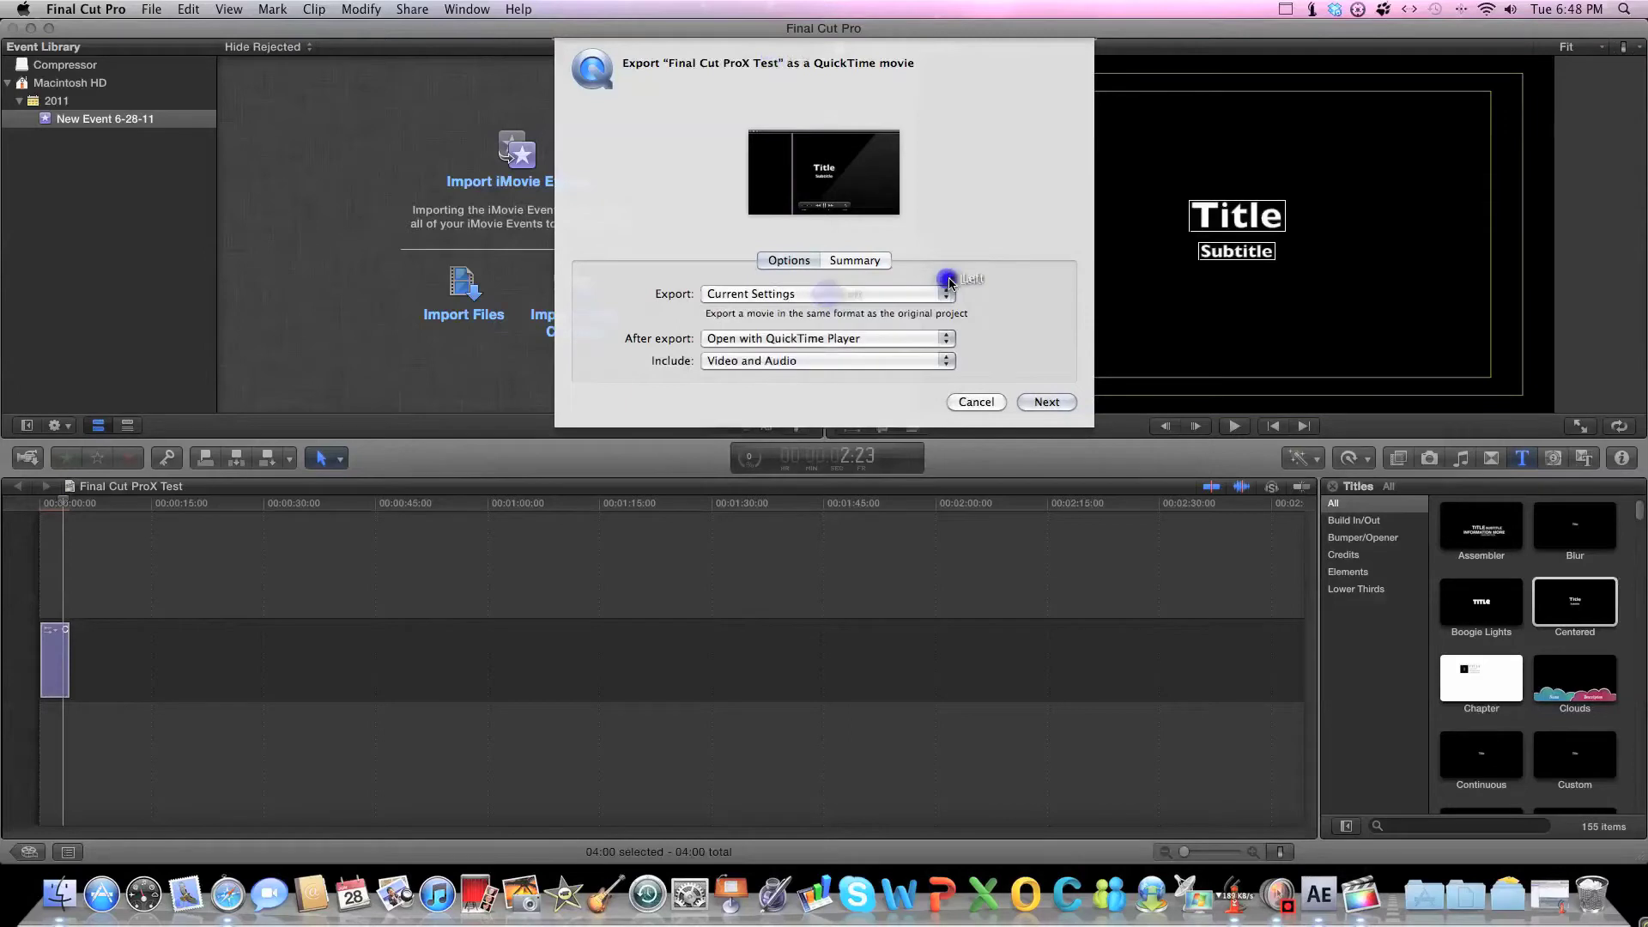
left_click(895, 346)
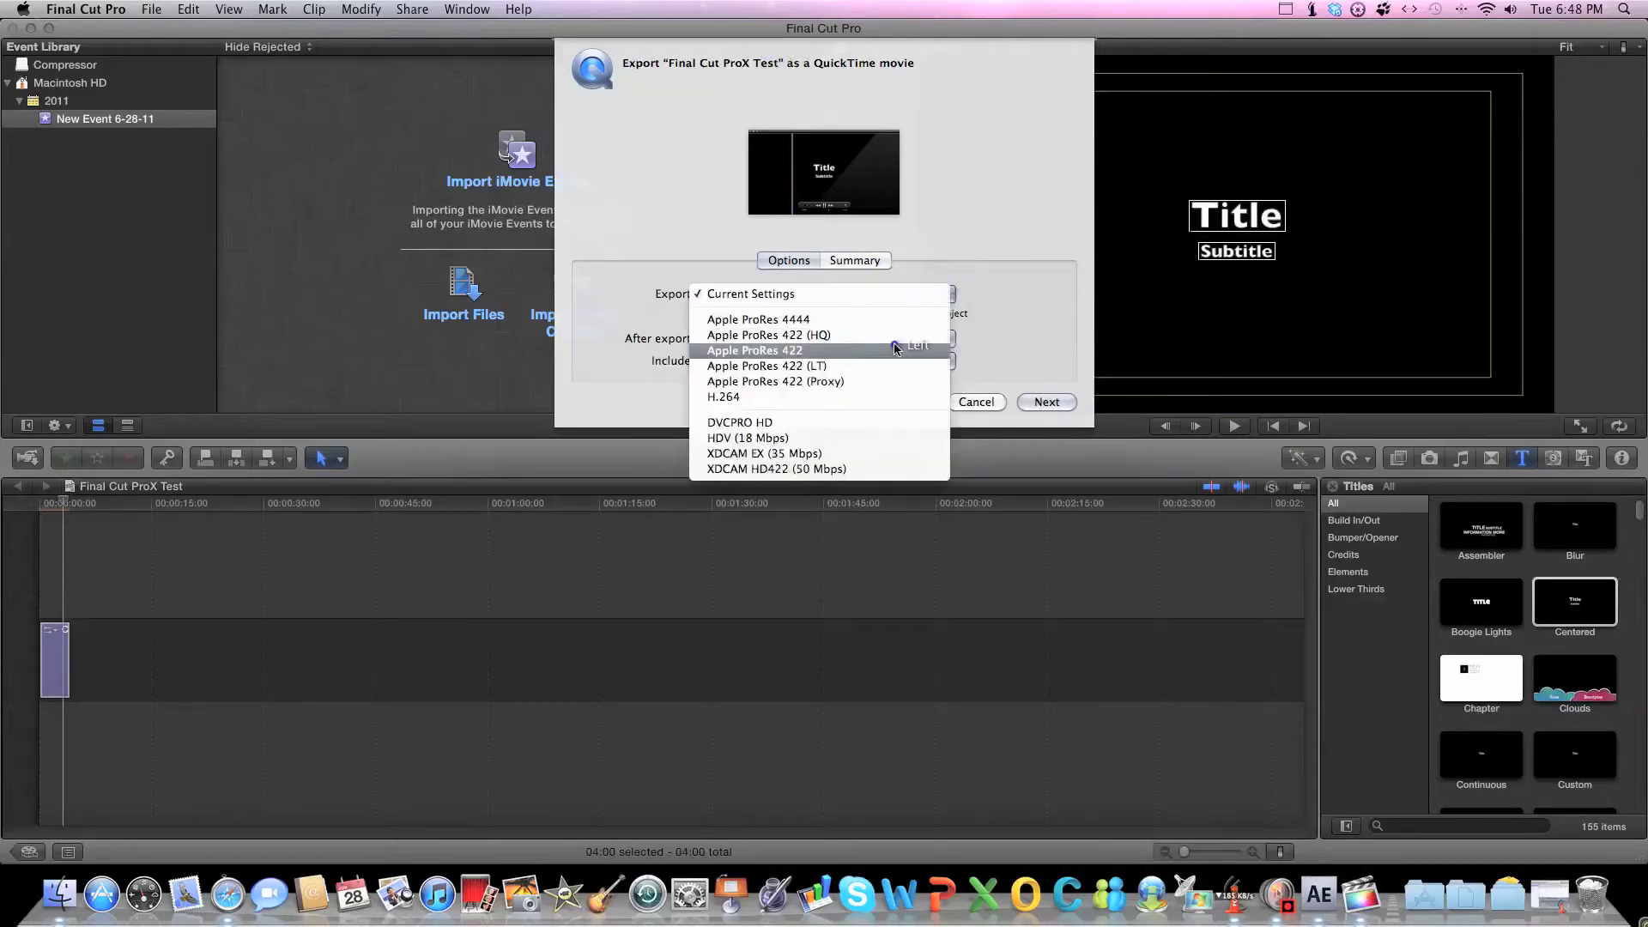
left_click(830, 341)
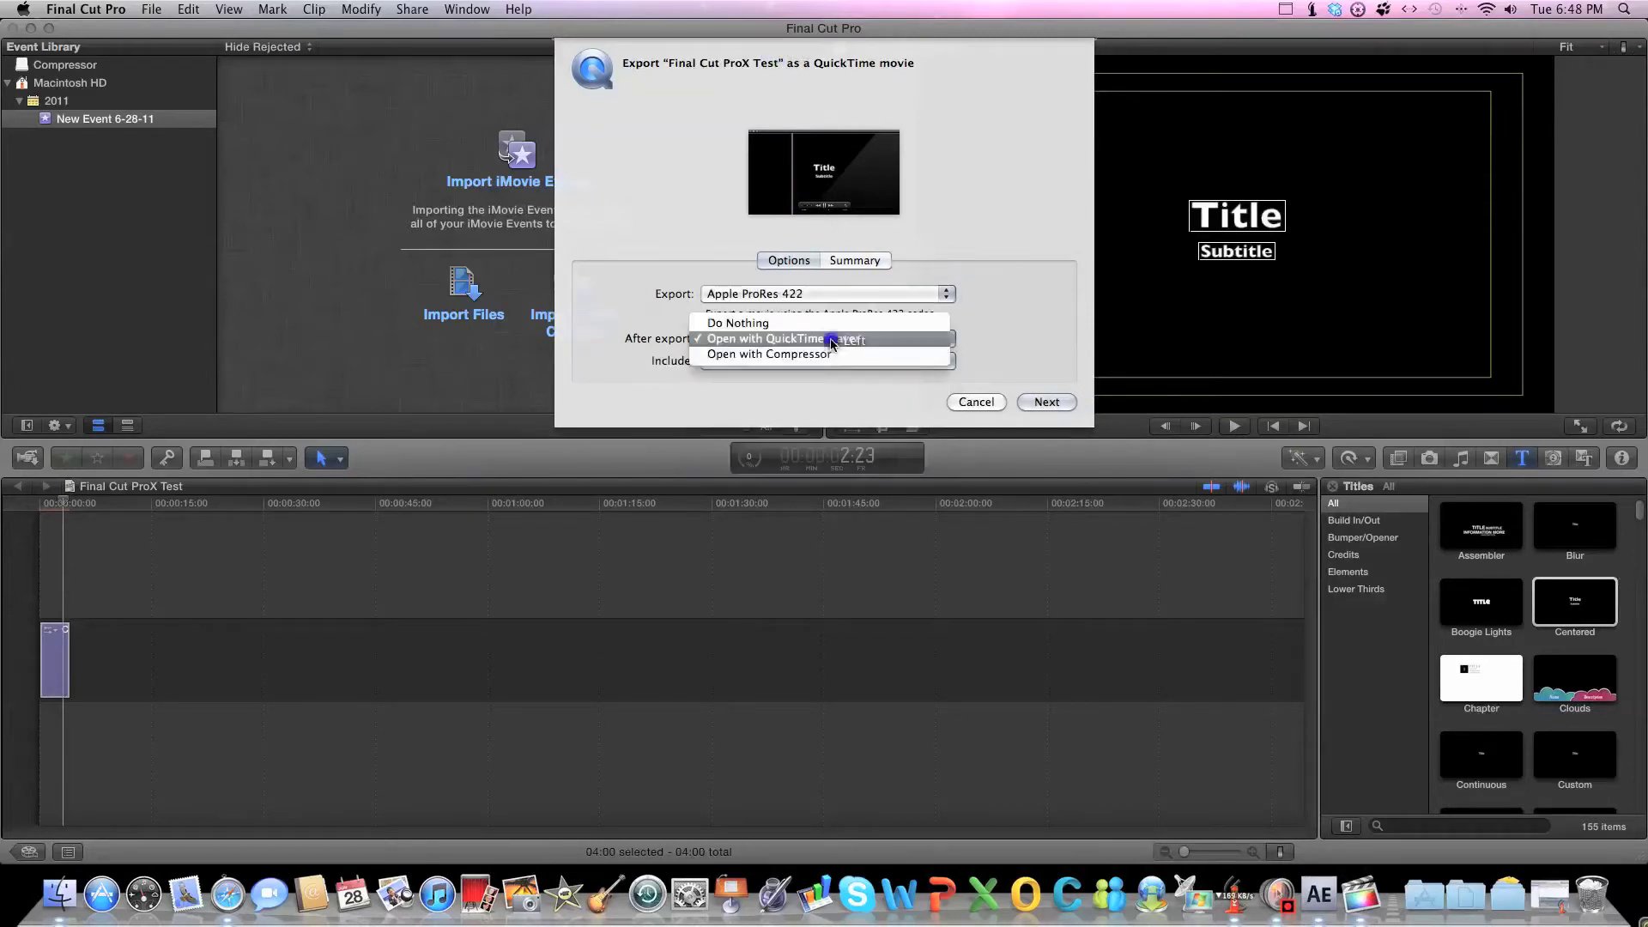
left_click(1006, 328)
left_click(919, 360)
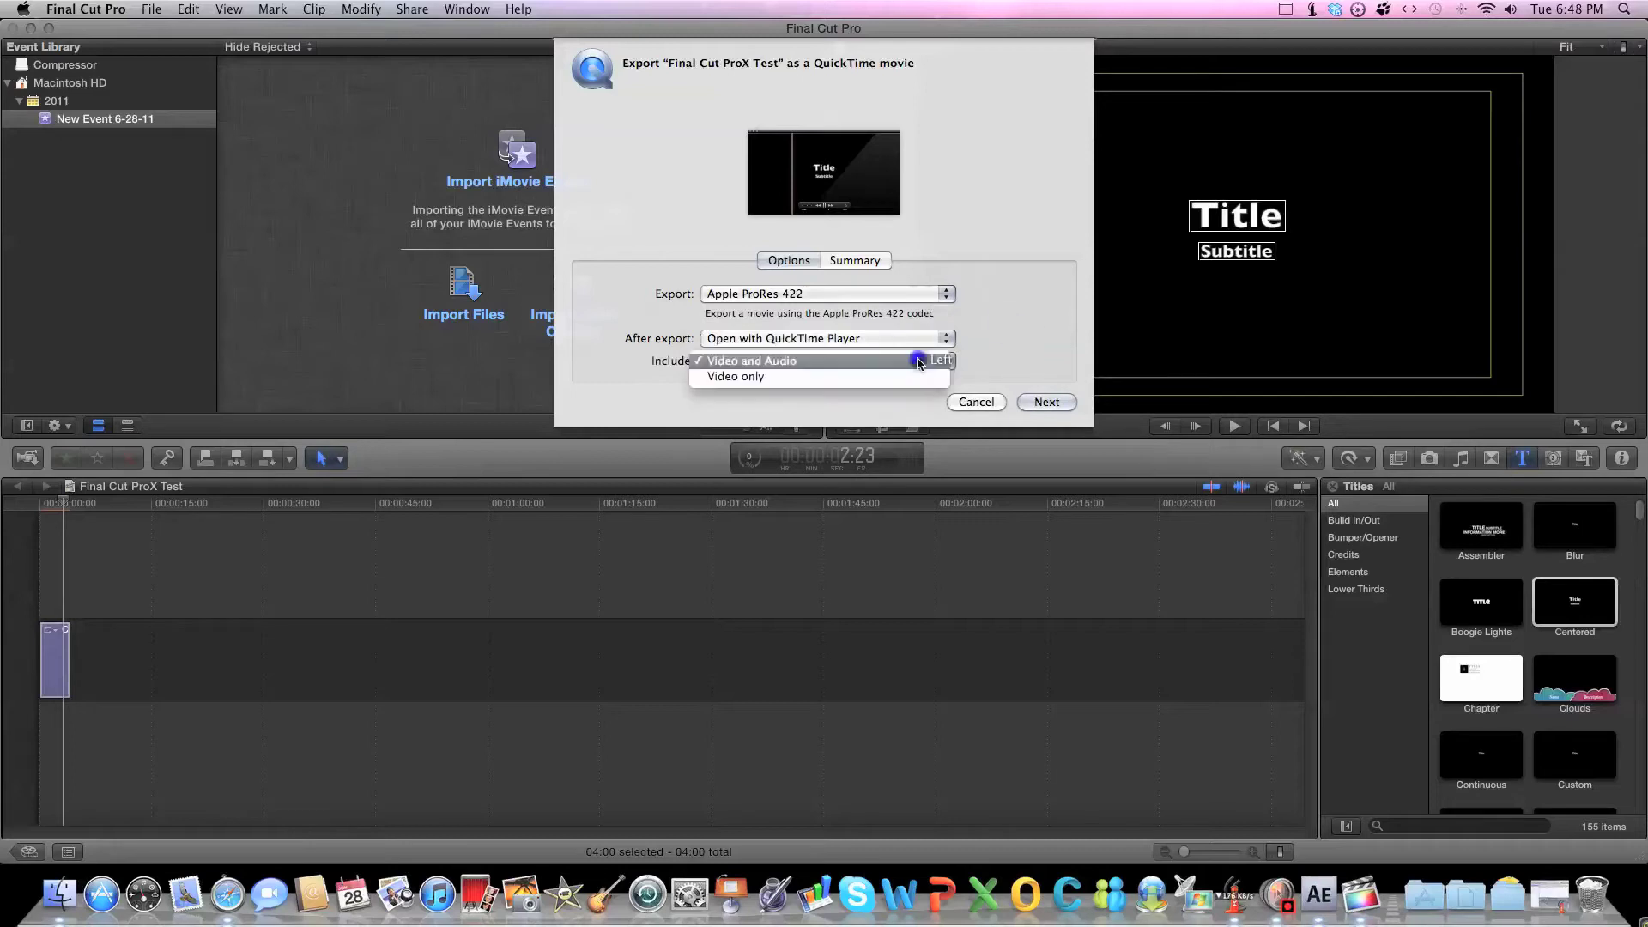
left_click(1048, 336)
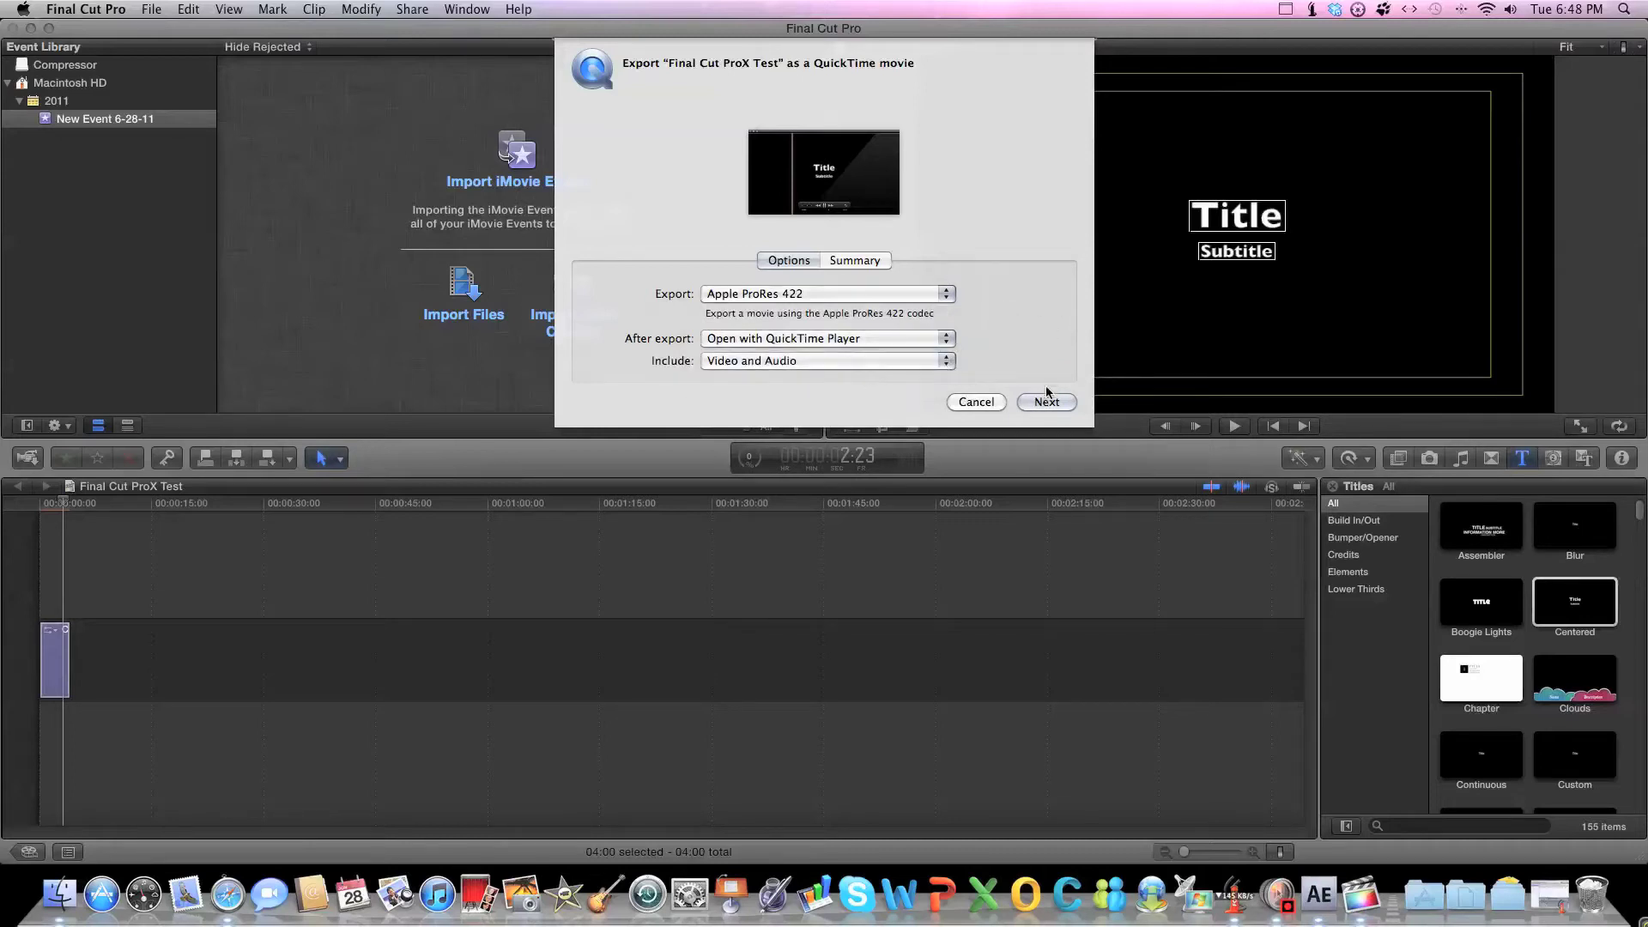
Save the exported movie as Final Cut ProX Test in the Documents folder.
left_click(1046, 400)
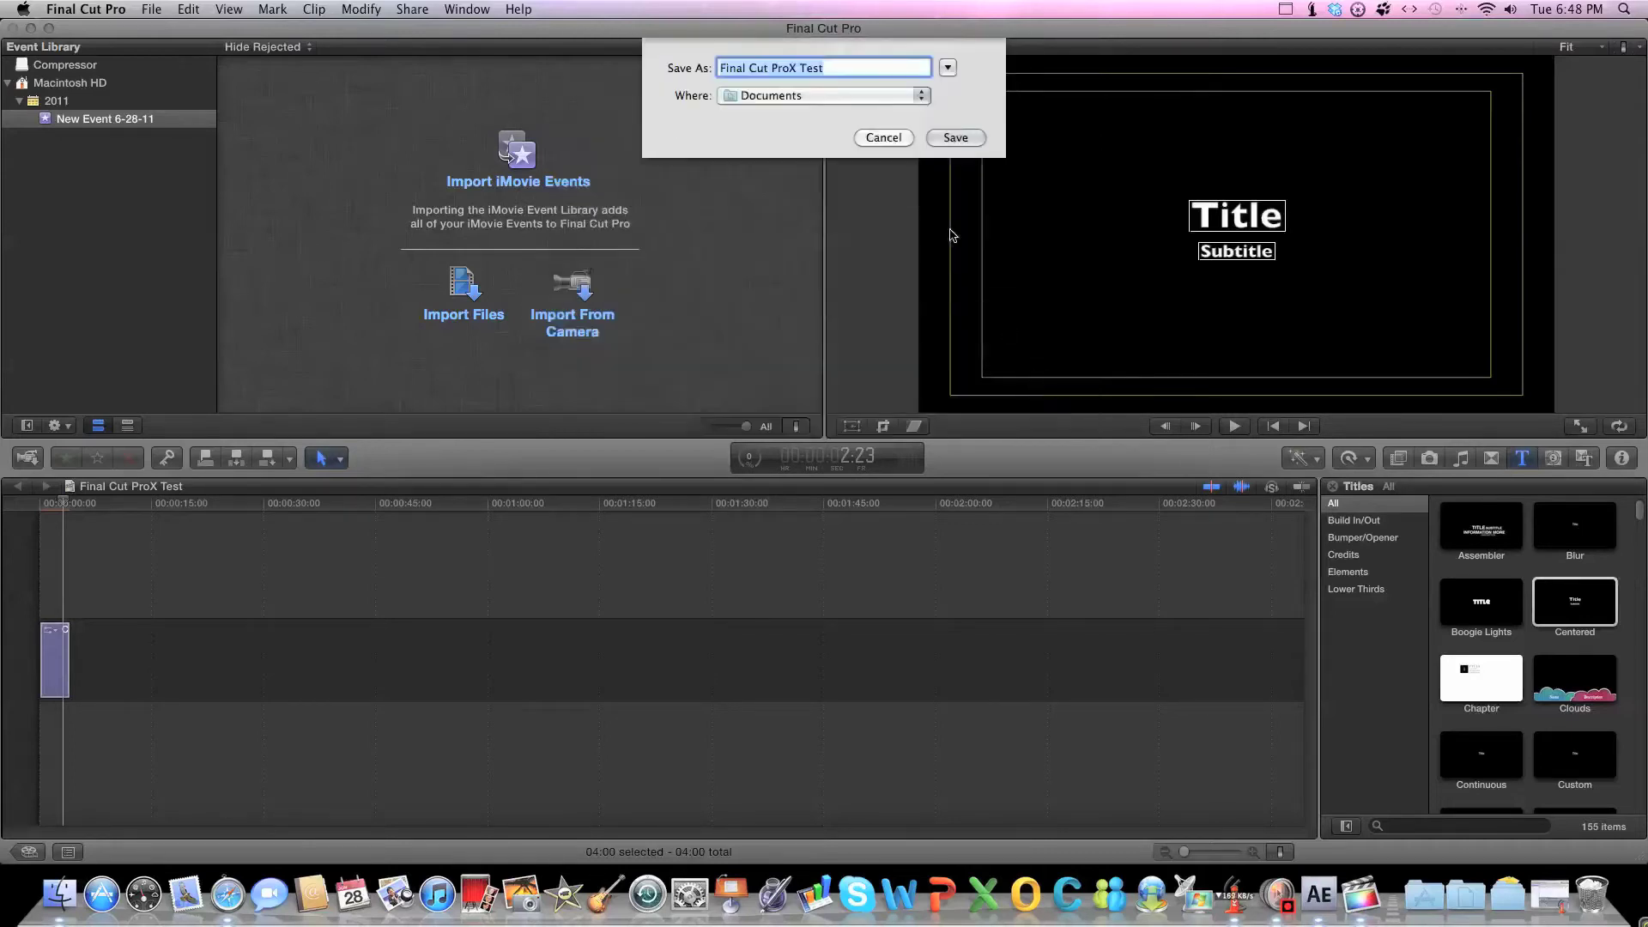
left_click(947, 68)
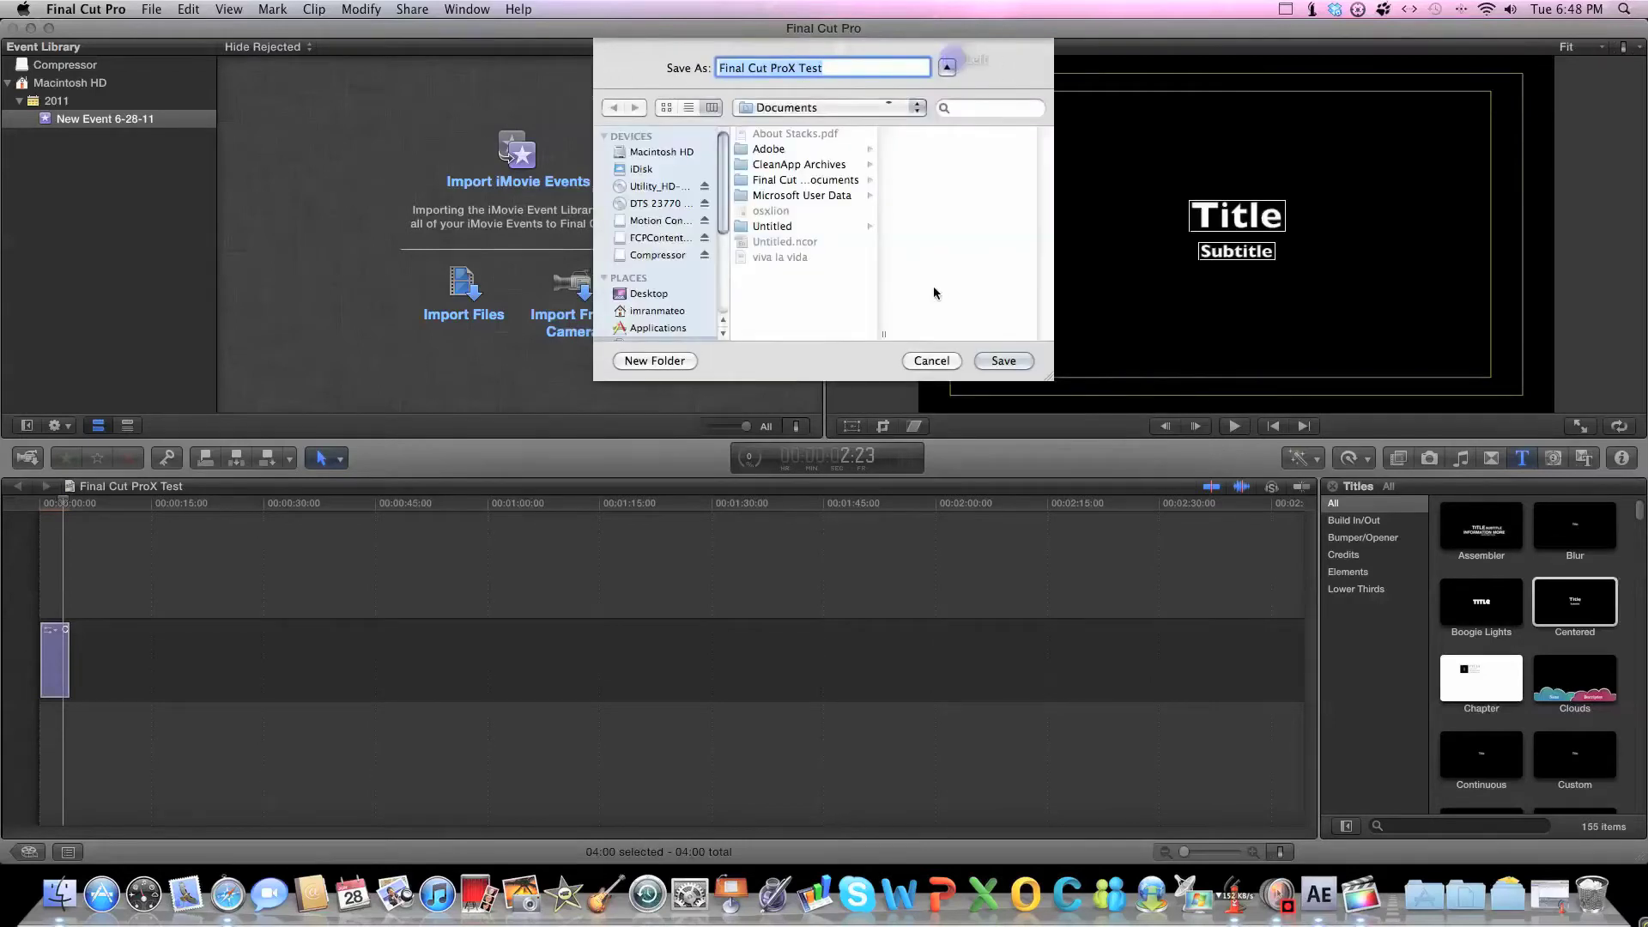
left_click(1017, 372)
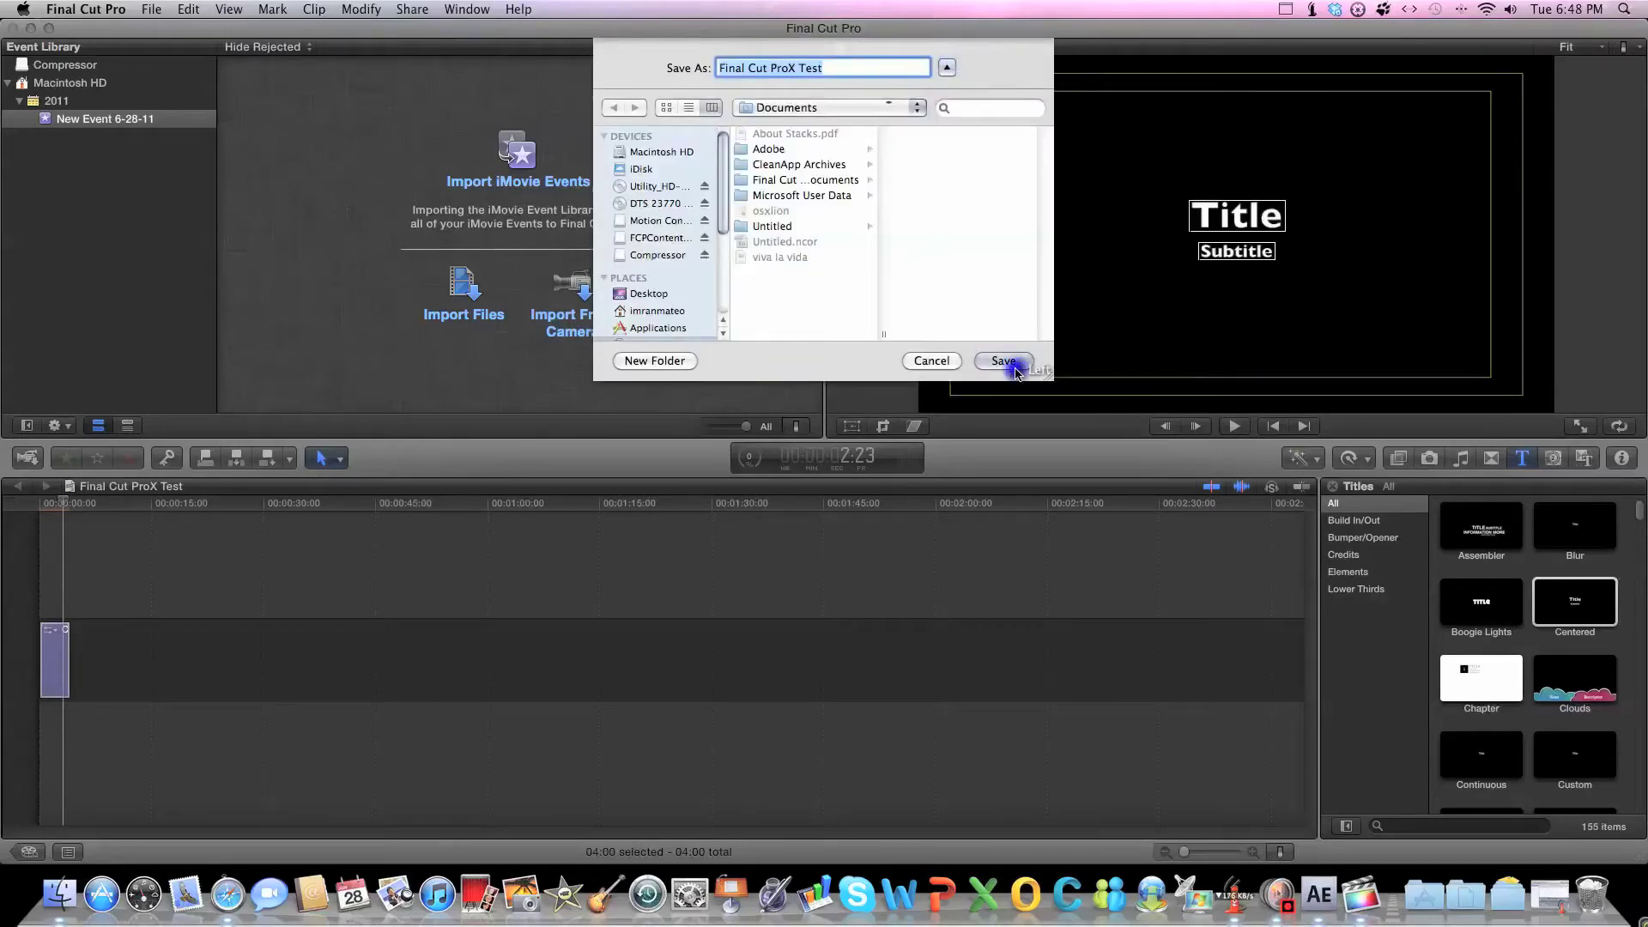
left_click(1004, 359)
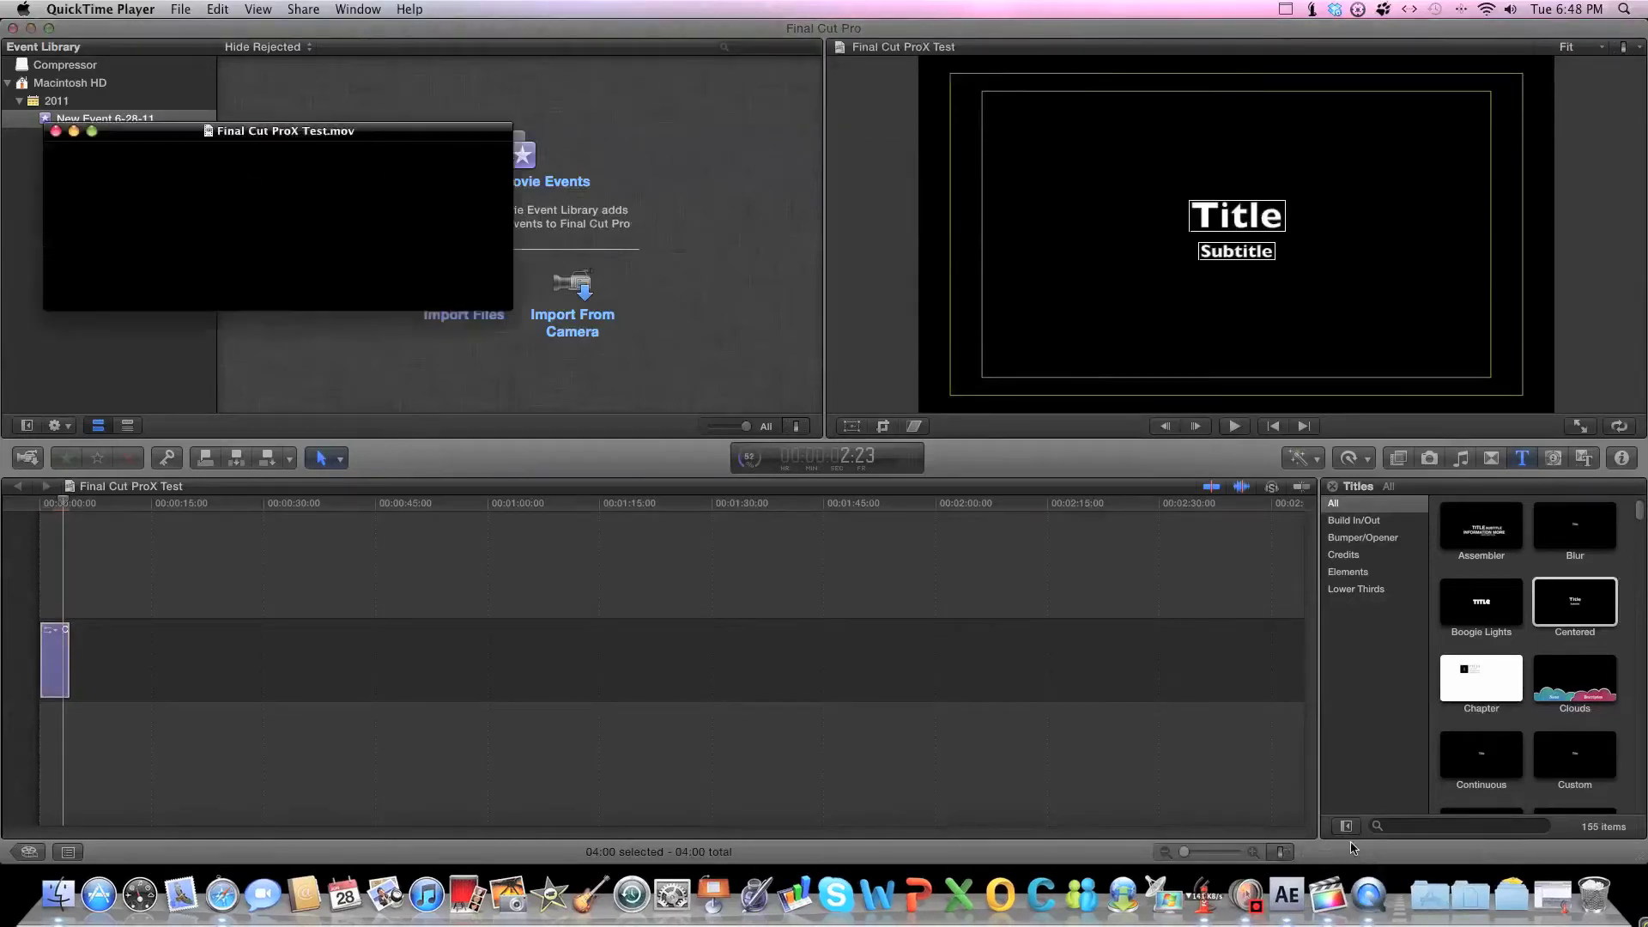
Play the exported title movie in QuickTime Player and quit the player.
key("space")
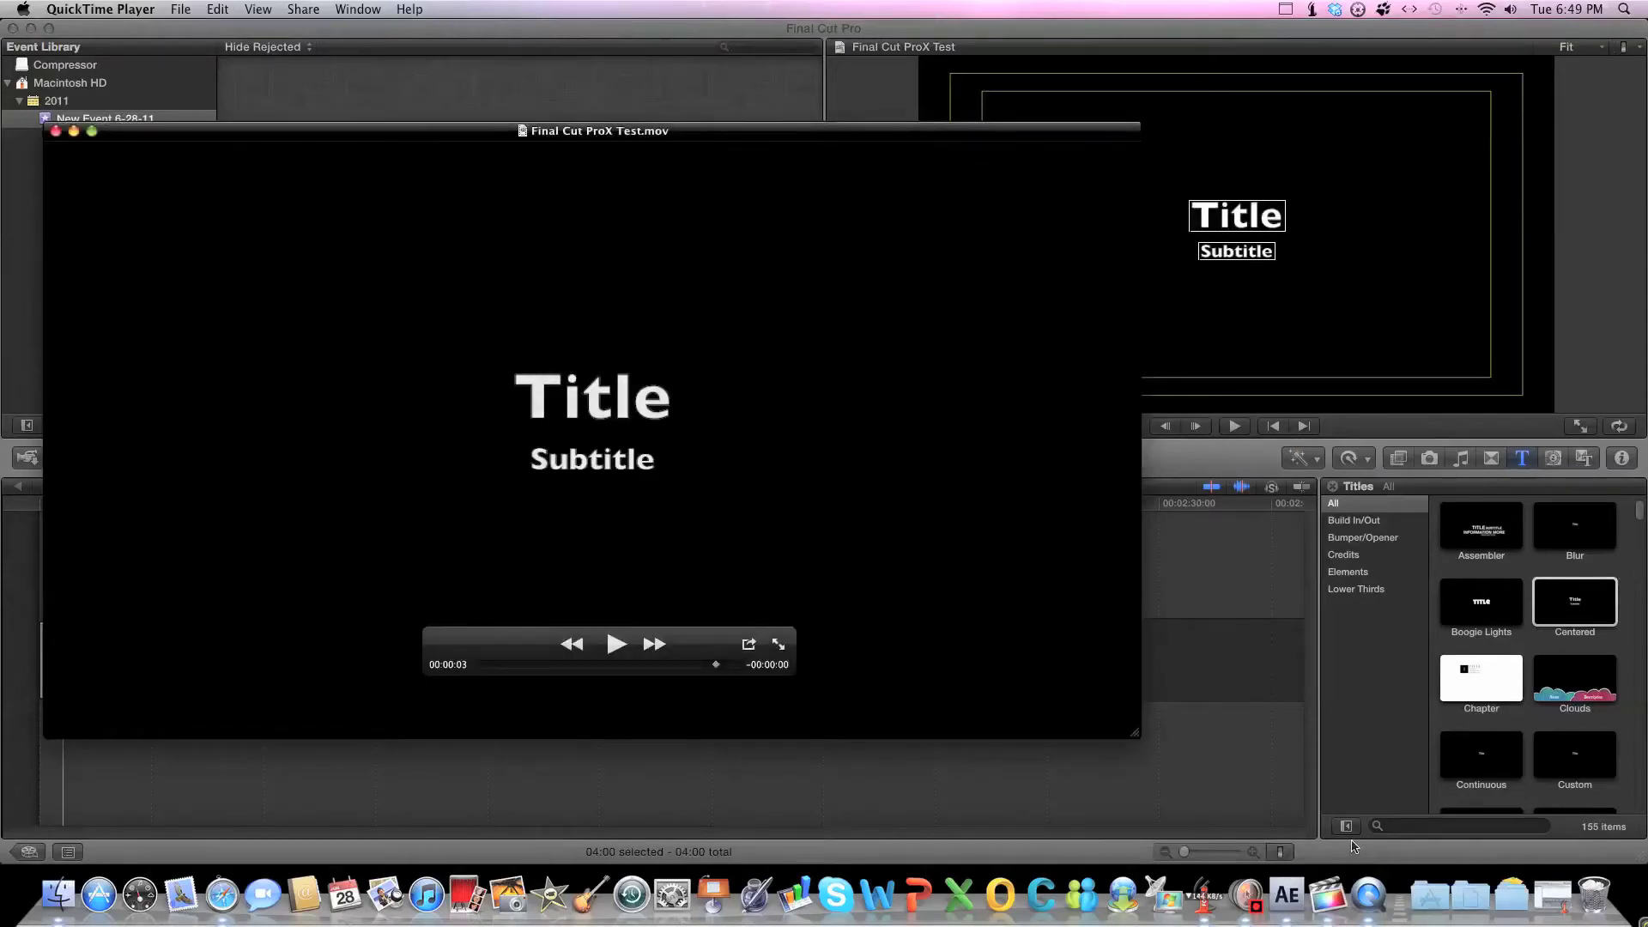
key("super+q")
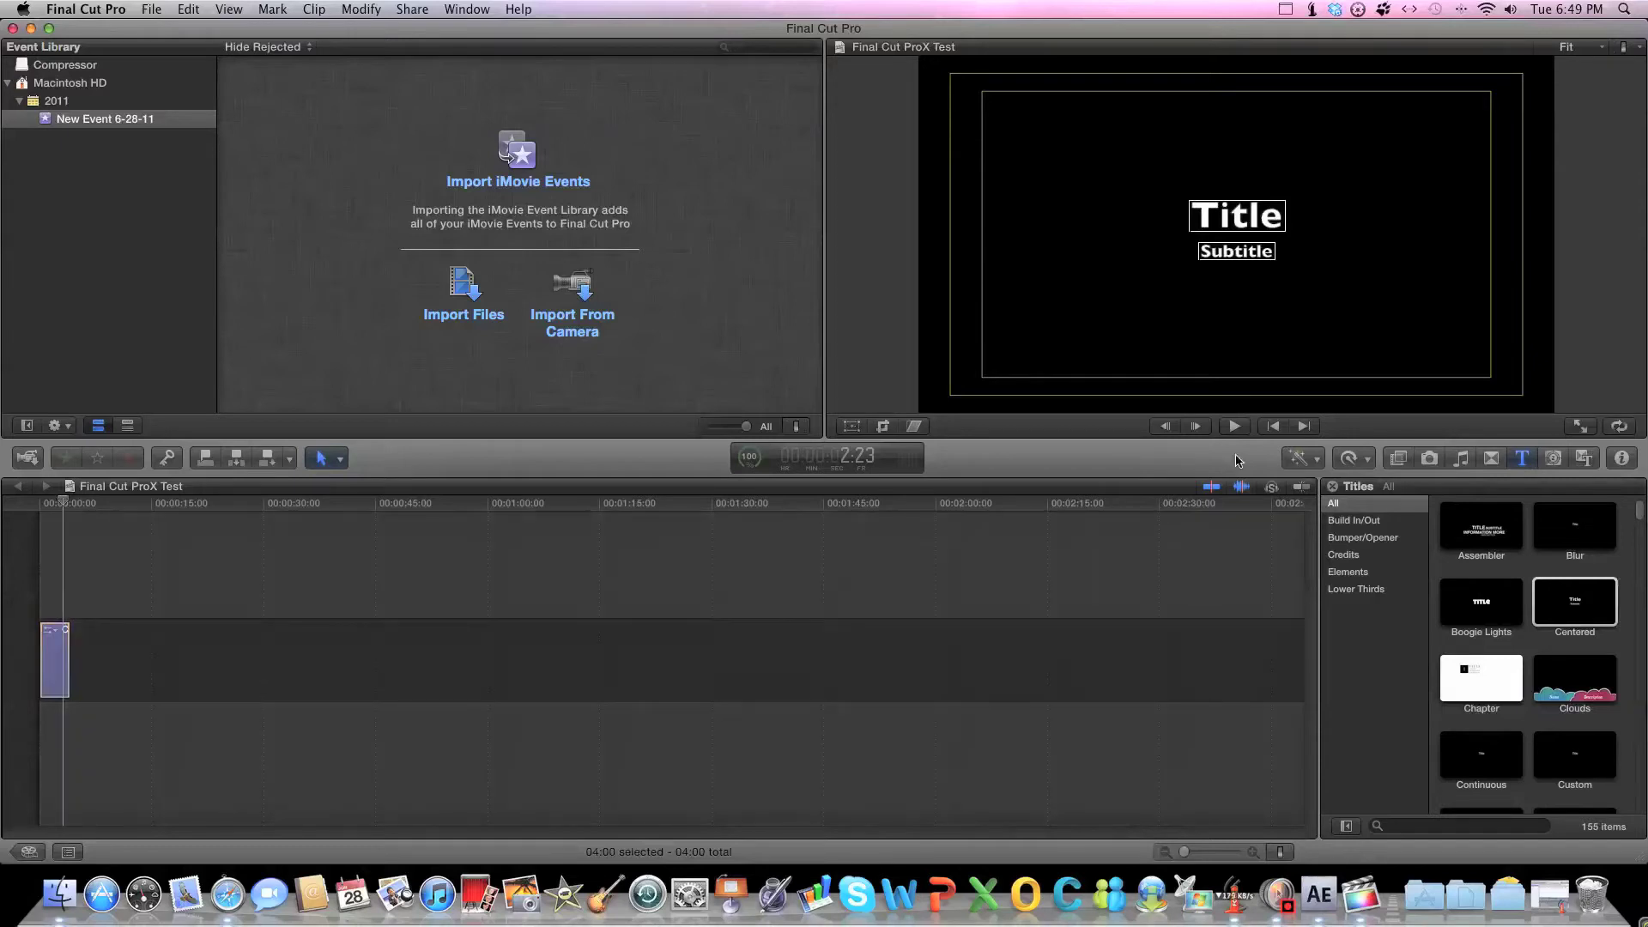
left_click(1320, 455)
left_click(1352, 457)
left_click(841, 302)
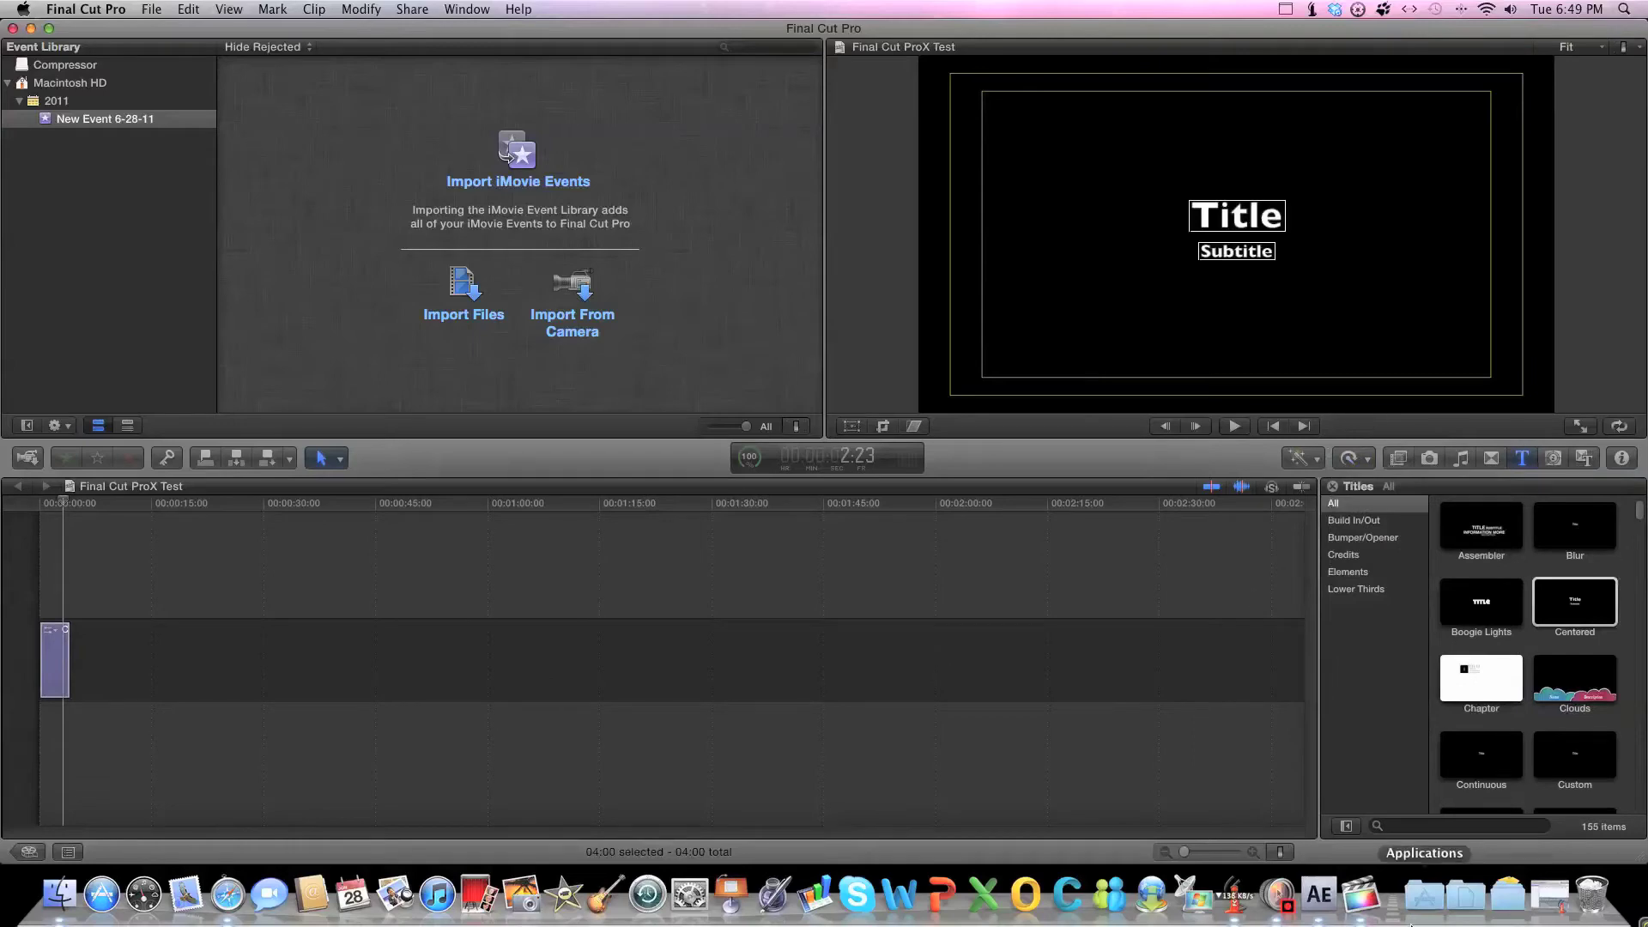
Launch Motion 5 from the Applications folder, view the blank project types in its Project Browser, and return to Final Cut Pro.
left_click(1424, 894)
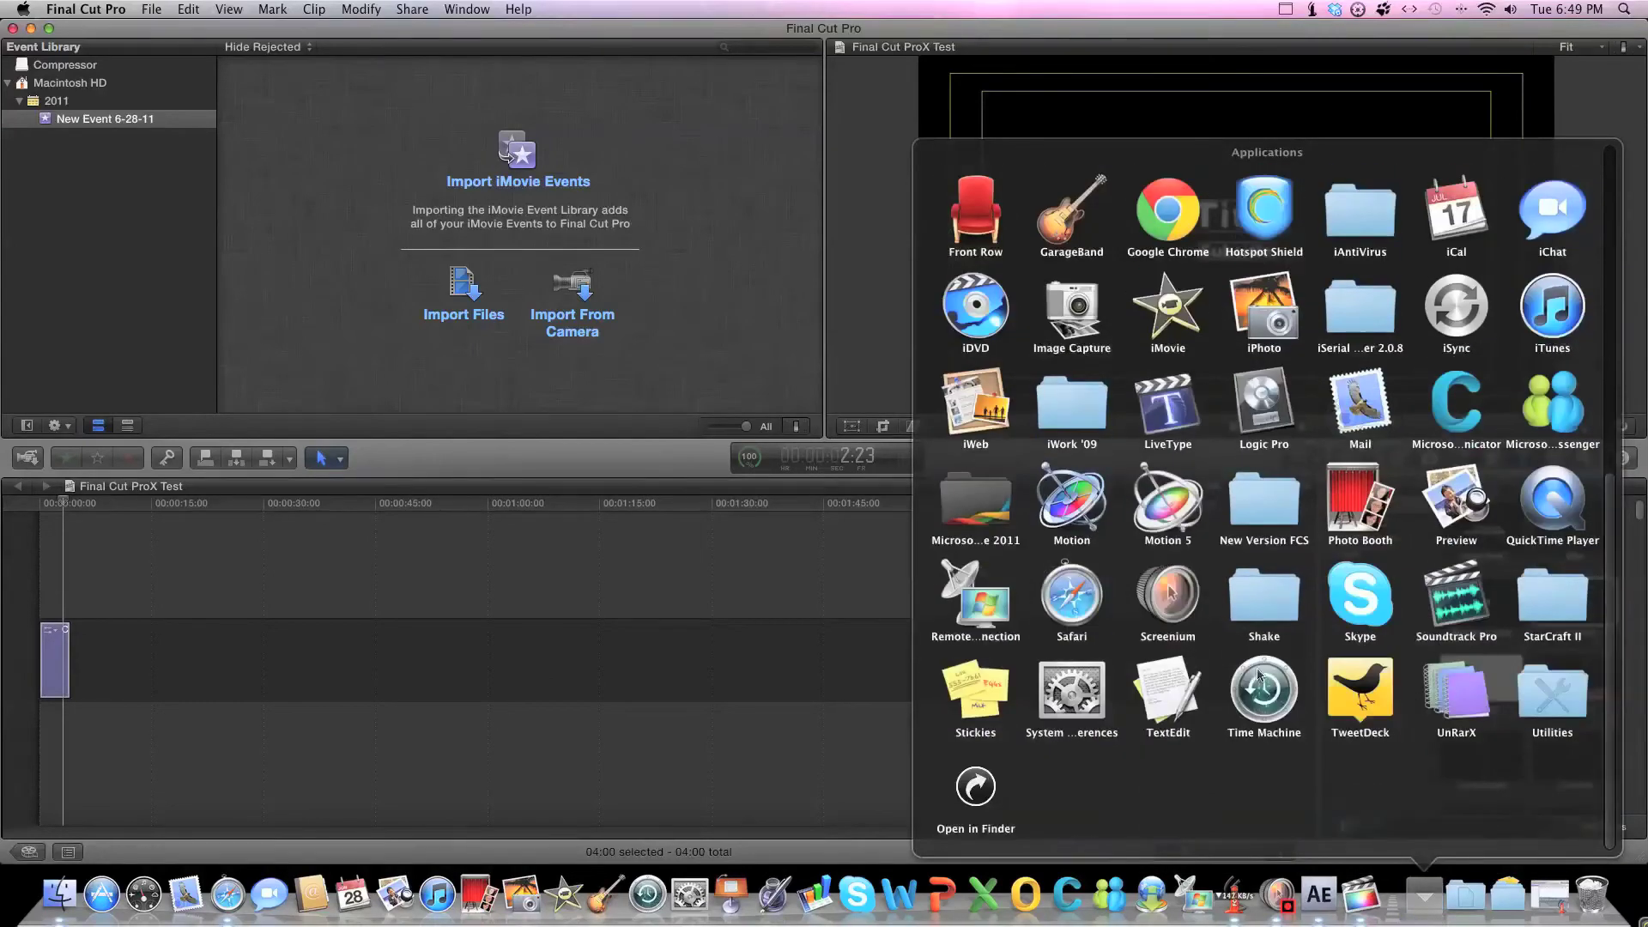
left_click(1181, 515)
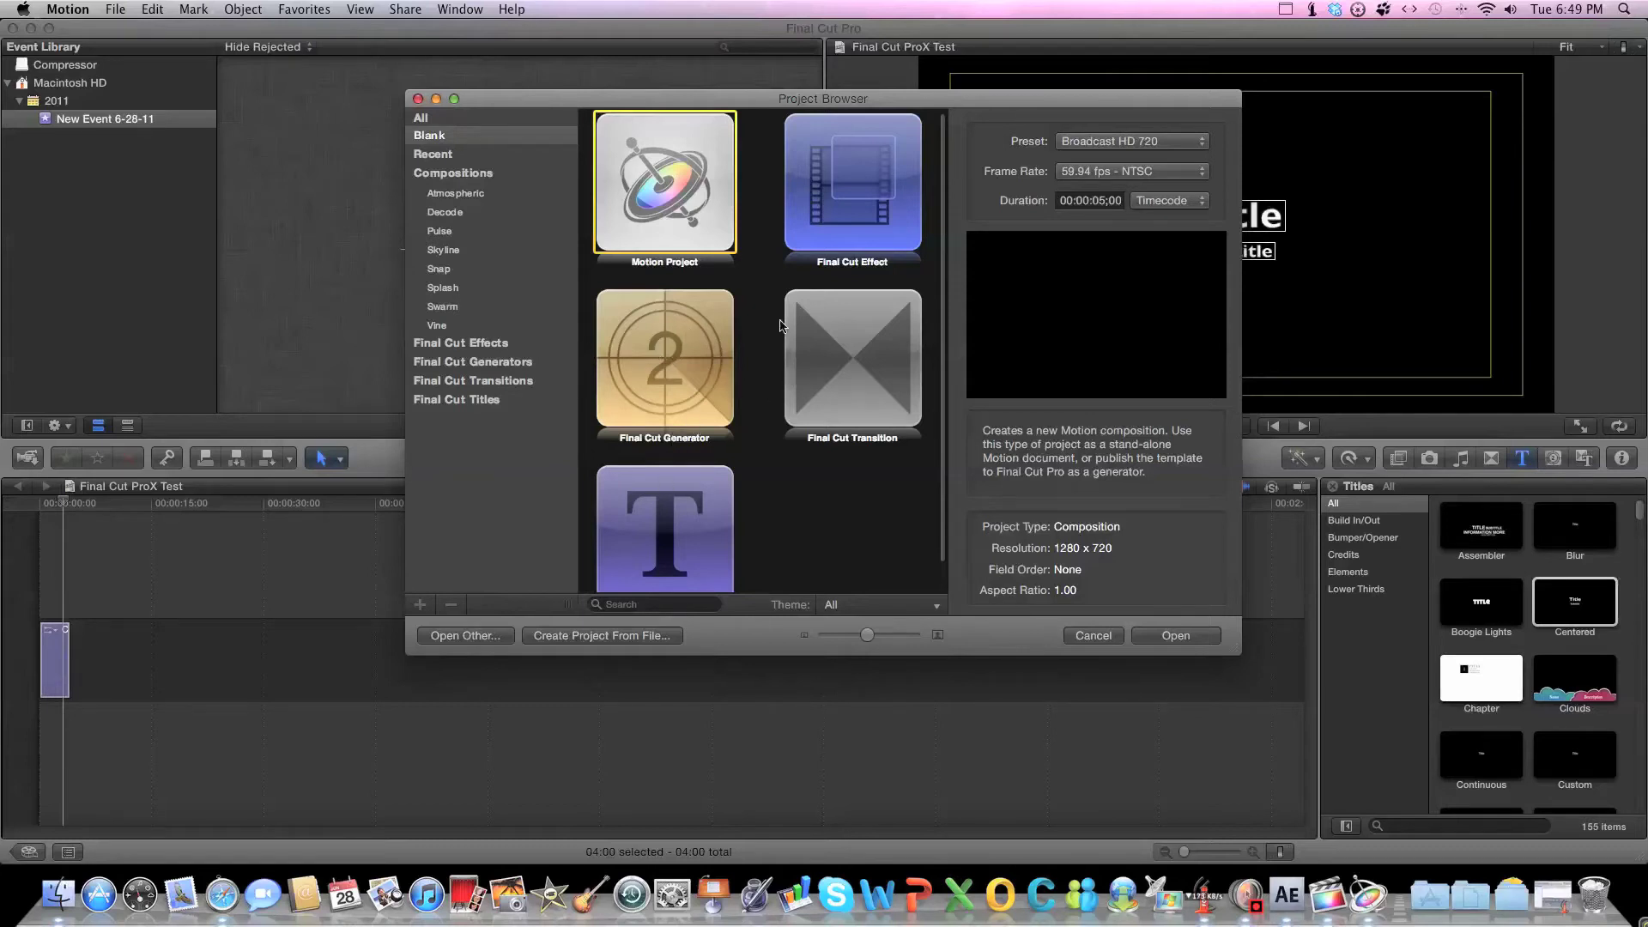
left_click(414, 248)
left_click(317, 146)
left_click_drag(407, 110, 844, 26)
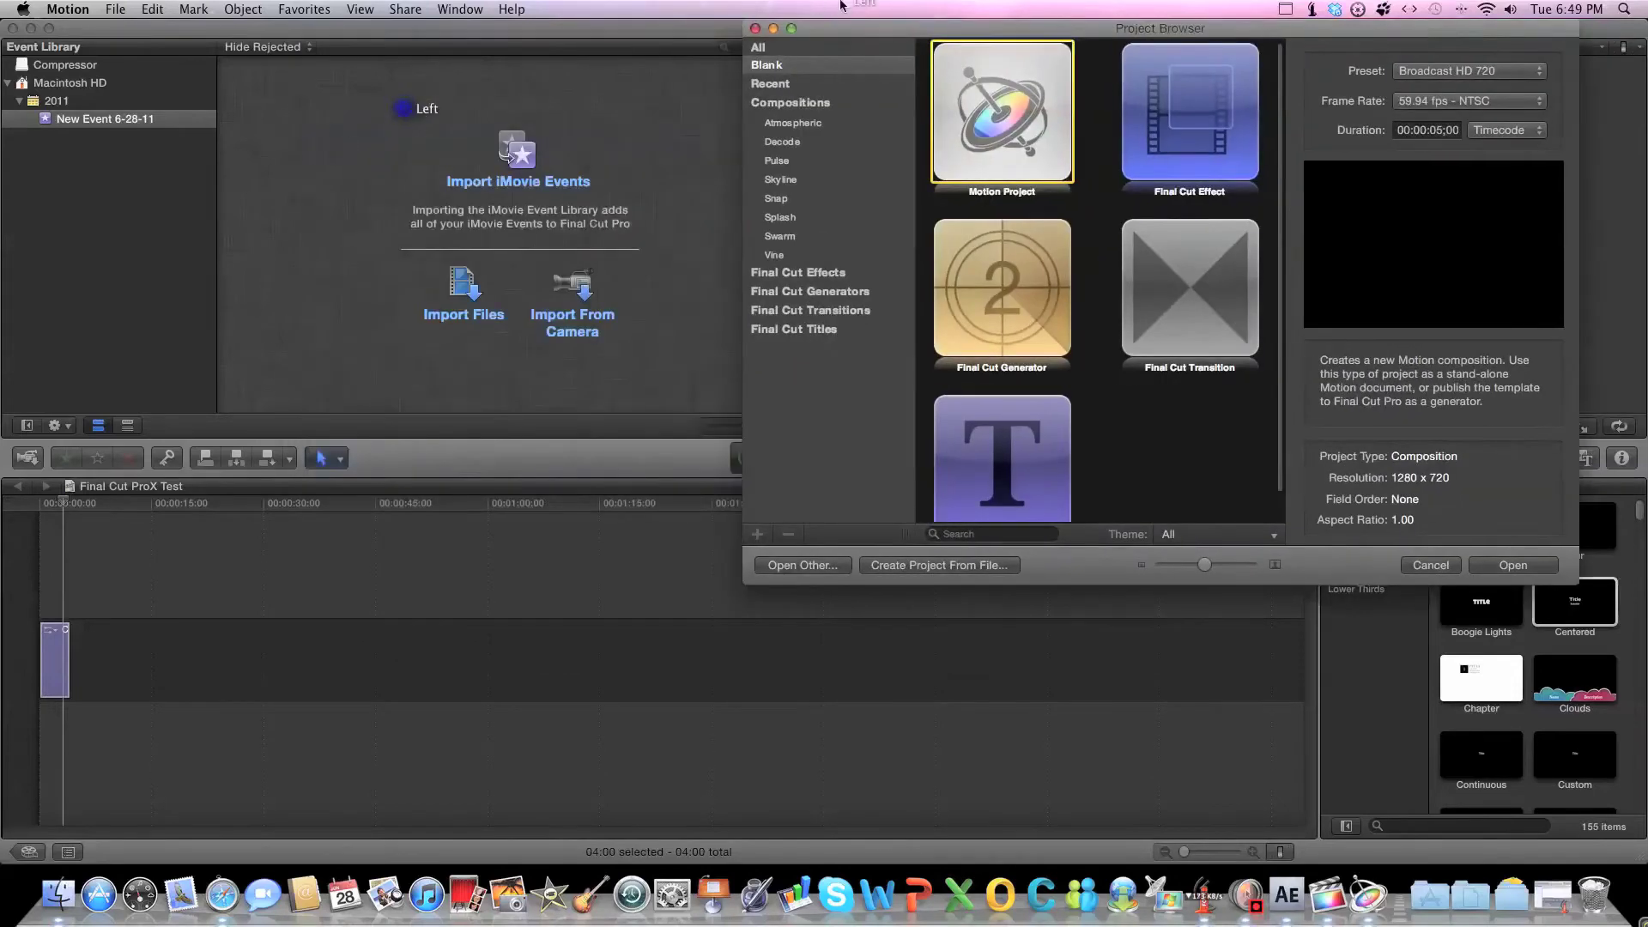
left_click(581, 506)
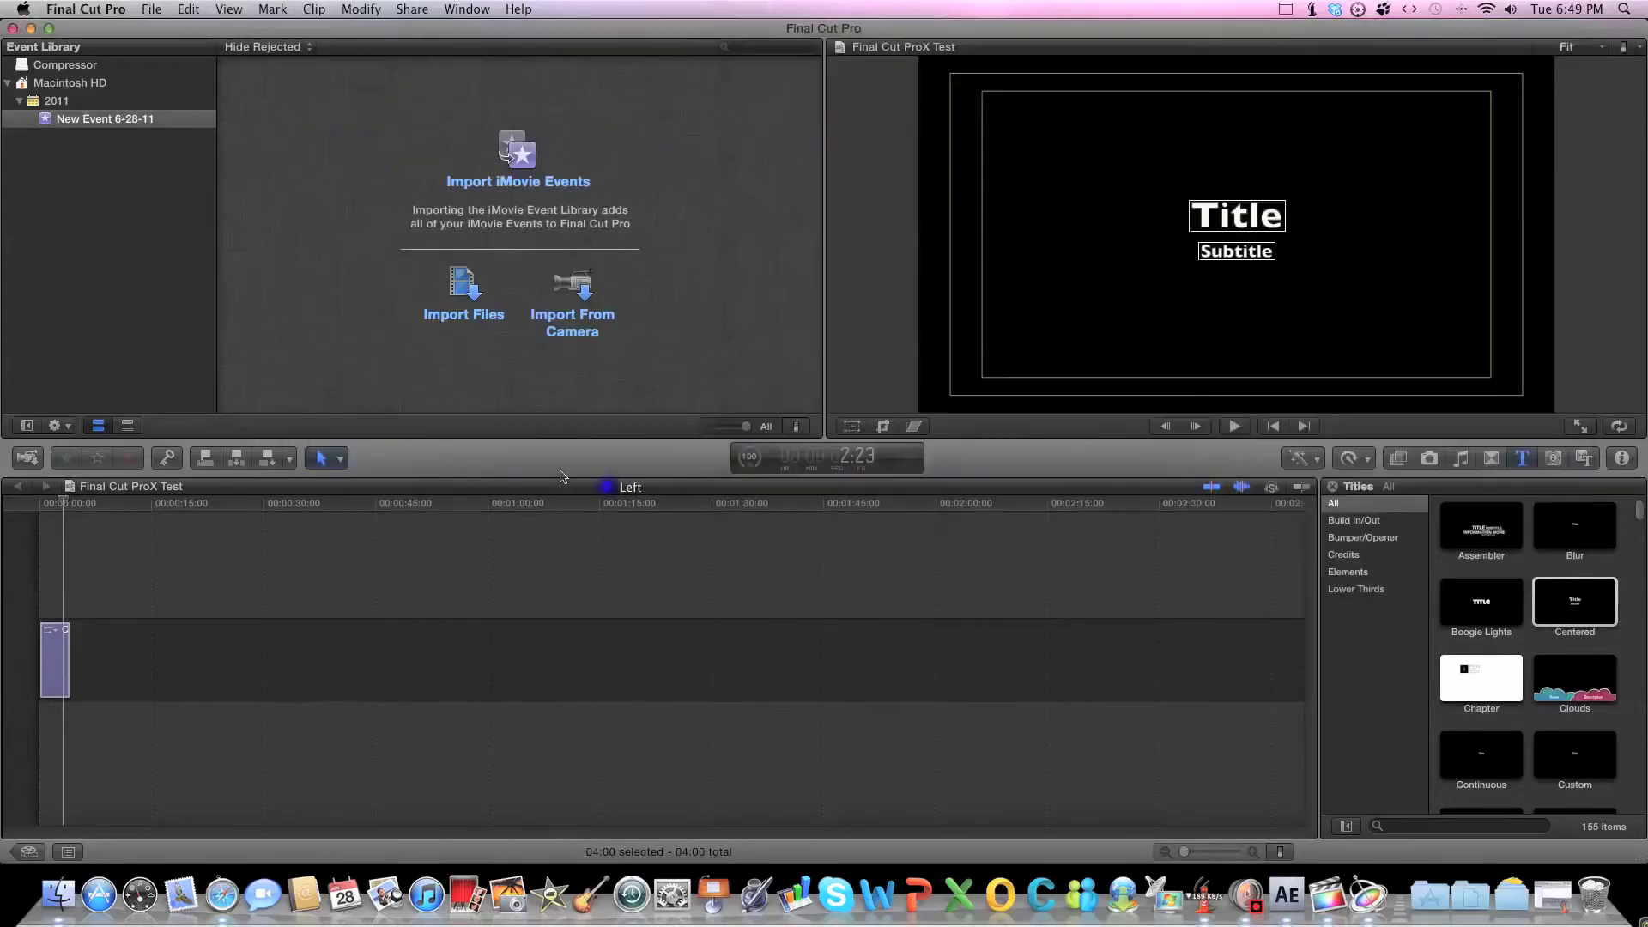
Switch to Motion, browse the Compositions templates in the Project Browser, and open a copy of Vine-Lower Third.
left_click(874, 149)
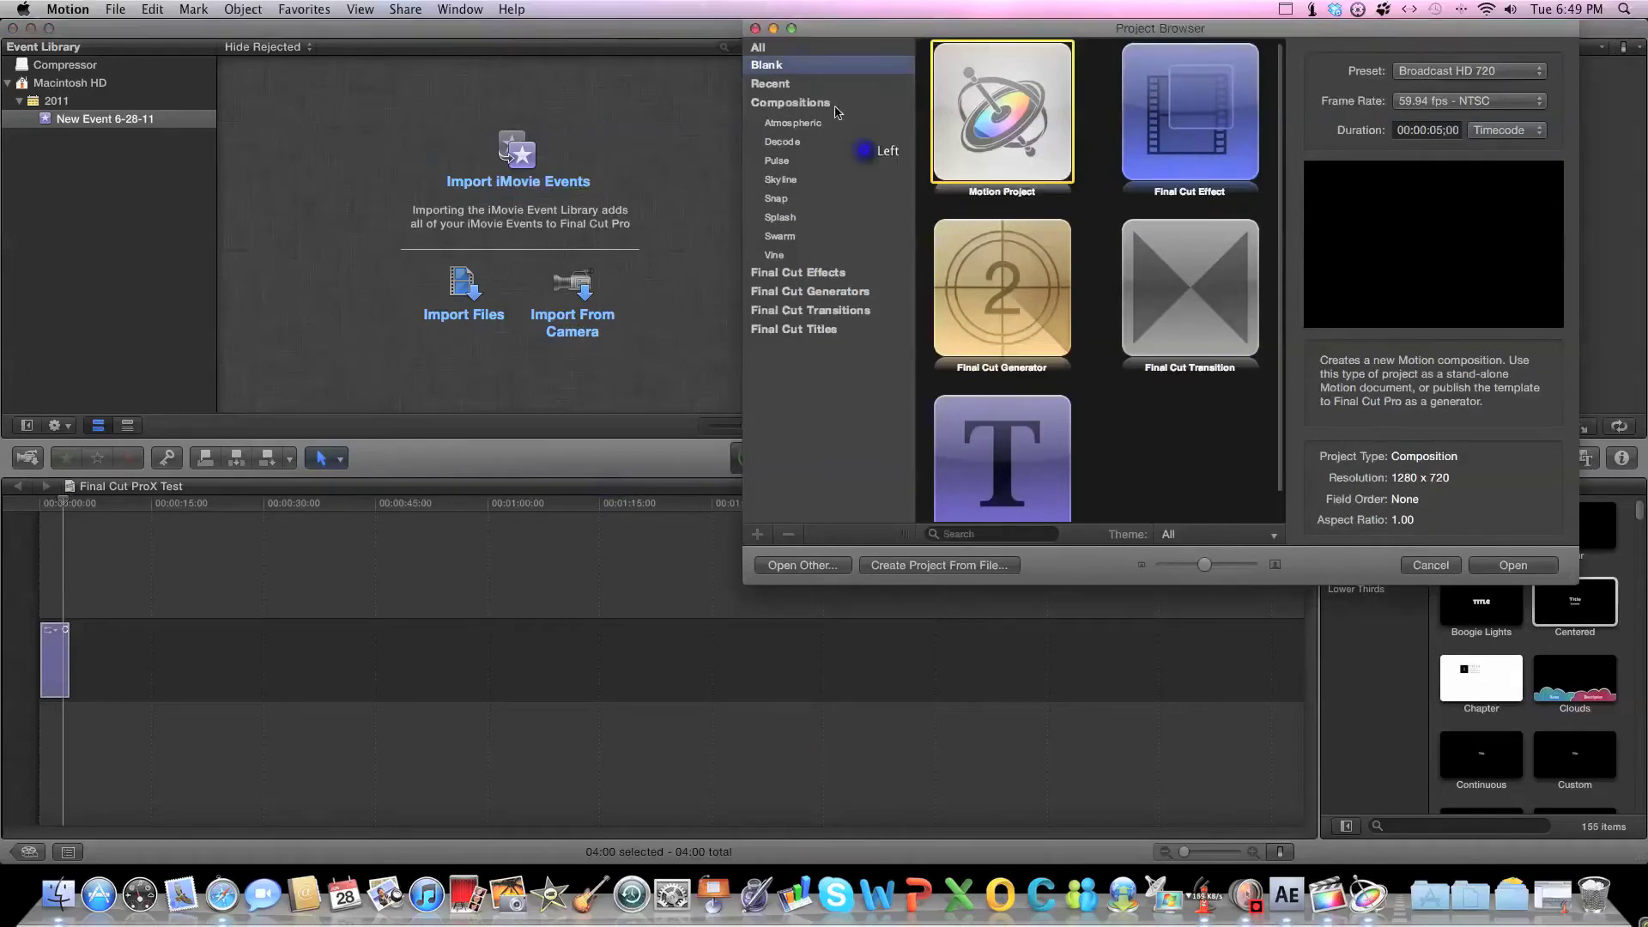
left_click(837, 103)
scroll(1198, 438, "down", 15)
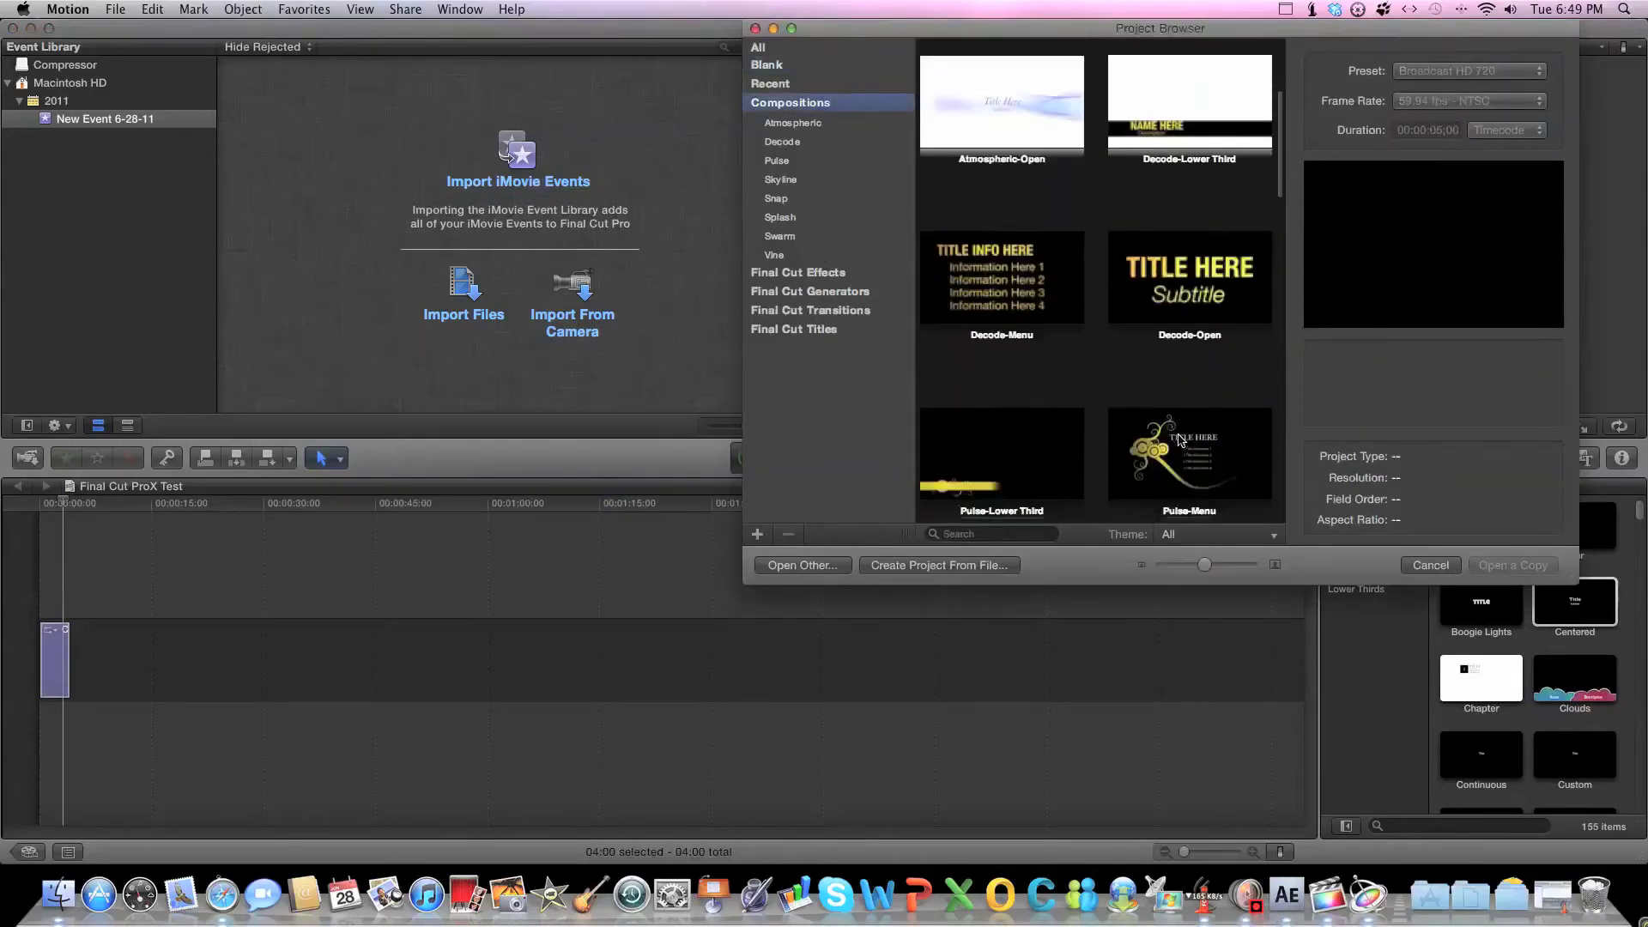
scroll(1167, 470, "down", 2)
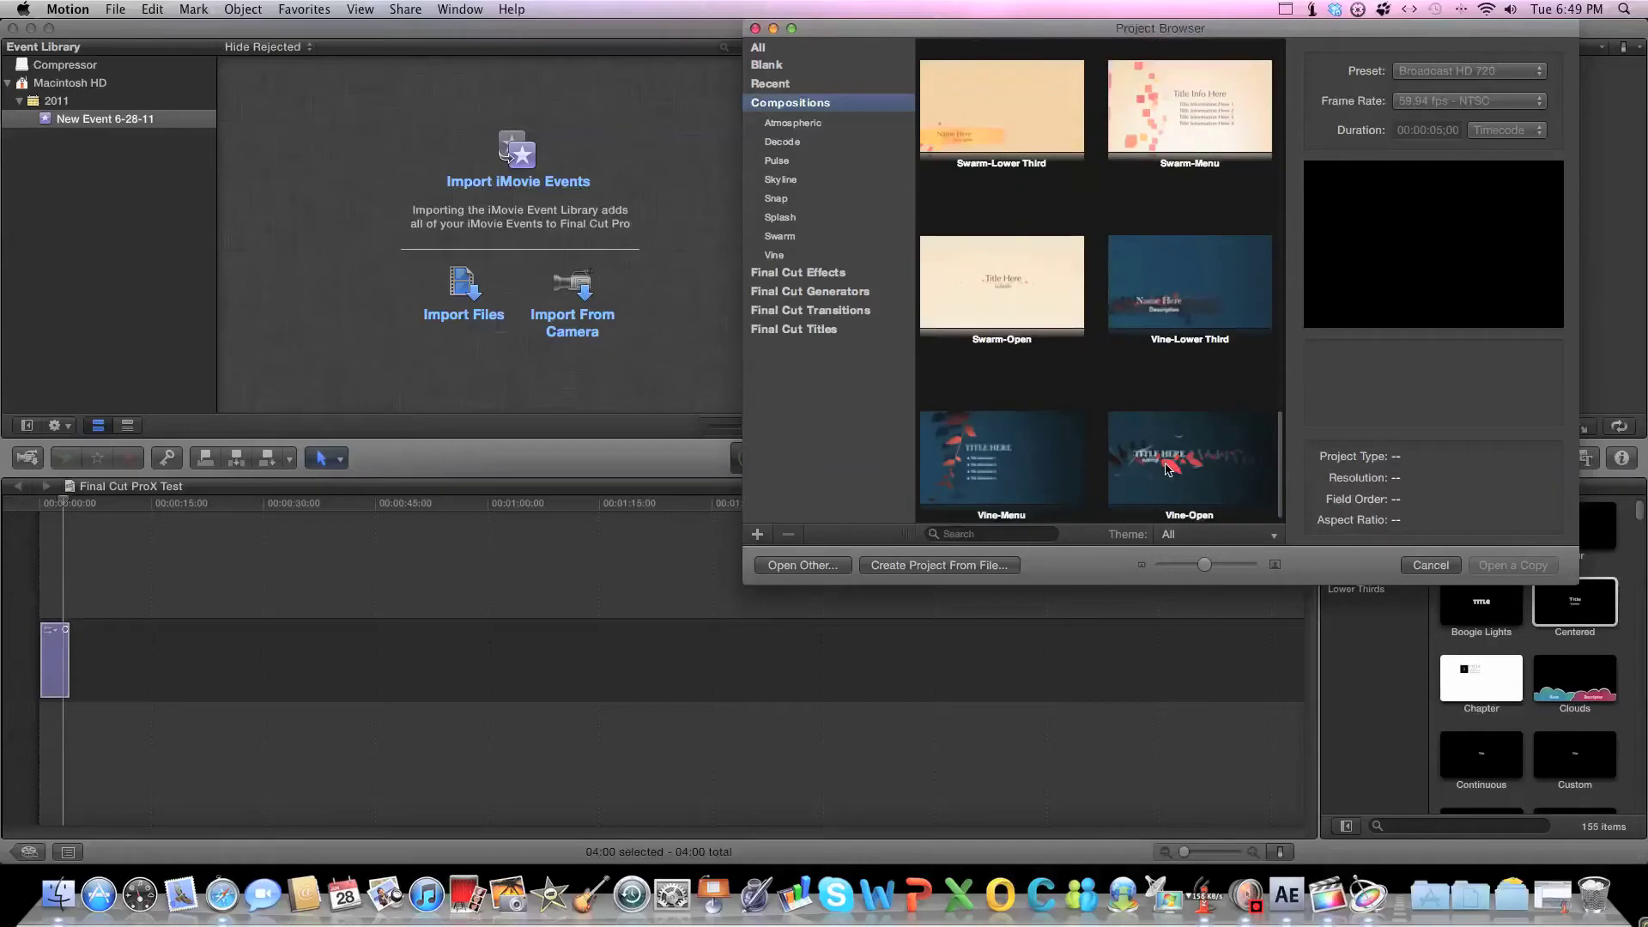
scroll(1172, 450, "up", 1)
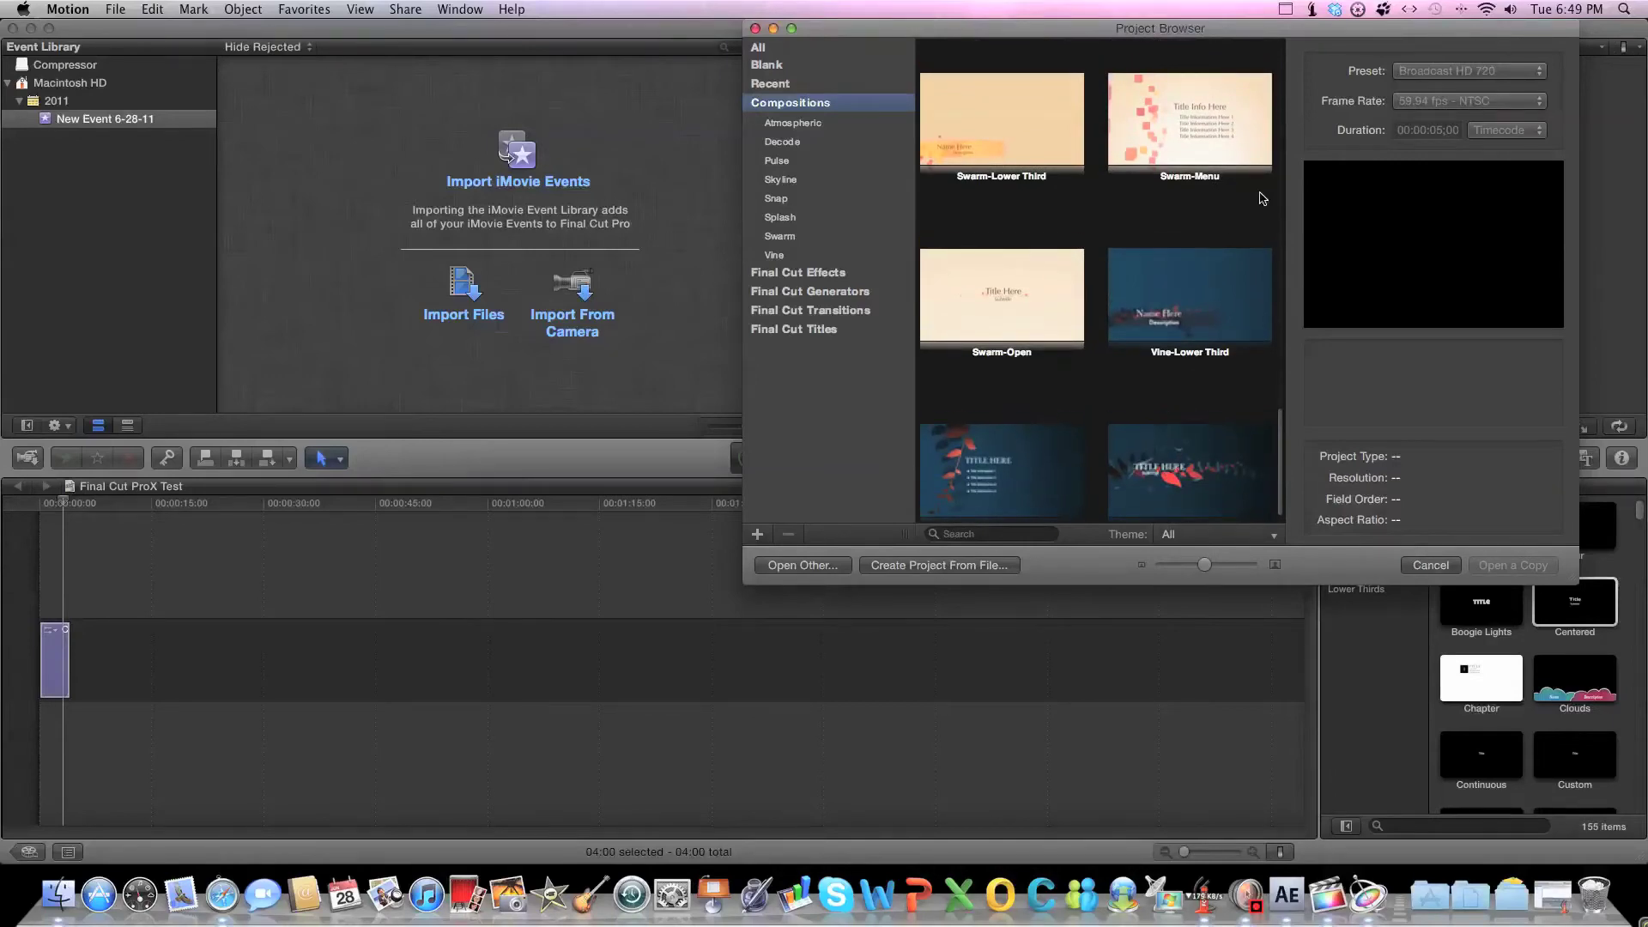
double_click(1190, 314)
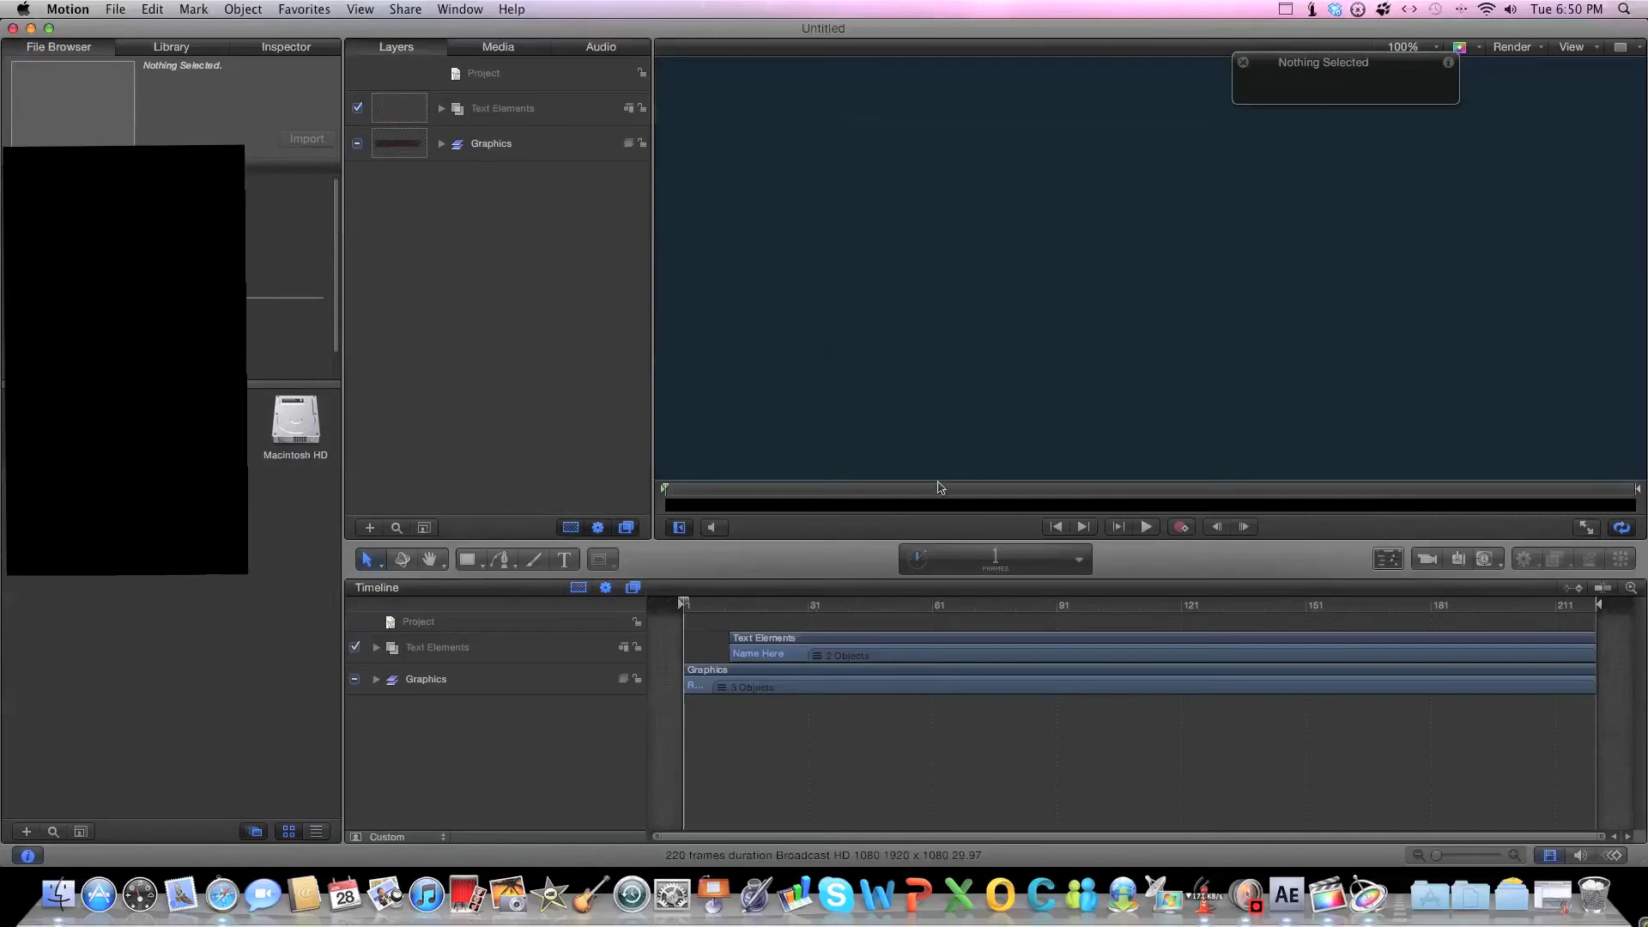
Select the two text layers, show their text formatting in the Inspector, and start playback of the project.
left_click_drag(814, 659, 770, 656)
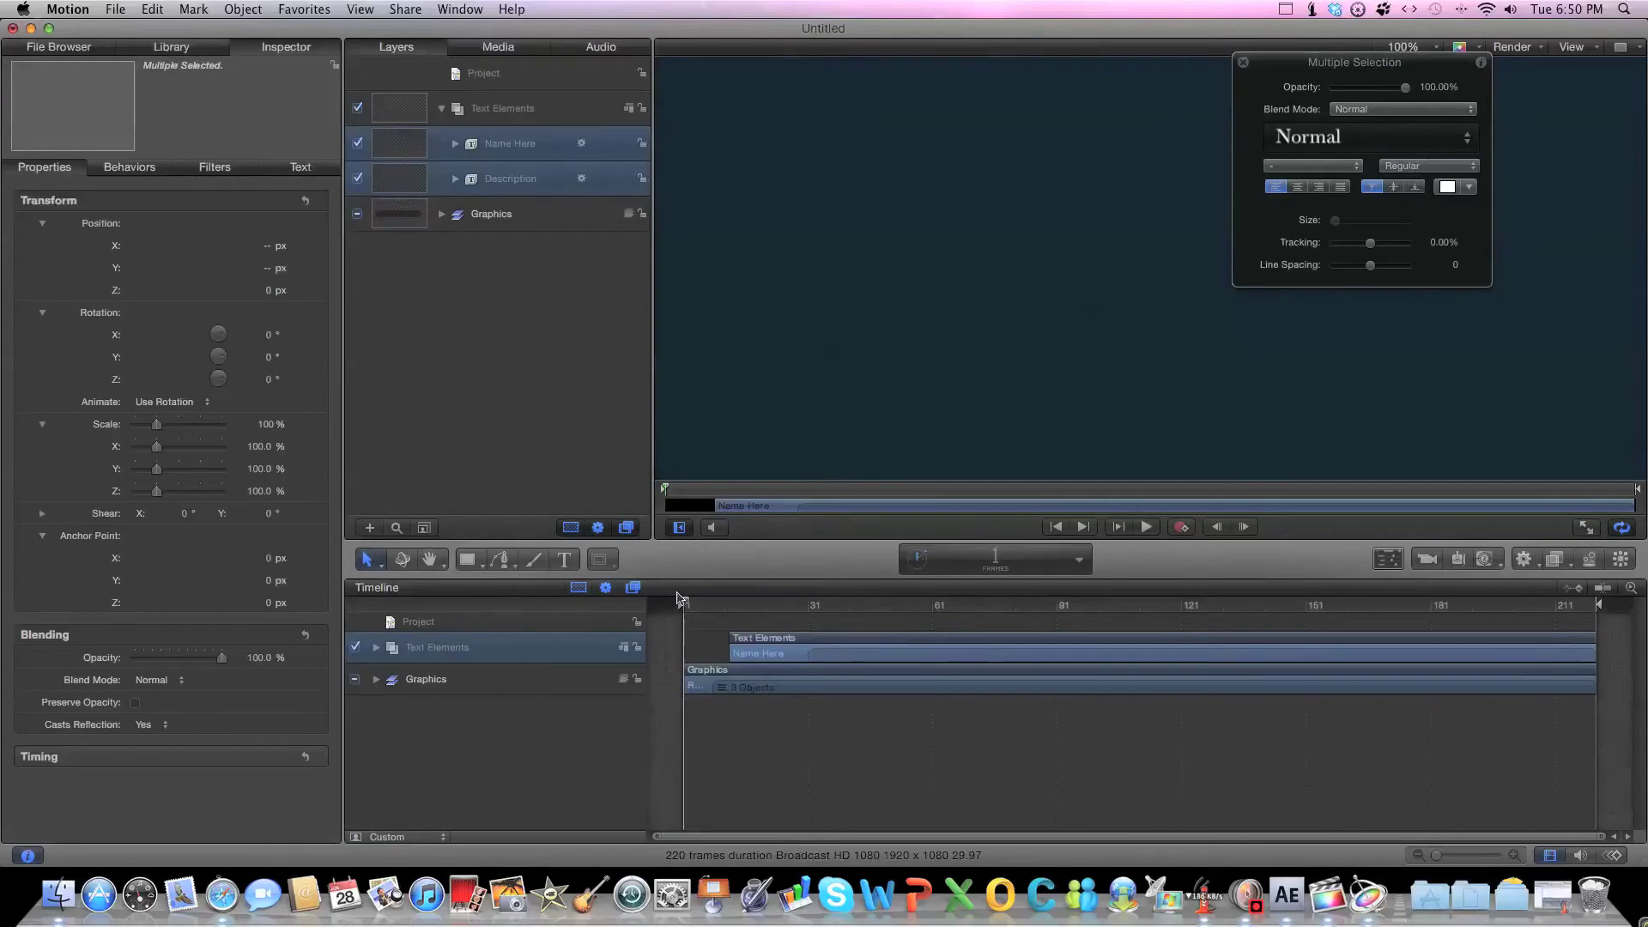
left_click(308, 167)
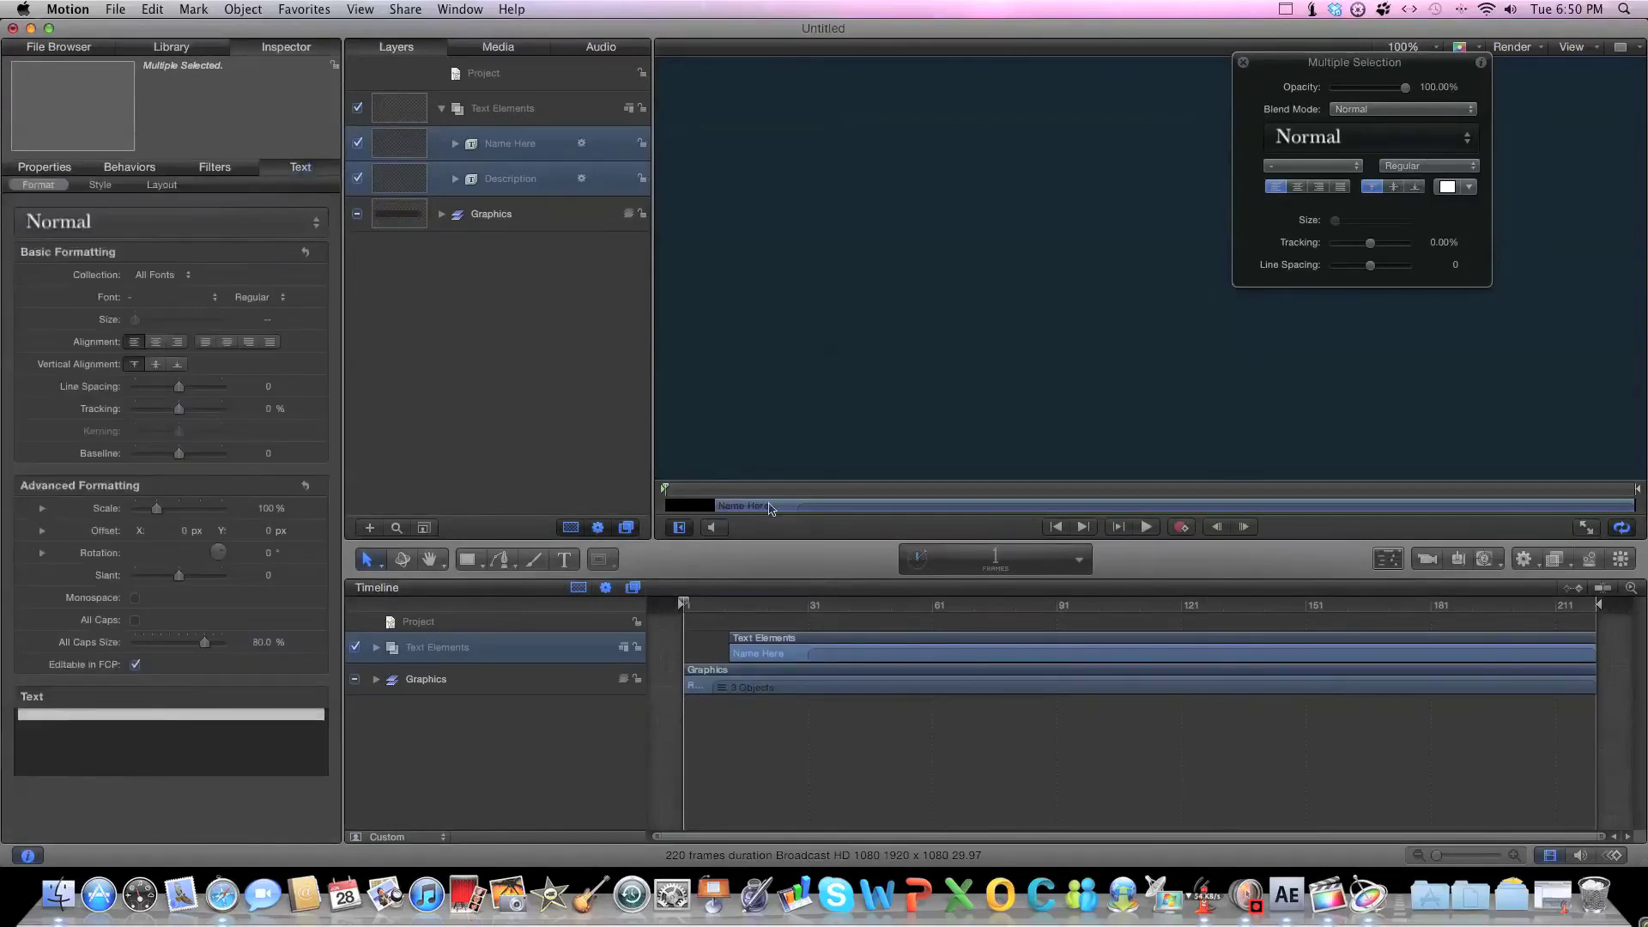
key("space")
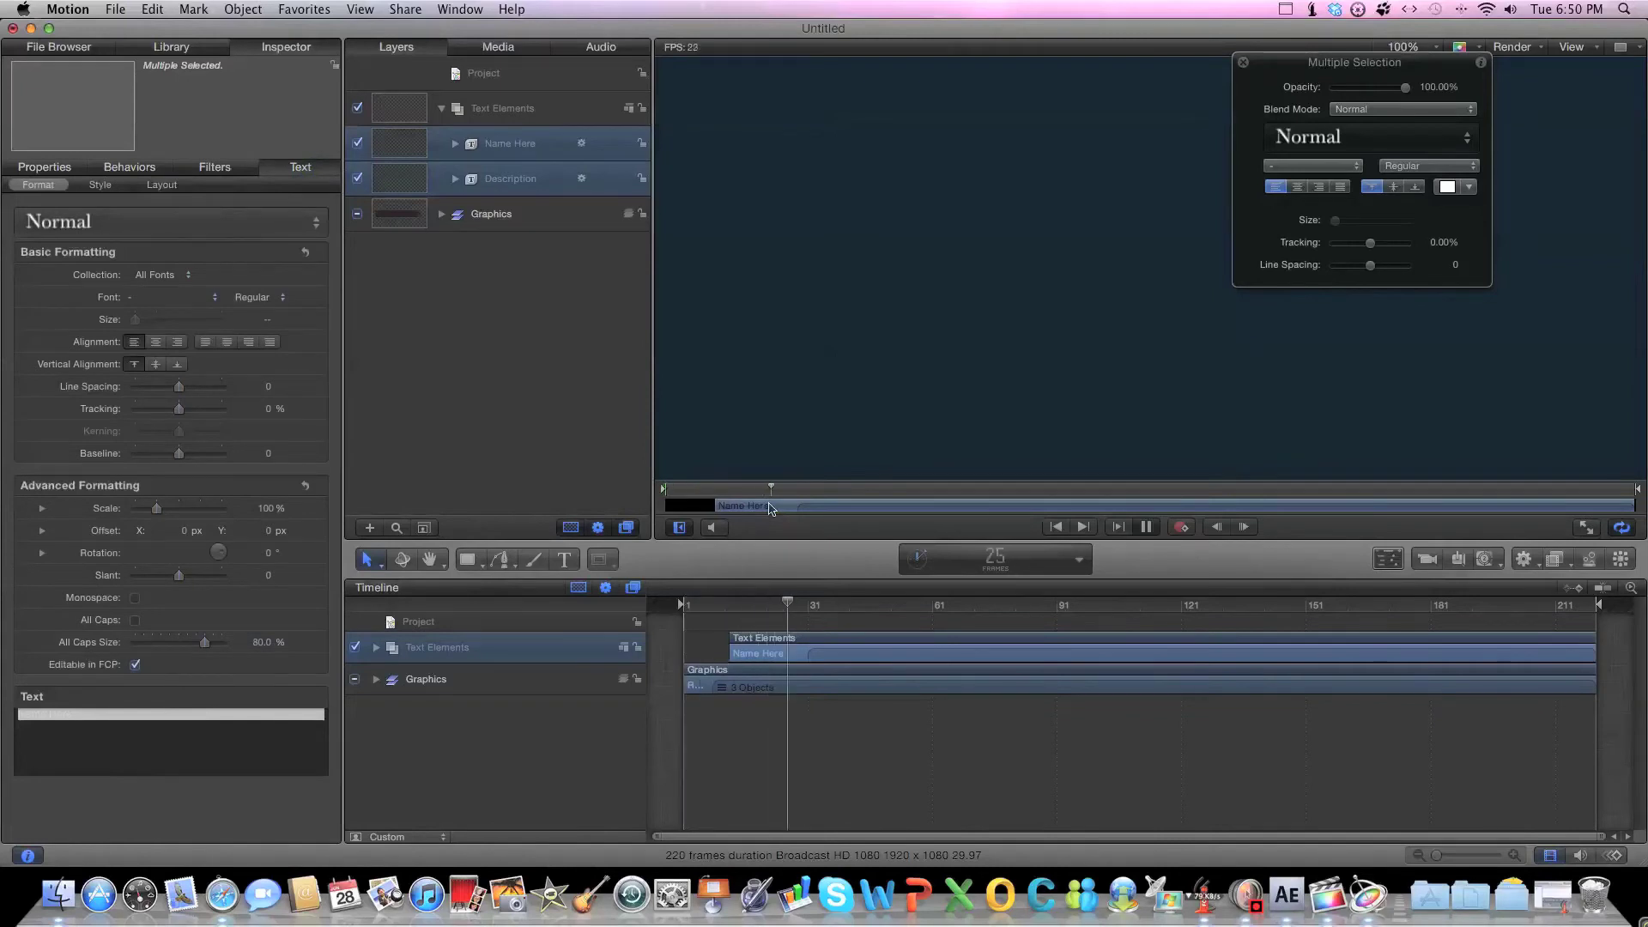
Close the floating HUD, clear the layer selection, and set the canvas zoom to 50%.
left_click(1244, 65)
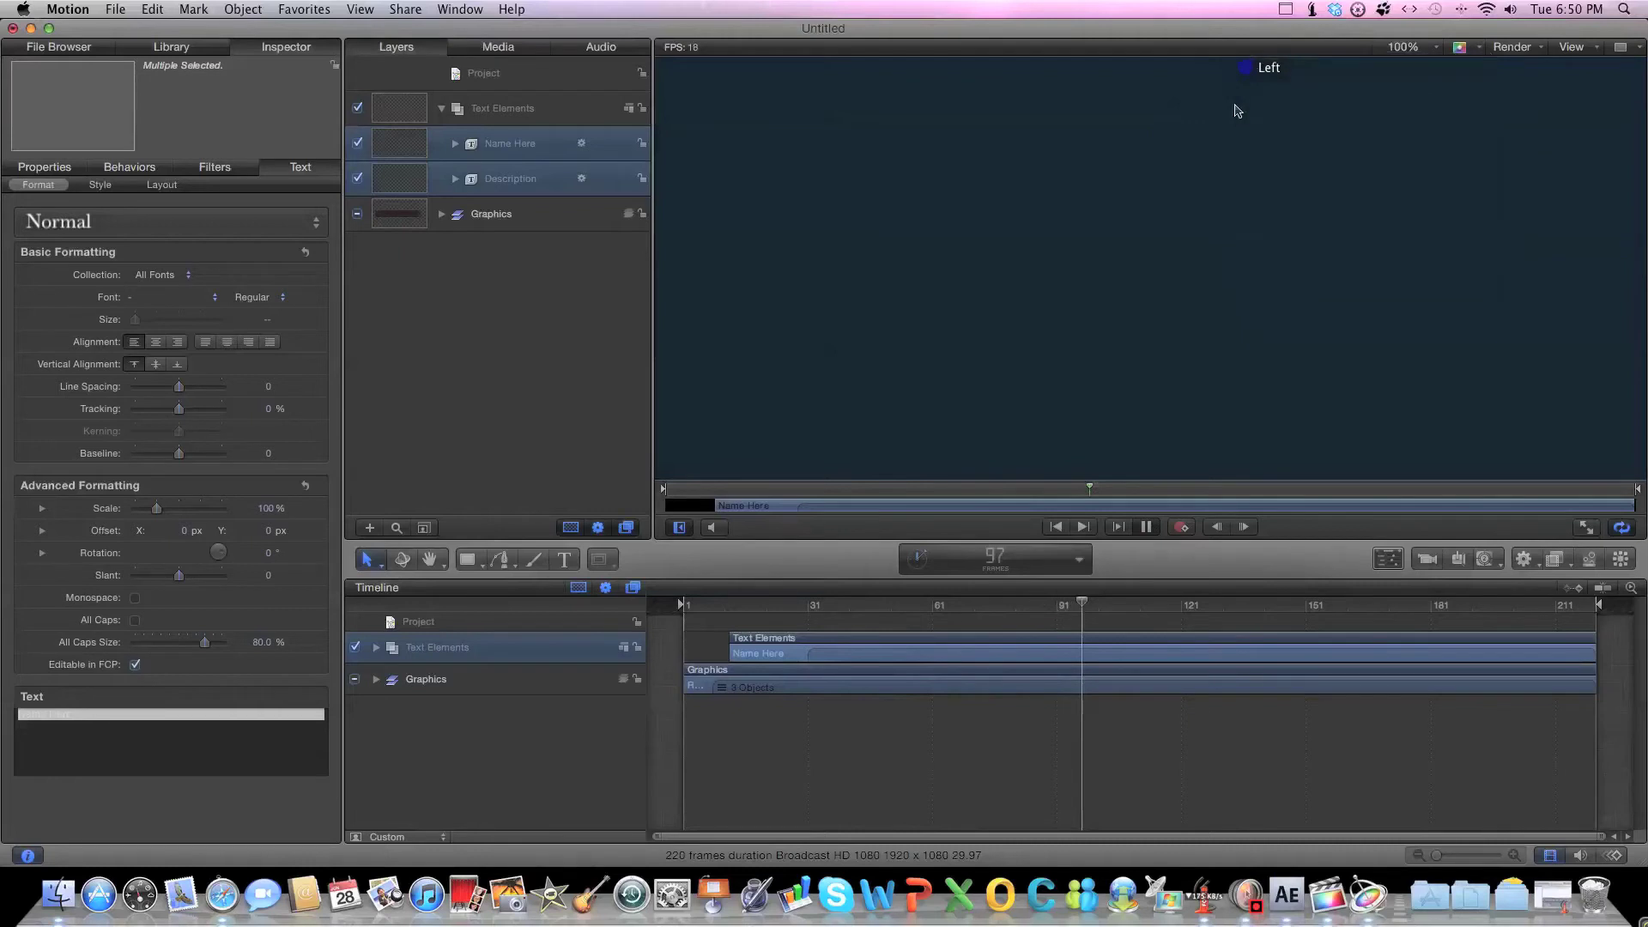
left_click(1322, 476)
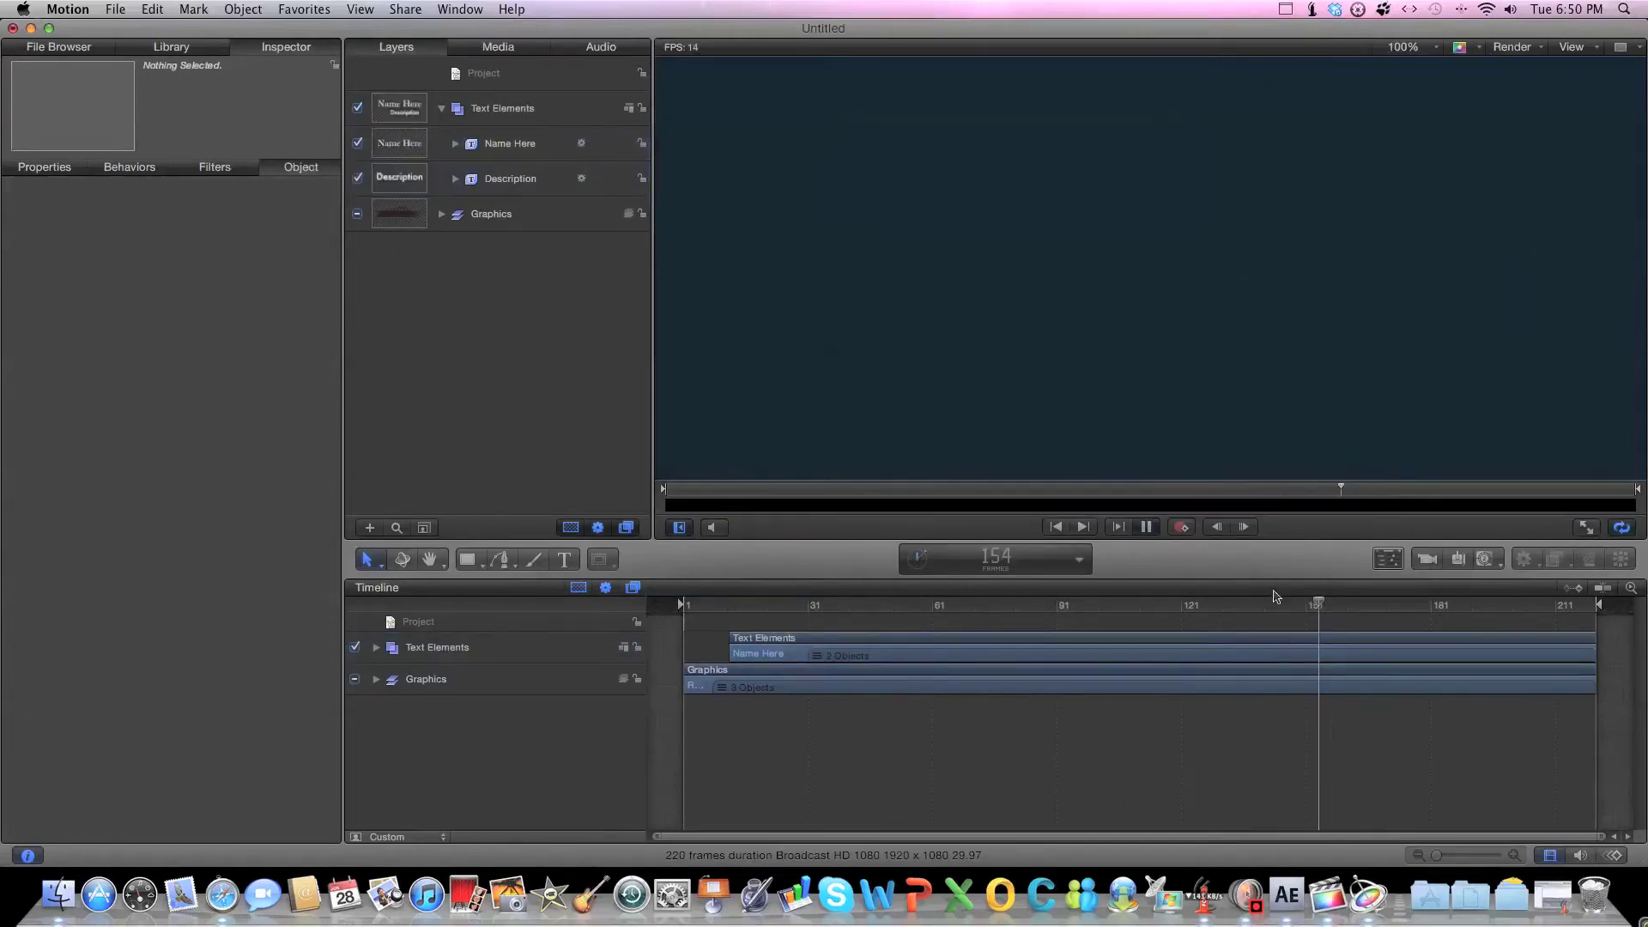
left_click(1246, 362)
left_click(1403, 46)
left_click(1402, 102)
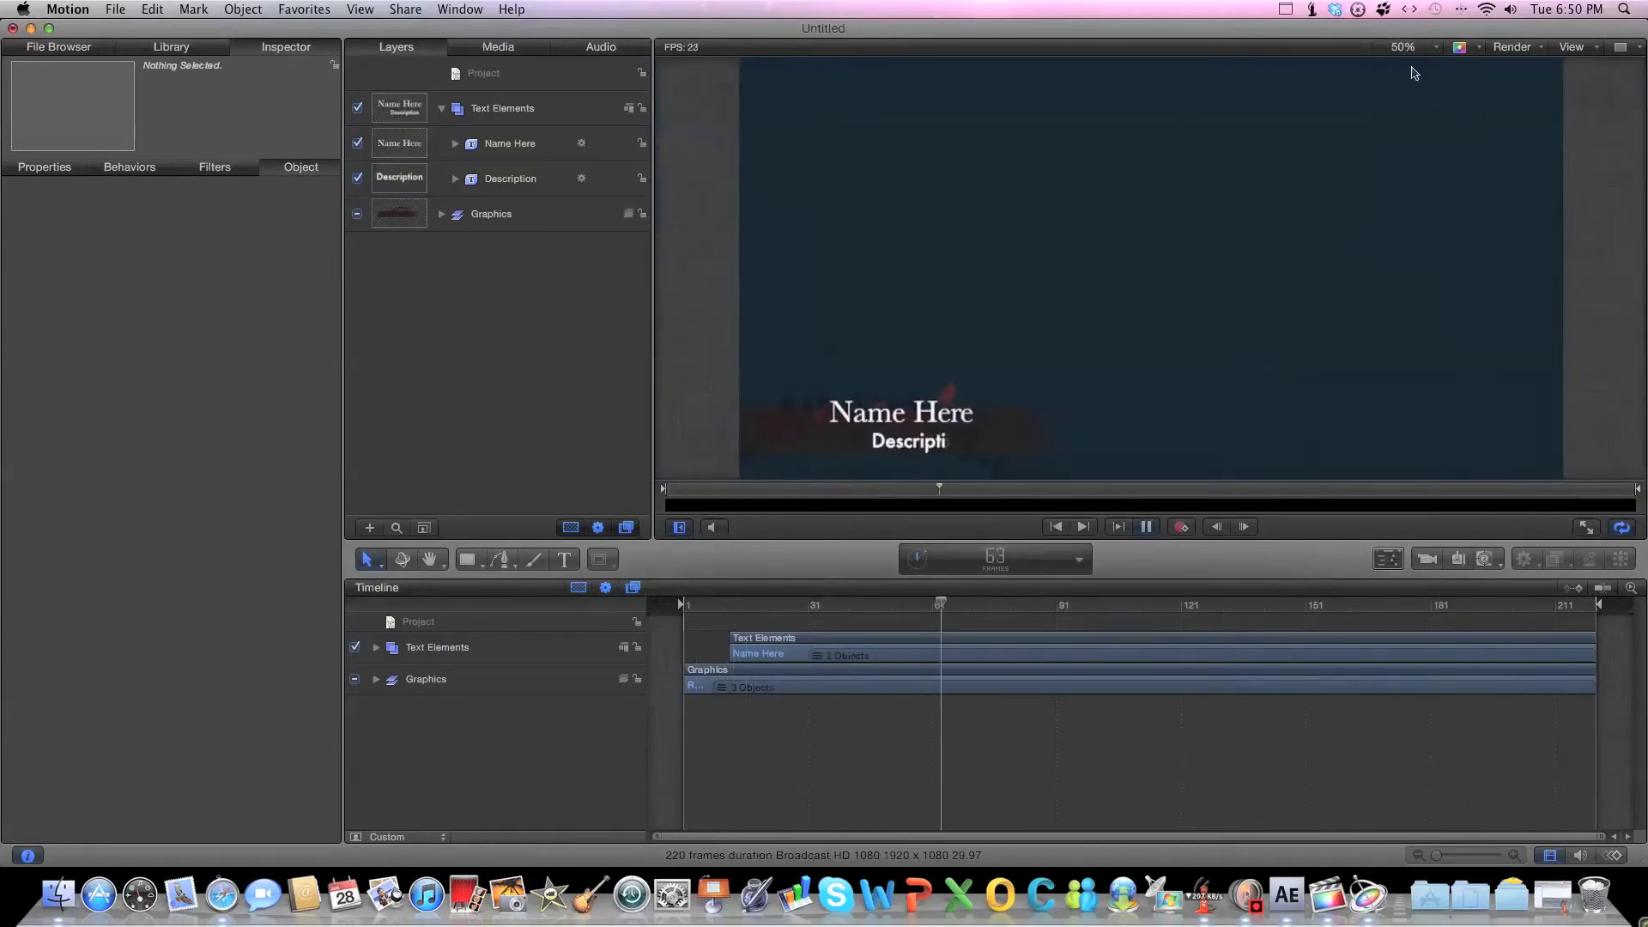
Expand the Text Elements group in the timeline to list its Name Here and Description layers, and stop playback.
left_click(772, 654)
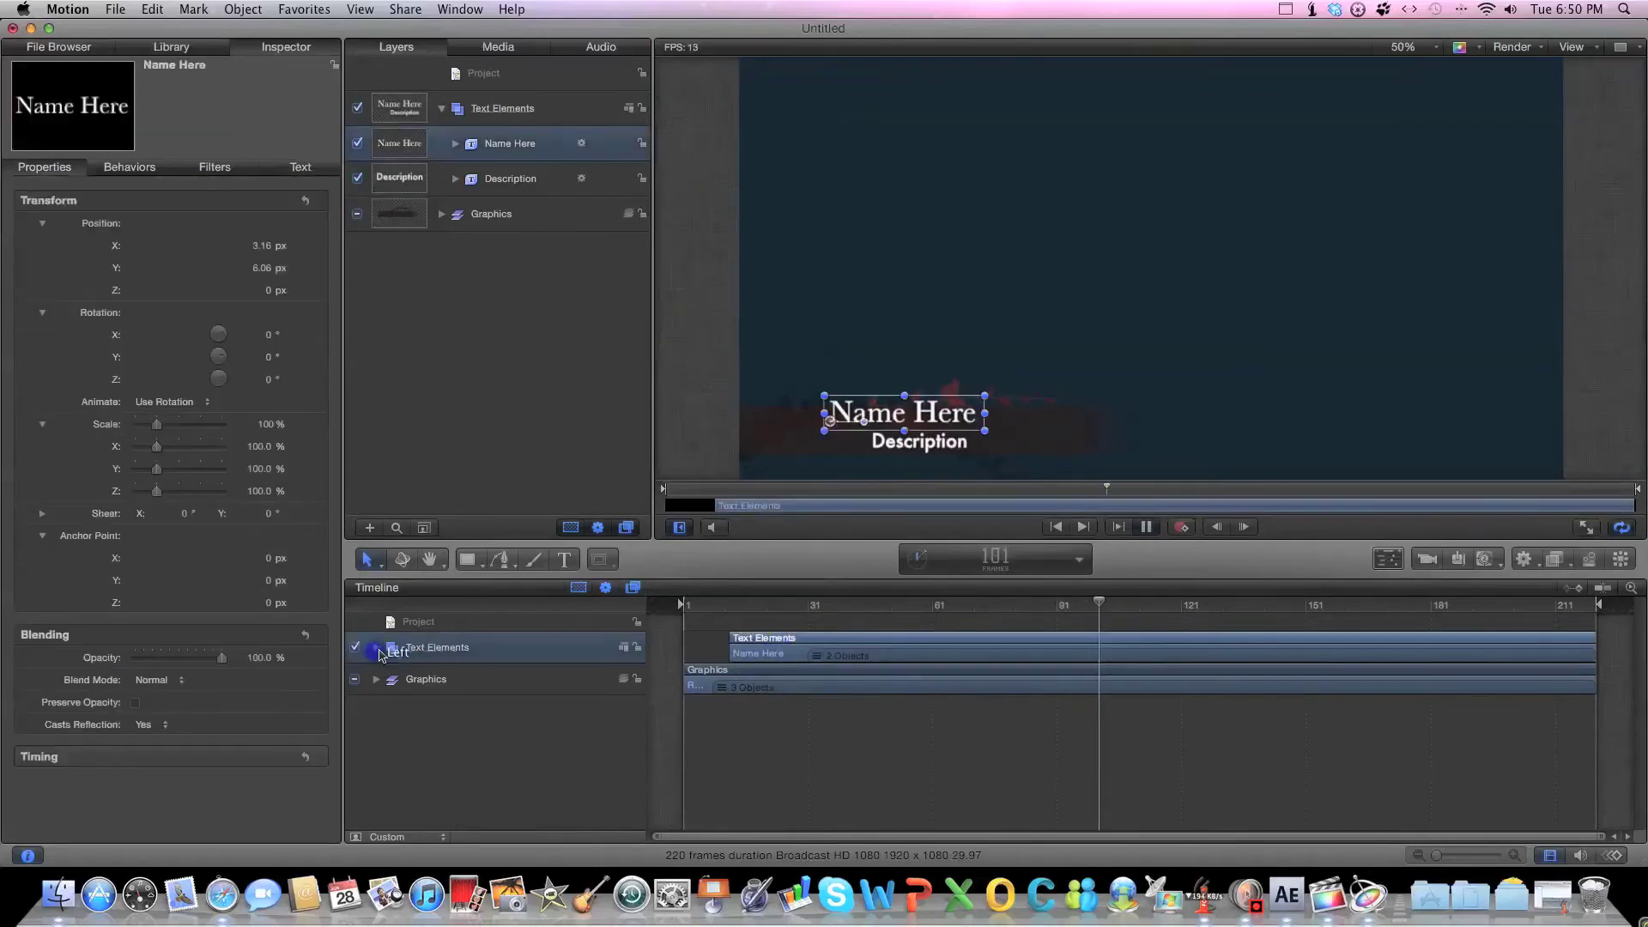
left_click(379, 654)
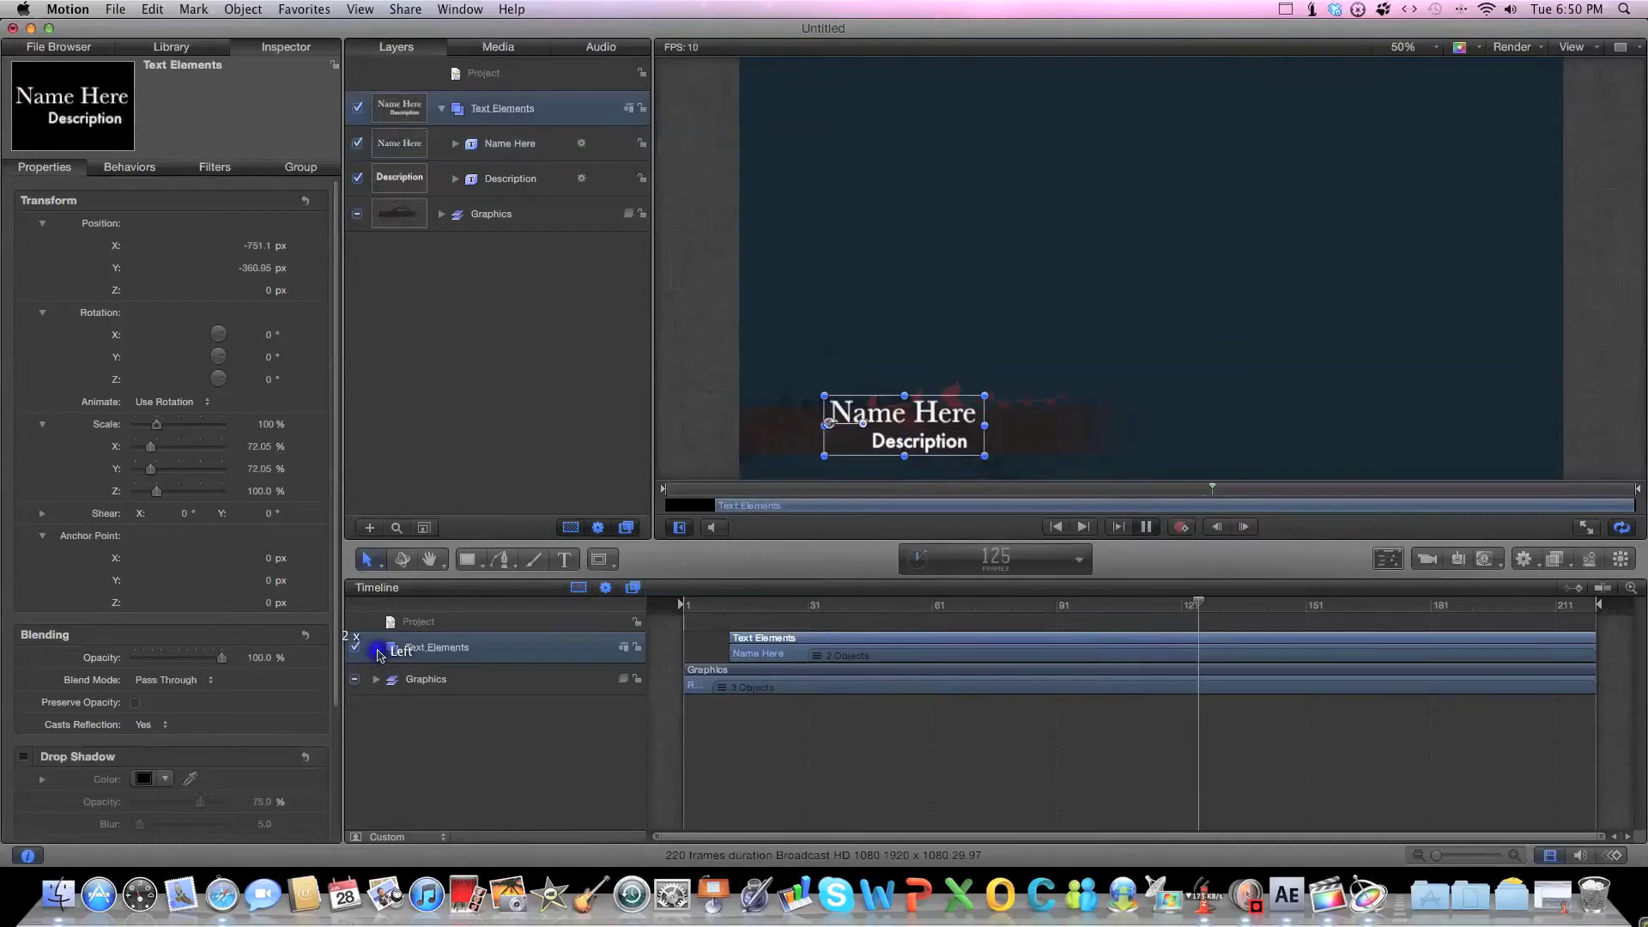
left_click(378, 652)
left_click(378, 652)
left_click(378, 652)
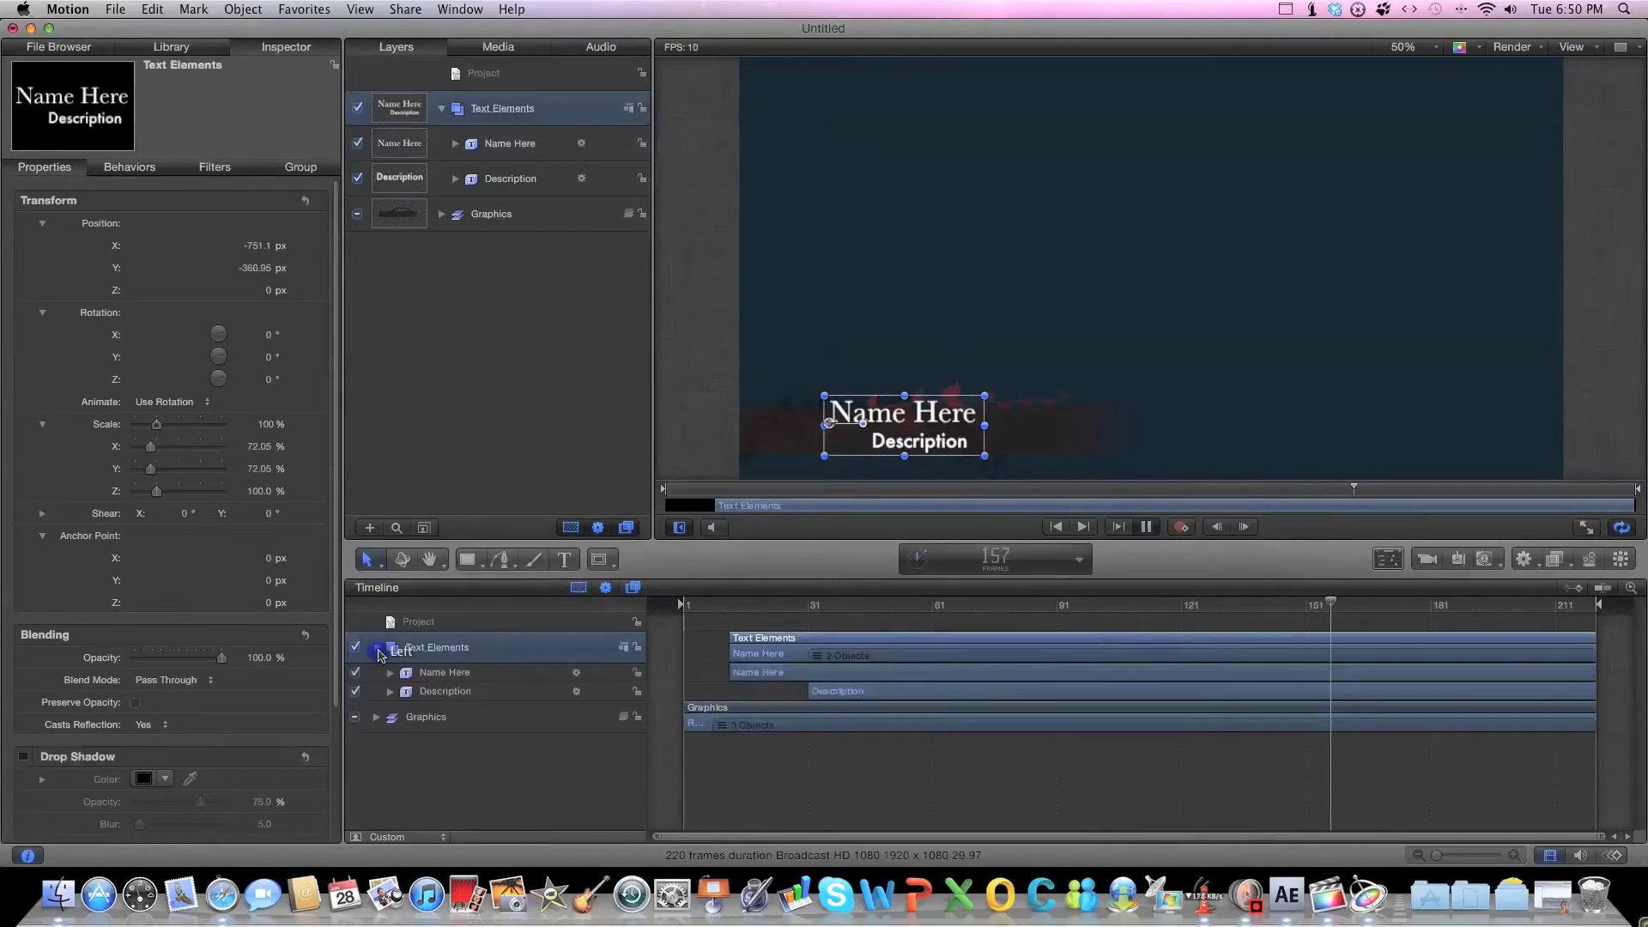
key("space")
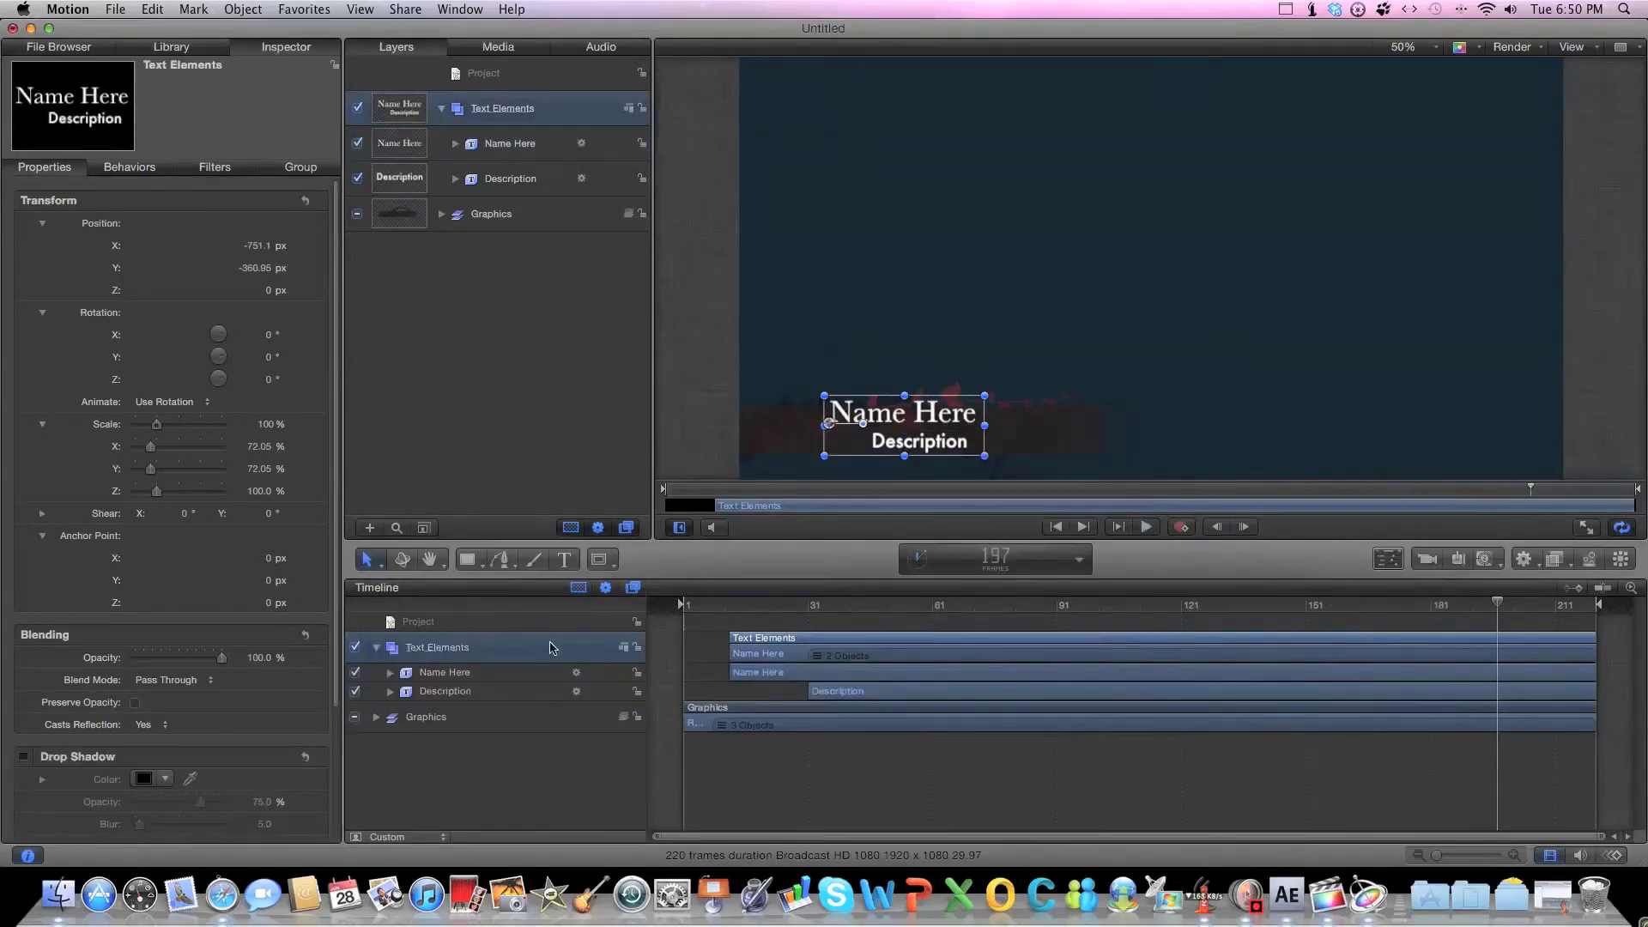
Replace the Name Here title text on the canvas with "techstuffreviews".
left_click(788, 672)
double_click(959, 424)
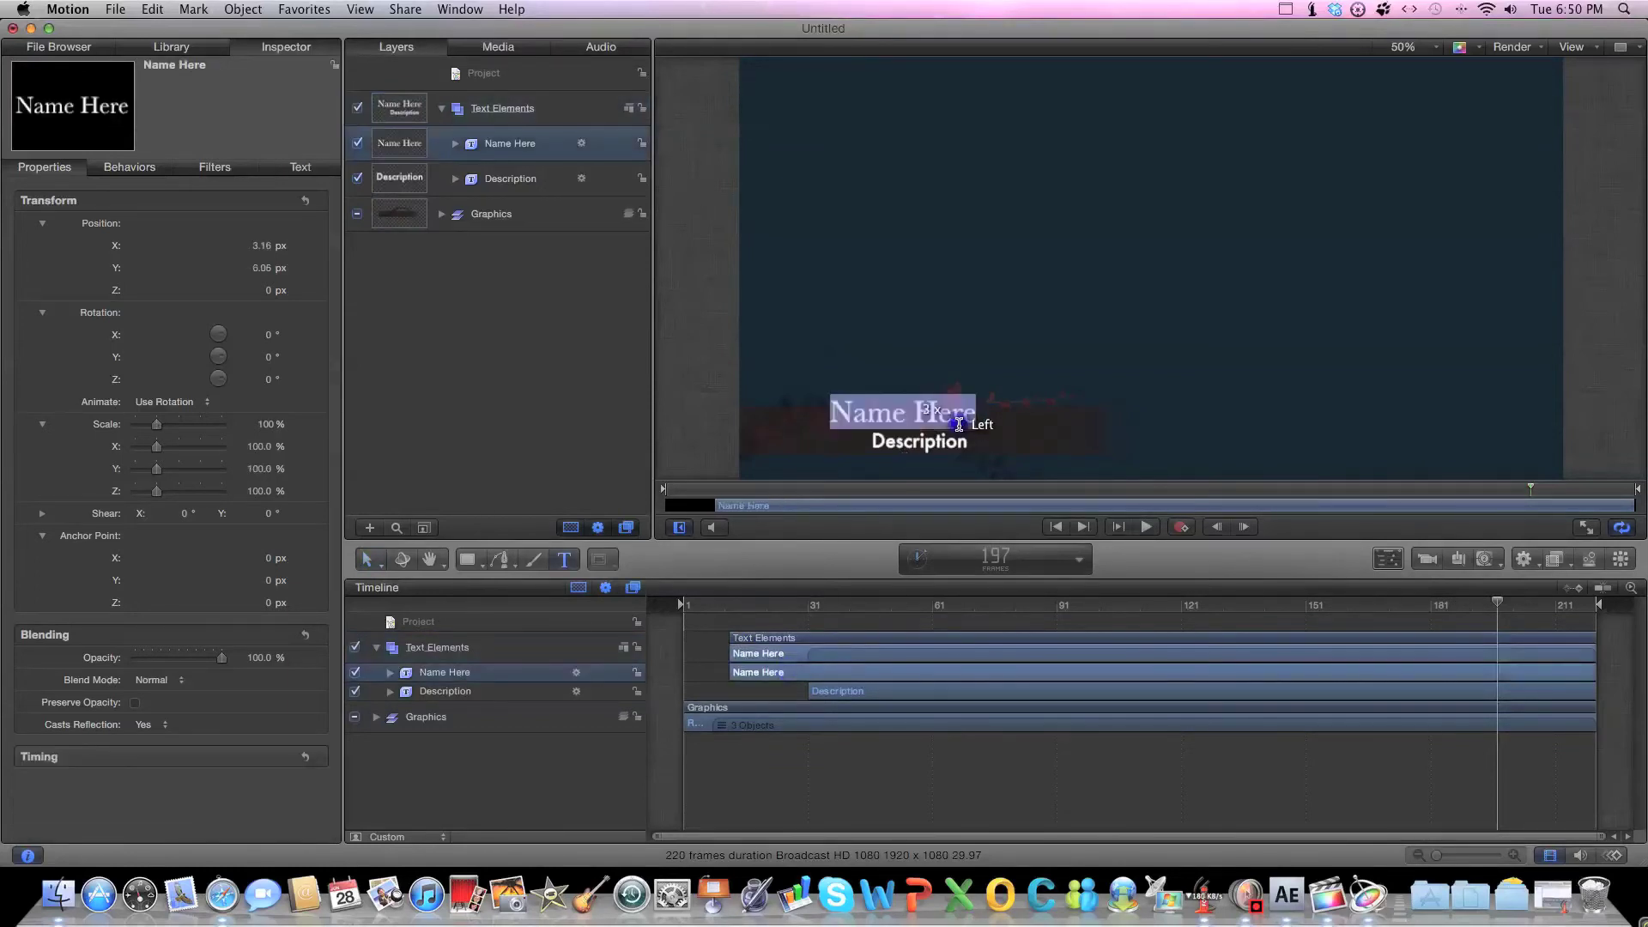
type("Techs")
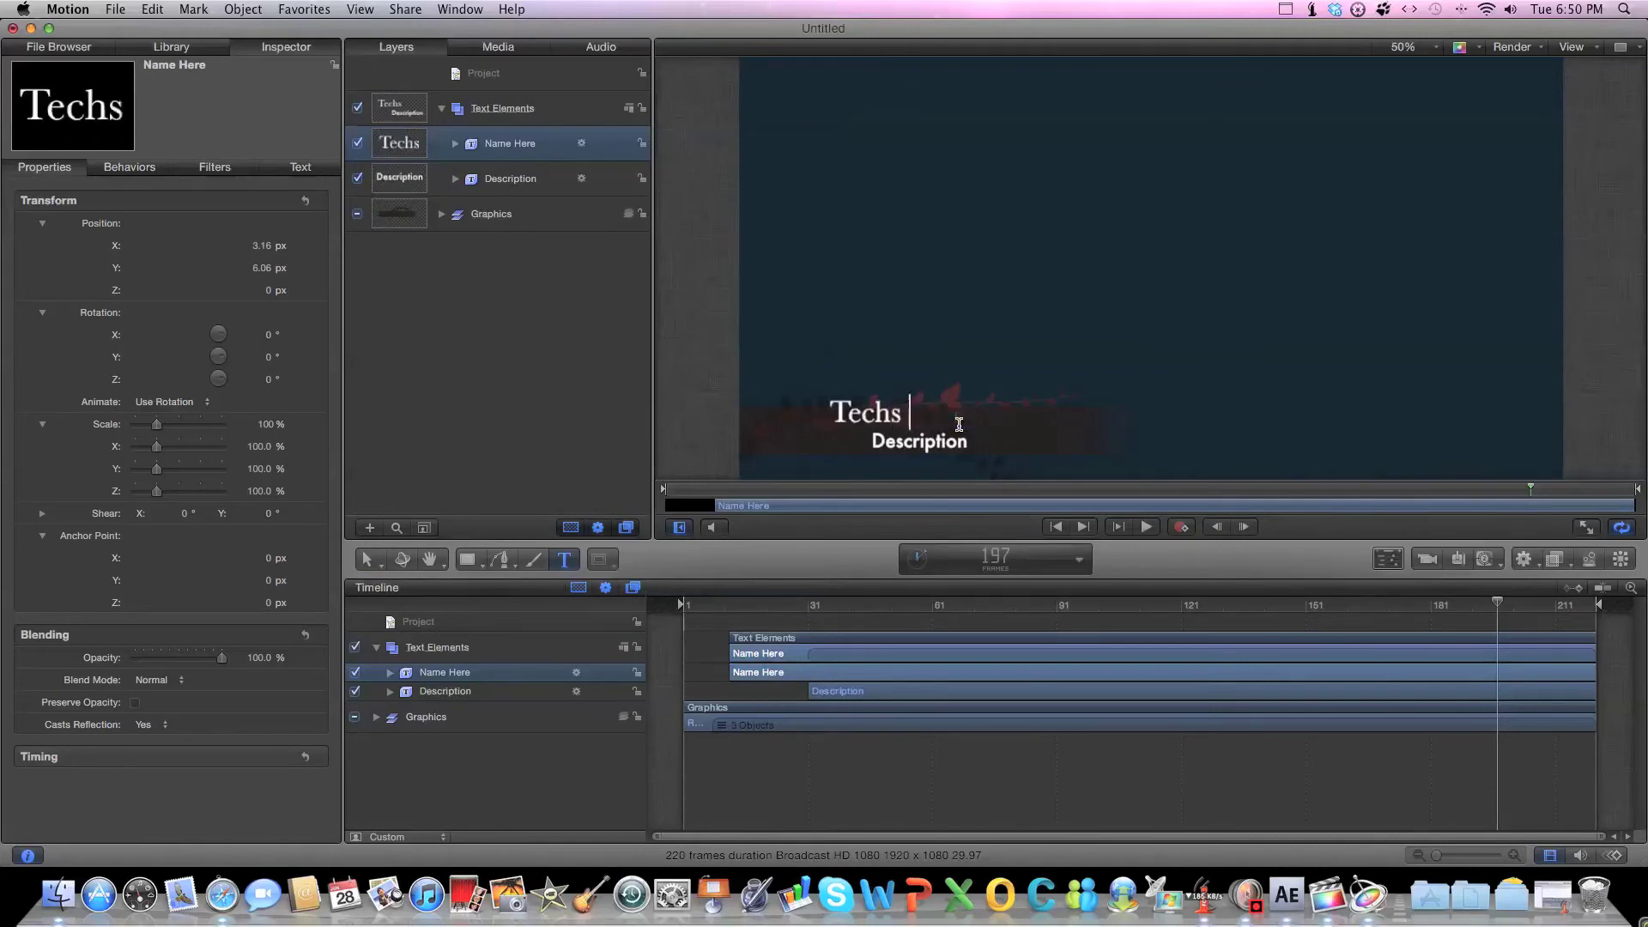
type("tuffREviews")
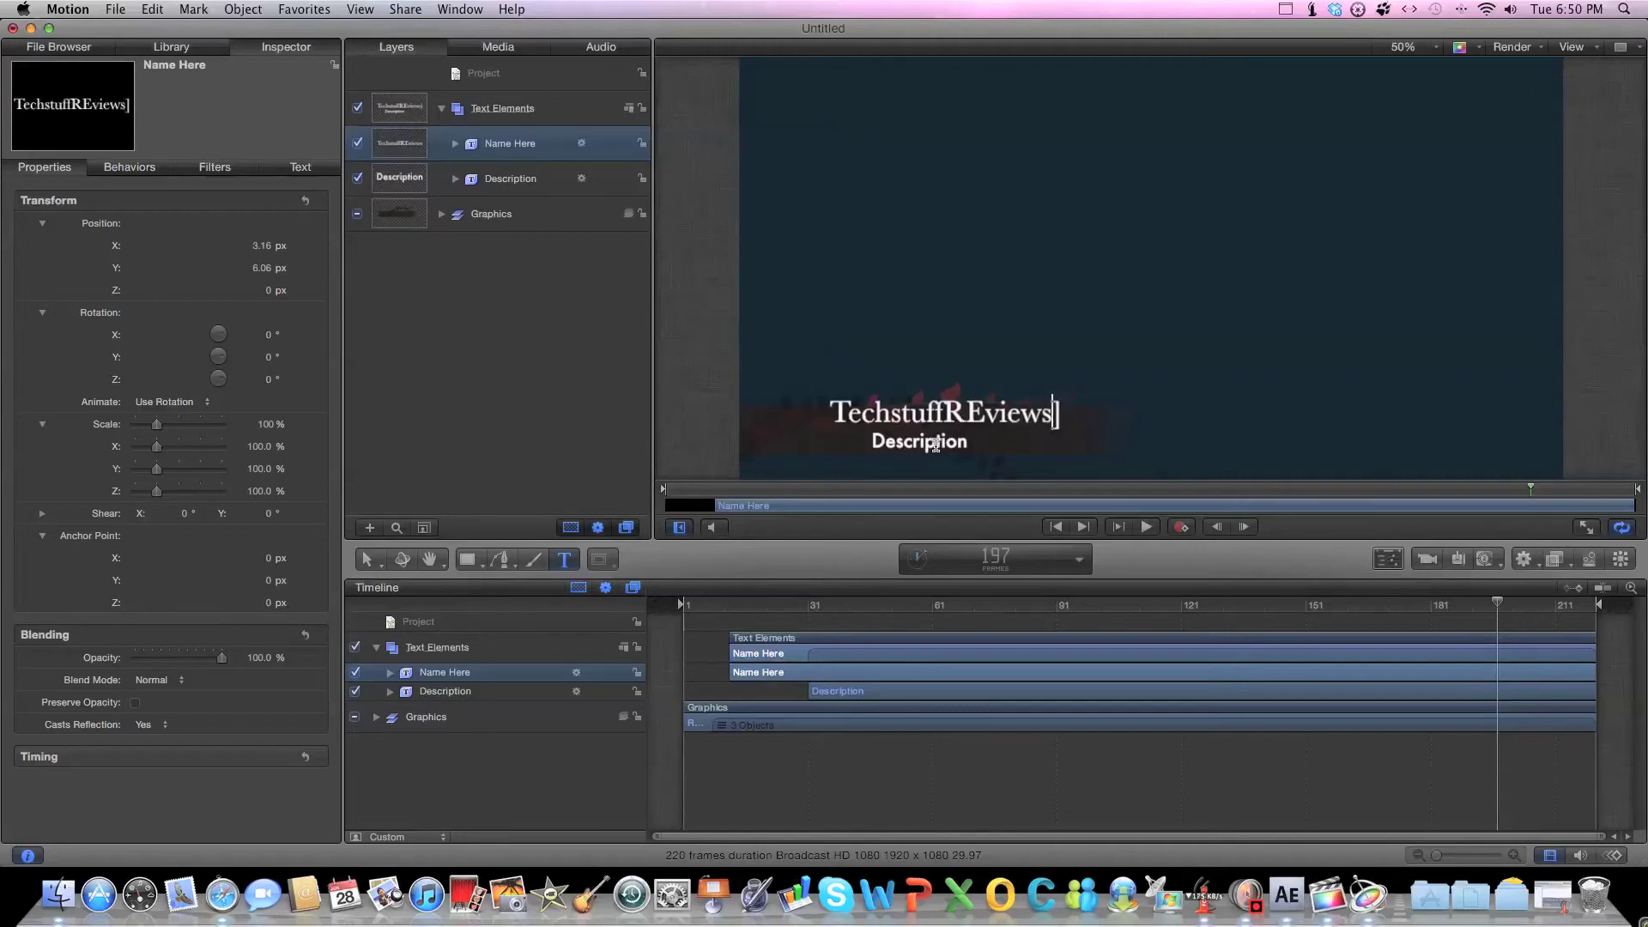
key("super+a")
type("techstuffreviews")
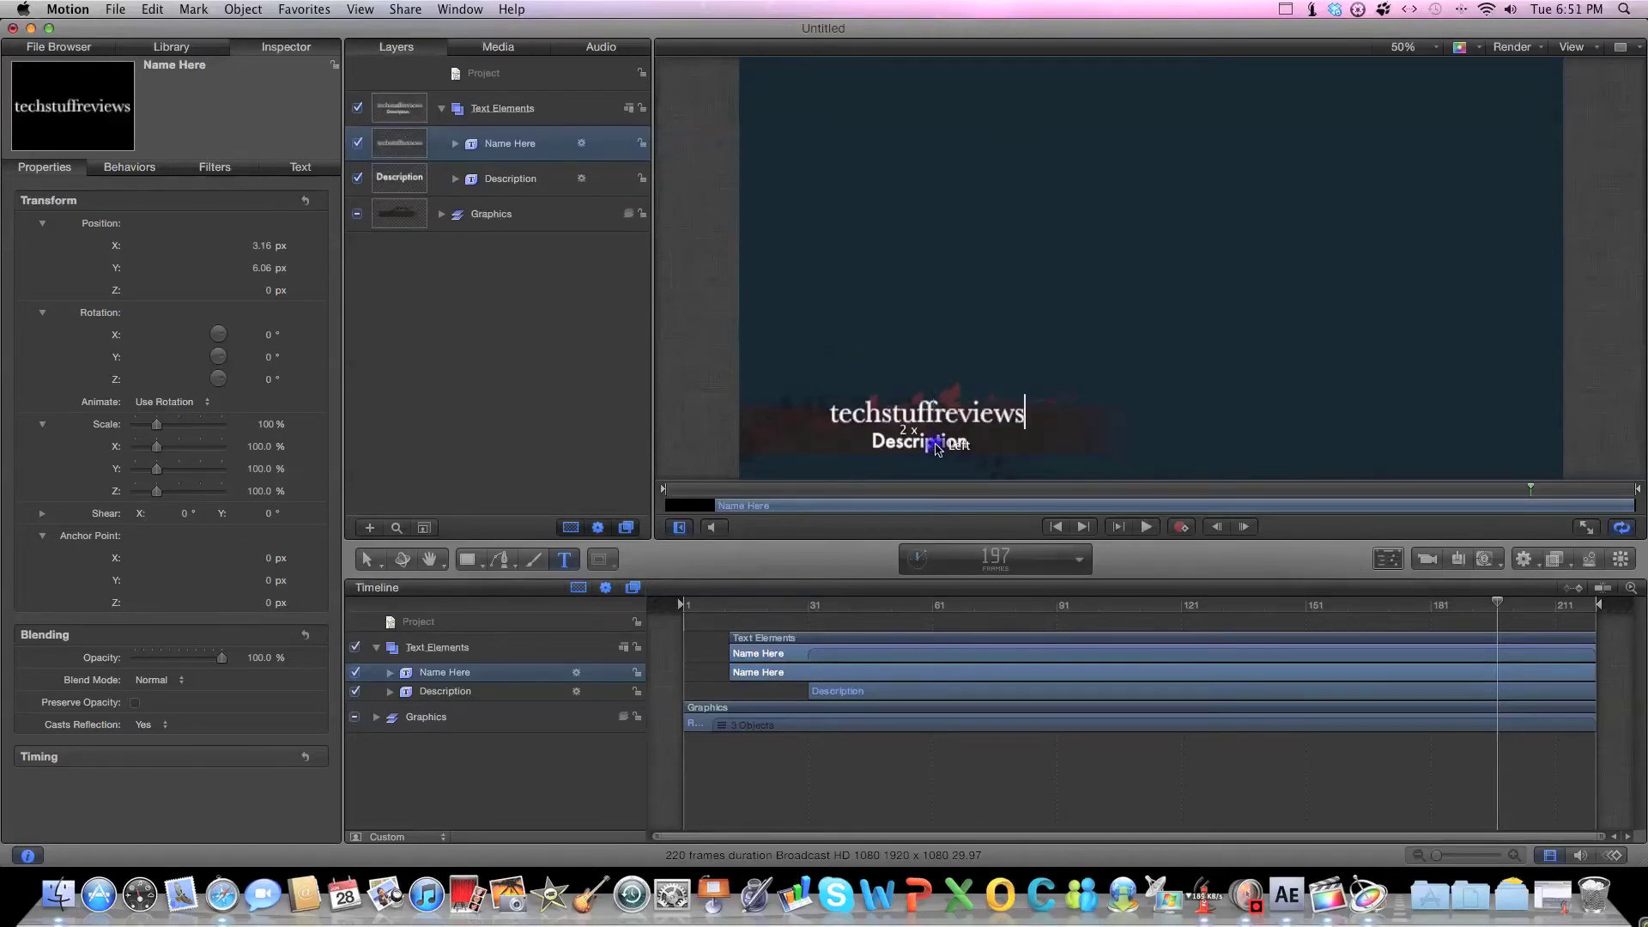
Create a particle emitter from the Description text layer.
double_click(937, 449)
left_click(869, 698)
key("ctrl+t")
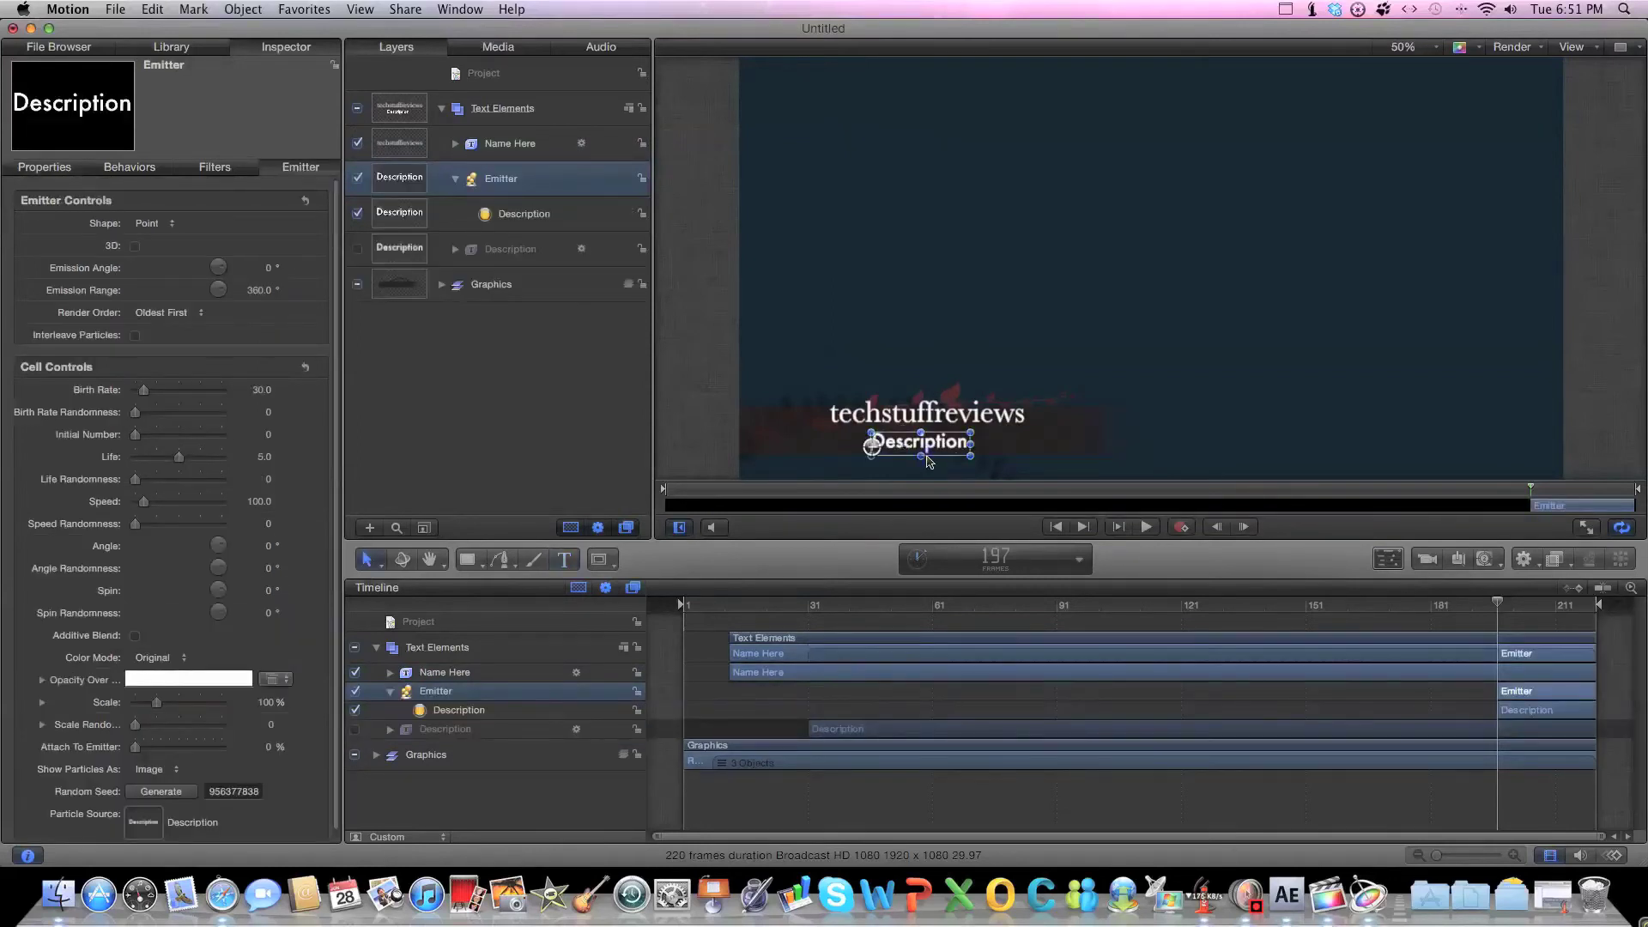
Inspect the Vine 2 and title layers, and view the behaviors of the Graphics group.
left_click(947, 457)
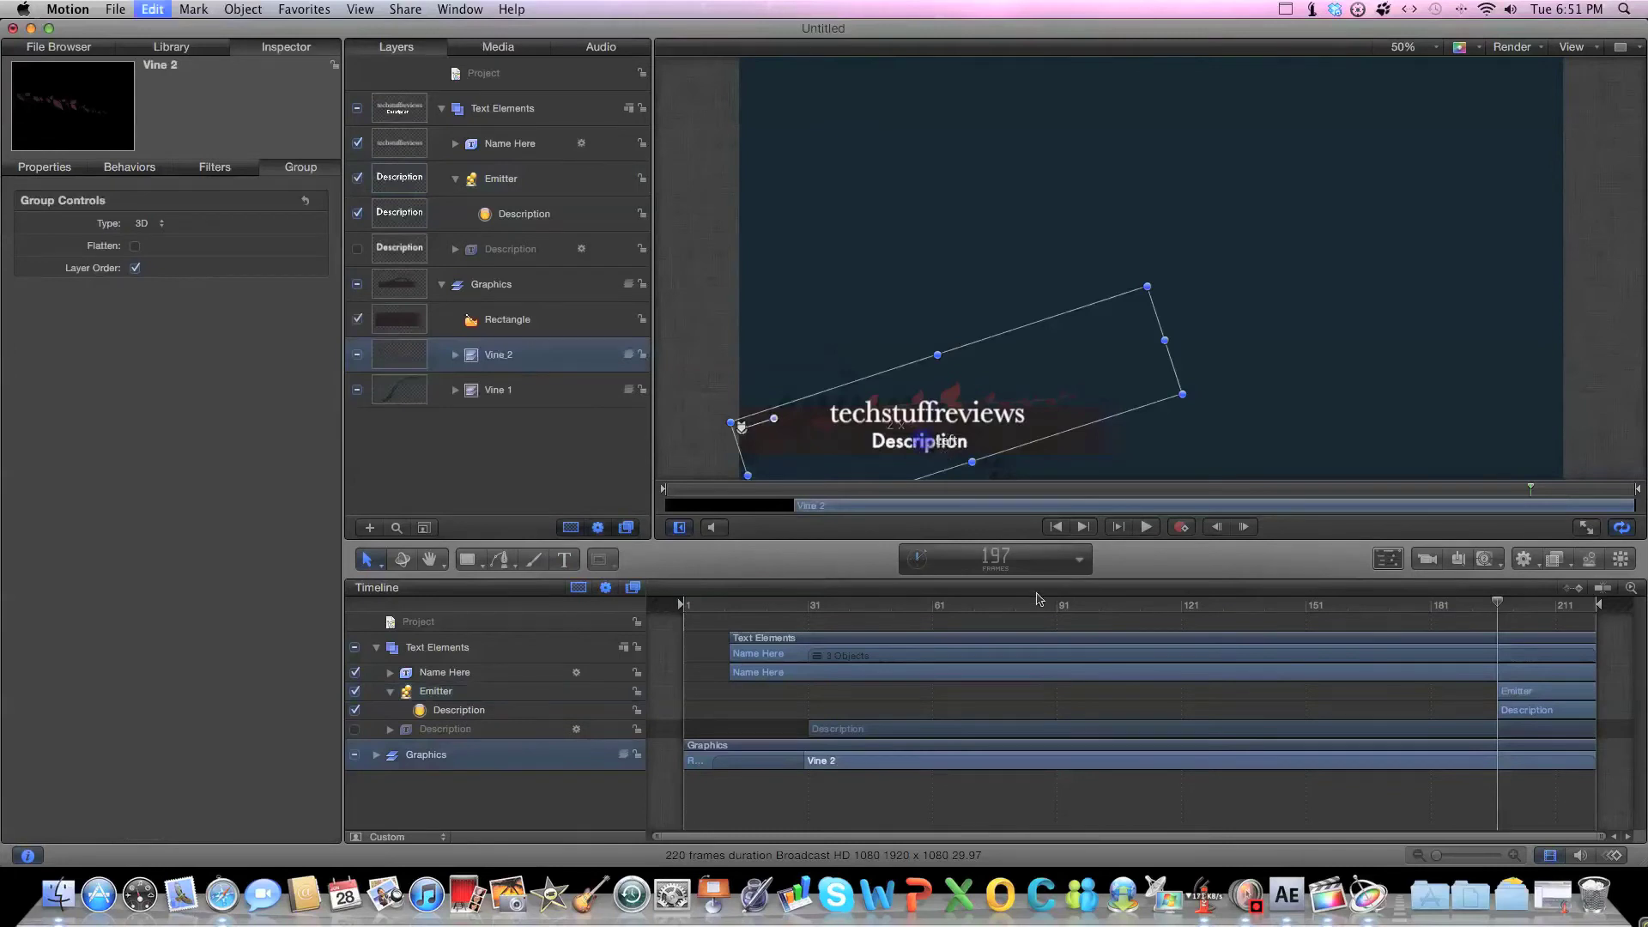
left_click(820, 663)
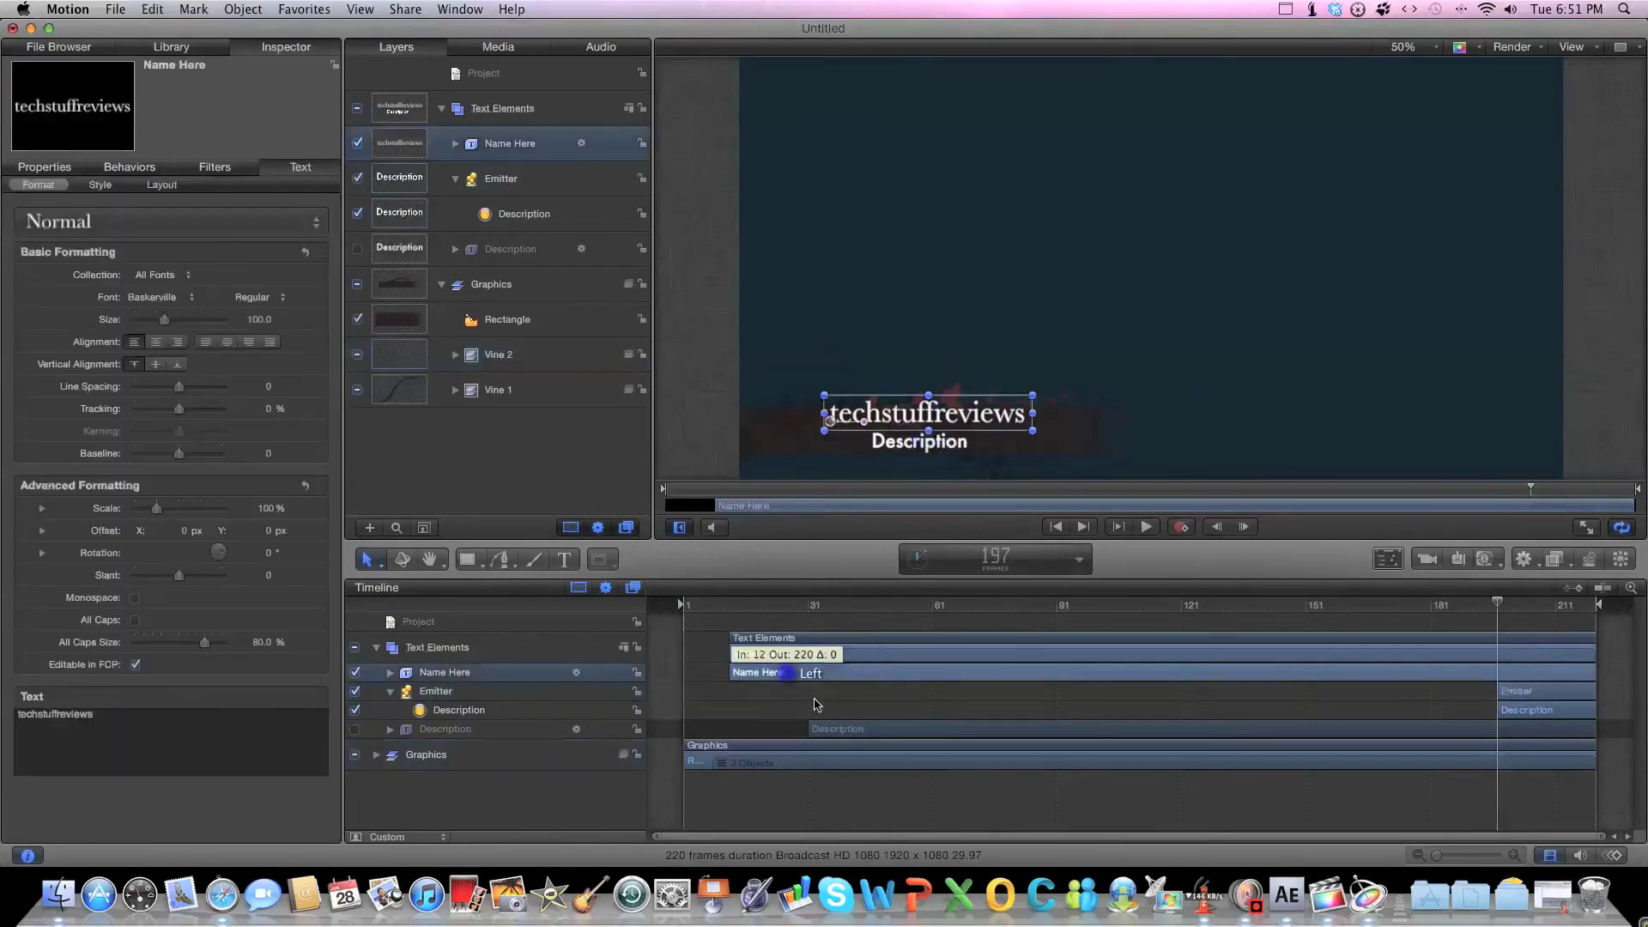
left_click(434, 759)
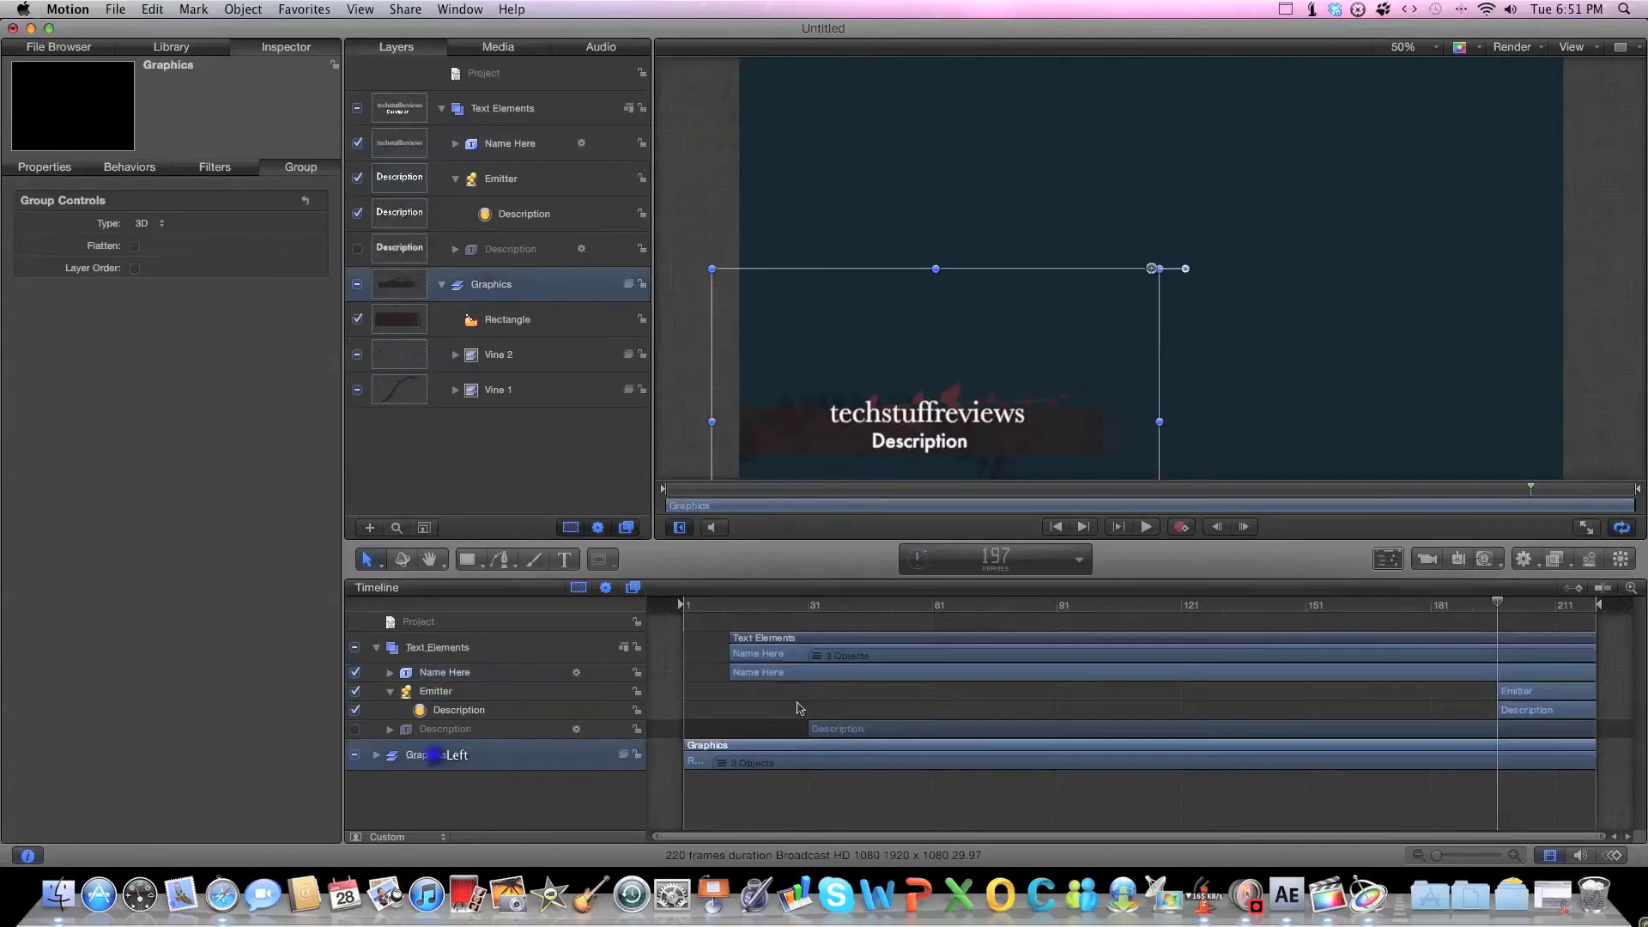
left_click_drag(514, 125, 515, 129)
left_click(178, 169)
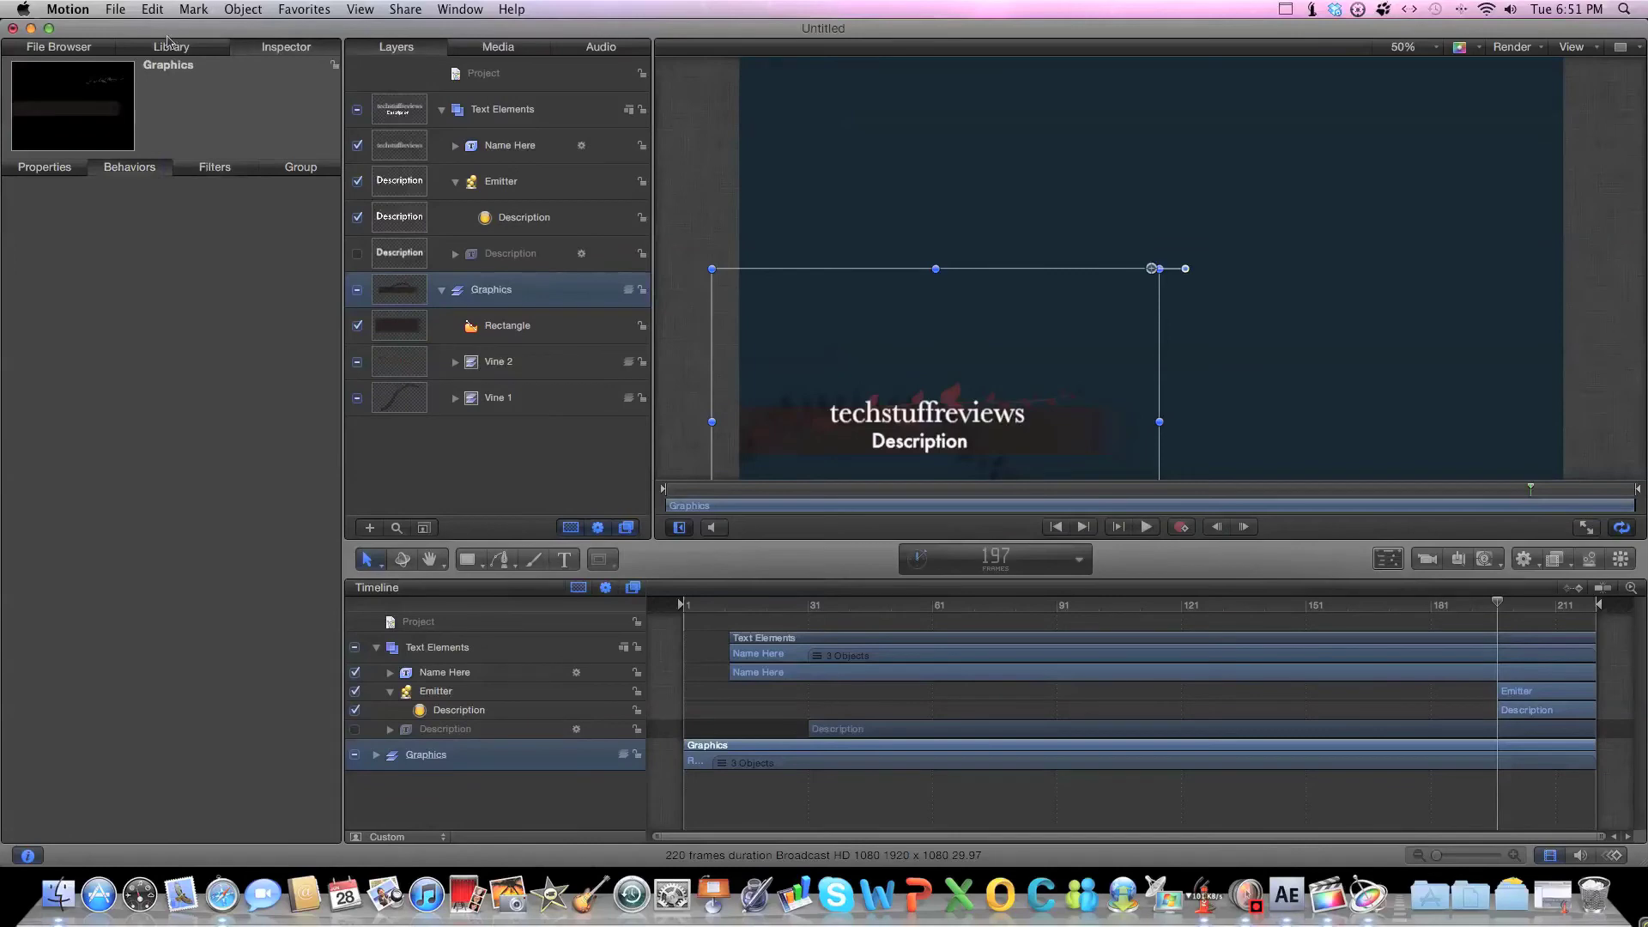
Browse the Library categories and look through the full list of particle emitters.
left_click(90, 50)
left_click(163, 45)
left_click(99, 347)
left_click(97, 309)
left_click(144, 273)
scroll(159, 601, "down", 15)
scroll(159, 592, "down", 15)
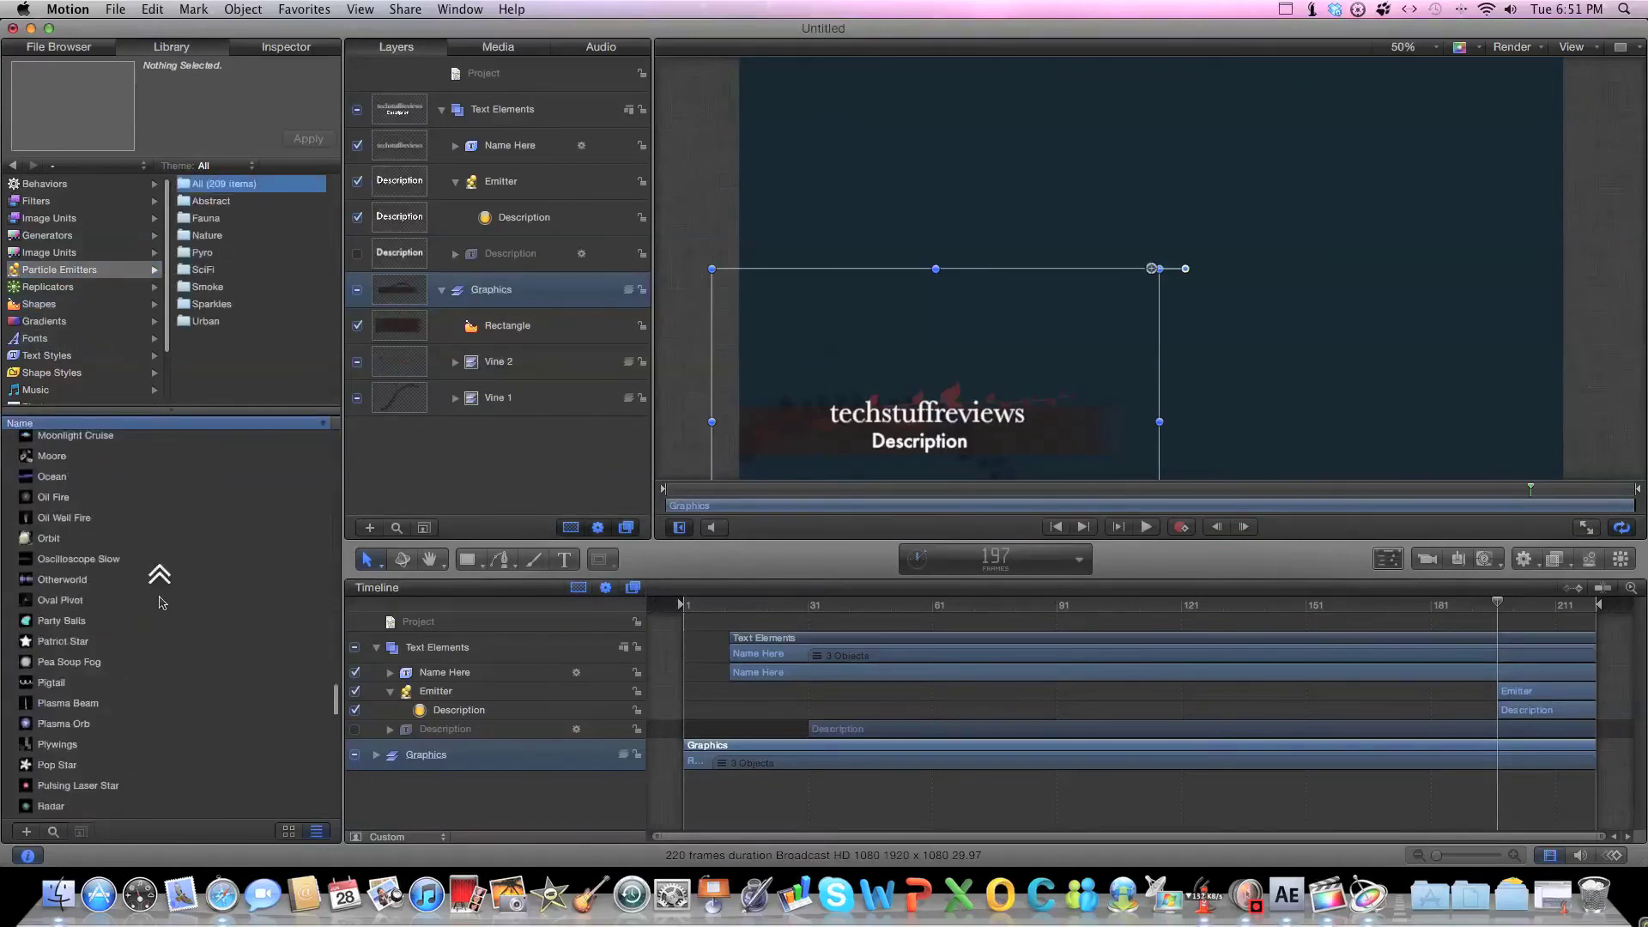
Preview the Small Waterfall and Windy Rain particle emitters and return to the start of the list.
left_click(168, 574)
left_click_drag(168, 575, 170, 783)
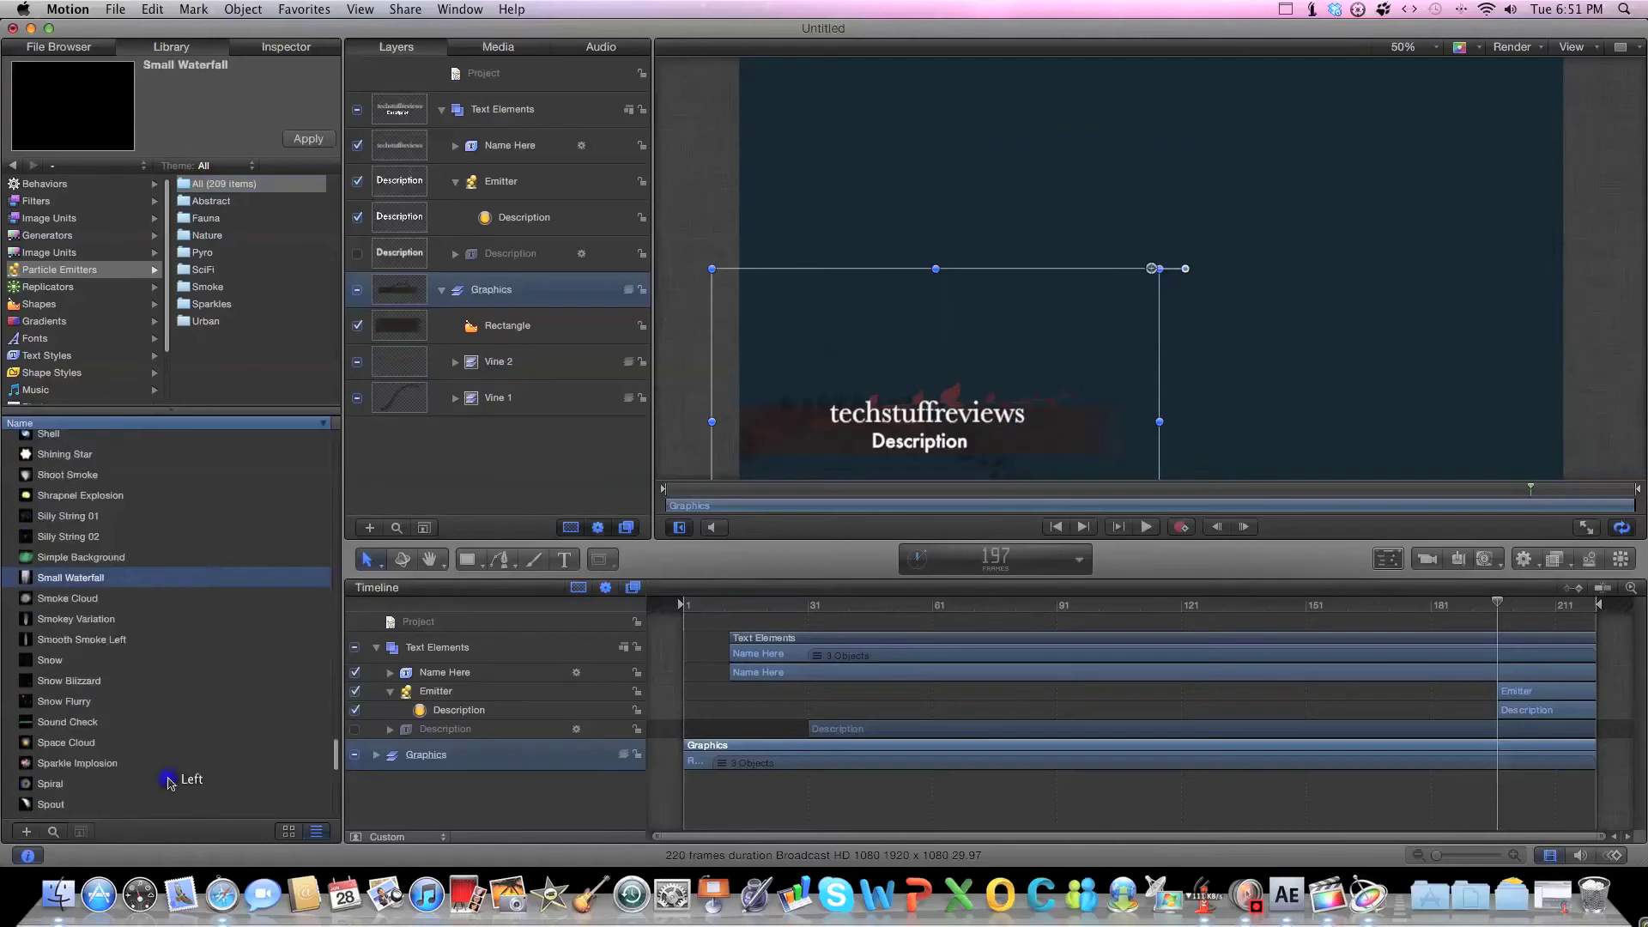
left_click(170, 783)
scroll(171, 783, "up", 20)
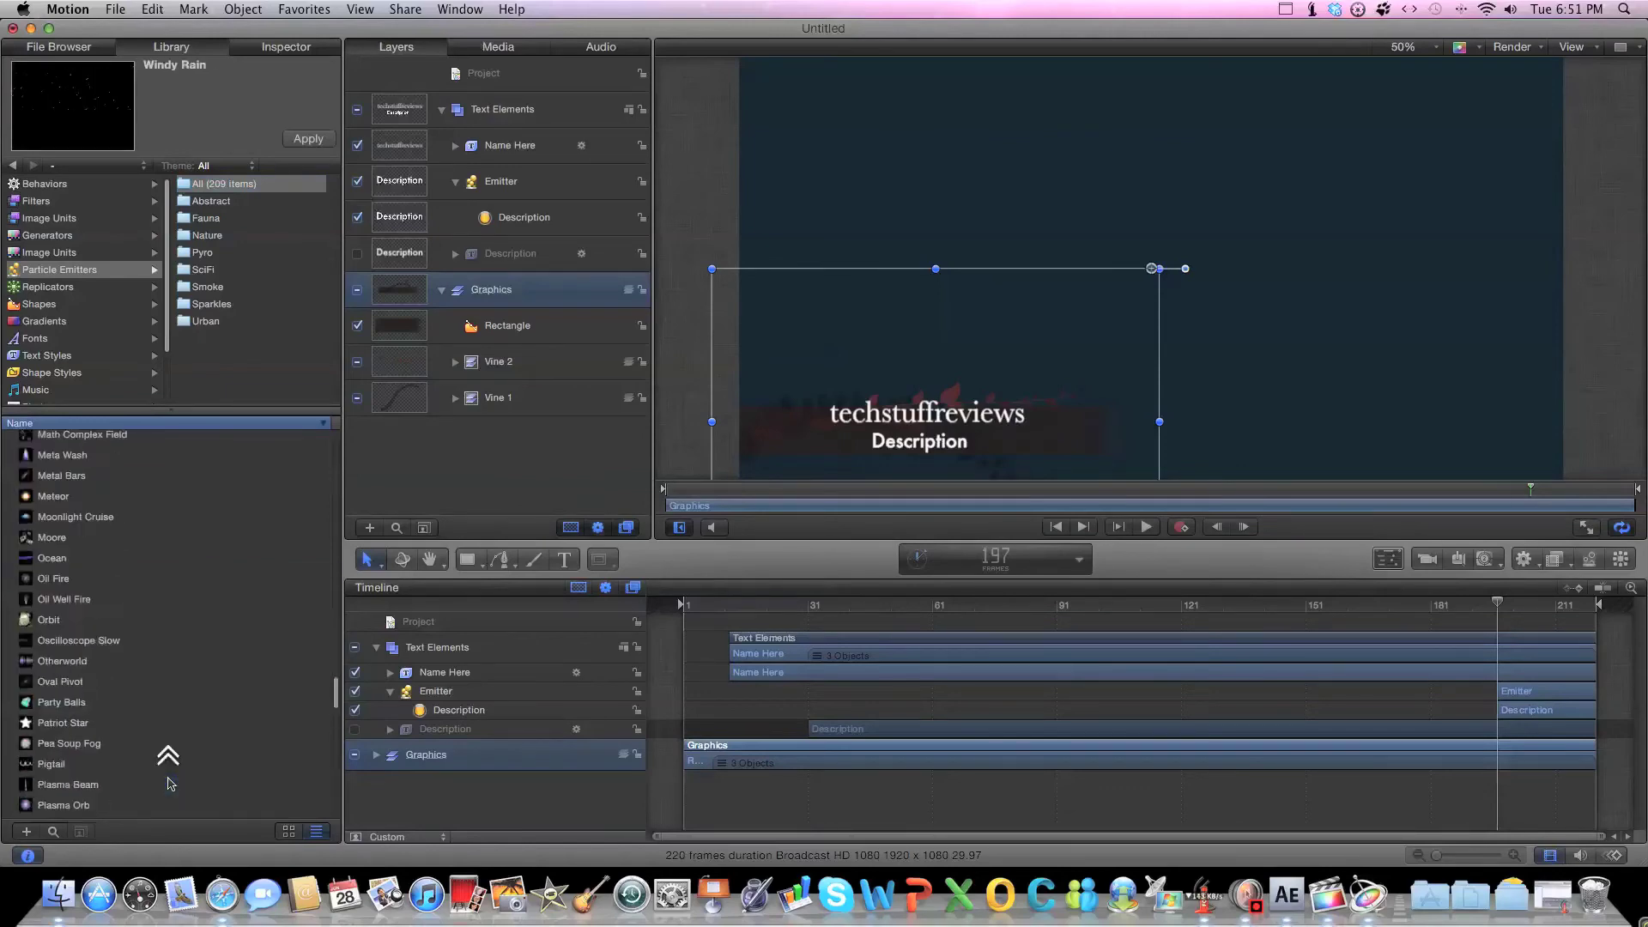
scroll(170, 782, "up", 20)
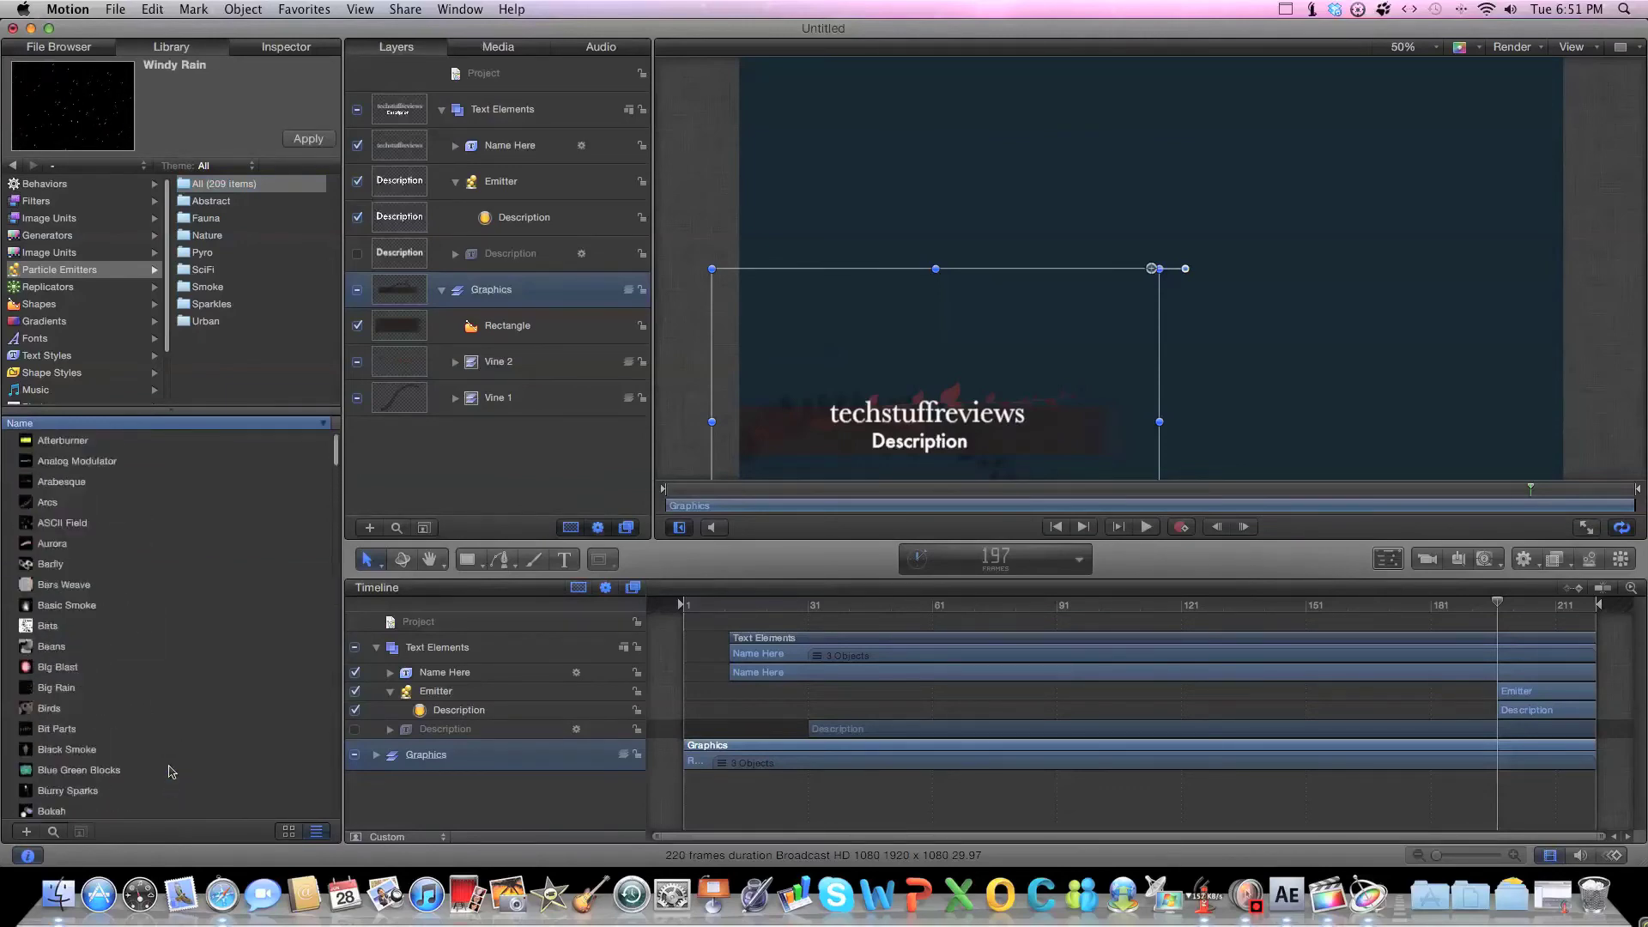
Add the Bokeh particle emitter to the Graphics group and move it leftward on the canvas, above the title.
scroll(163, 719, "down", 2)
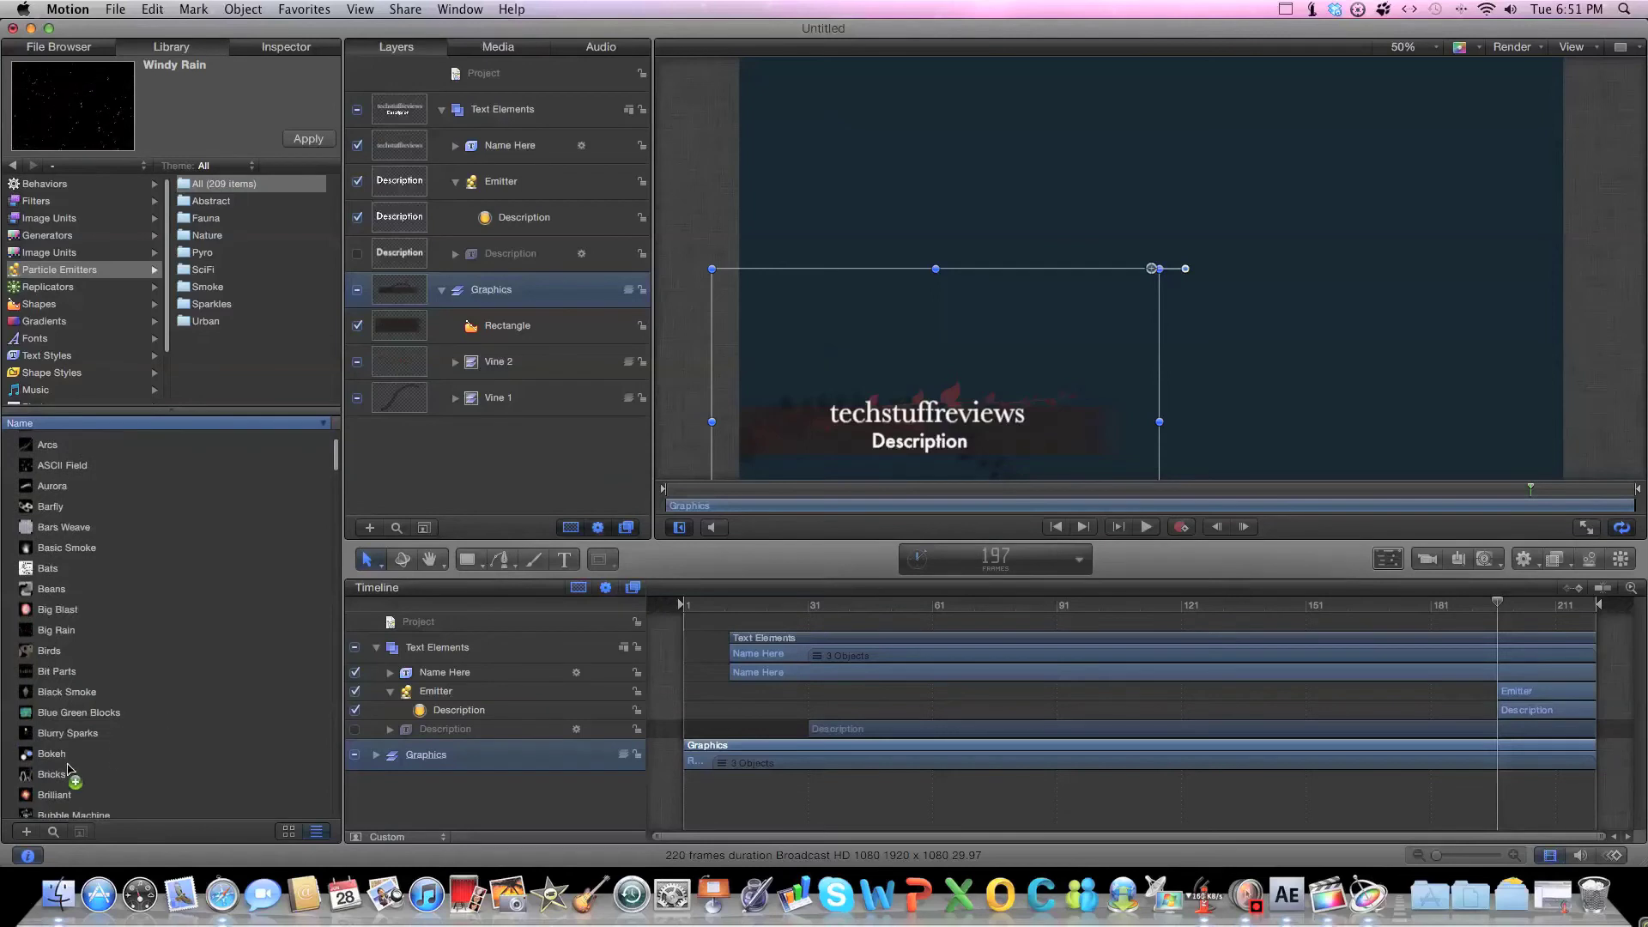
left_click_drag(67, 761, 777, 611)
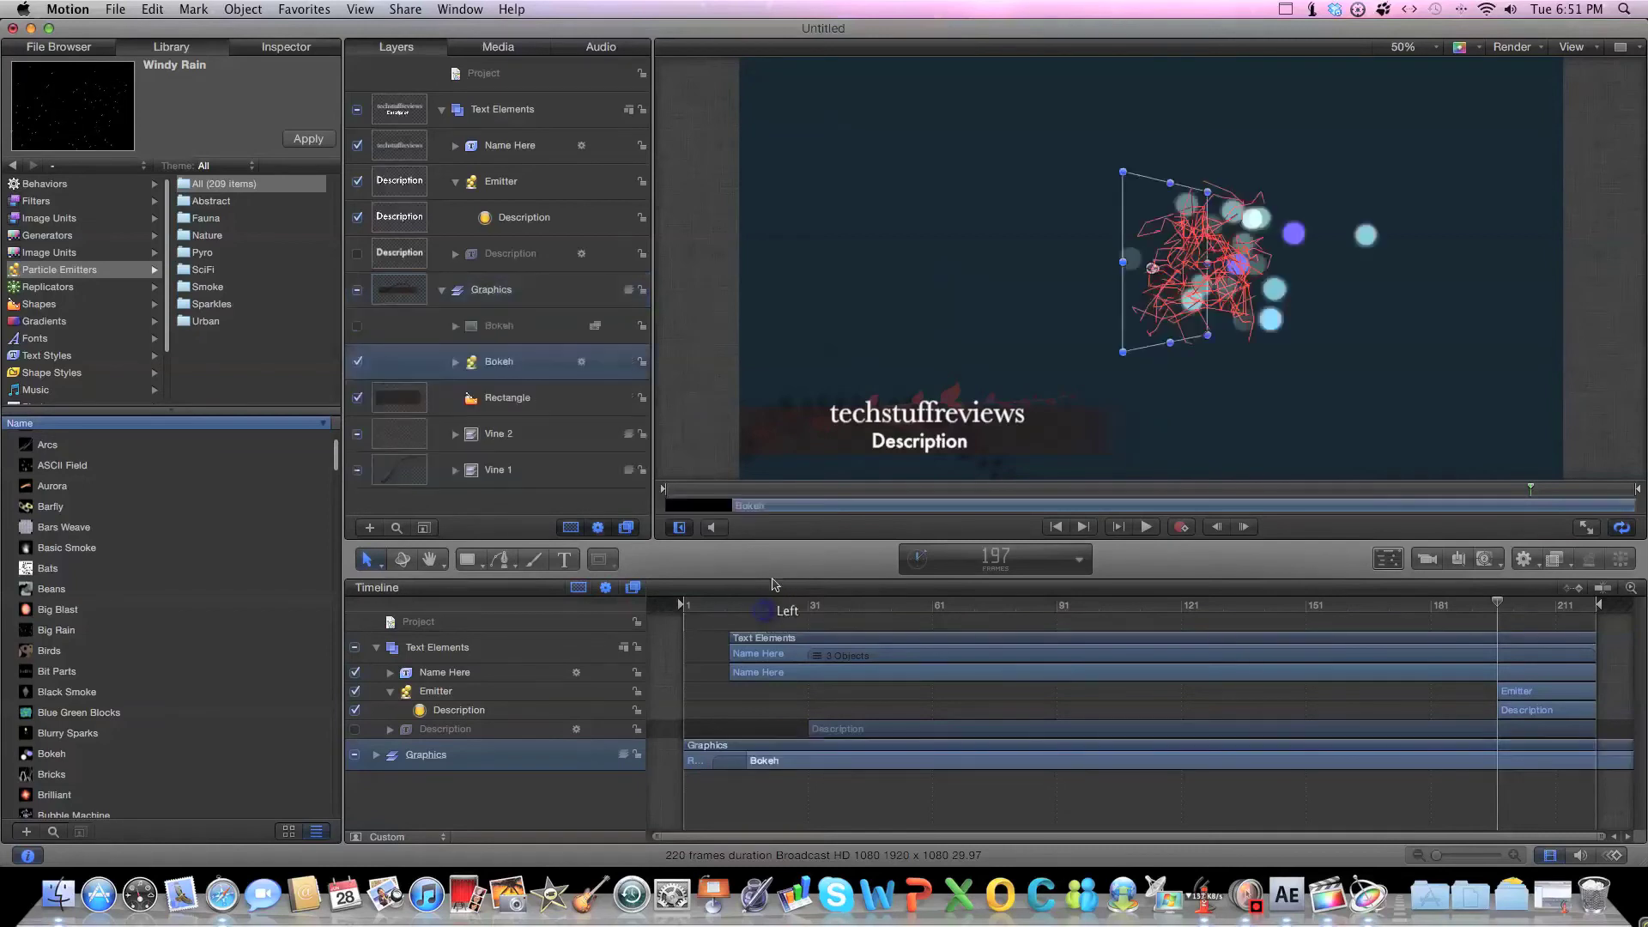
left_click_drag(1196, 335, 1018, 331)
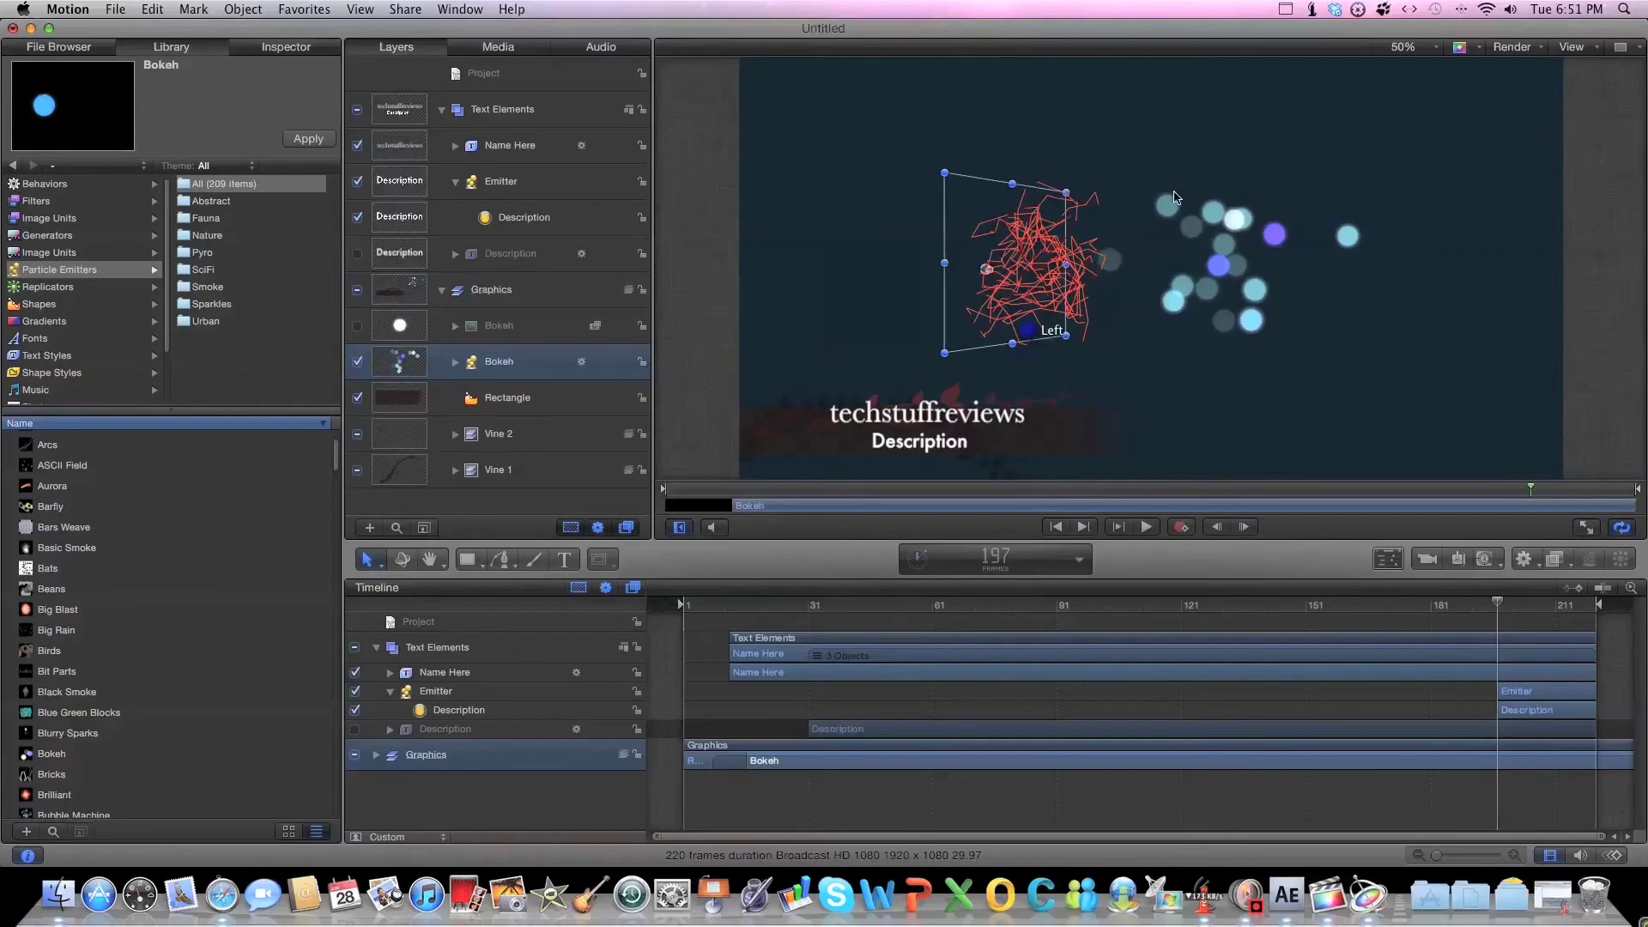
left_click(1175, 198)
Set the Start Value of the Bokeh emitter's Ramp behavior to about 33.53°.
left_click(286, 46)
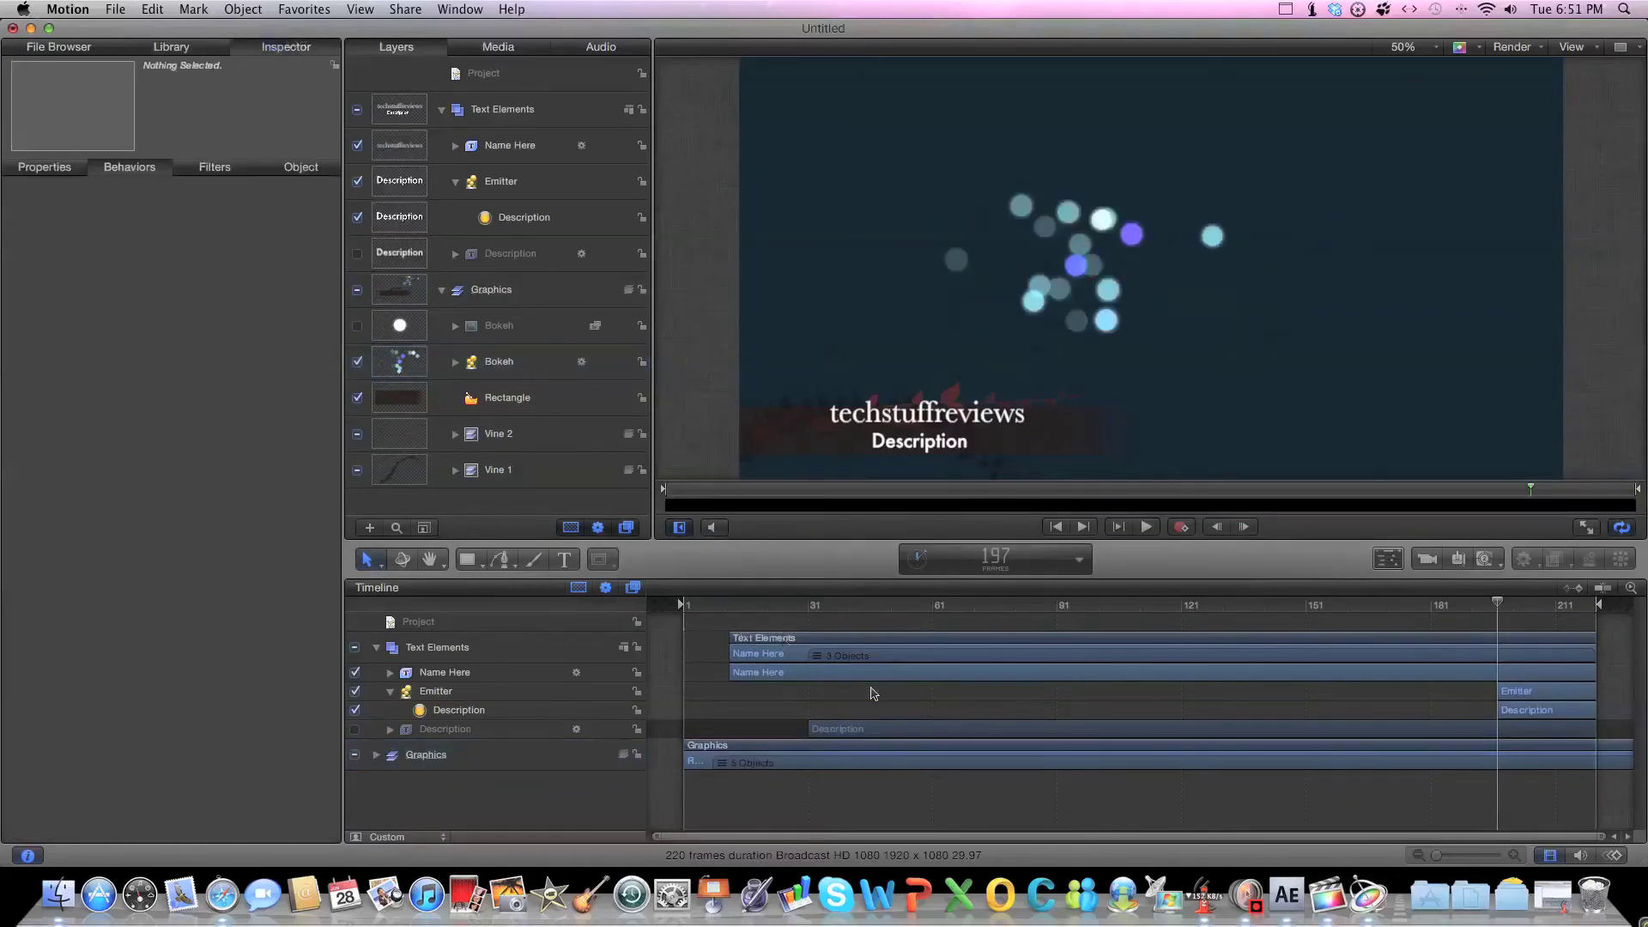
left_click(871, 651)
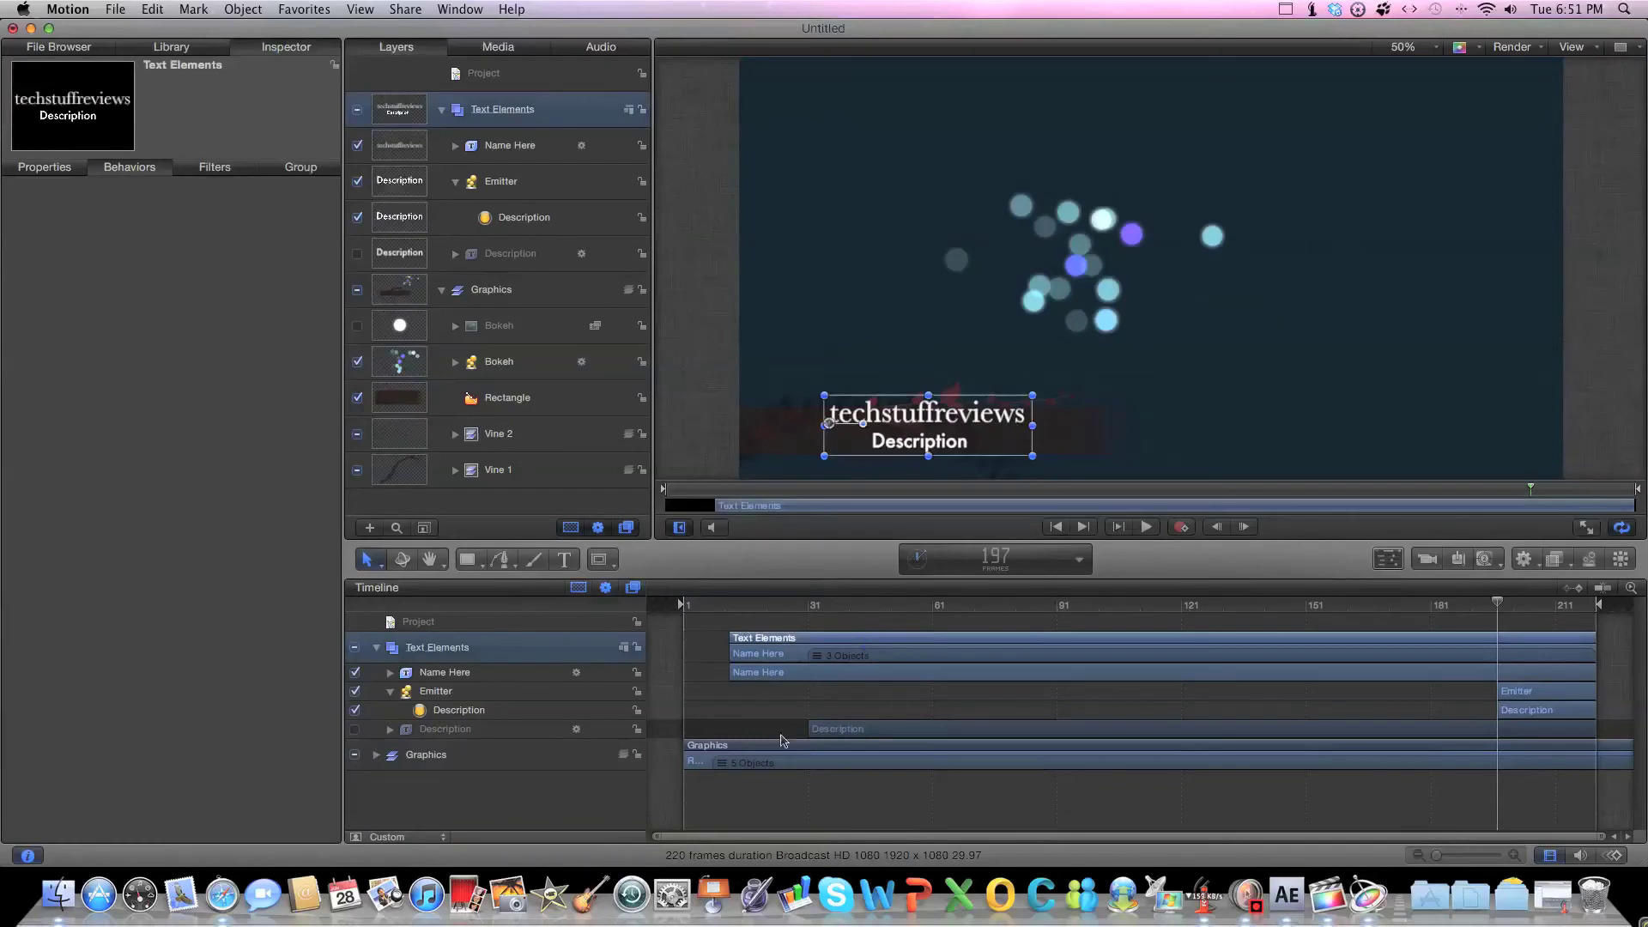
left_click(1038, 305)
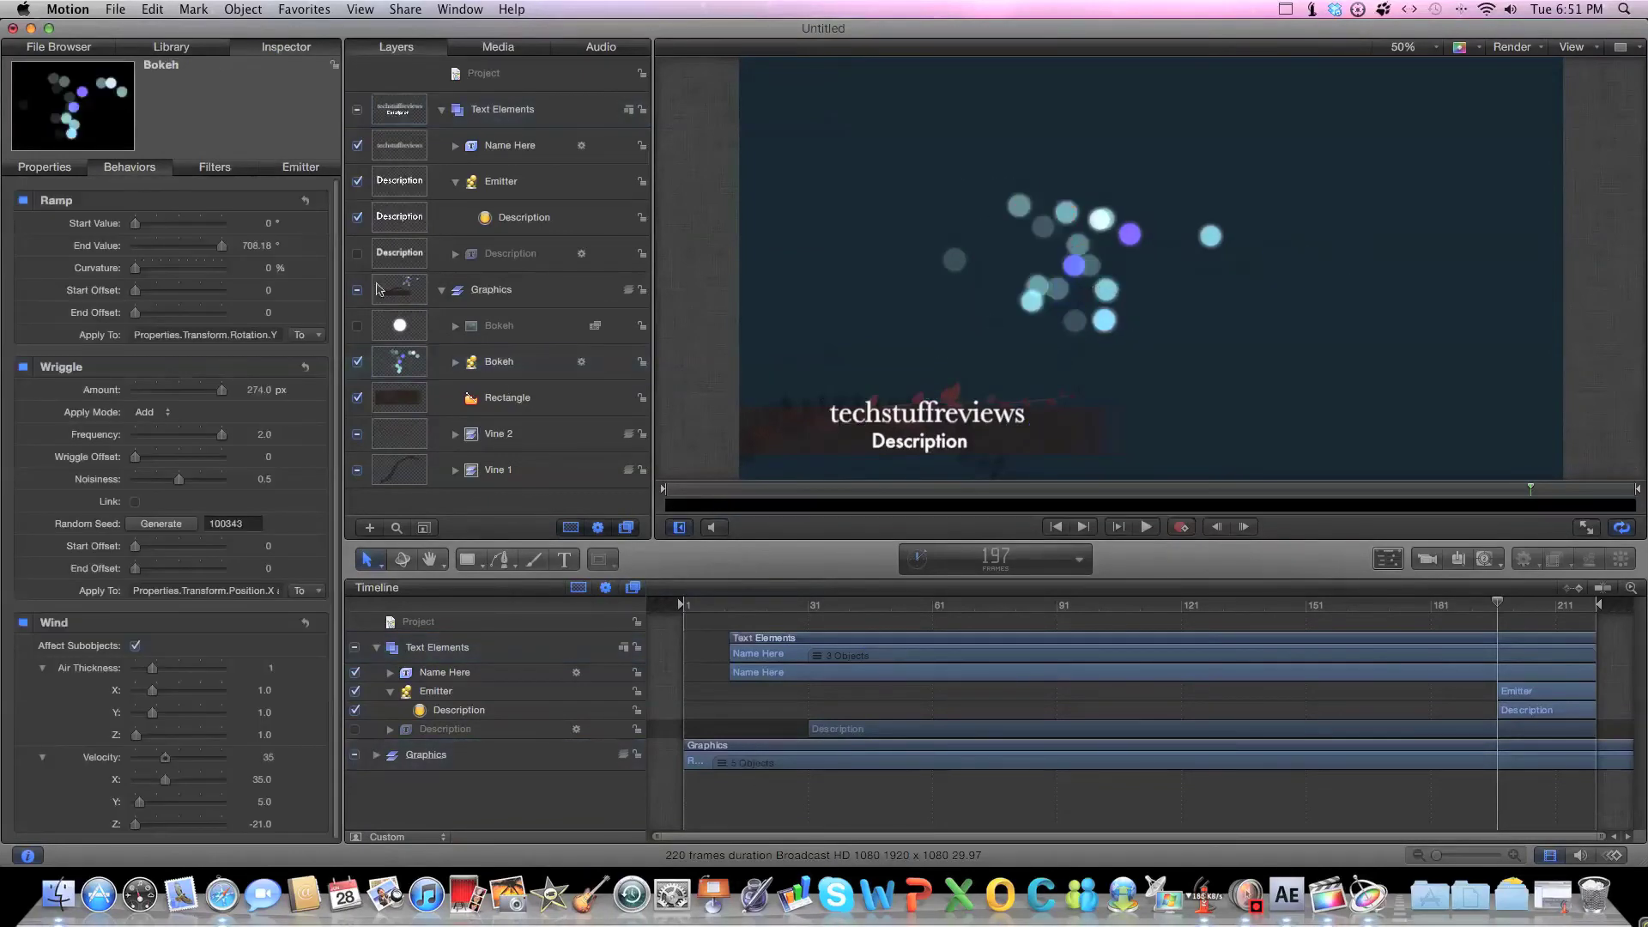
left_click(143, 224)
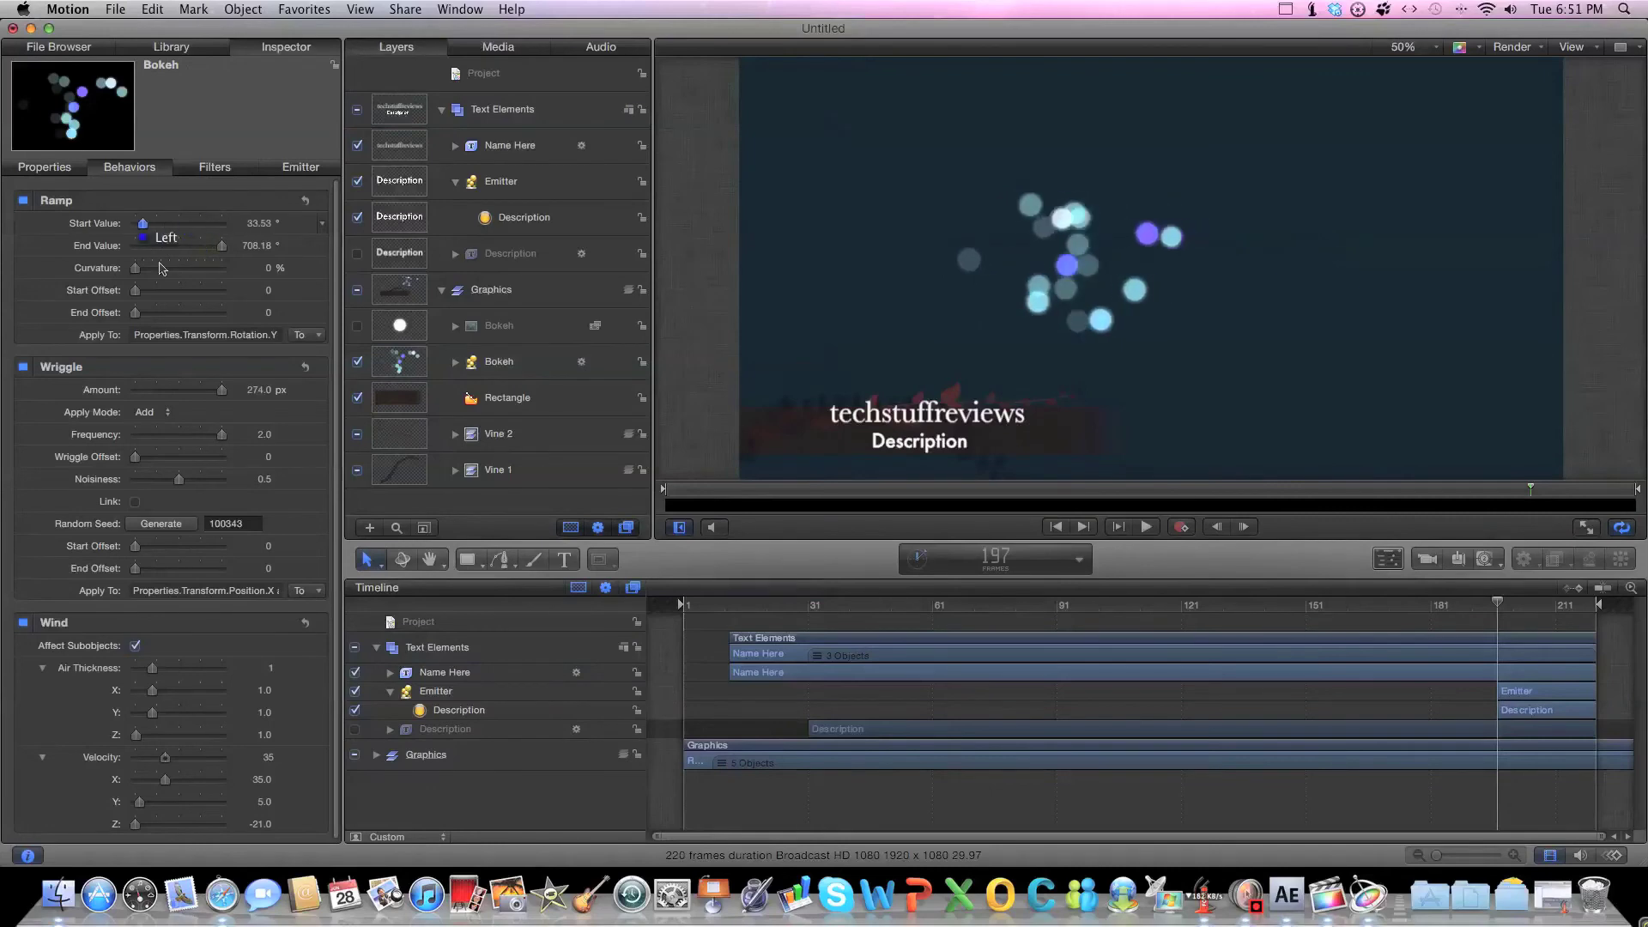
Set the Air Thickness of the Bokeh emitter's Wind behavior to 5.
left_click(210, 436)
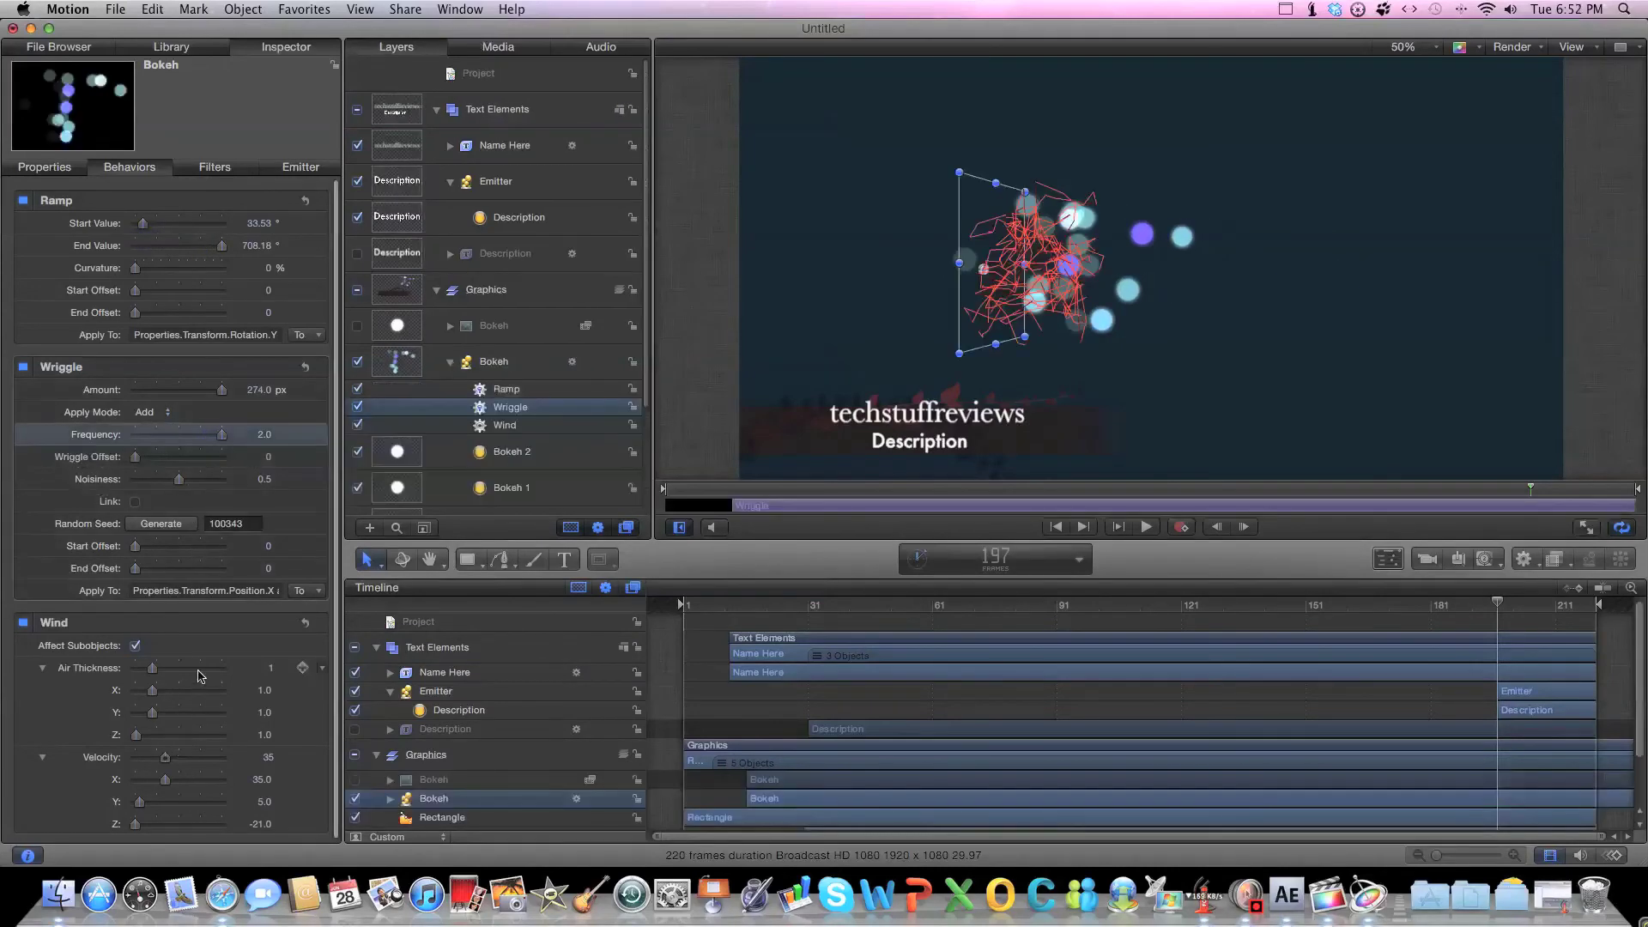
left_click_drag(198, 673, 277, 665)
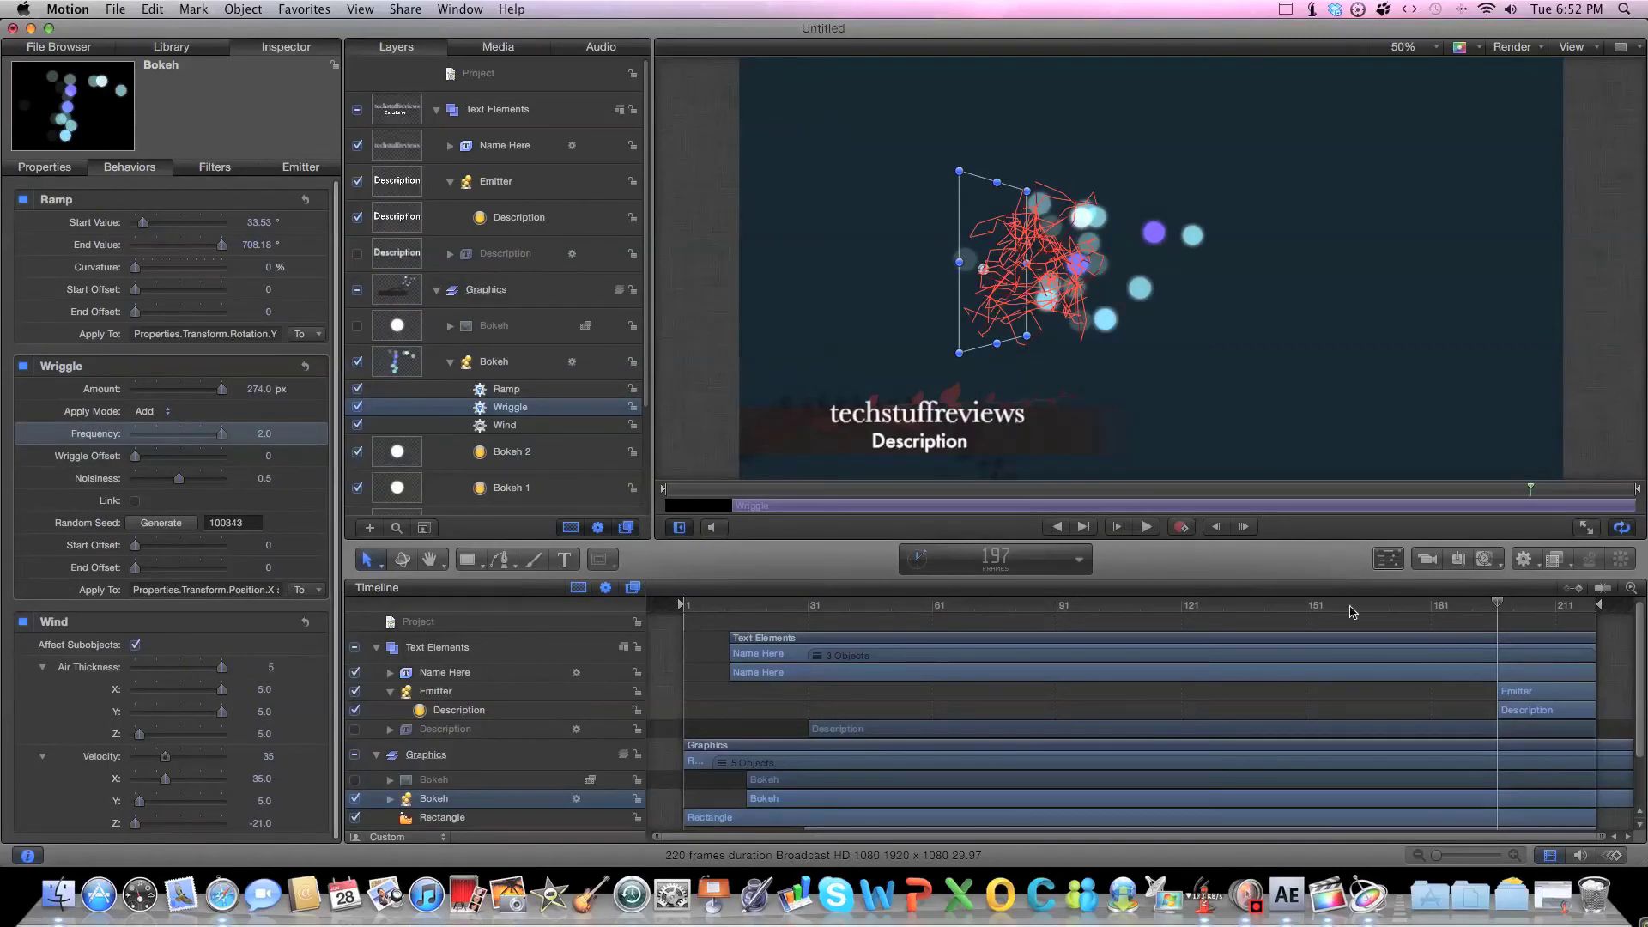
Switch to Final Cut Pro and launch Compressor 4 from the Applications folder.
key("F9")
left_click(1033, 263)
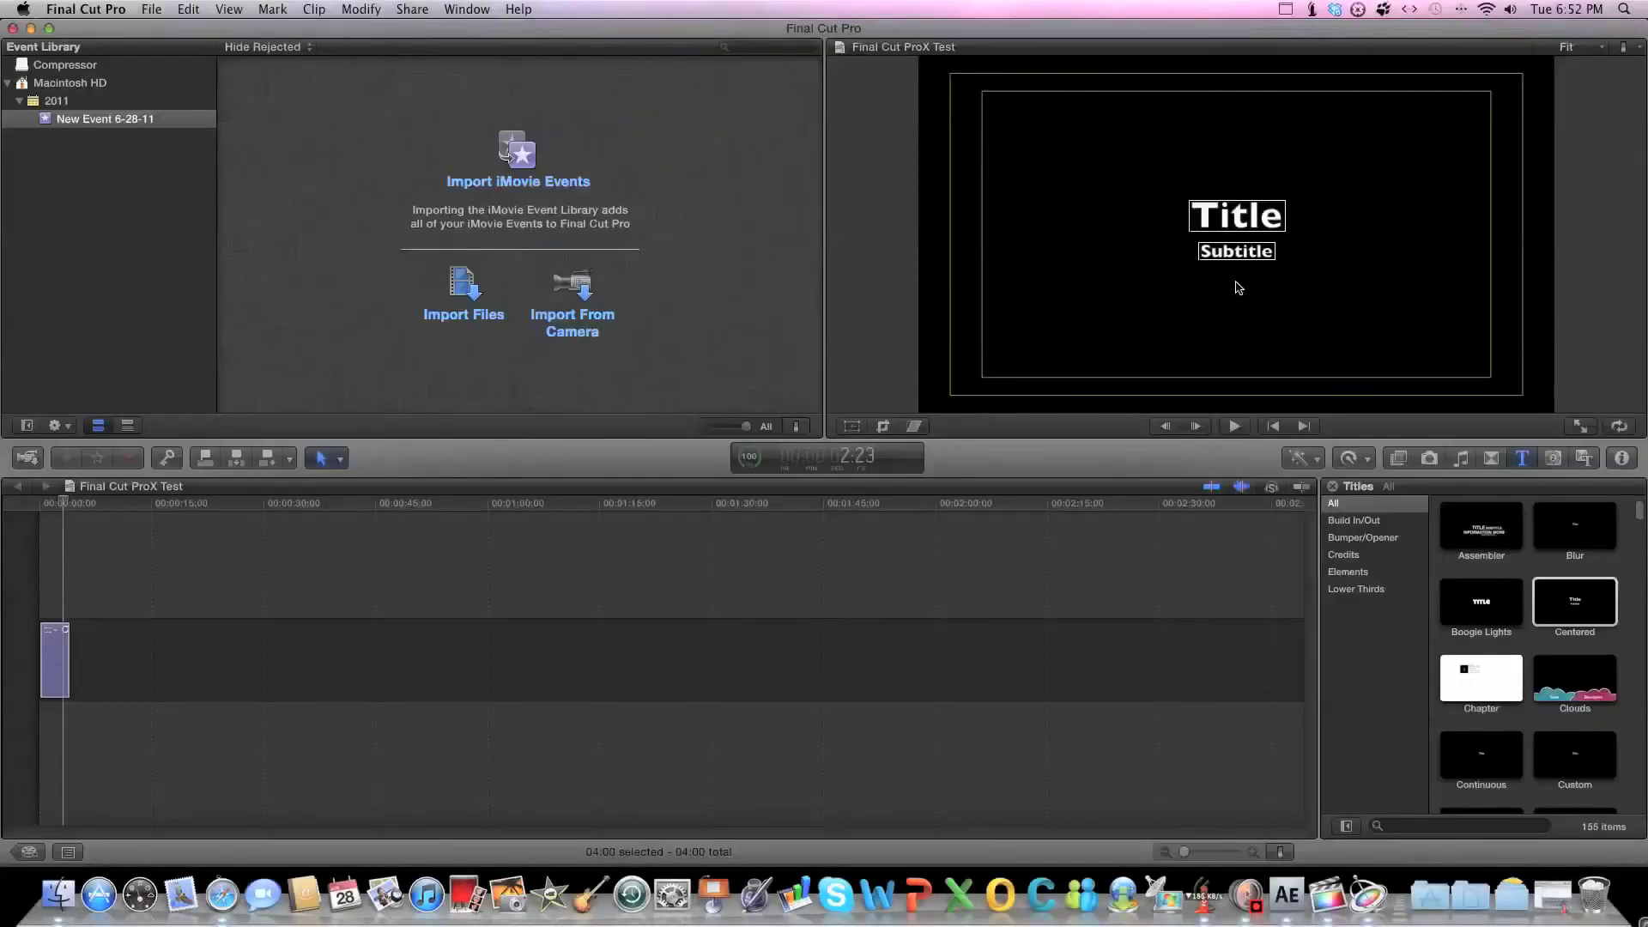
left_click(1414, 906)
scroll(985, 596, "down", 5)
scroll(985, 597, "up", 5)
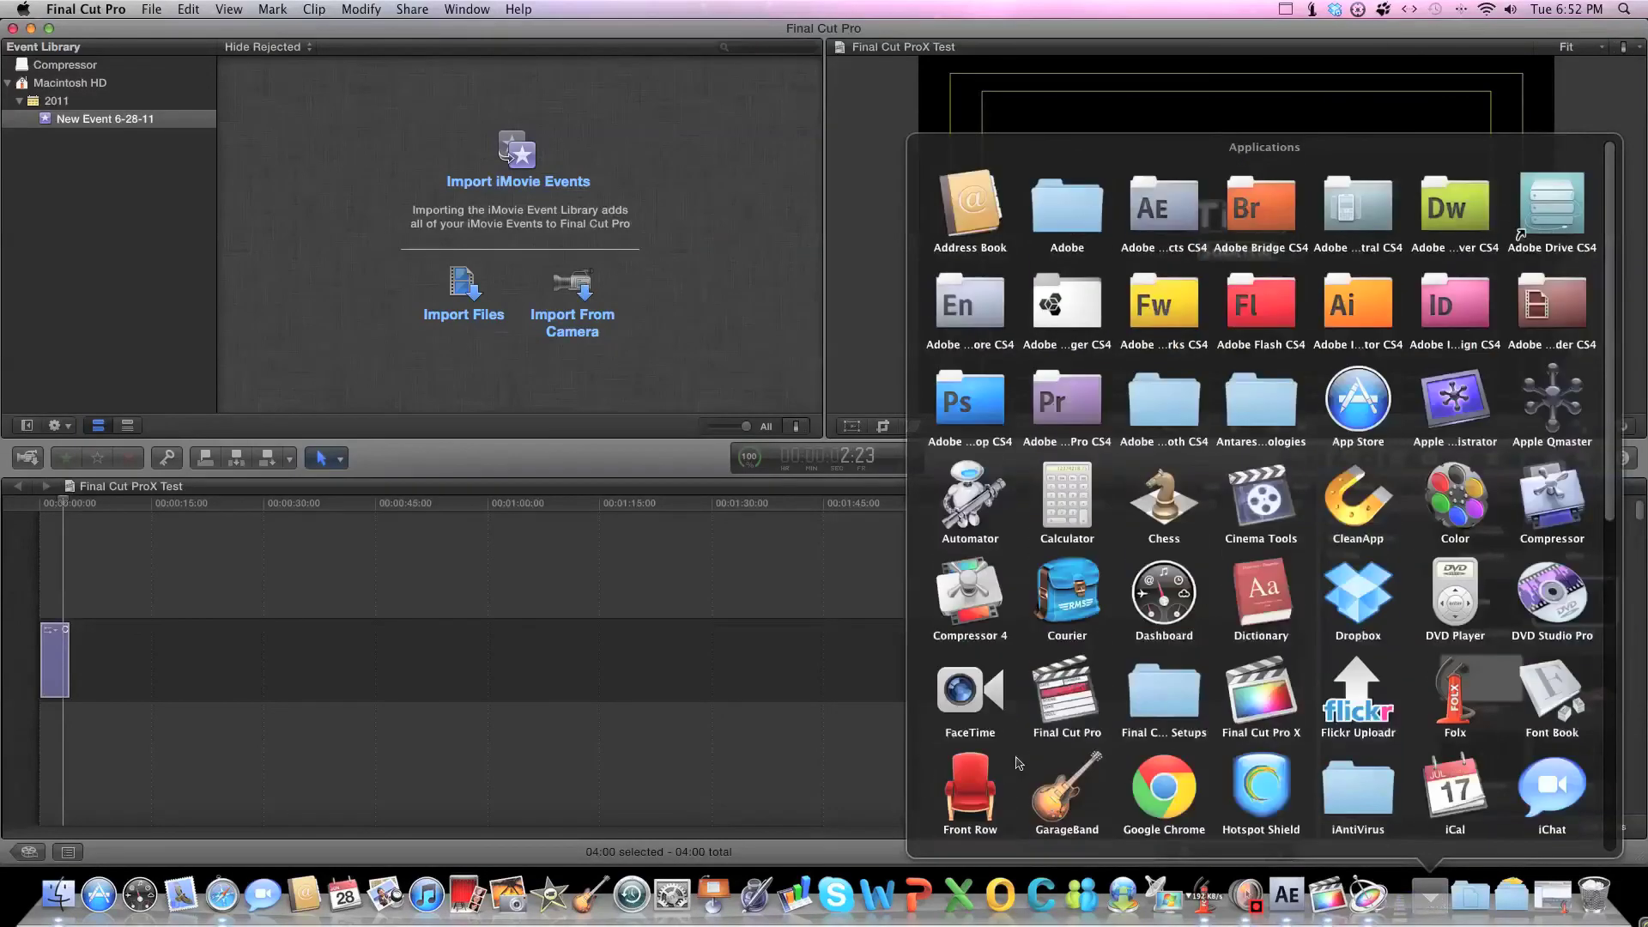
left_click(984, 597)
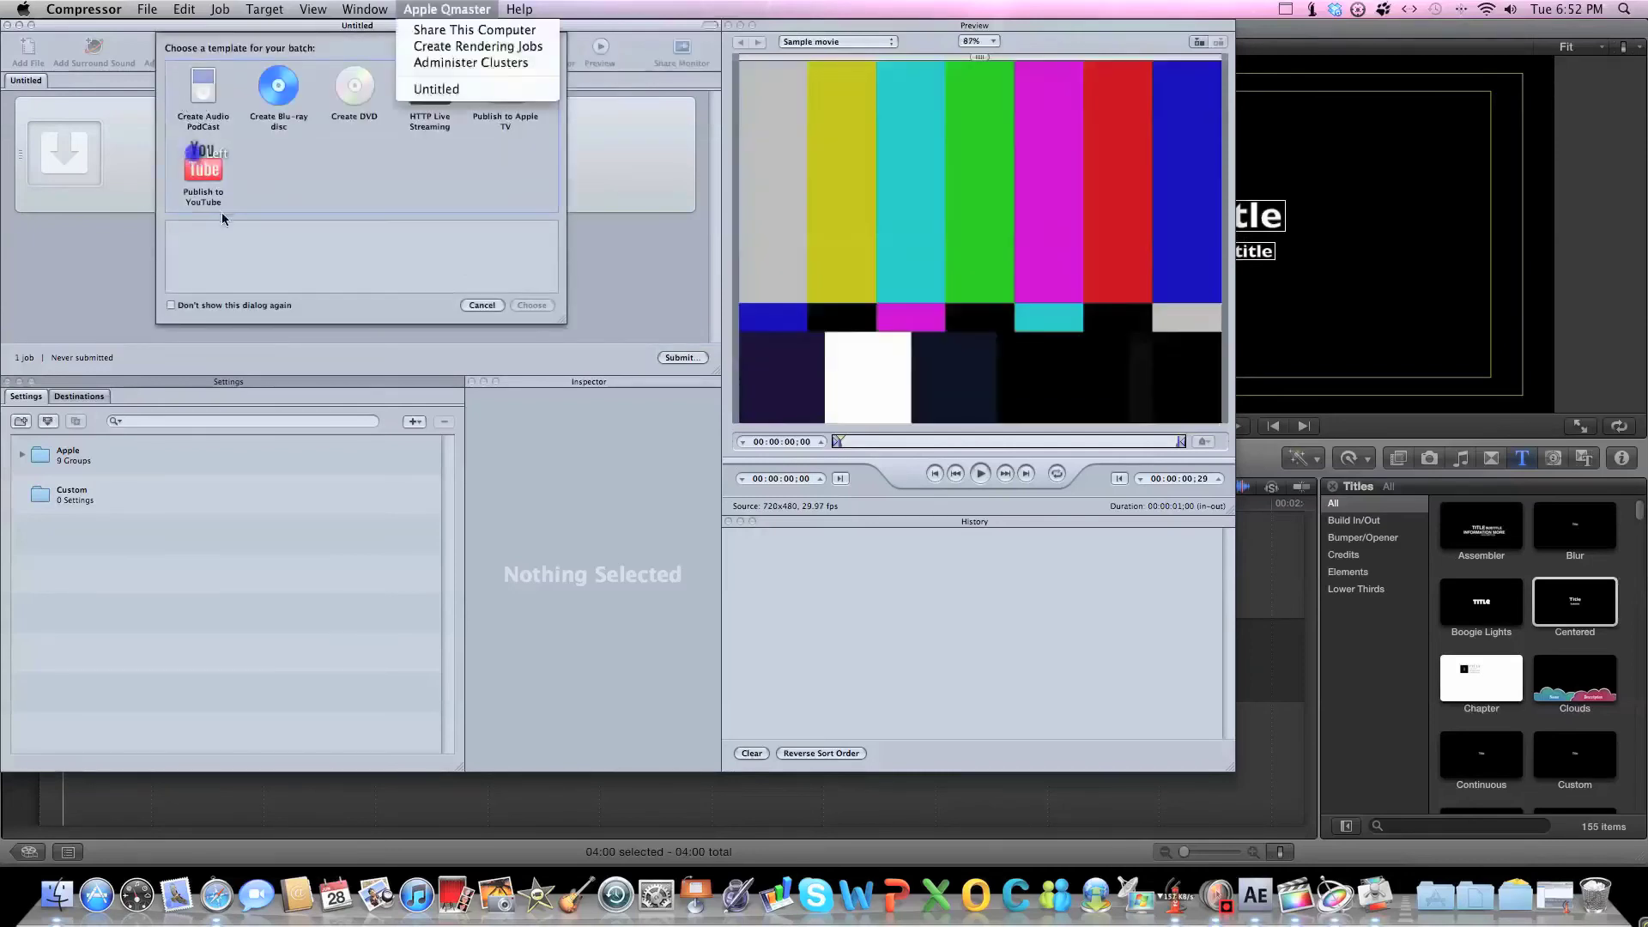
Create a batch from the Publish to YouTube template and show the job's completion action settings.
double_click(215, 184)
left_click(341, 155)
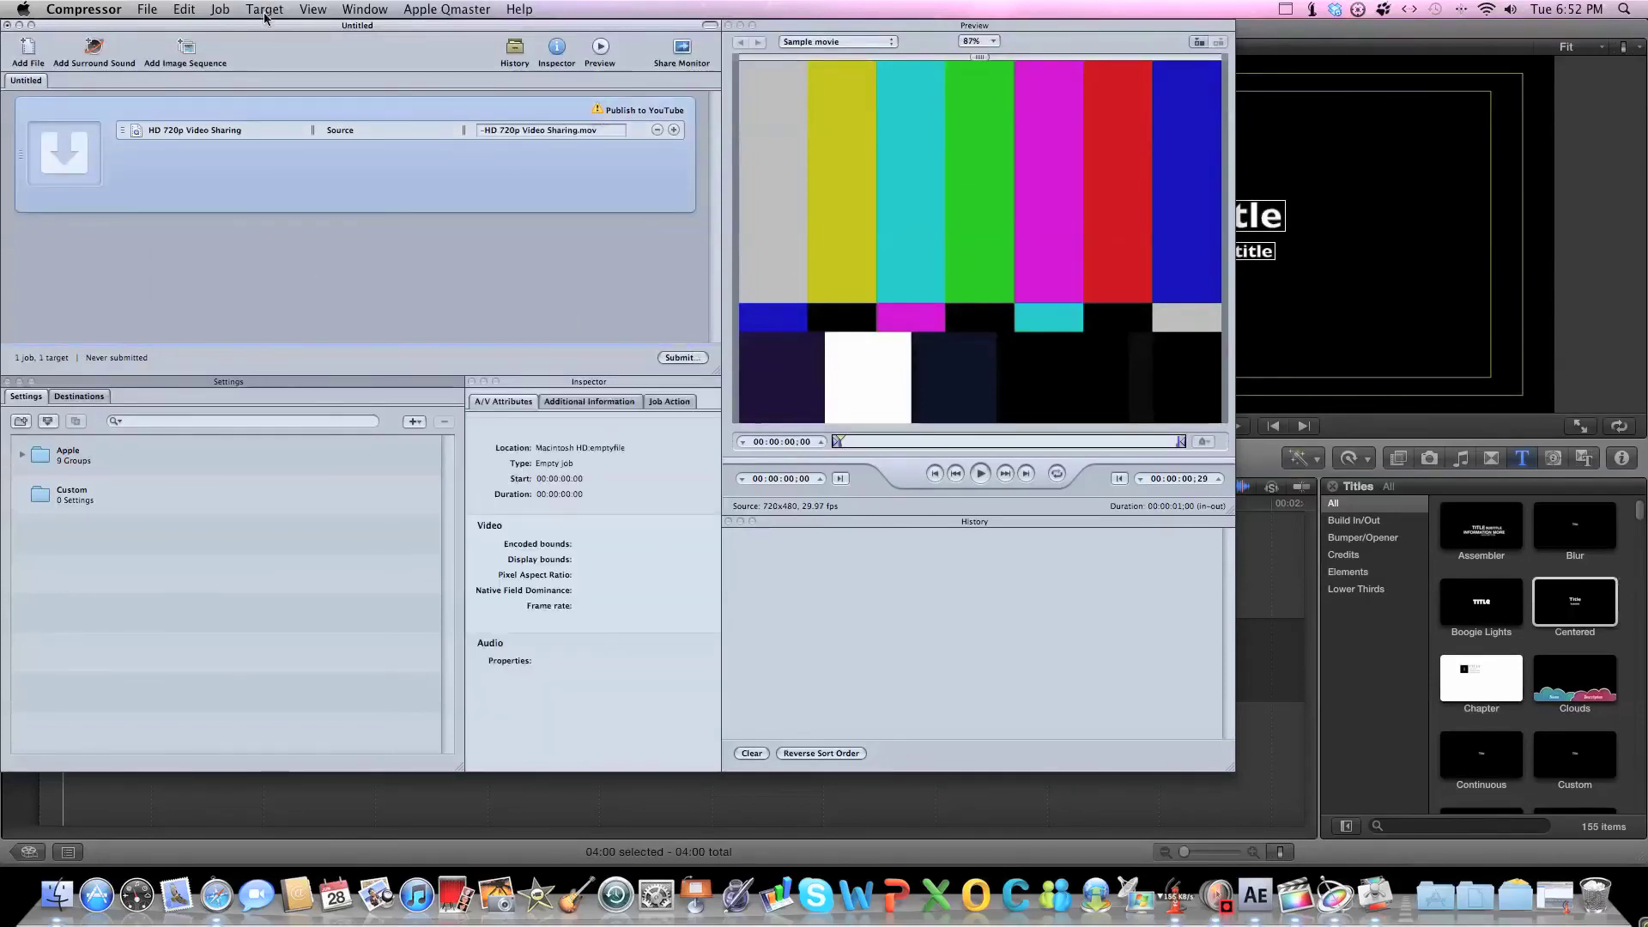
mouse_move(264, 25)
left_mouse_down()
mouse_move(607, 25)
mouse_move(189, 25)
mouse_move(308, 6)
mouse_move(266, 9)
left_mouse_up()
left_click(572, 400)
left_click(676, 407)
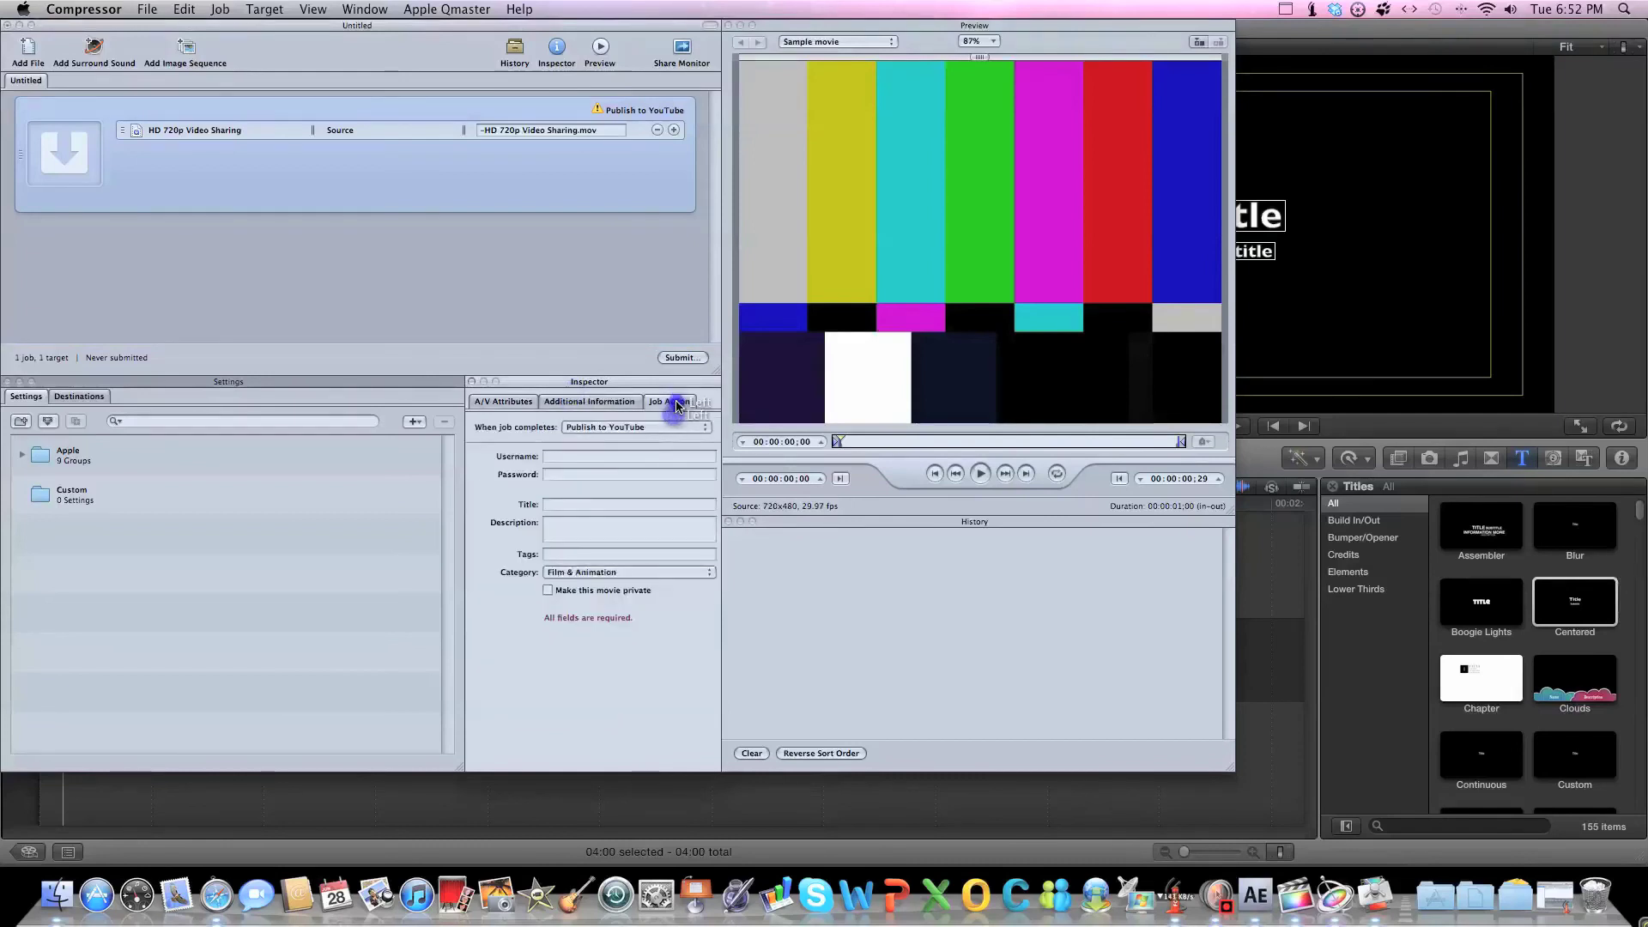
Examine the available completion actions and the YouTube account, title, description, tags and category fields of the job.
left_click(655, 427)
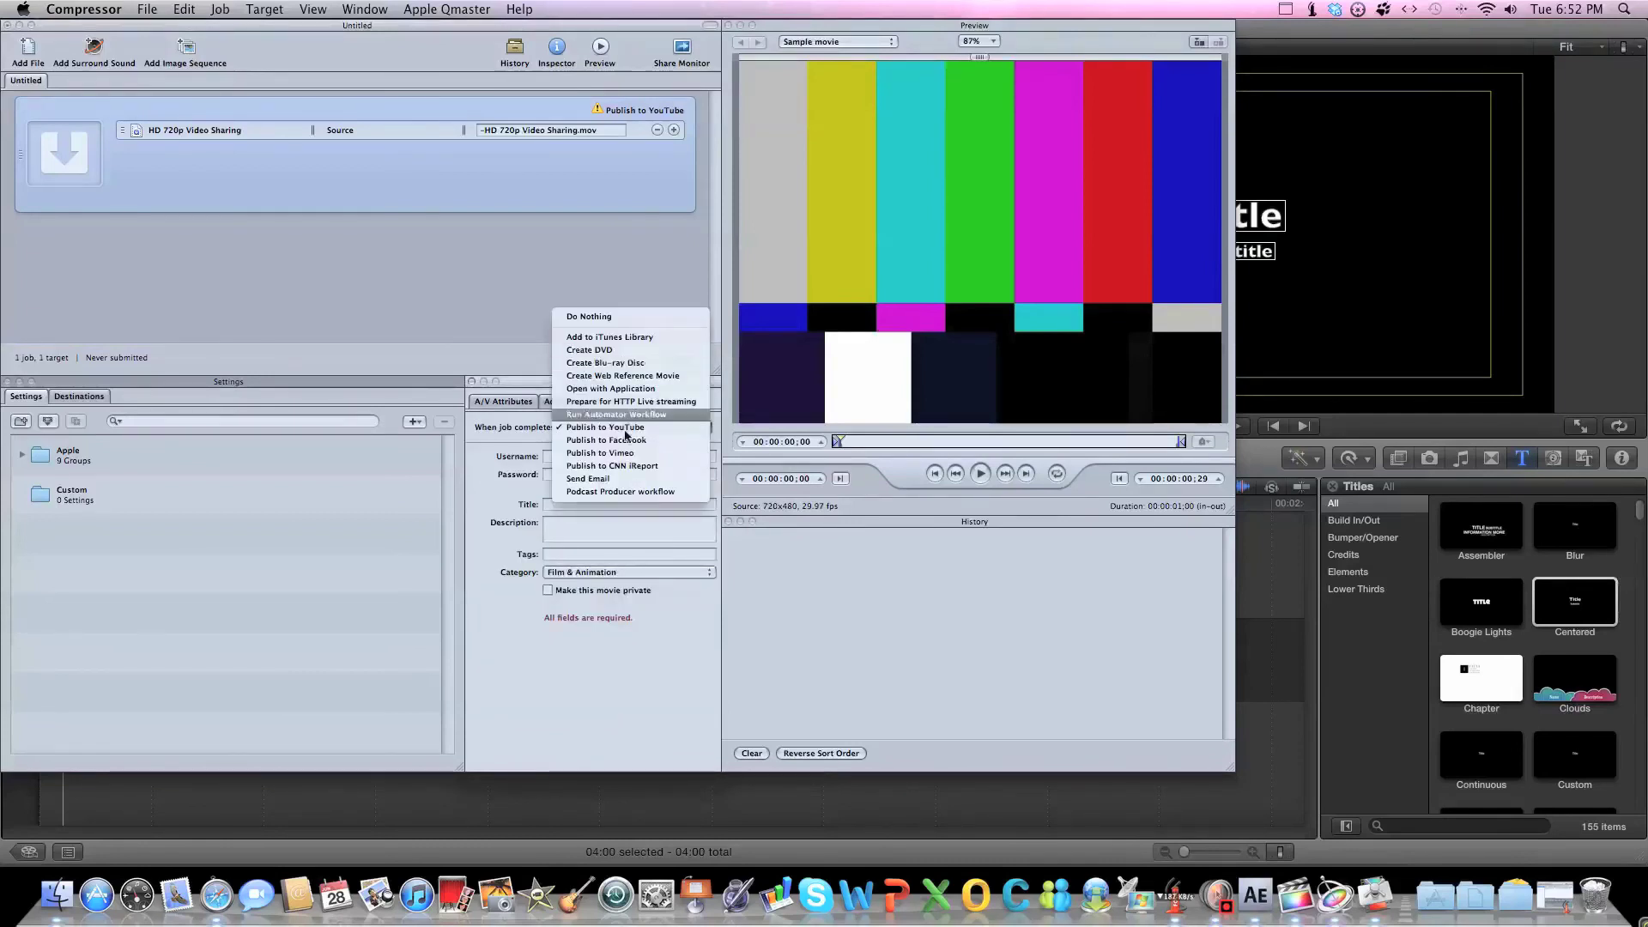
left_click(507, 474)
left_click(559, 448)
left_click(544, 480)
left_click(586, 513)
left_click(572, 555)
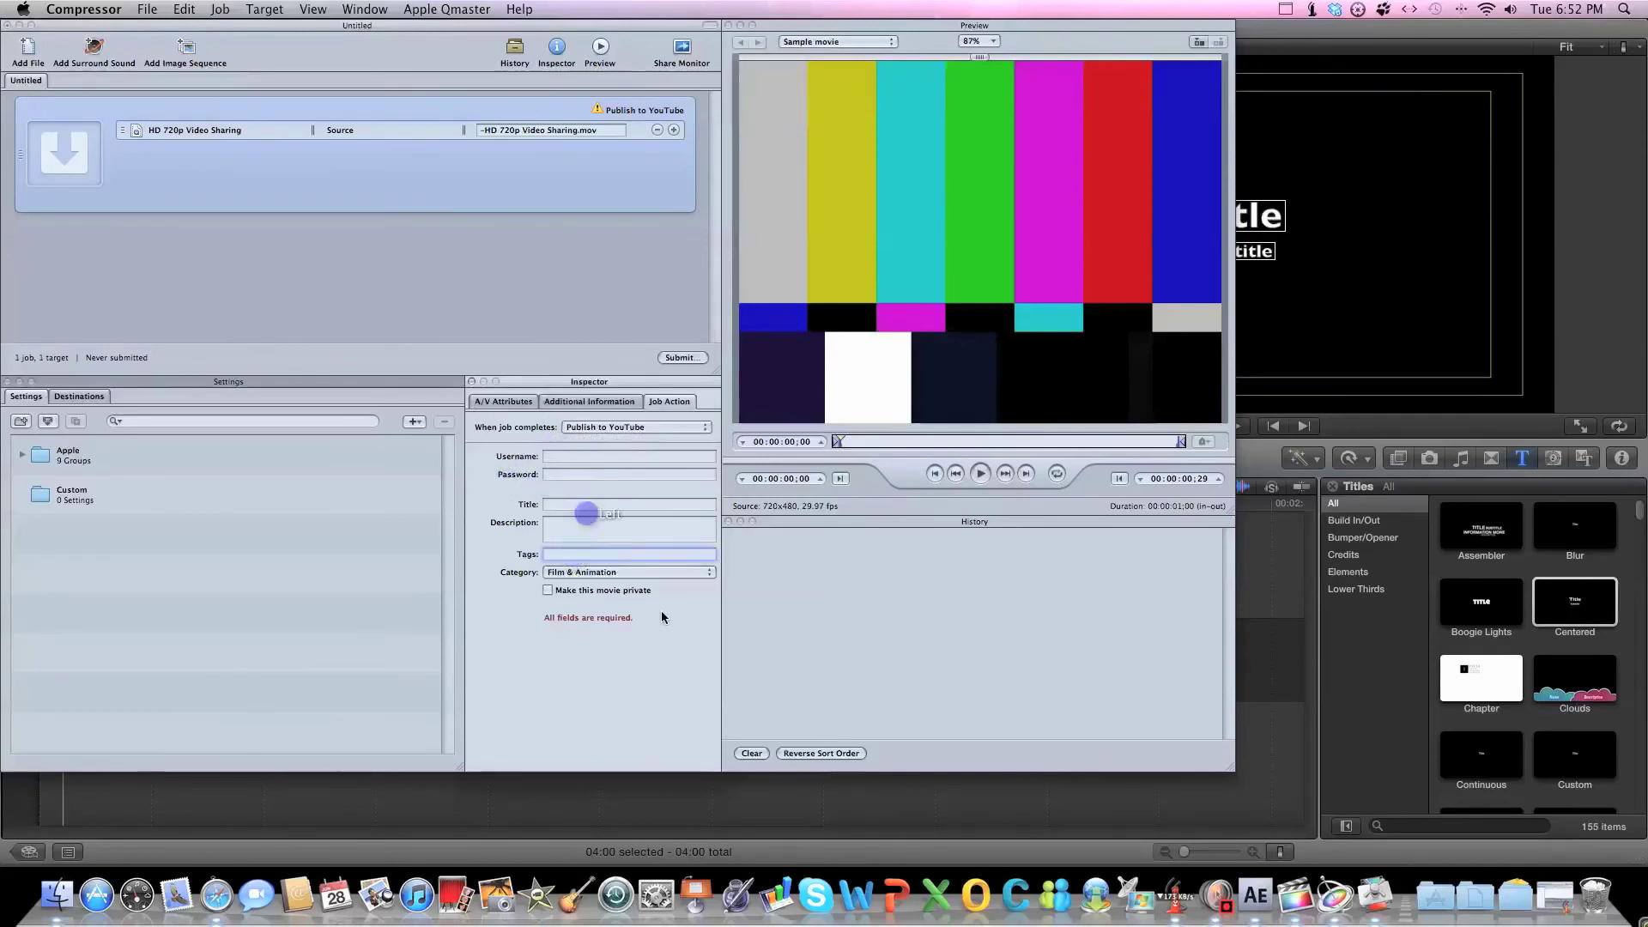
left_click(615, 575)
left_click(478, 671)
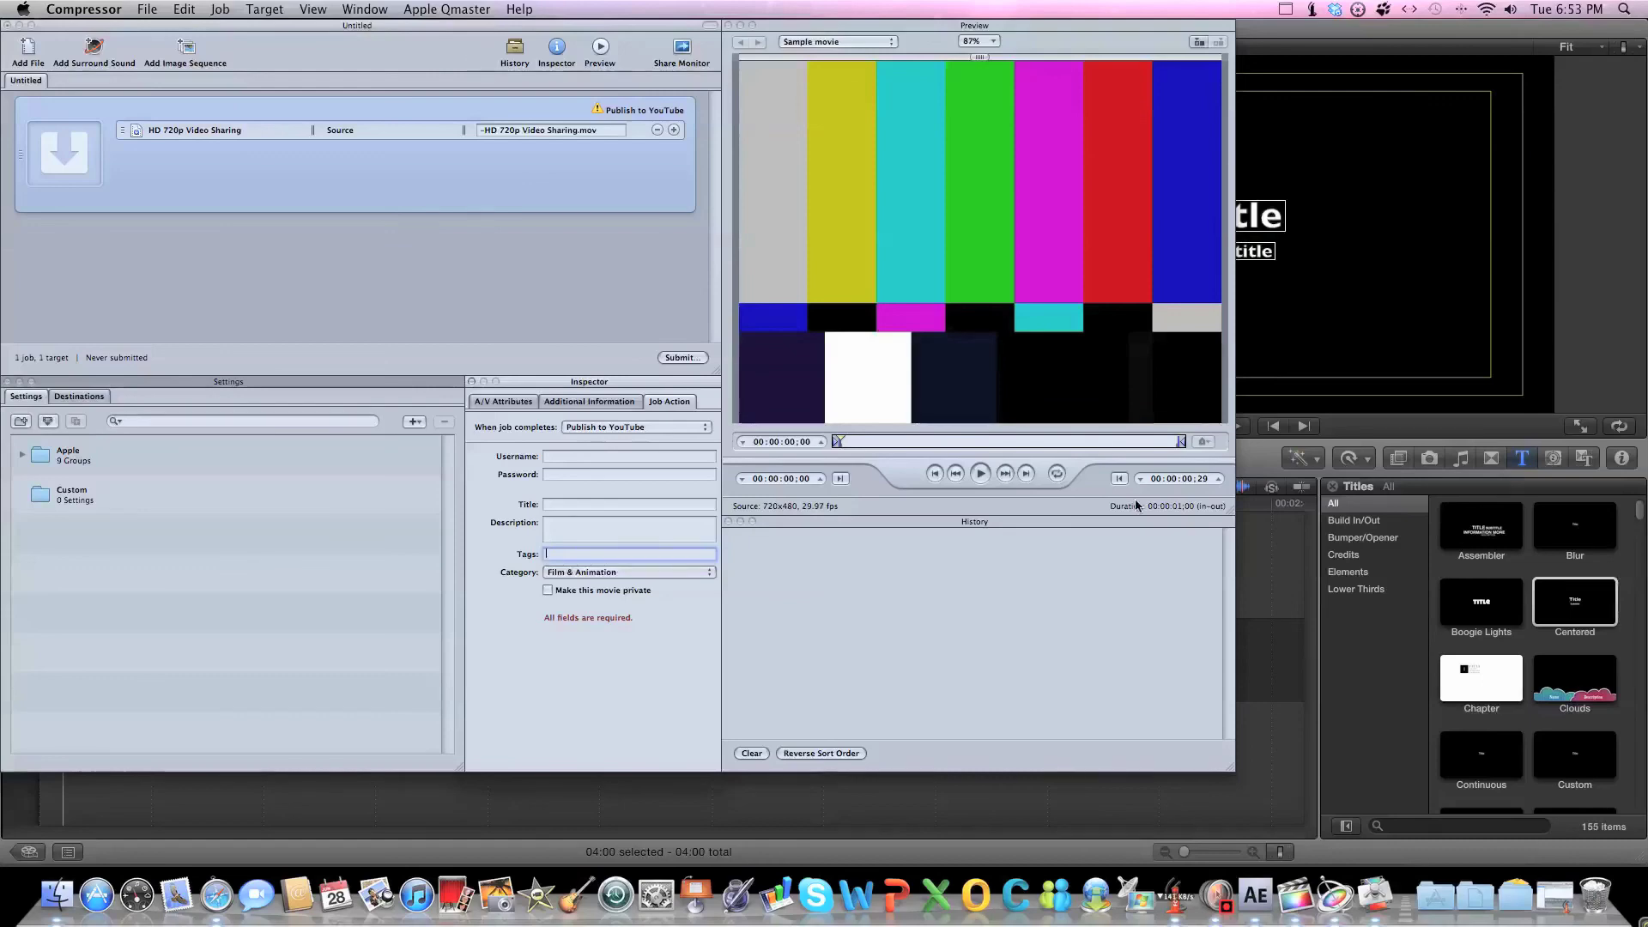
Switch to After Effects, preview the particle composition from its first frame, and look through the CC Particle Systems II settings.
left_click(1256, 895)
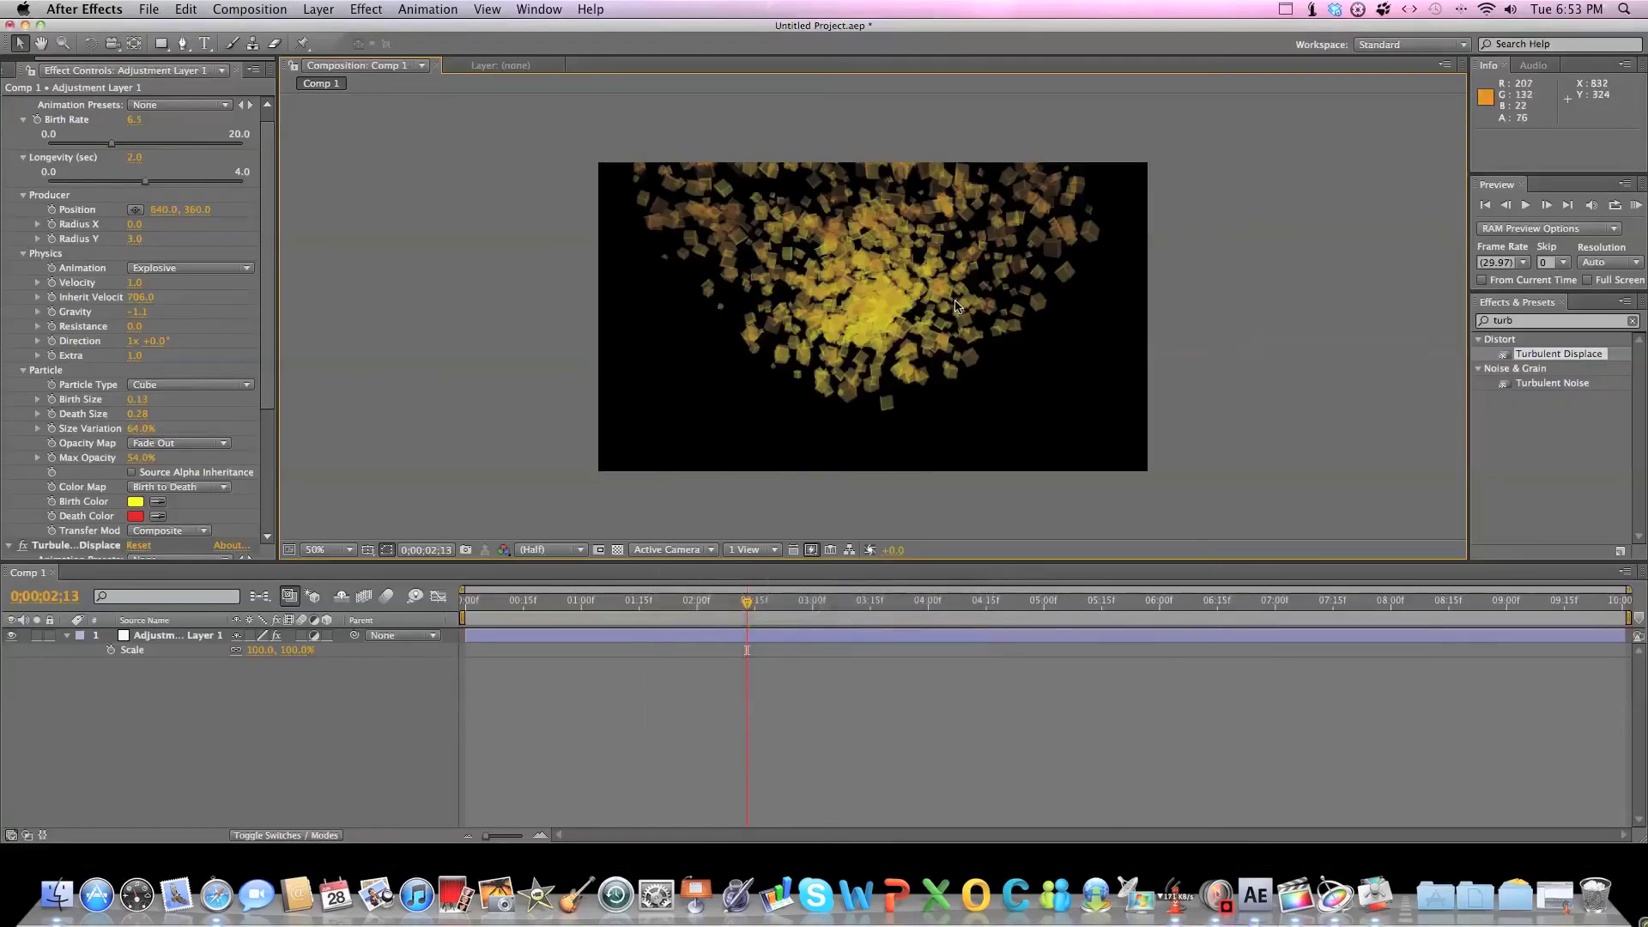
key("Home")
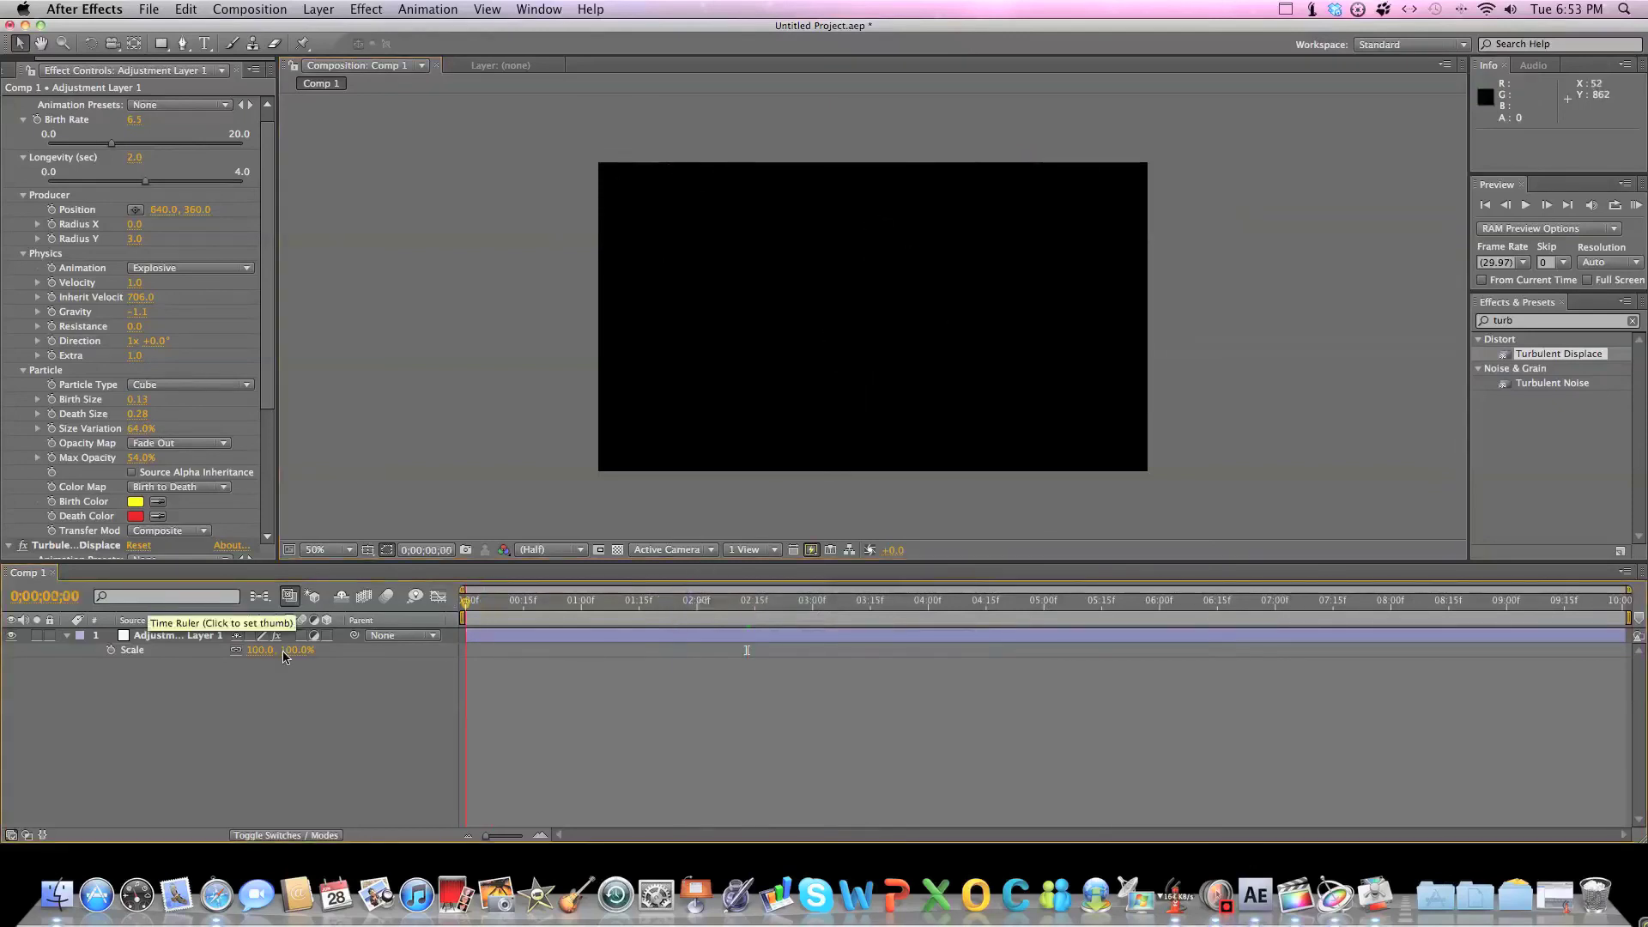
left_click(286, 654)
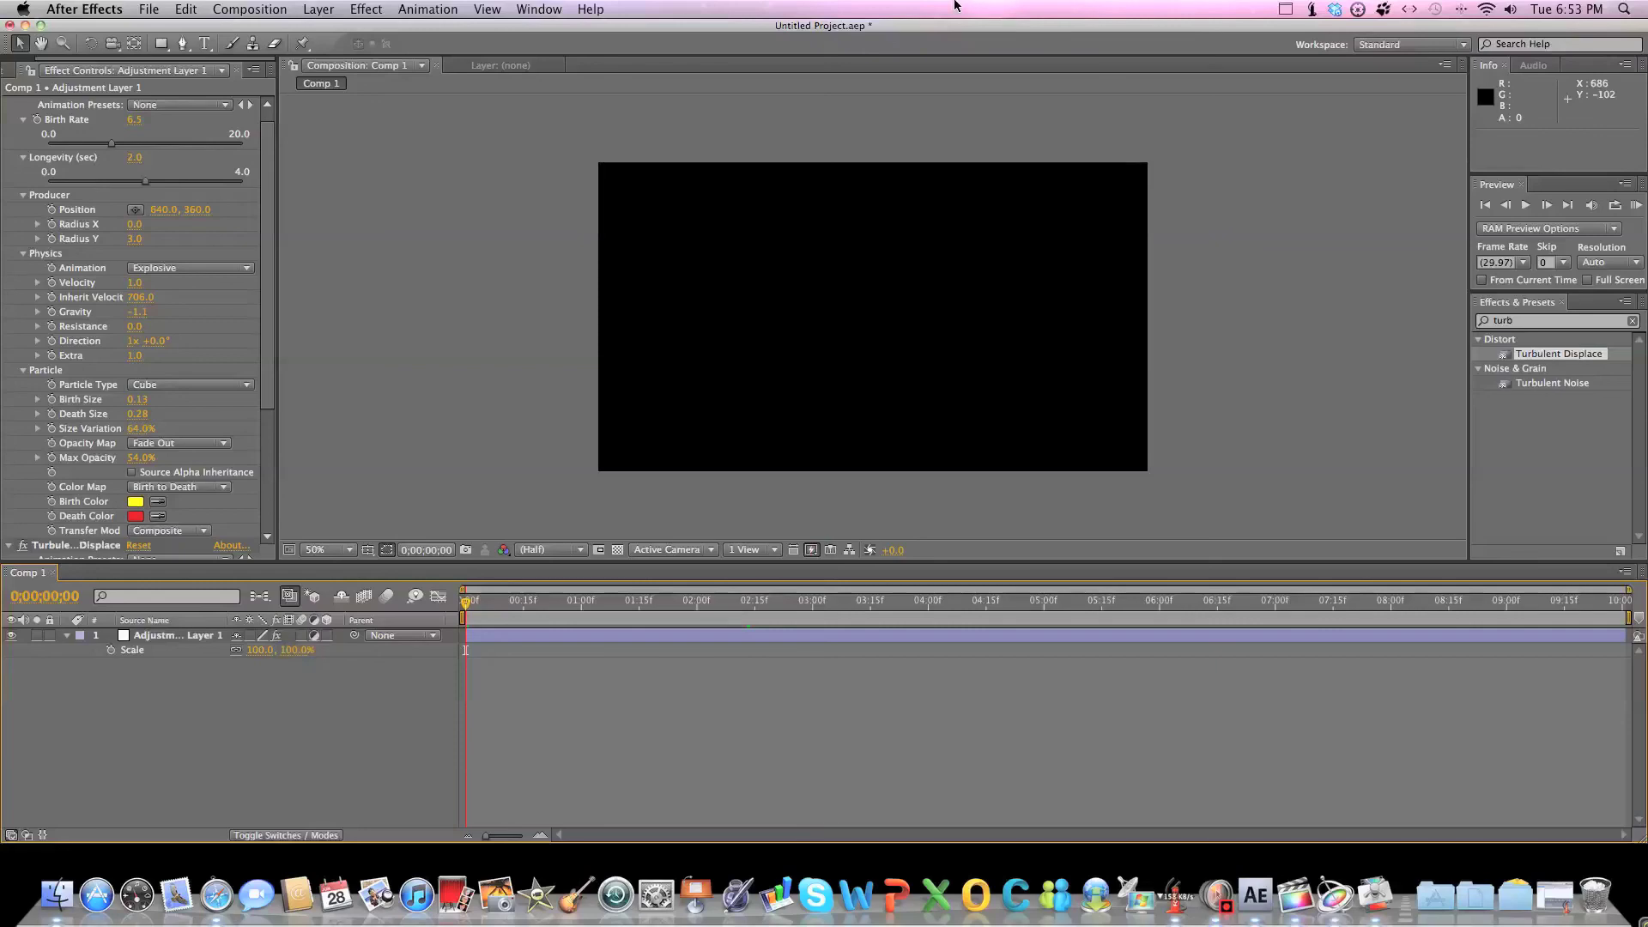
key("space")
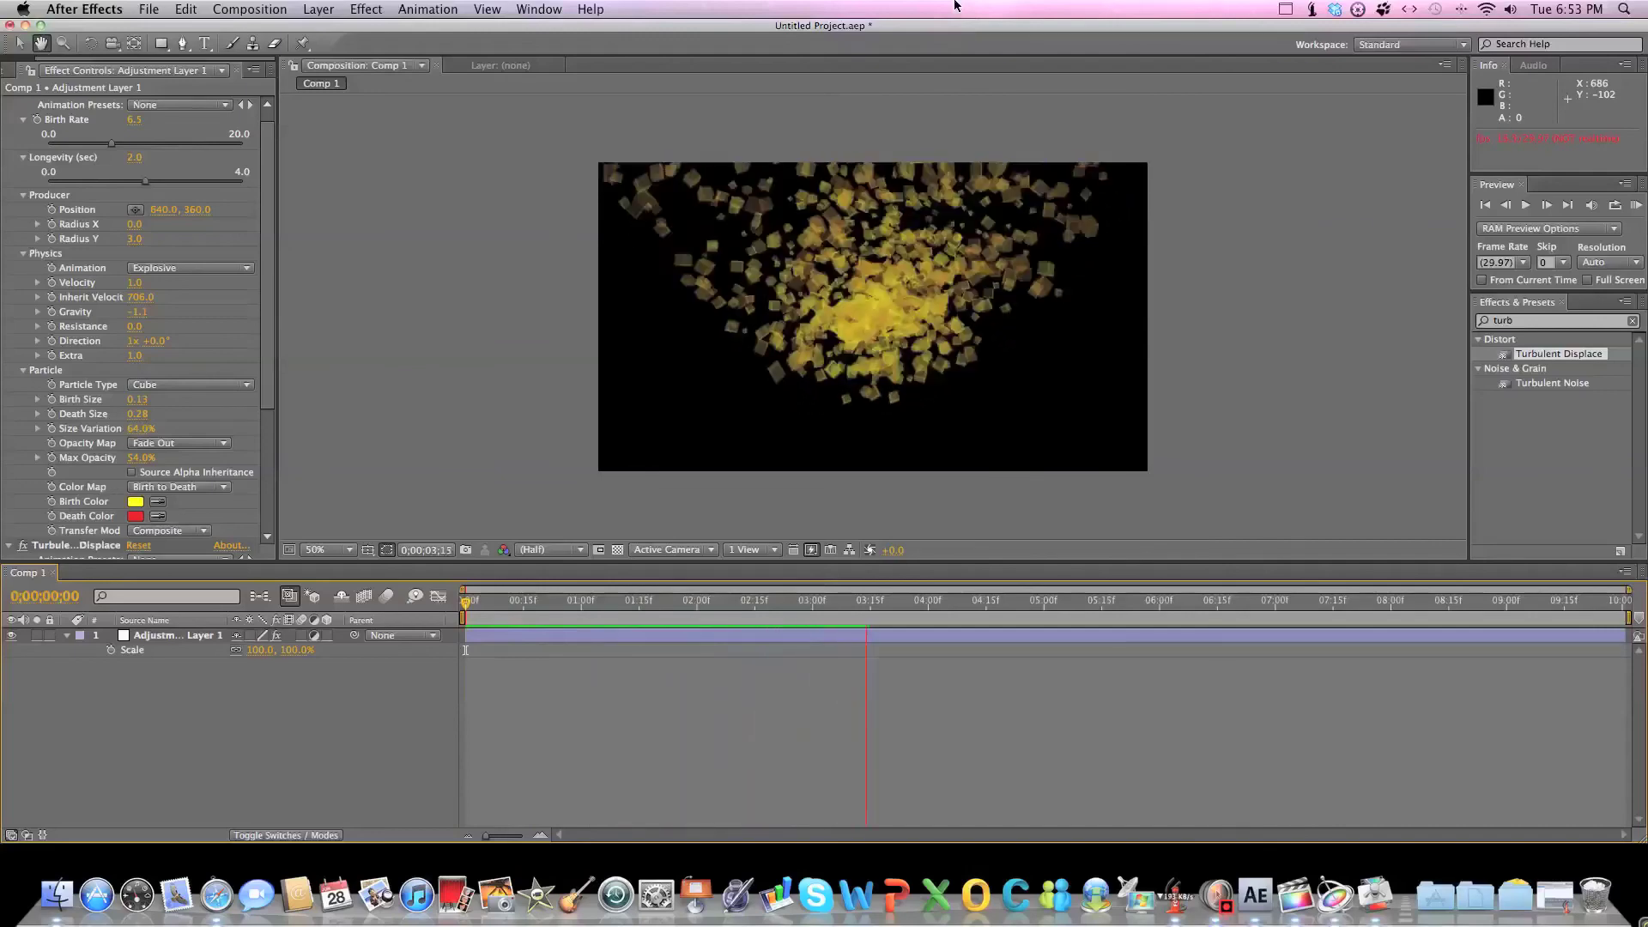
key("space")
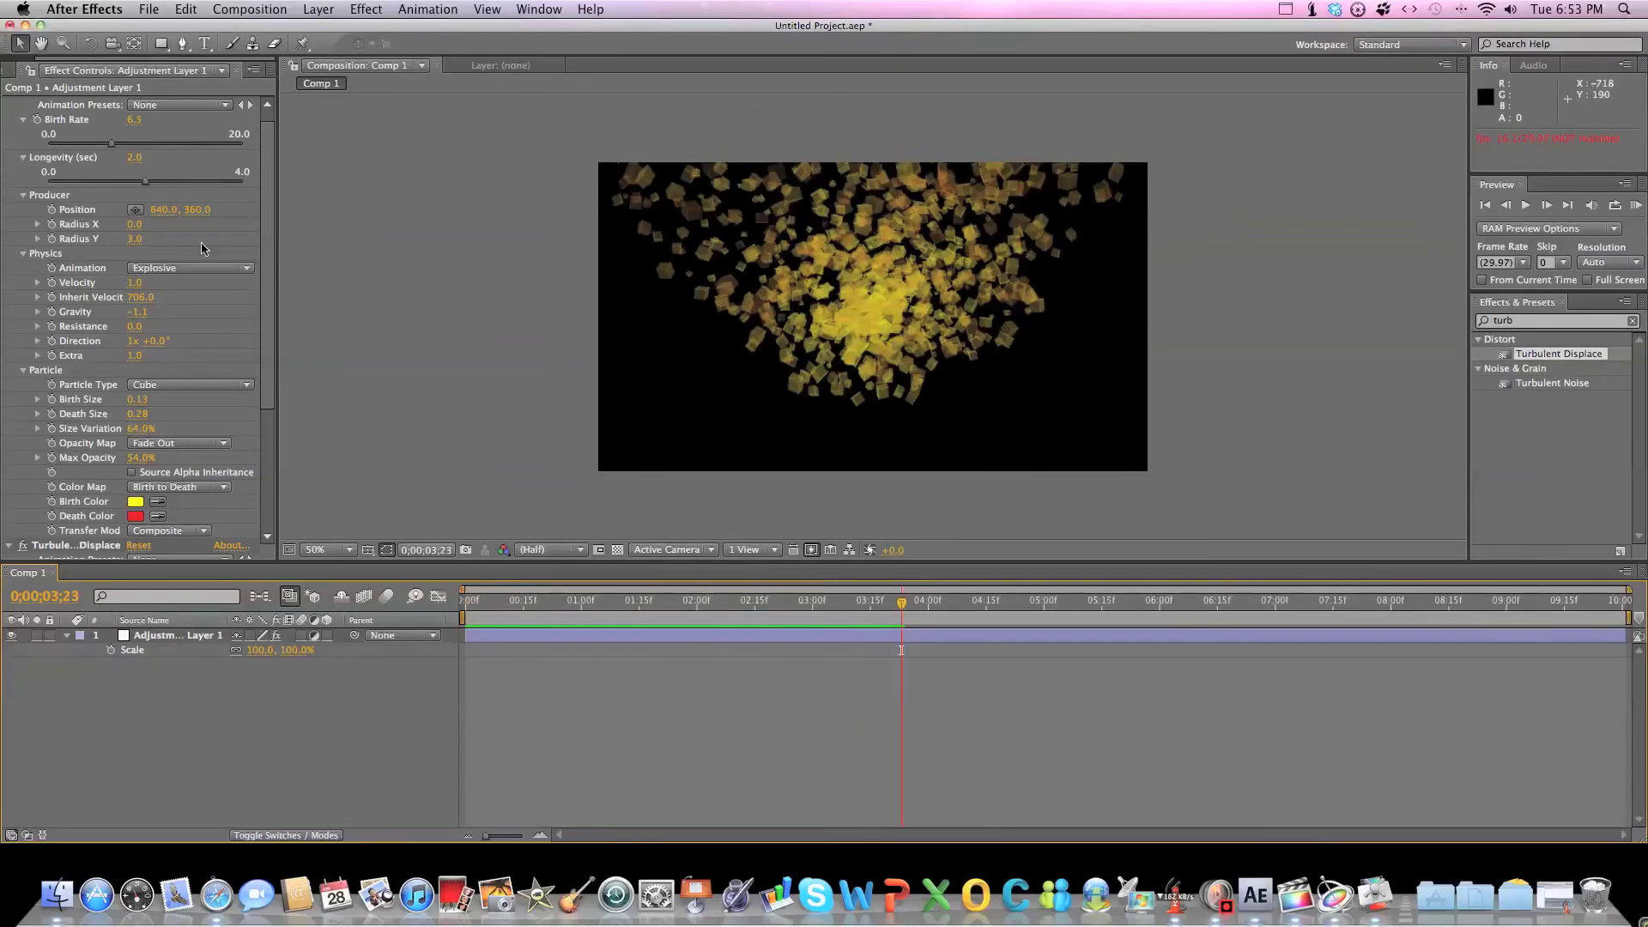
scroll(204, 248, "down", 2)
scroll(193, 232, "up", 3)
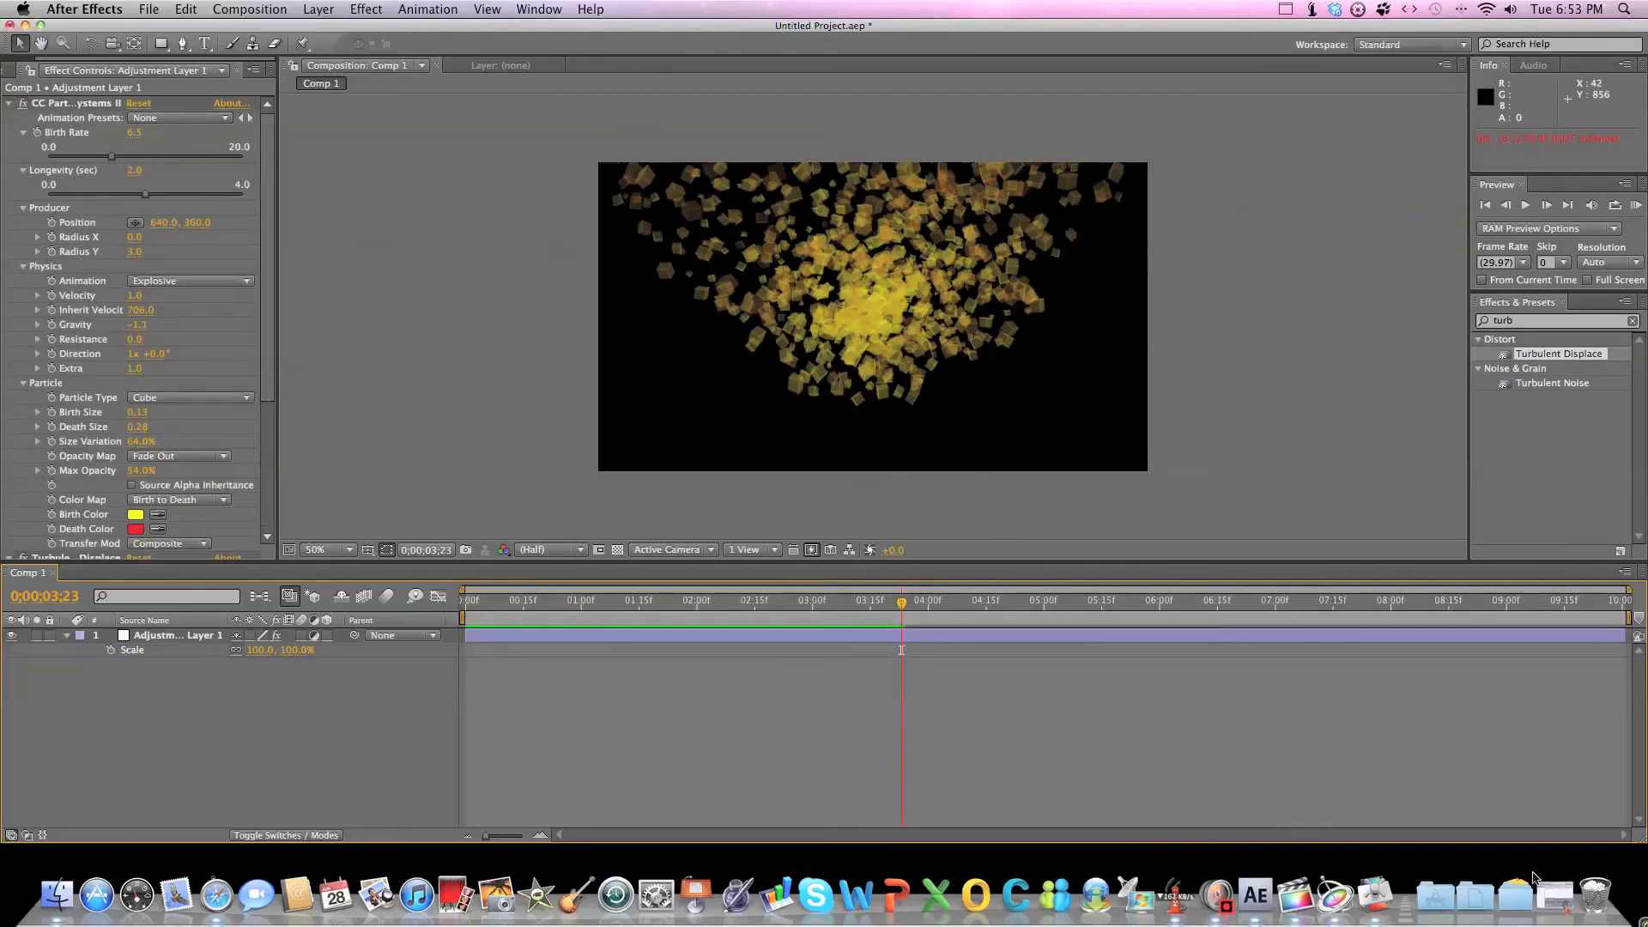
Switch back through Final Cut Pro to the Motion project with the Bokeh emitter.
left_click(1300, 901)
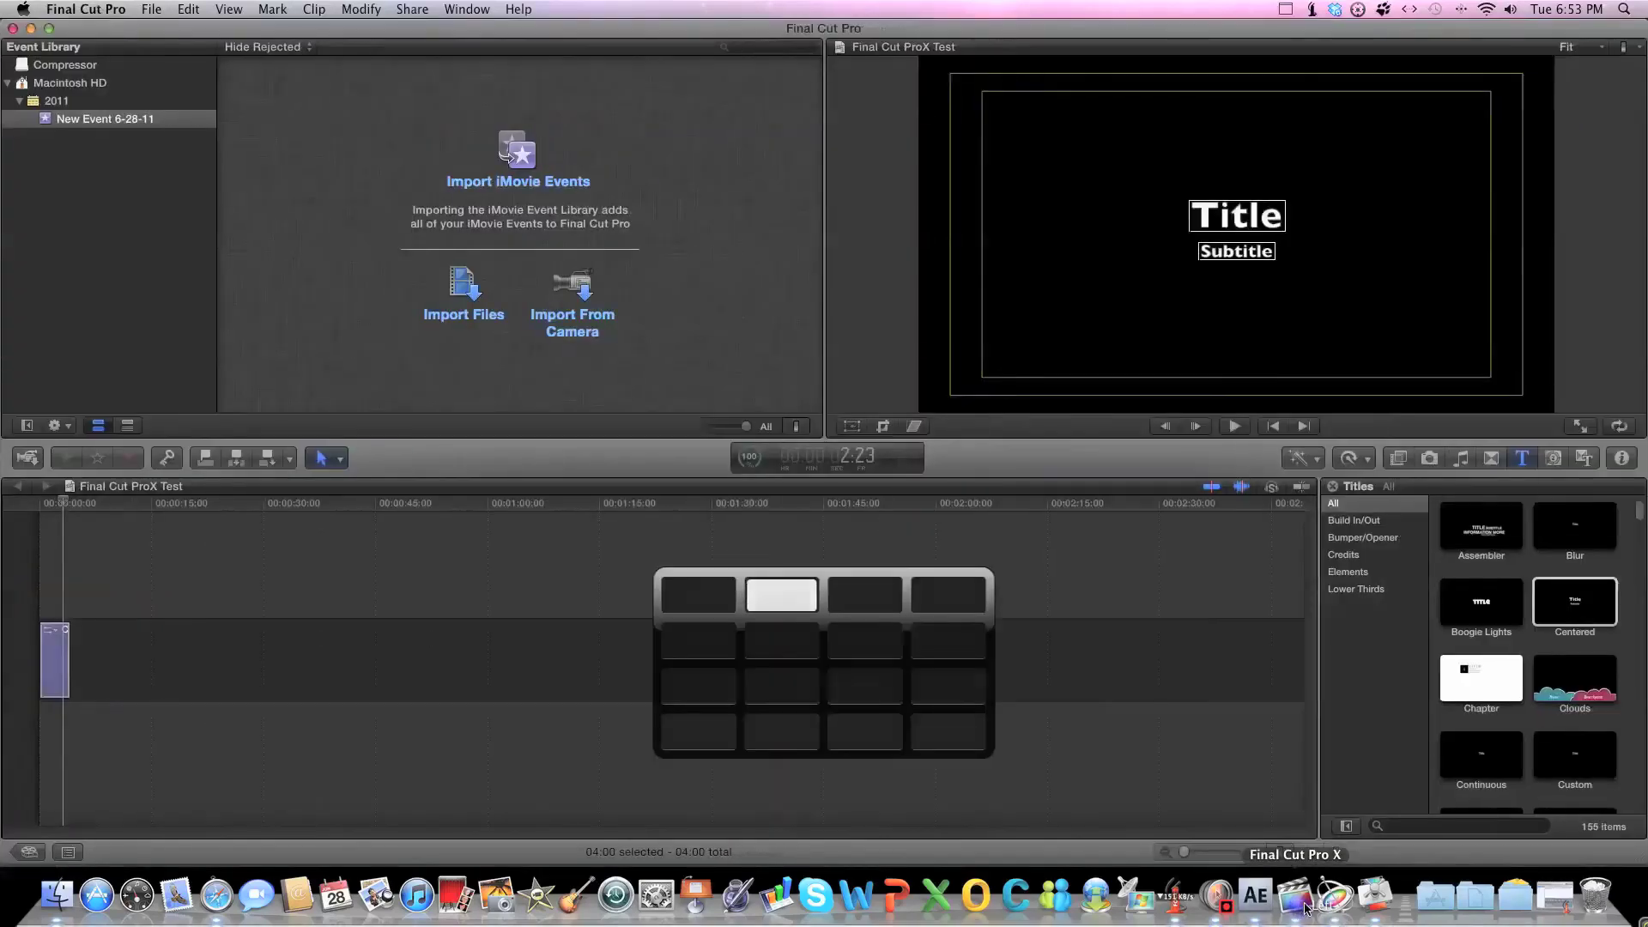
left_click(1339, 902)
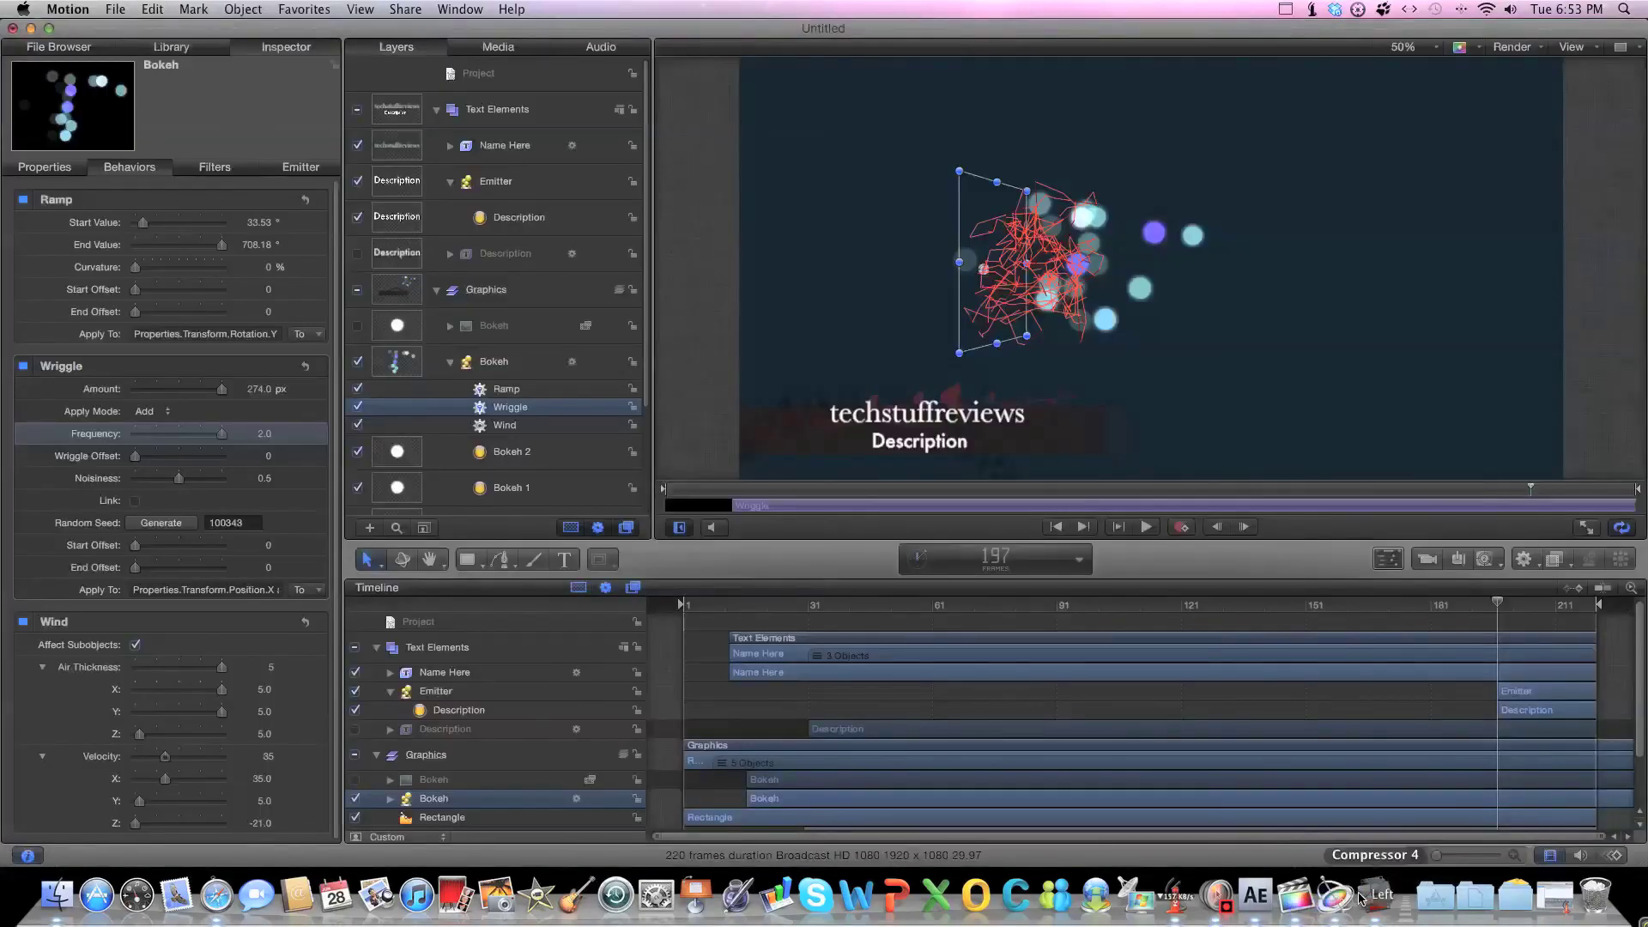